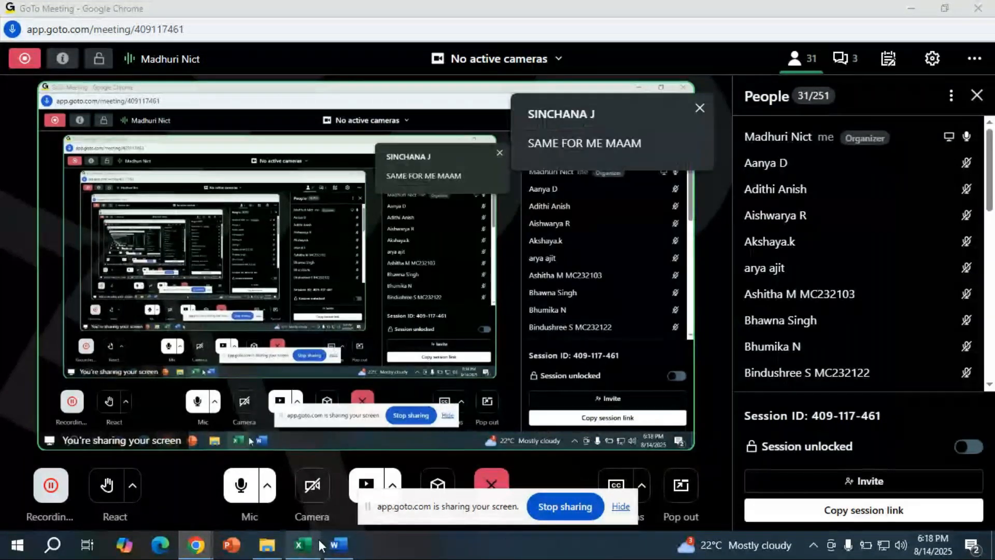
- Check the shared TOYOTA EXERCISE workbook, return to the GoTo Meeting window and open its chat
mouse_move(318, 539)
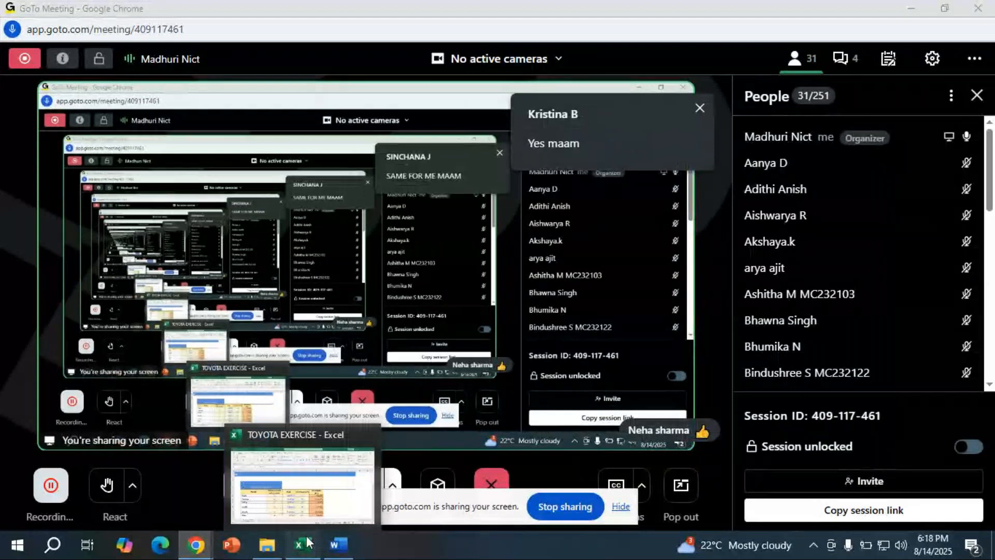
left_click(310, 539)
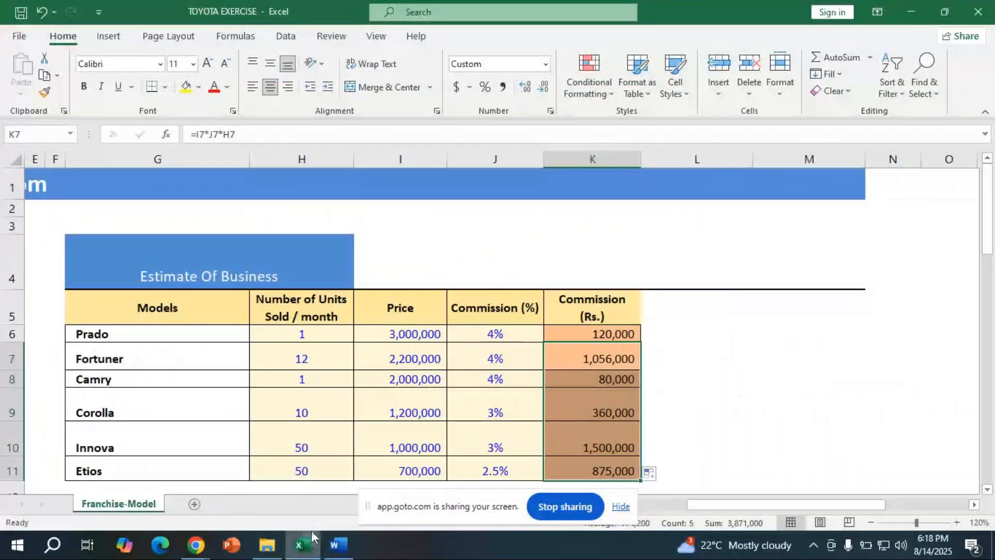
mouse_move(196, 544)
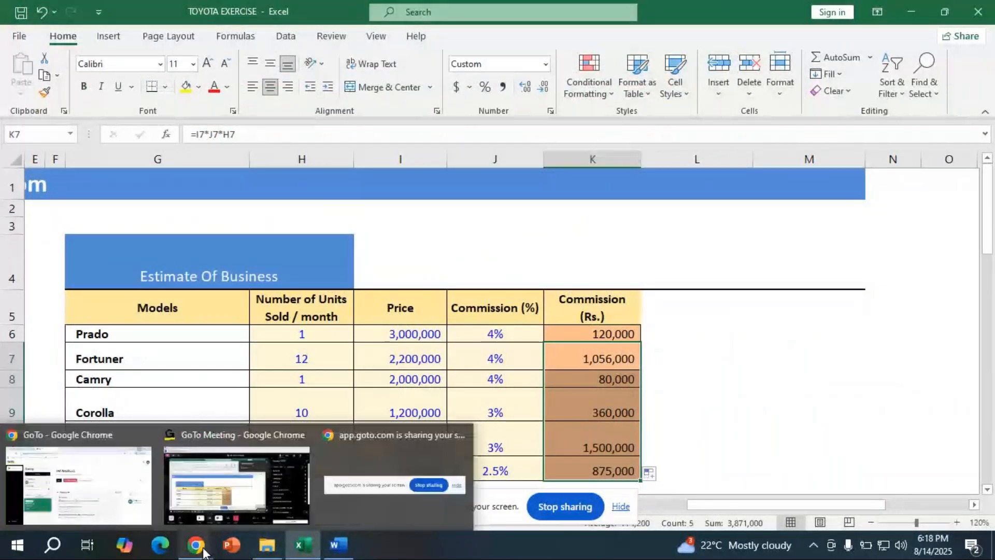
left_click(266, 493)
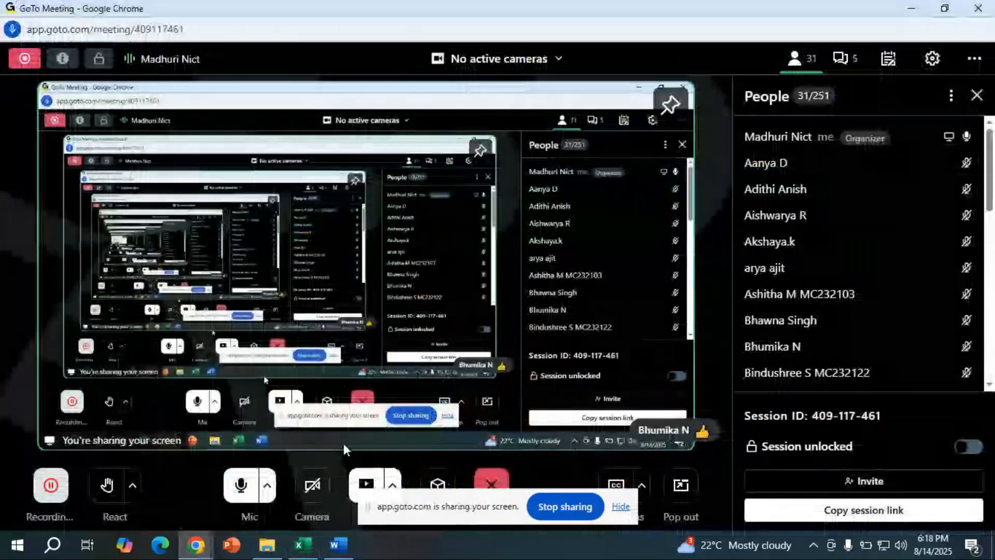
left_click(855, 65)
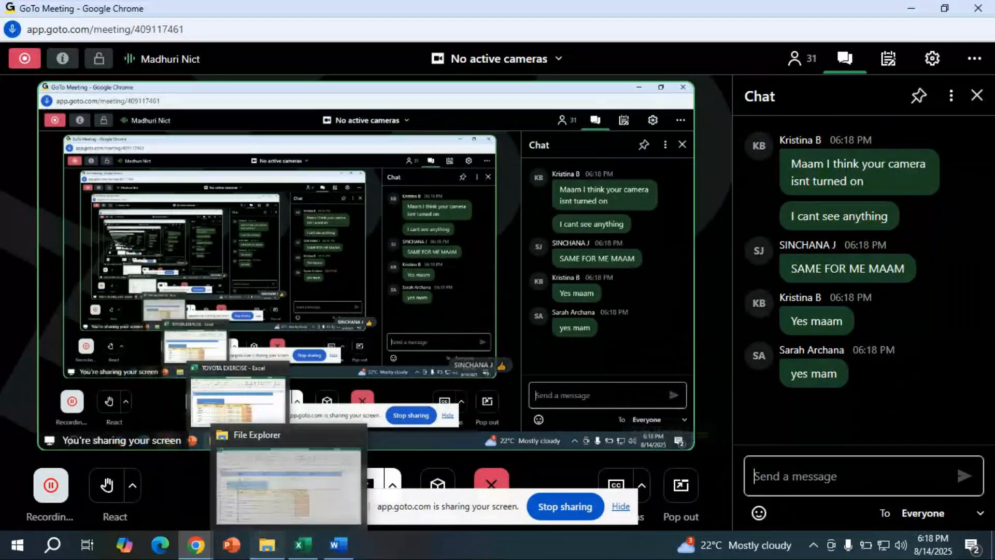
- Switch to the TOYOTA EXERCISE workbook in Excel and replace Prado's commission in K6 with the formula =H6*I6*J6
left_click(269, 546)
left_click(303, 551)
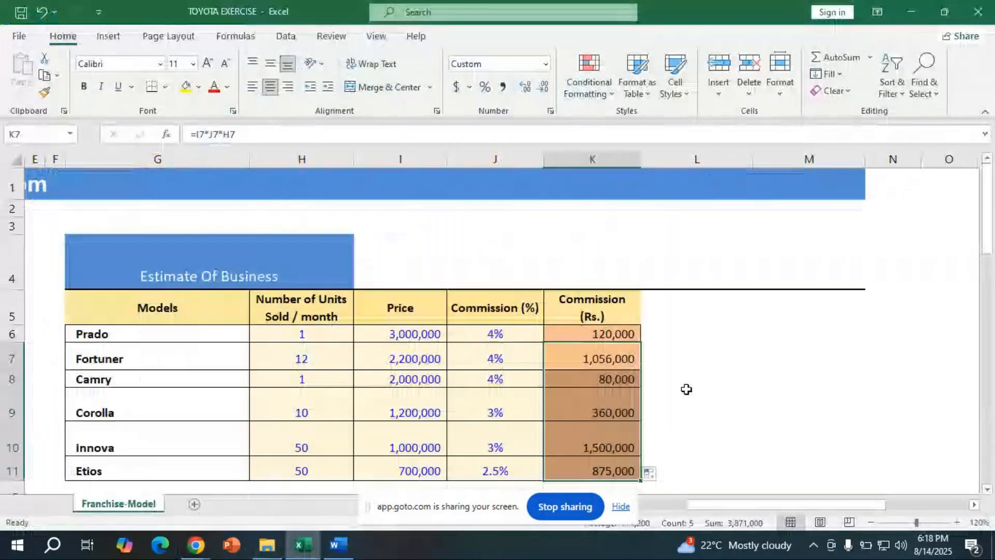
scroll(718, 382, "down", 2)
scroll(648, 297, "up", 2)
left_click_drag(626, 335, 623, 461)
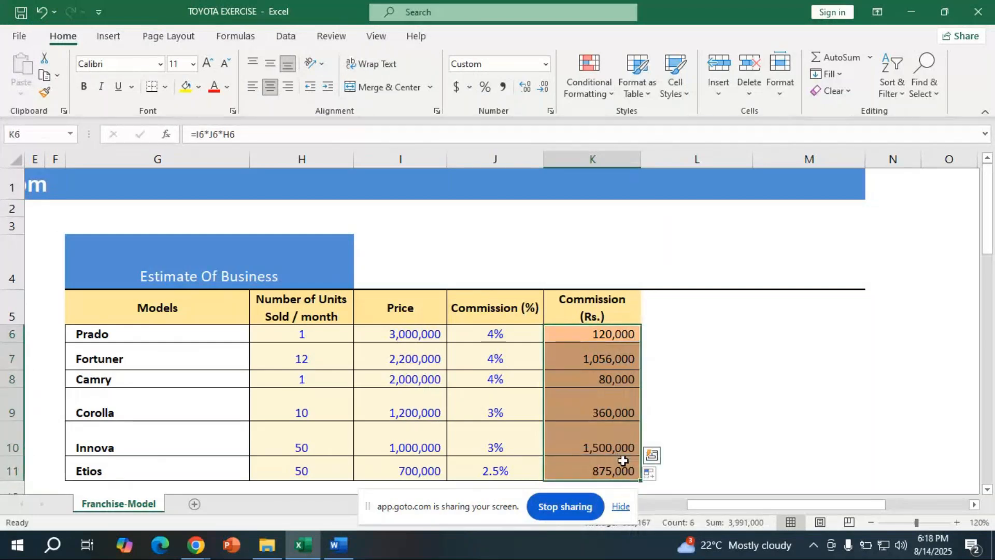
key("BackSpace")
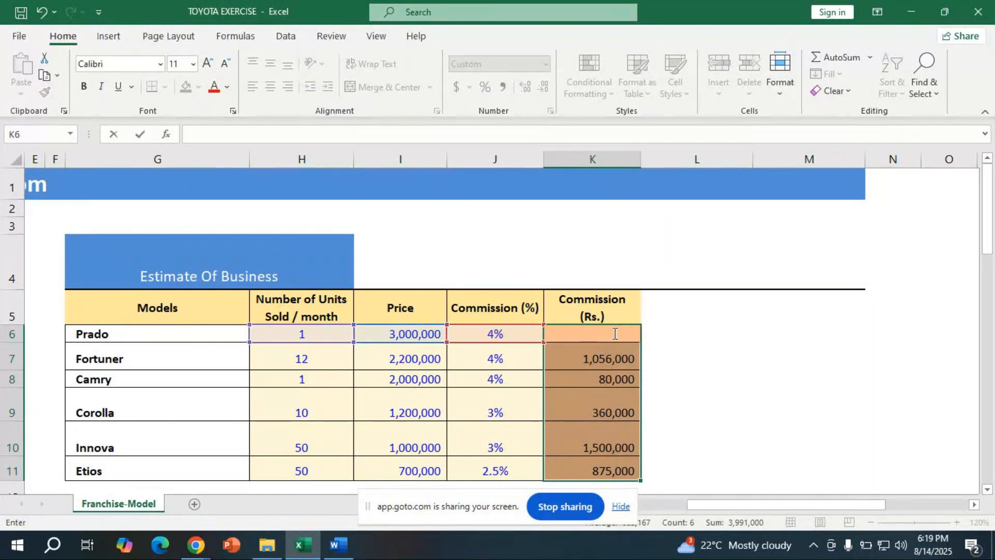
type("=")
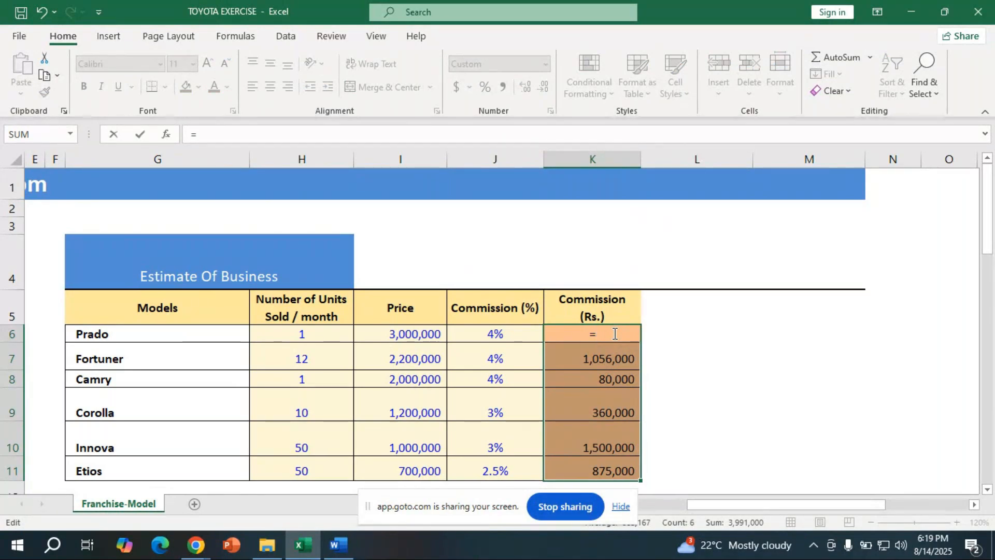
left_click(317, 332)
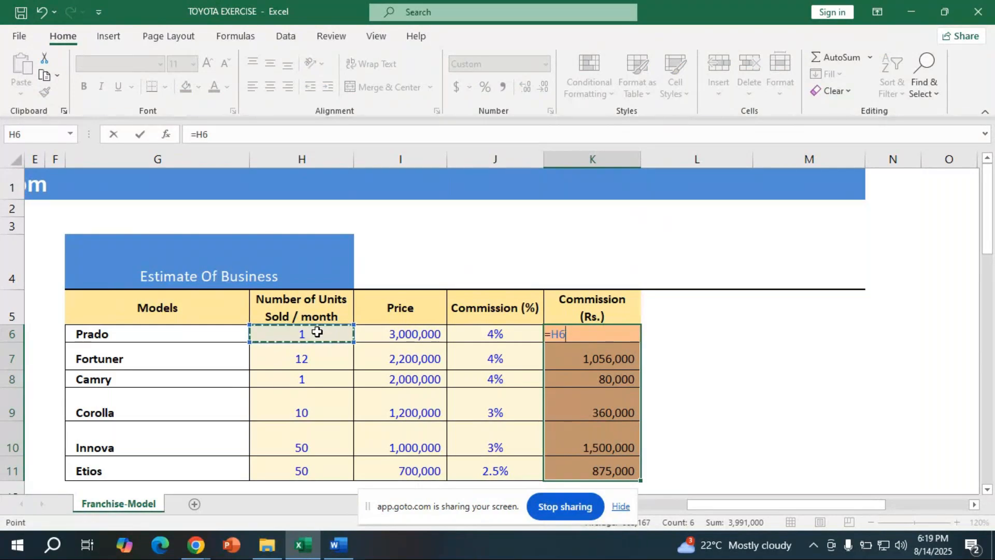
type("*")
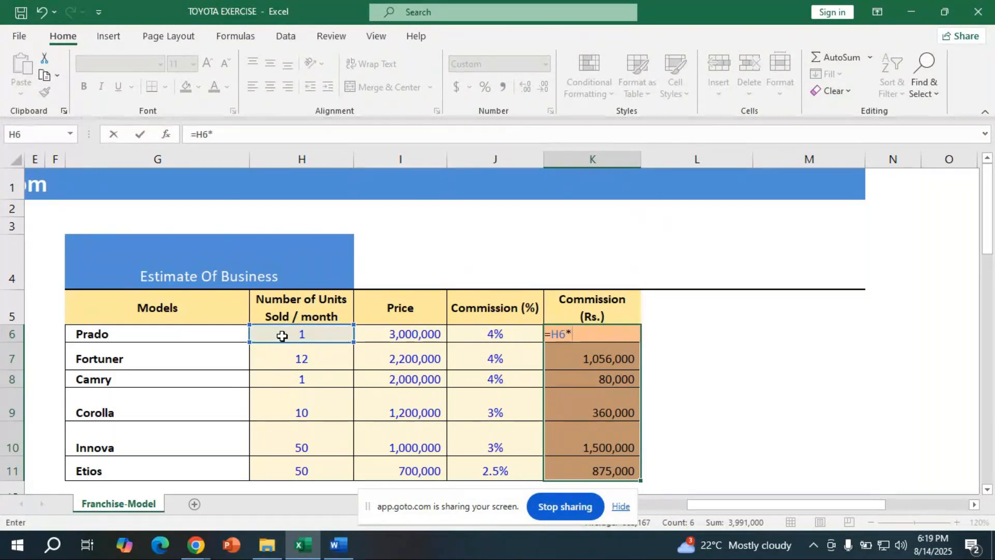
left_click(423, 335)
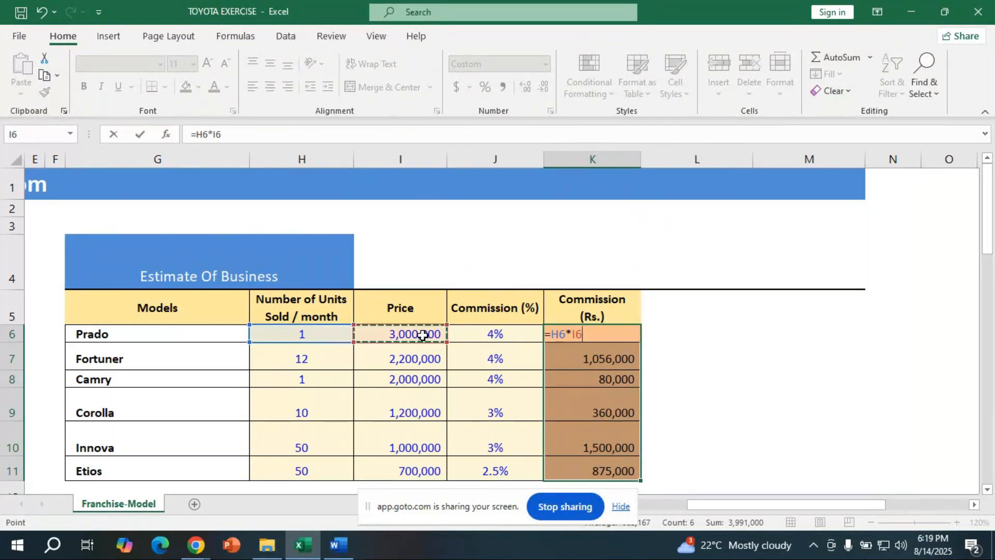
type("*")
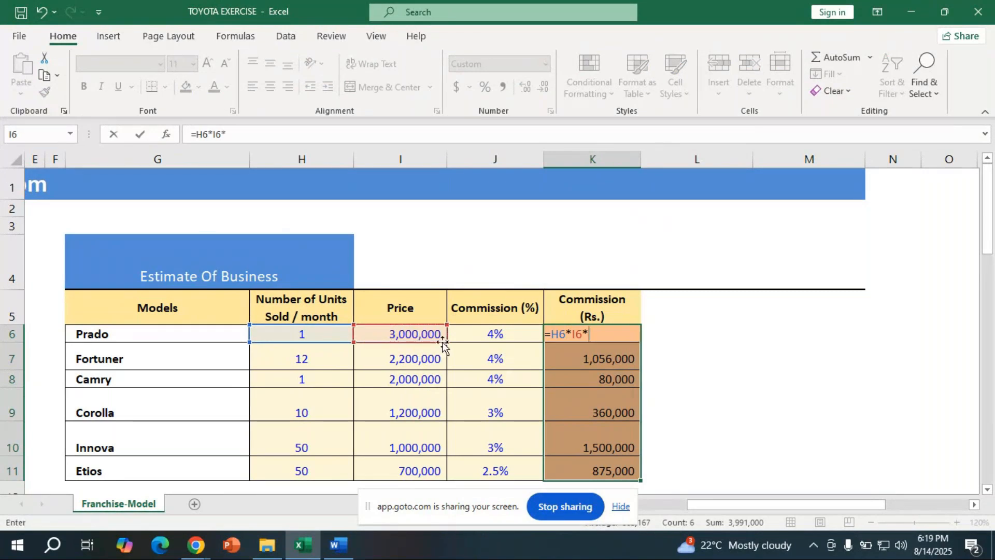
left_click(465, 339)
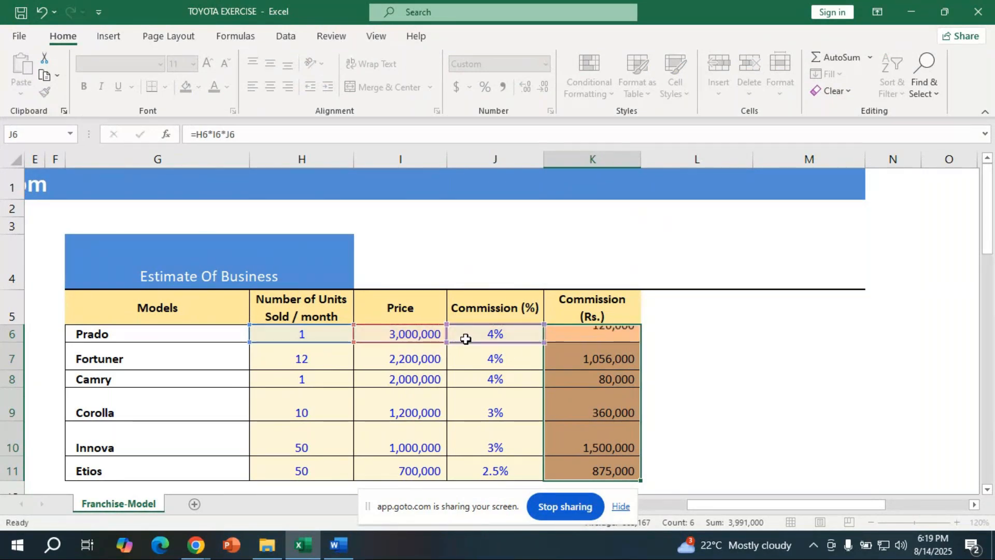
key("Return")
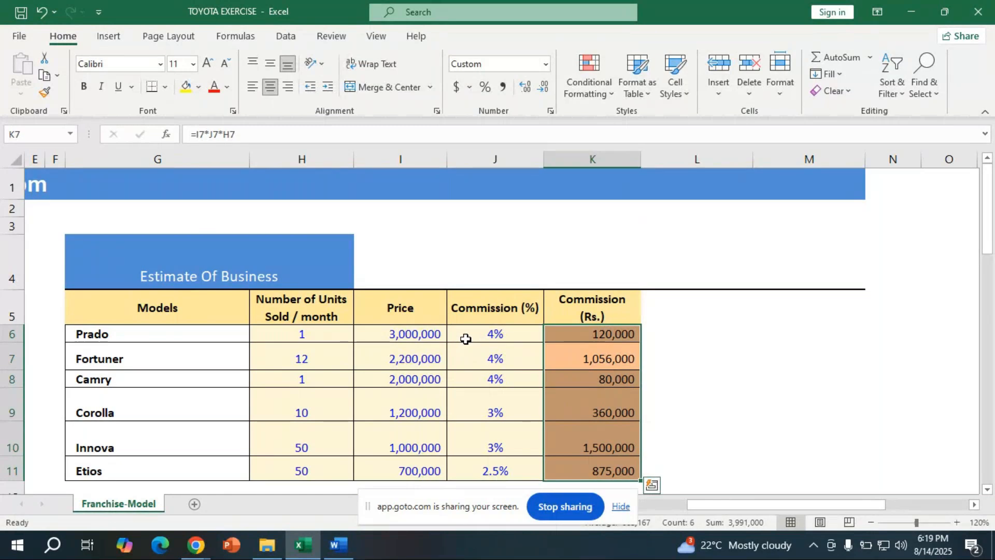
- Fill the commission formula from K6 down through K11 and inspect the Total Monthly Sales formula in K13
left_click_drag(596, 336, 622, 470)
left_click(806, 425)
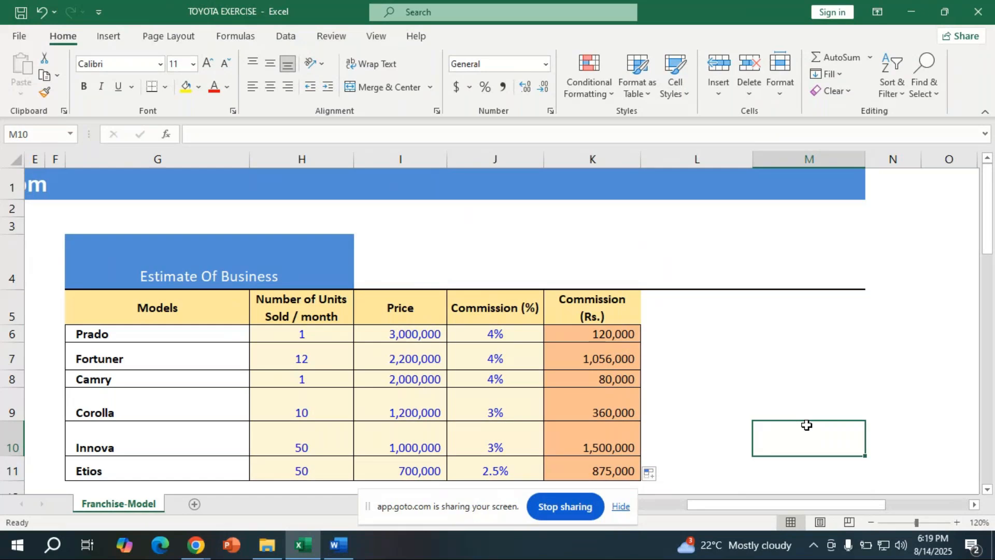
scroll(806, 425, "down", 2)
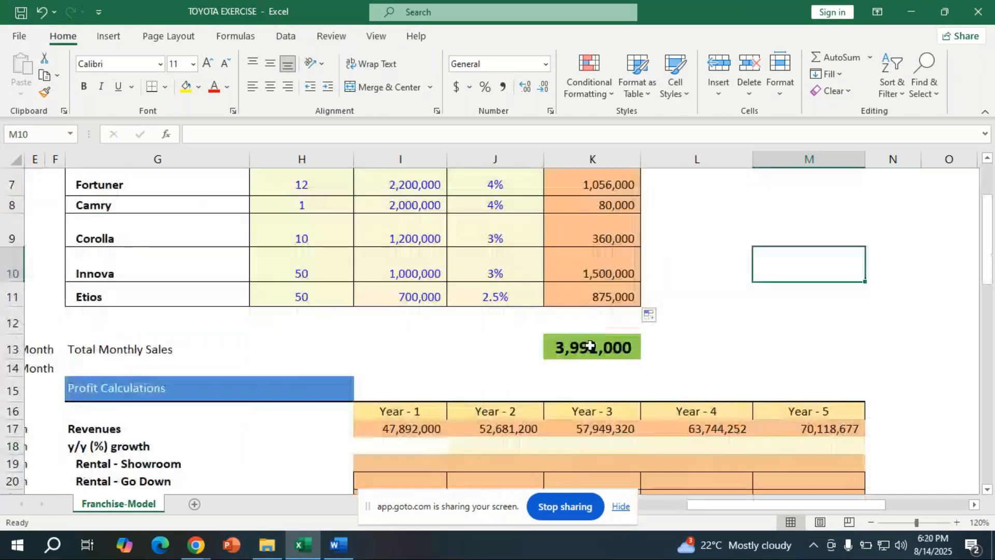
left_click(590, 346)
scroll(589, 346, "up", 2)
scroll(987, 493, "down", 2)
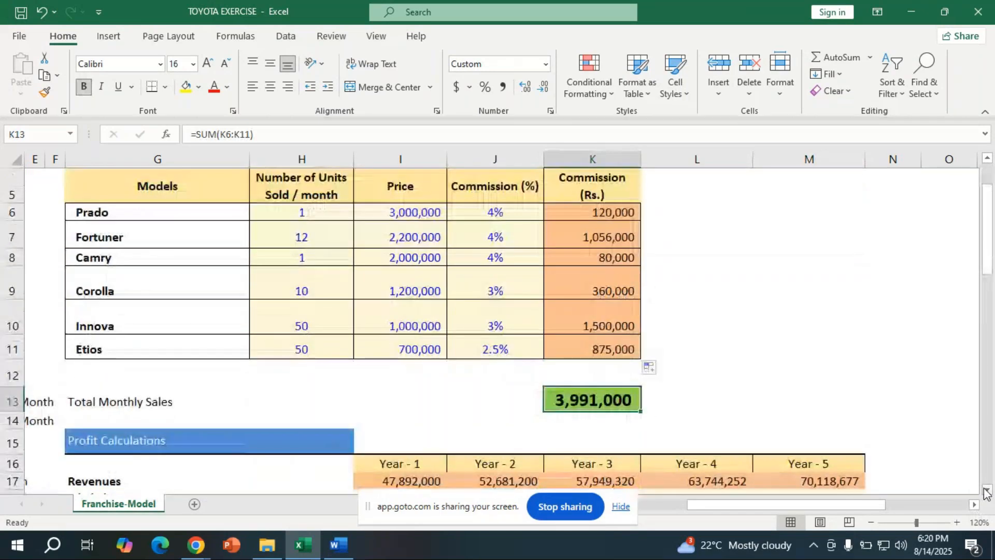
- Switch to the GoTo Meeting window to turn off the microphone, and return to the Excel workbook
left_click(178, 552)
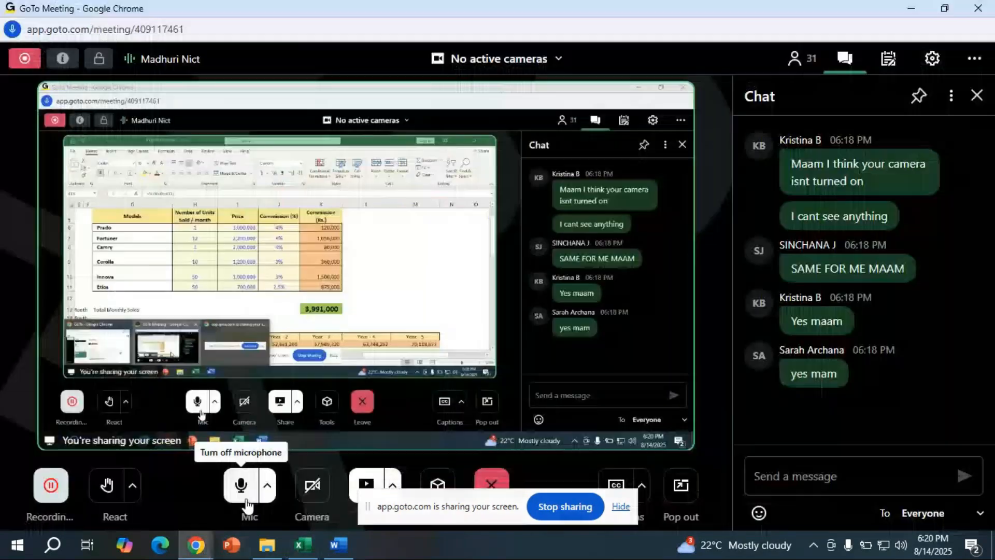
left_click(246, 490)
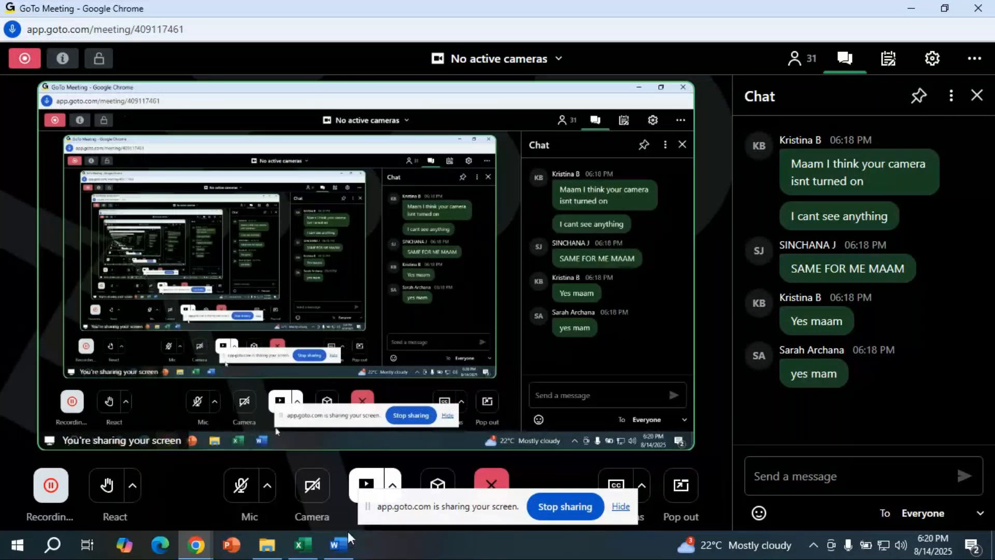
left_click(306, 545)
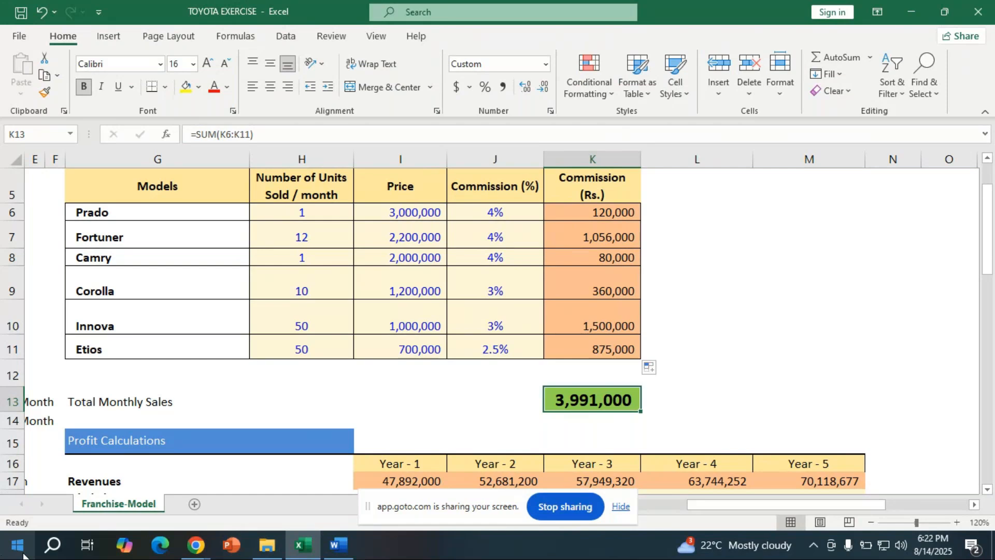
- Switch back to the GoTo Meeting chat and reveal the private messages hidden during screen sharing
left_click(199, 550)
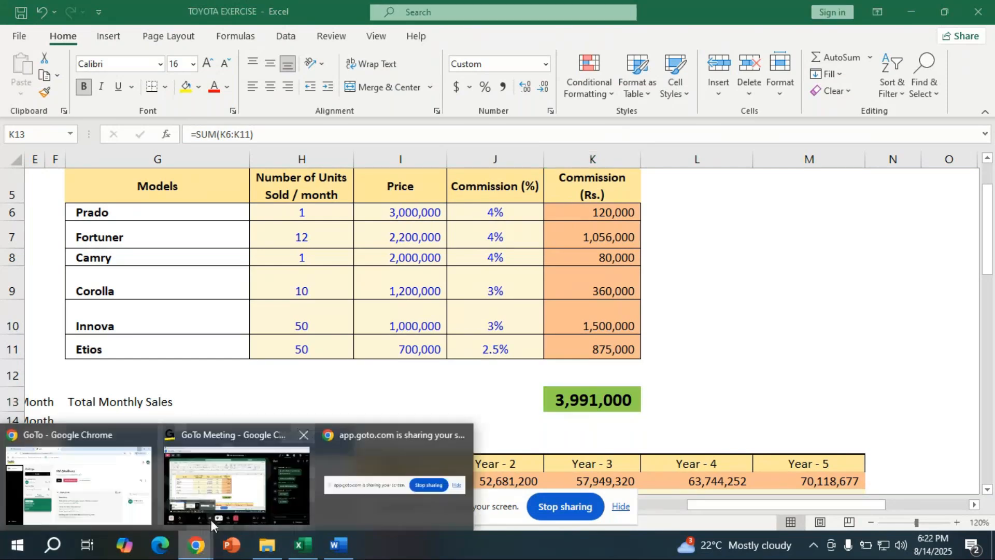
left_click(210, 519)
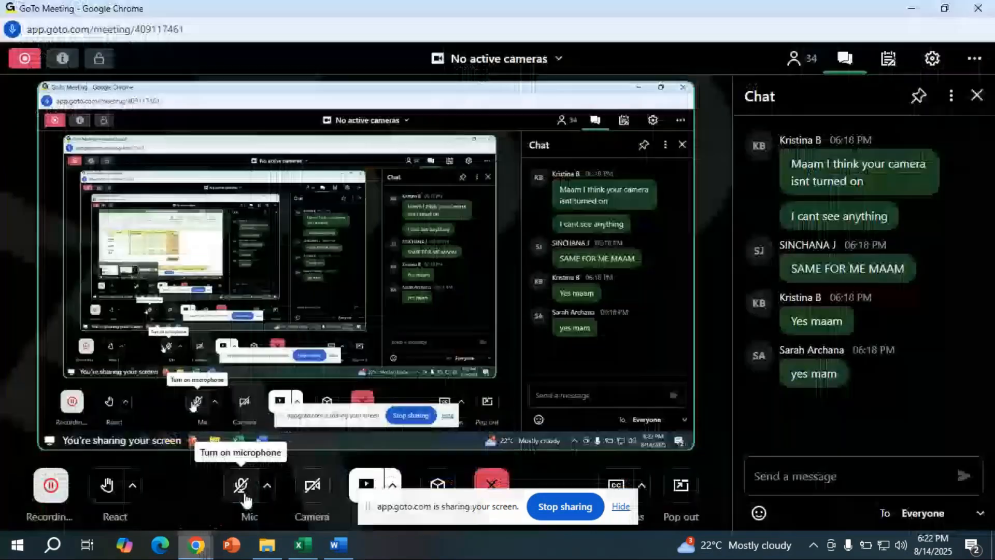
left_click(300, 548)
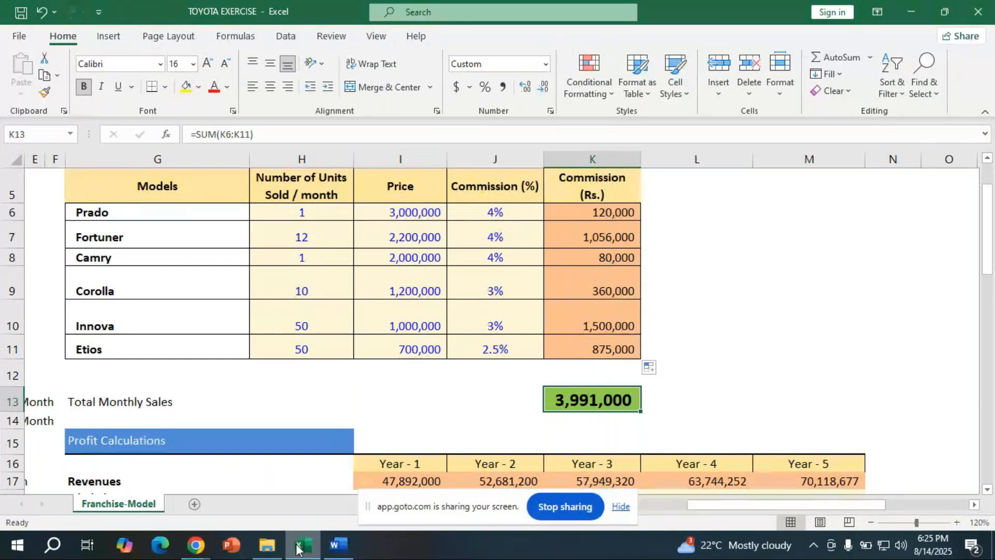
left_click(298, 547)
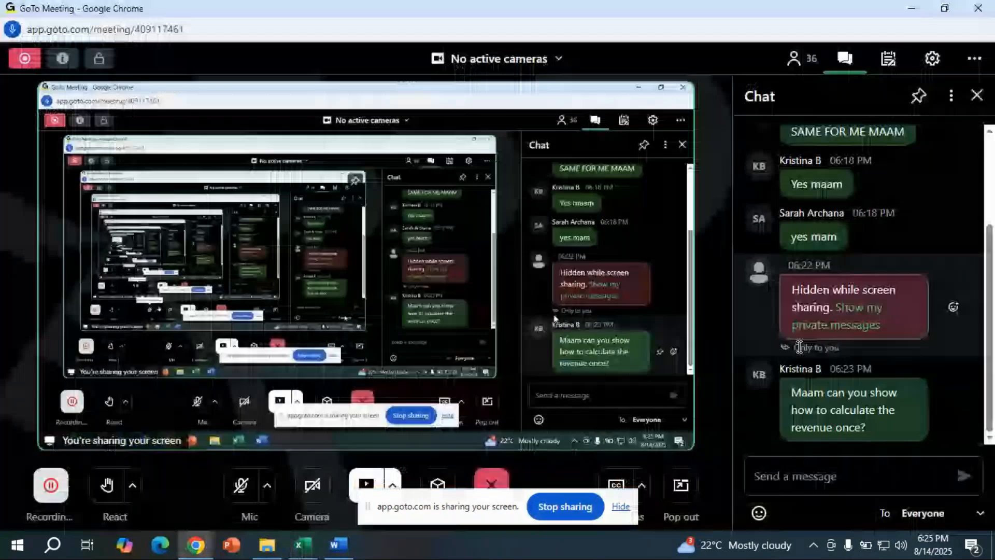
left_click(829, 326)
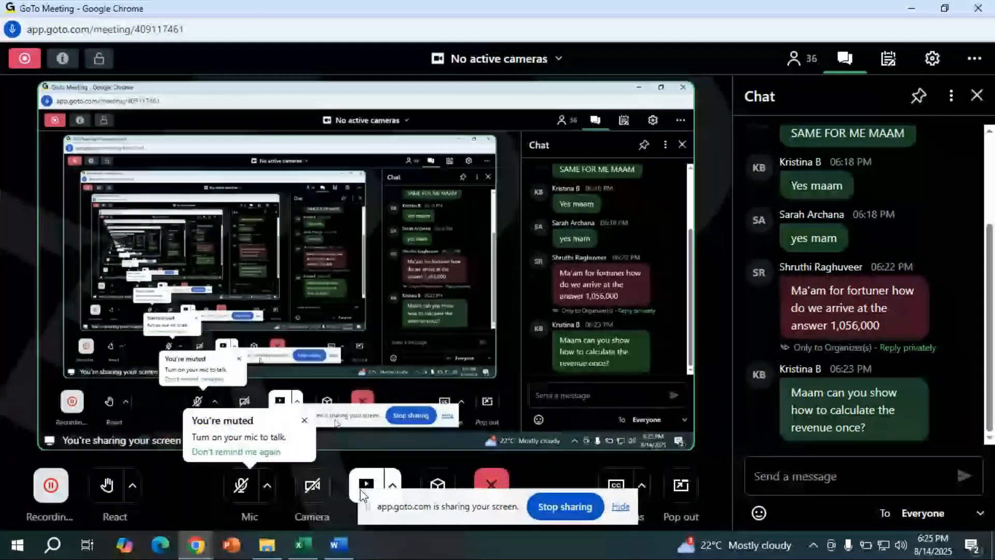
- Switch to the Excel workbook and examine the Fortuner commission formula in K7, leaving the cell as it is
left_click(303, 546)
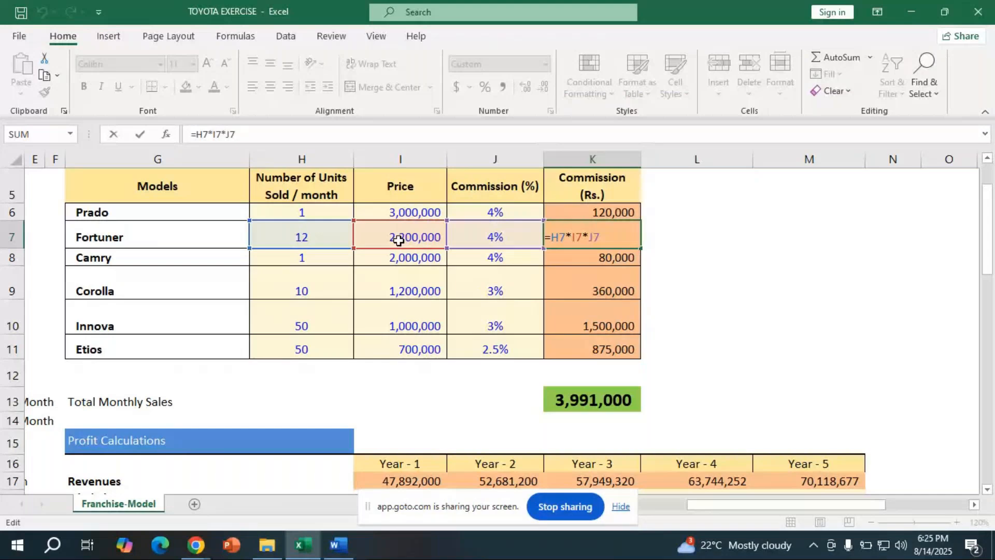
key("Return")
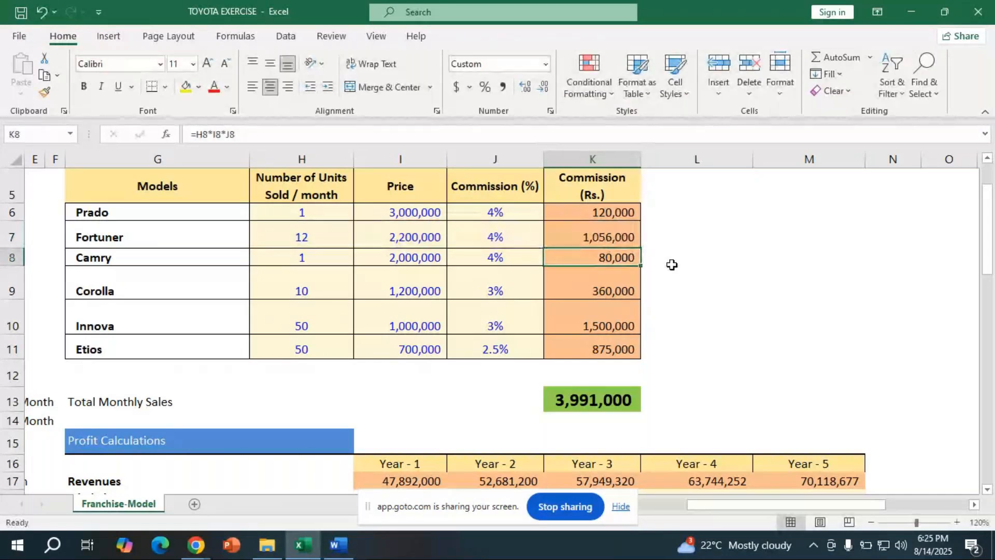
- Switch to the GoTo Meeting window and turn on the microphone
left_click(195, 544)
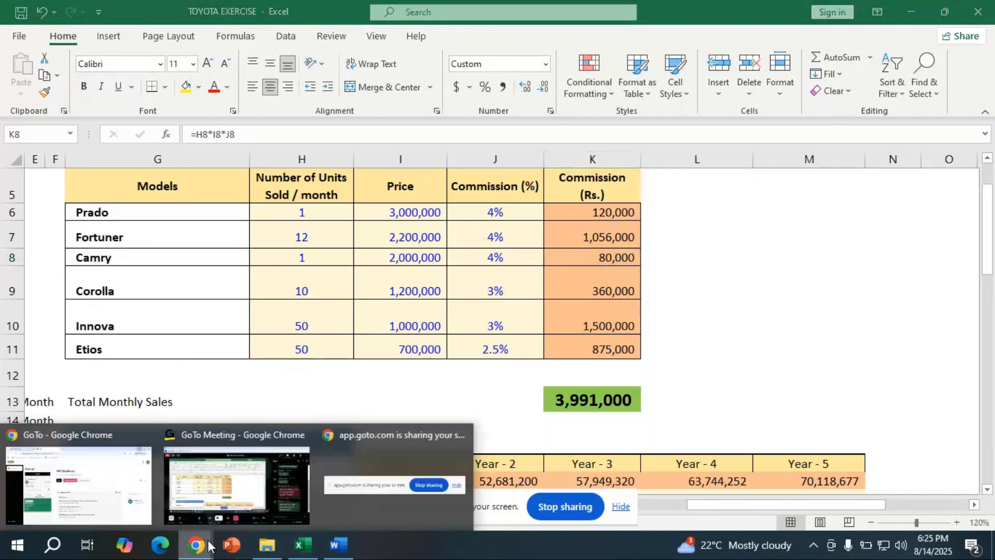
left_click(228, 482)
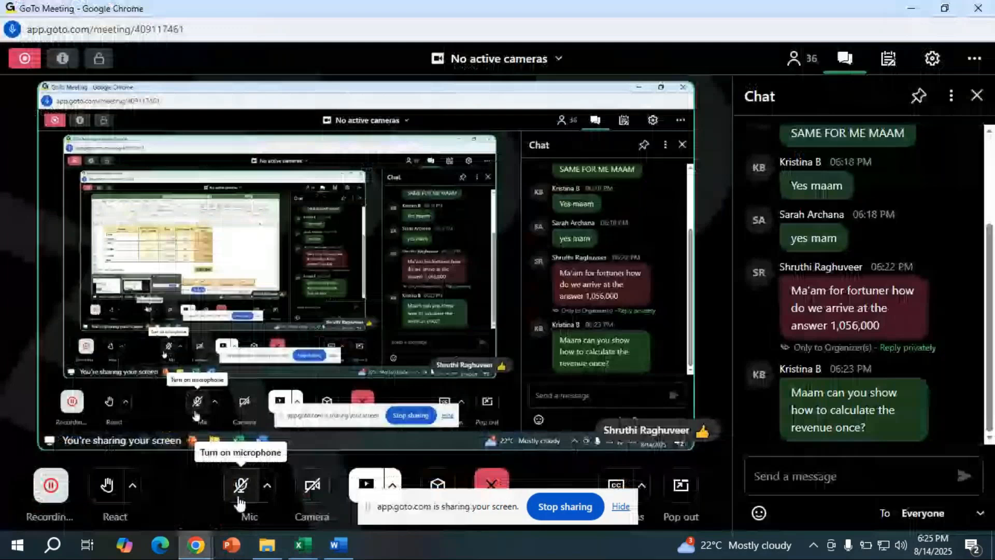
left_click(239, 493)
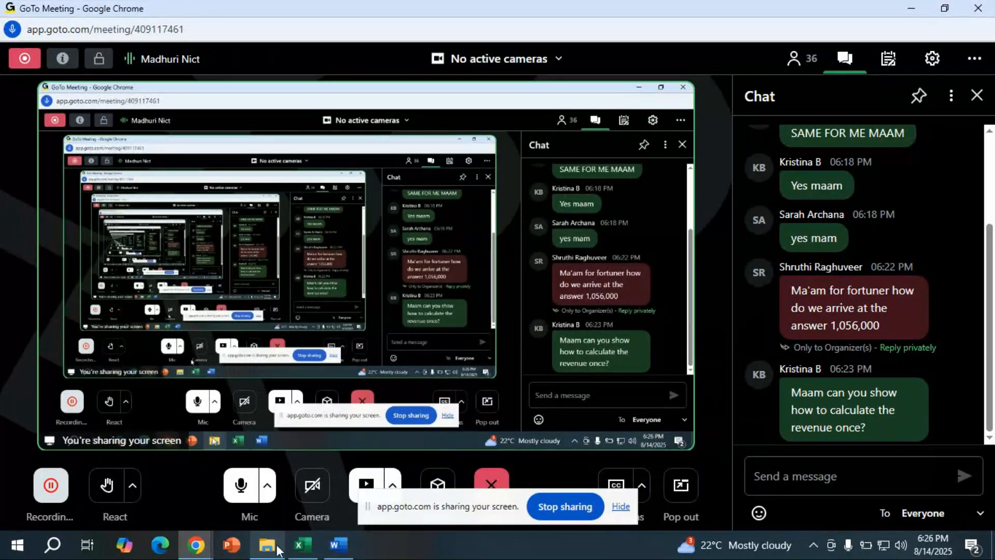
- Check the meeting chat for new messages and return to the Profit Calculations section of the Excel workbook
left_click(316, 547)
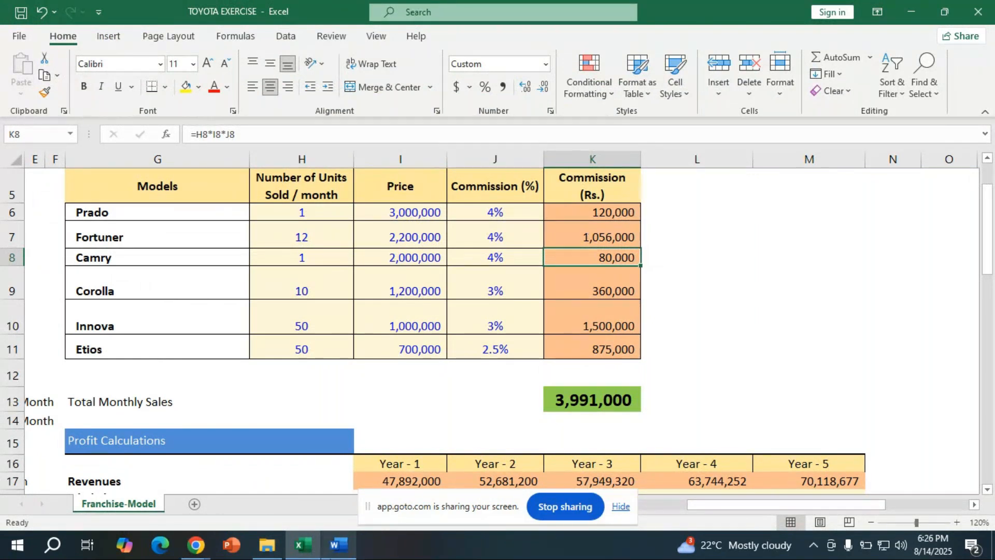
mouse_move(204, 549)
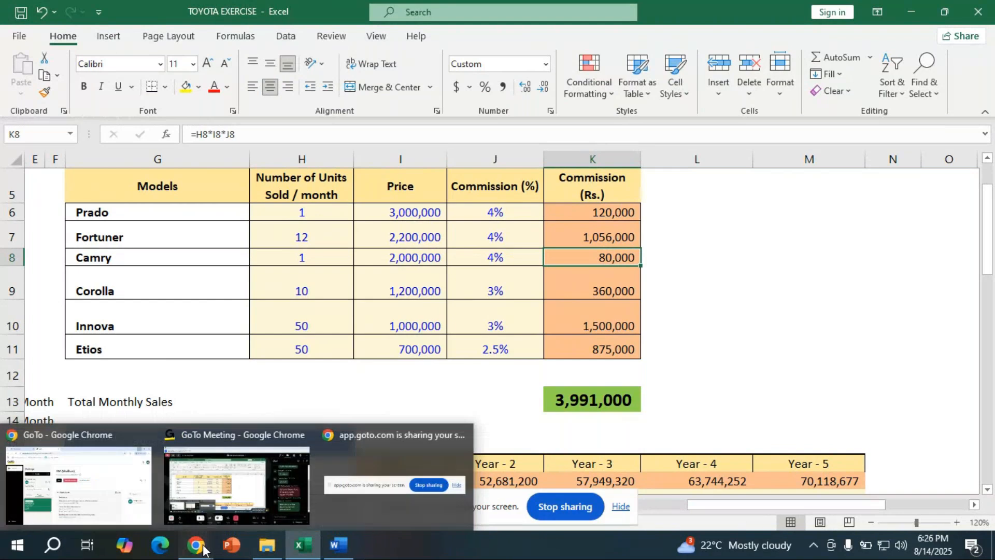
left_click(236, 482)
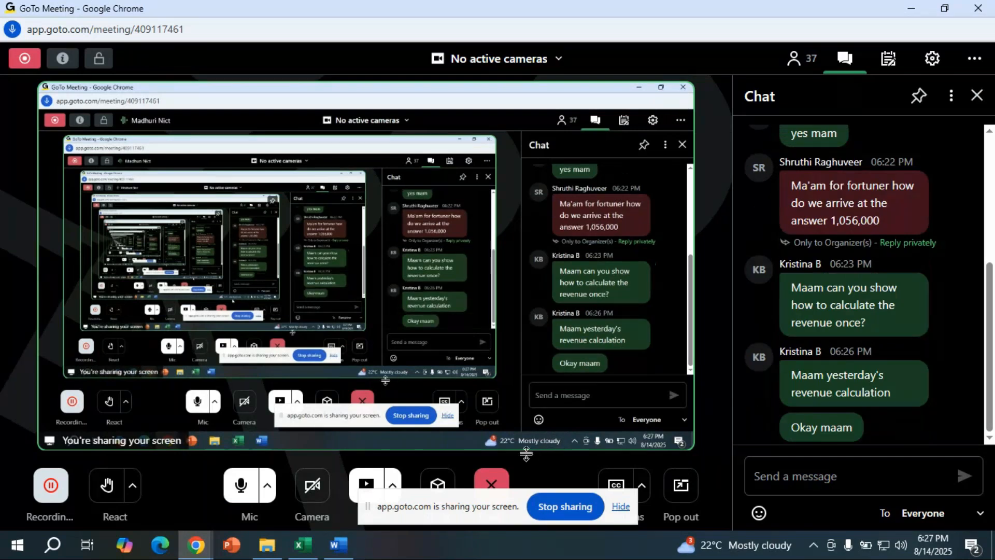
left_click(292, 554)
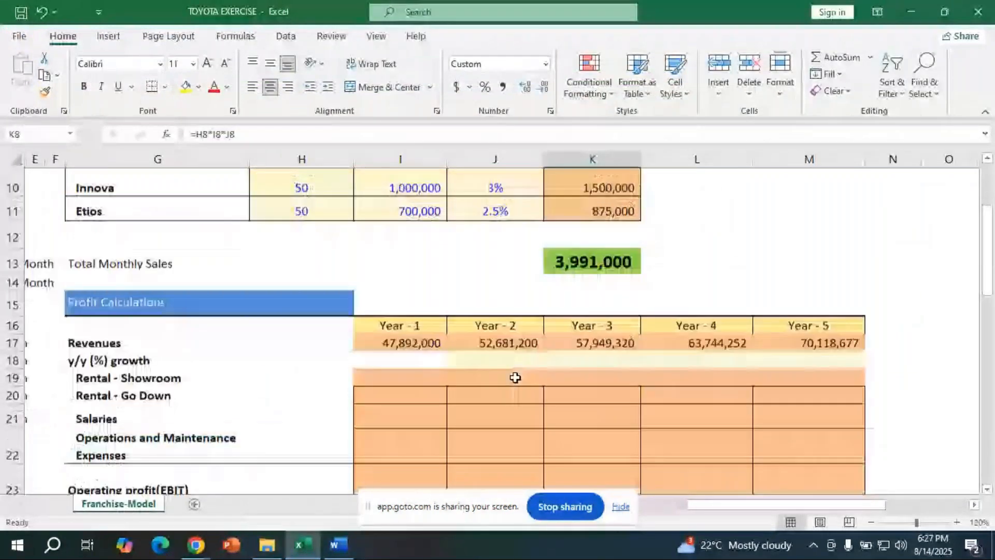
- Check the GoTo Meeting chat for new messages and return to the TOYOTA EXERCISE workbook in Excel
scroll(515, 377, "down", 2)
scroll(592, 257, "up", 2)
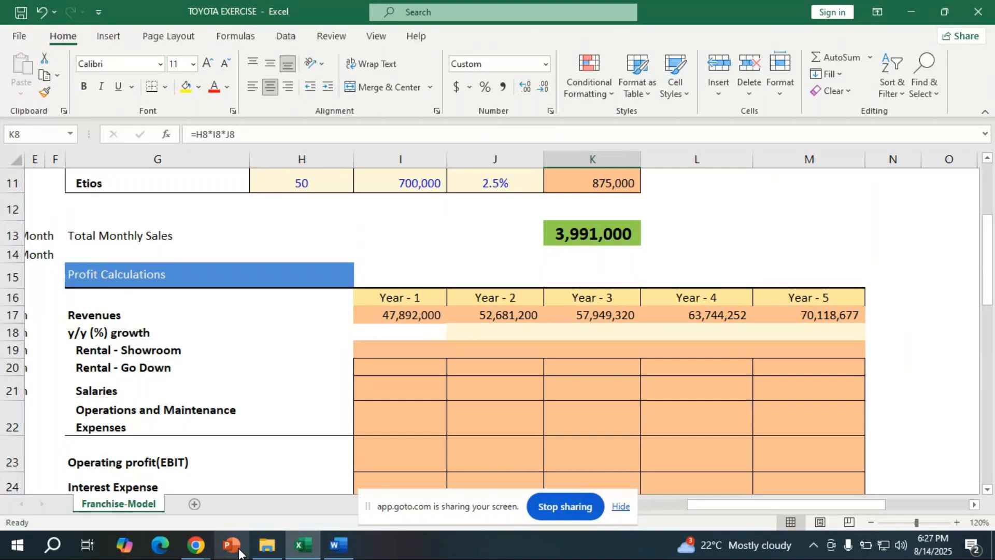
mouse_move(204, 541)
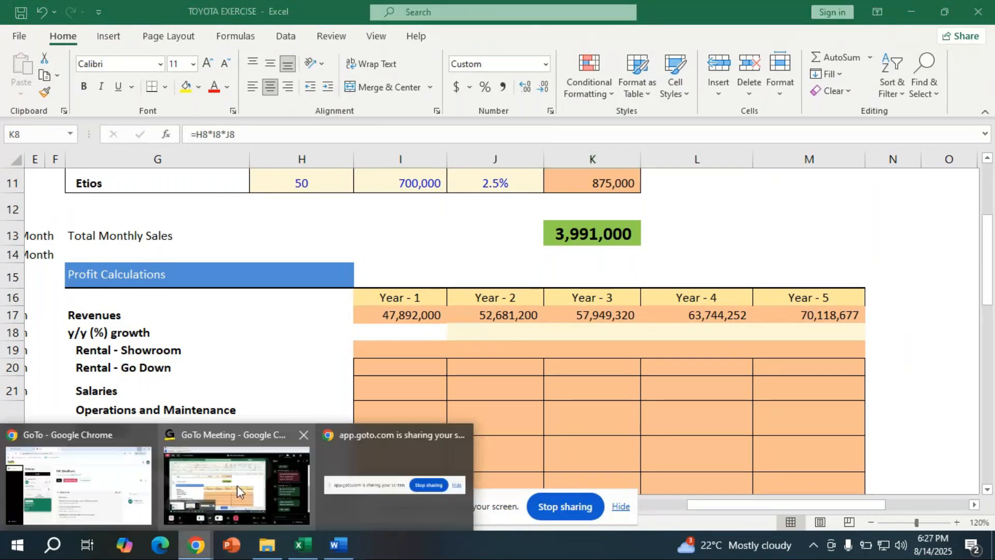
left_click(238, 485)
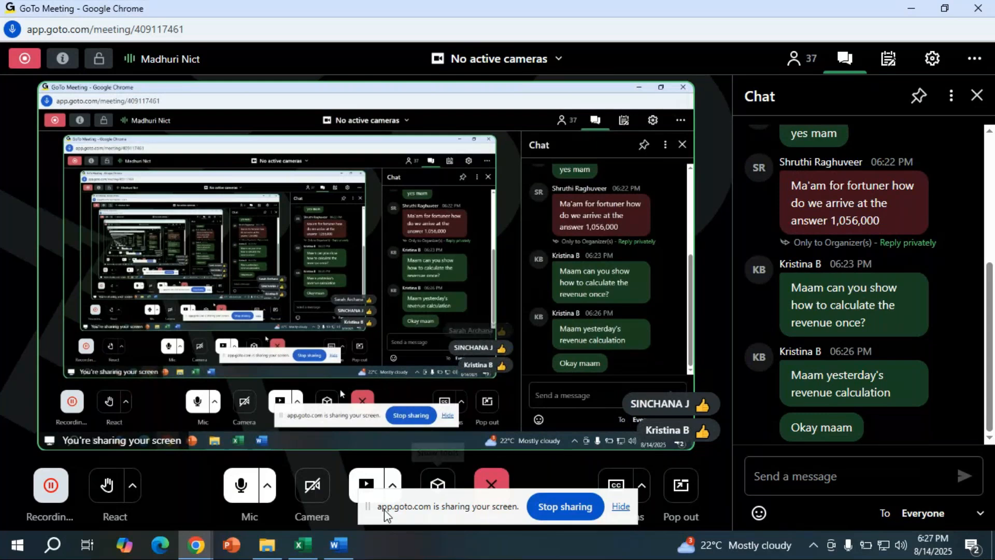
left_click(302, 544)
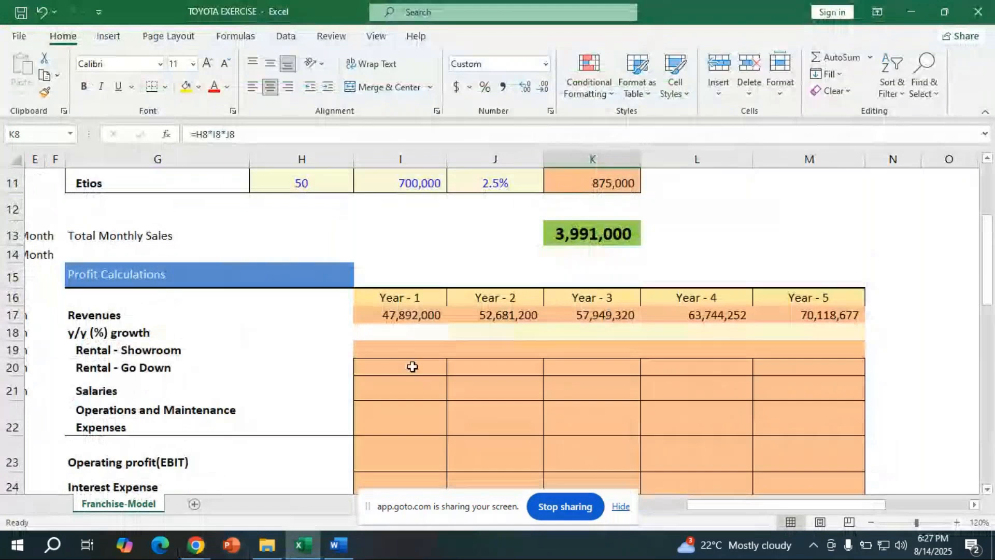
- Examine the Year - 1 revenue formula in I17 and fill it across the Revenues row to Year - 5
double_click(394, 315)
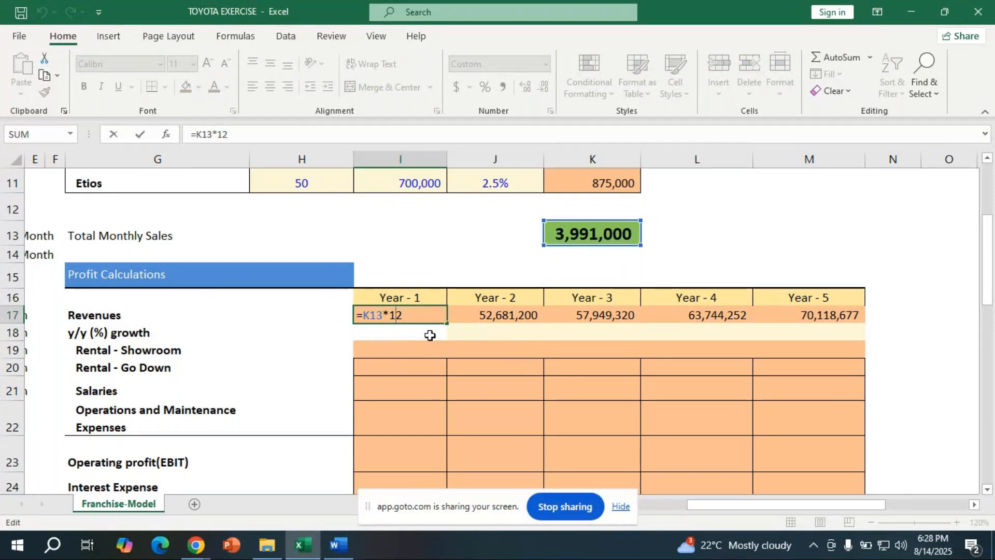
key("Return")
left_click(430, 314)
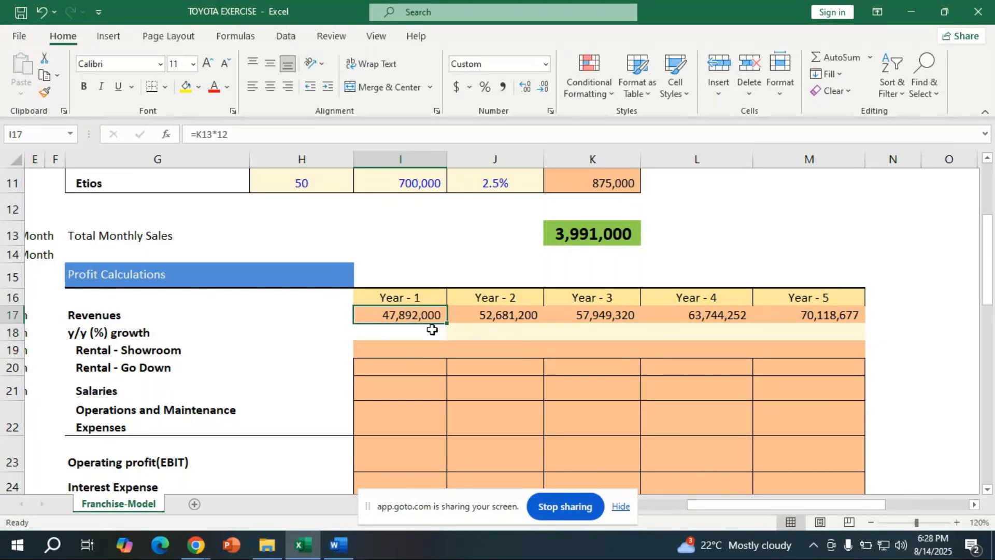
left_click_drag(446, 322, 871, 349)
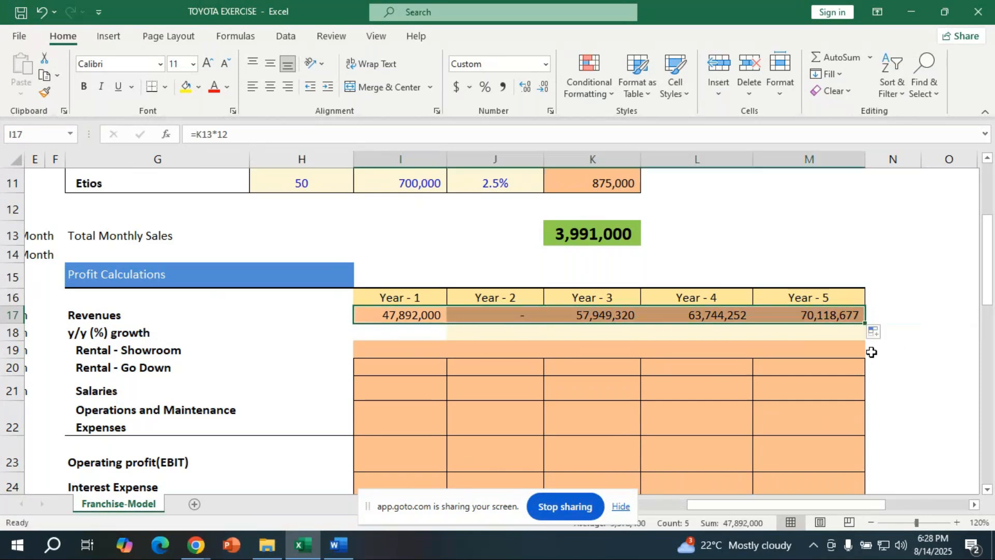
- Reopen the Year - 1 revenue formula in I17 to examine its Total Monthly Sales reference, keeping it as =K13*12
double_click(387, 316)
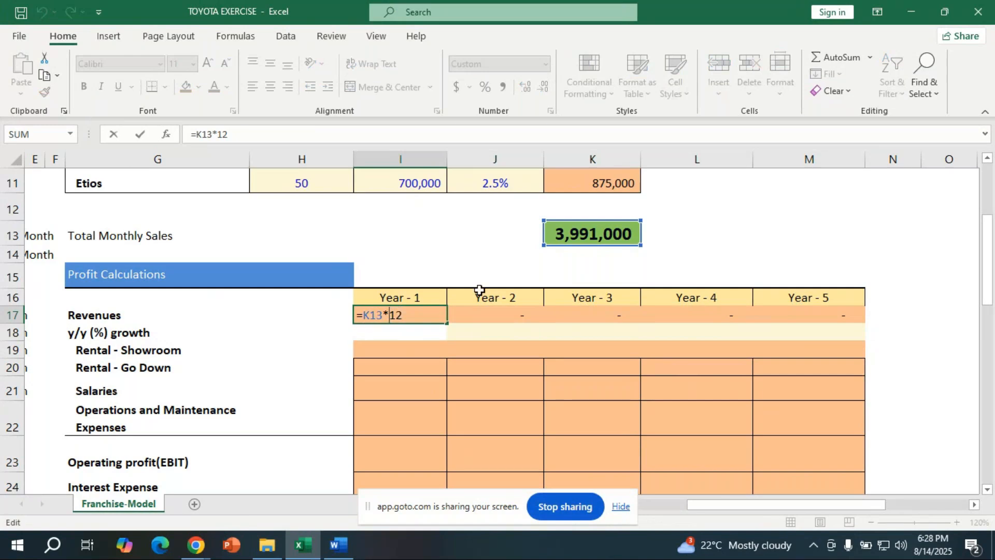
left_click(614, 231)
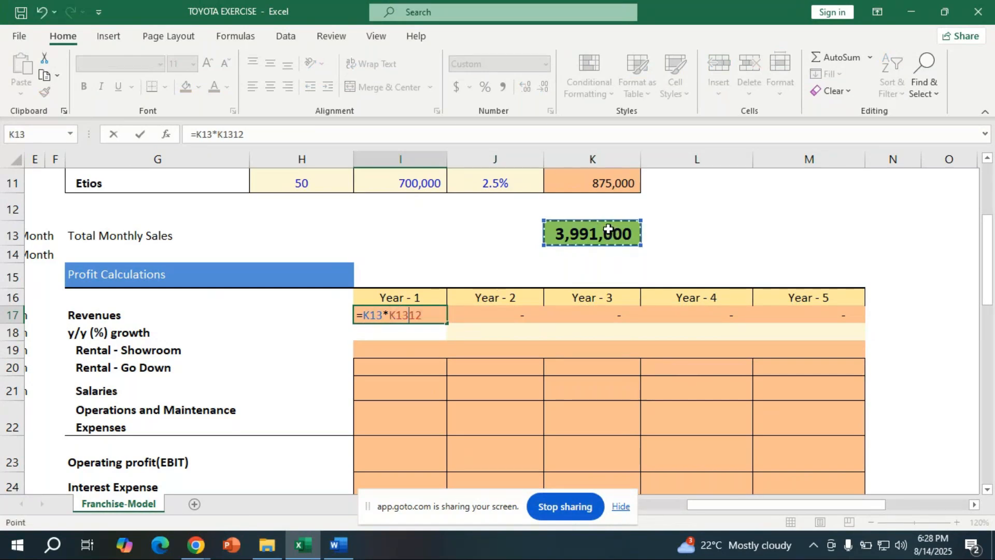
key("BackSpace")
key("BackSpace")
key("BackSpace")
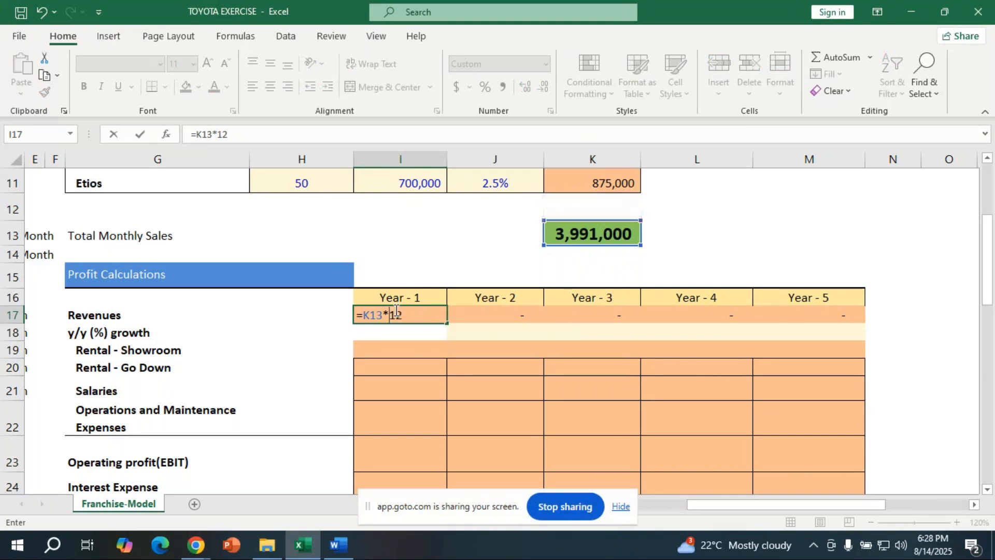
left_click(371, 316)
key("Return")
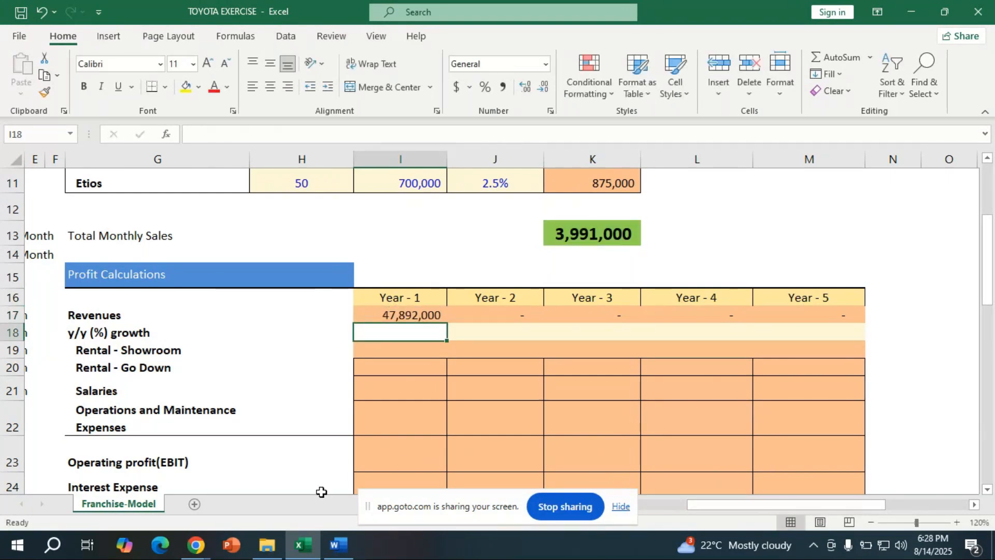
- Select the Year - 2 revenue cell, switch to the TOYOTA CASE STUDY document in Word and highlight the sentence about expected annual sales growth
left_click(451, 315)
left_click_drag(738, 508, 534, 480)
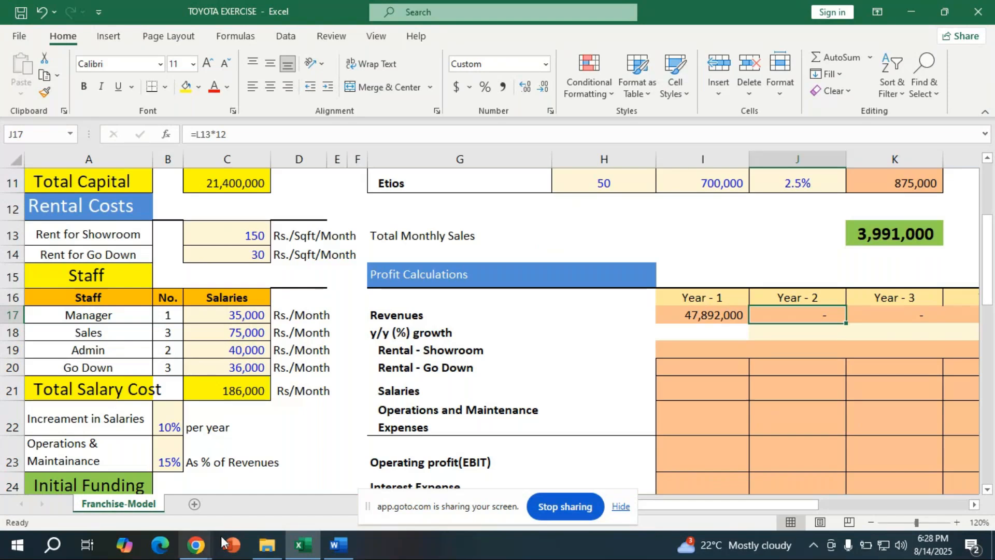
left_click(335, 544)
scroll(517, 417, "down", 3)
scroll(516, 417, "down", 6)
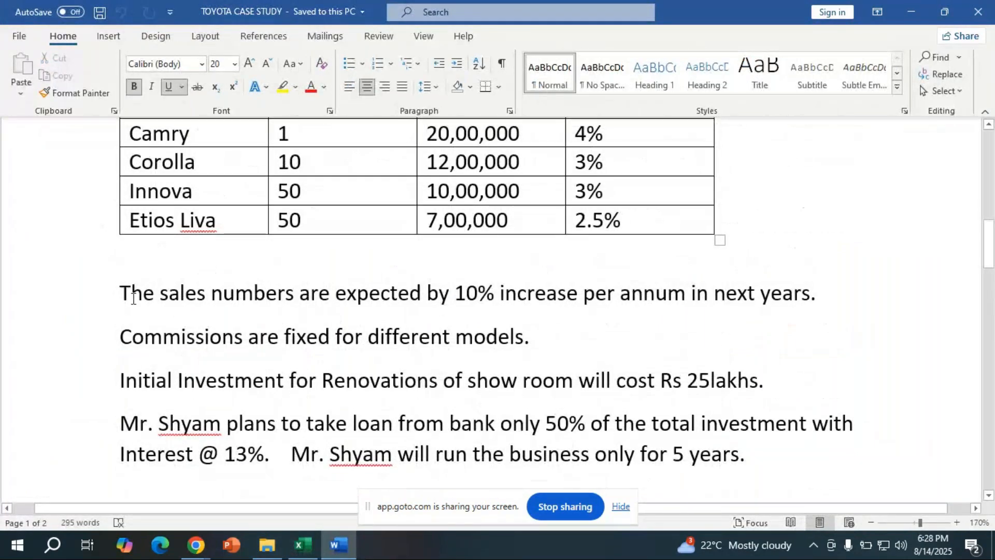
left_click_drag(133, 298, 778, 286)
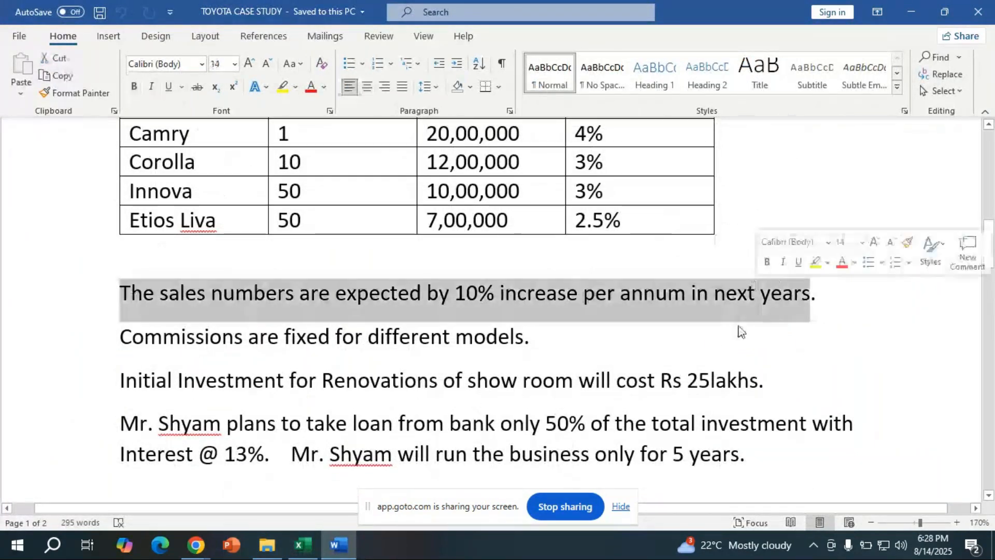
- Switch back to Excel, enter =I17*(1+10%) as the Year - 2 revenue in J17 and fill it across to Year - 5
left_click(301, 545)
type("=")
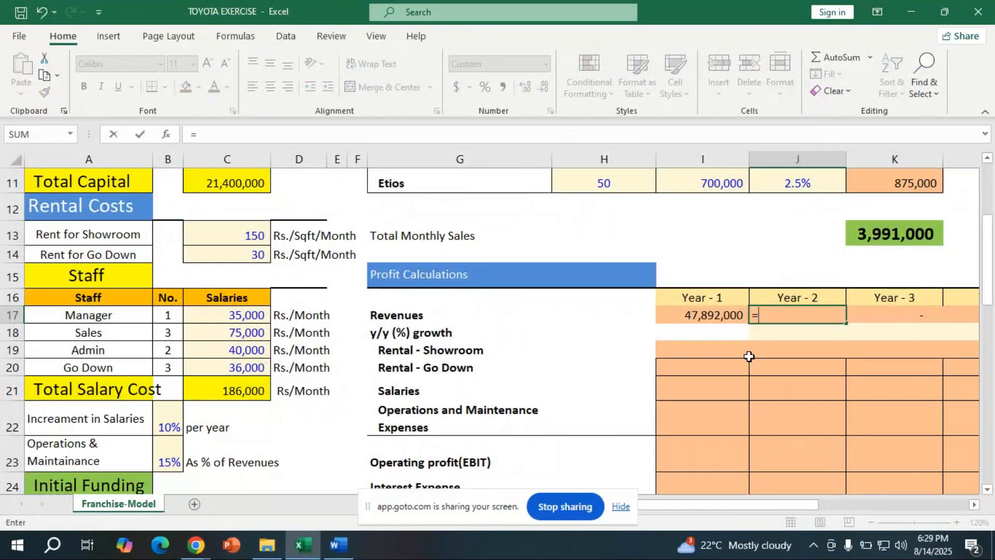
left_click(736, 317)
type("*(")
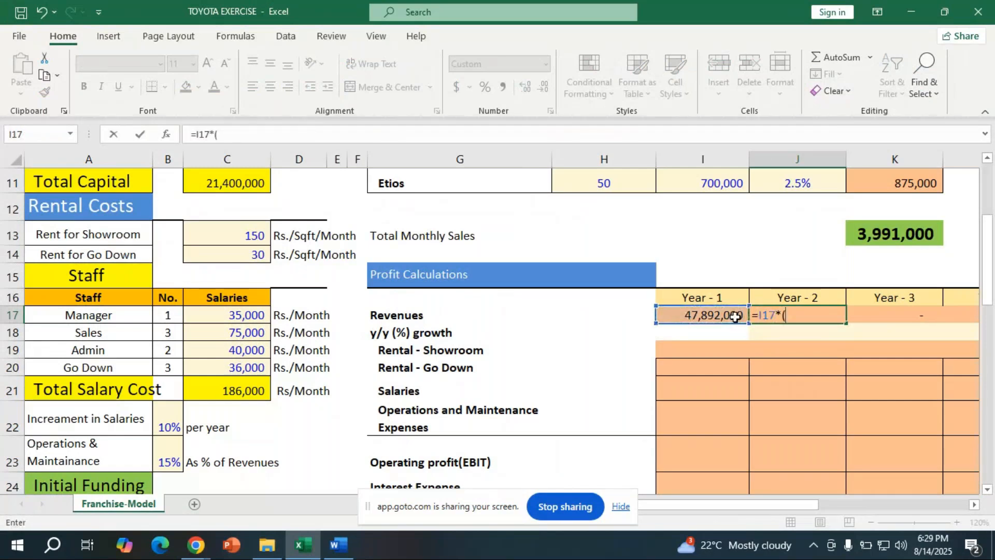
type("1+10%")
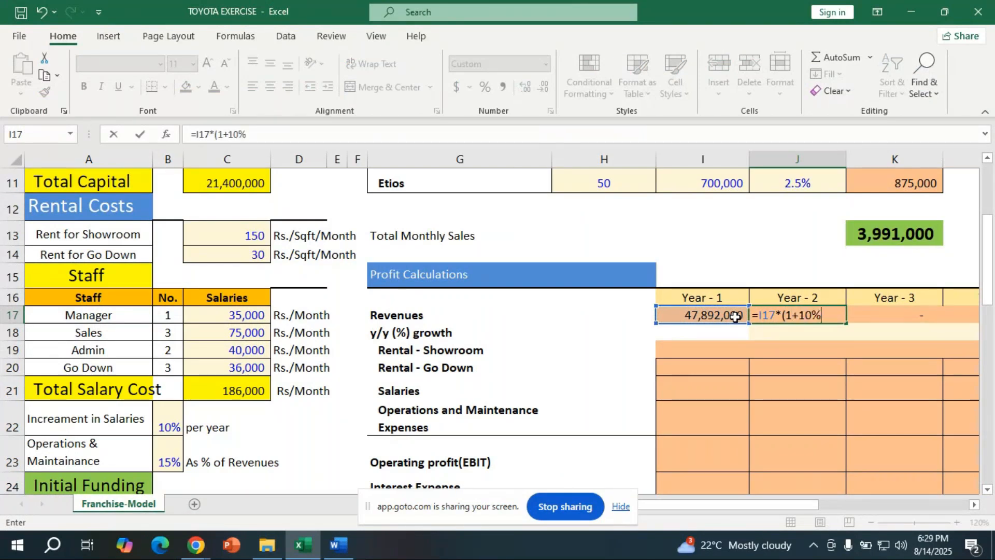
type(")")
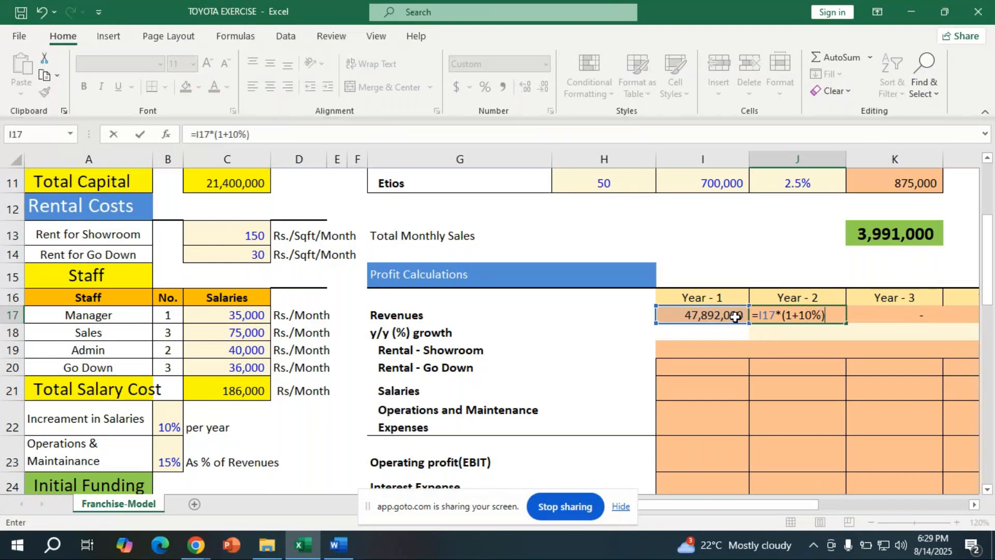
key("Return")
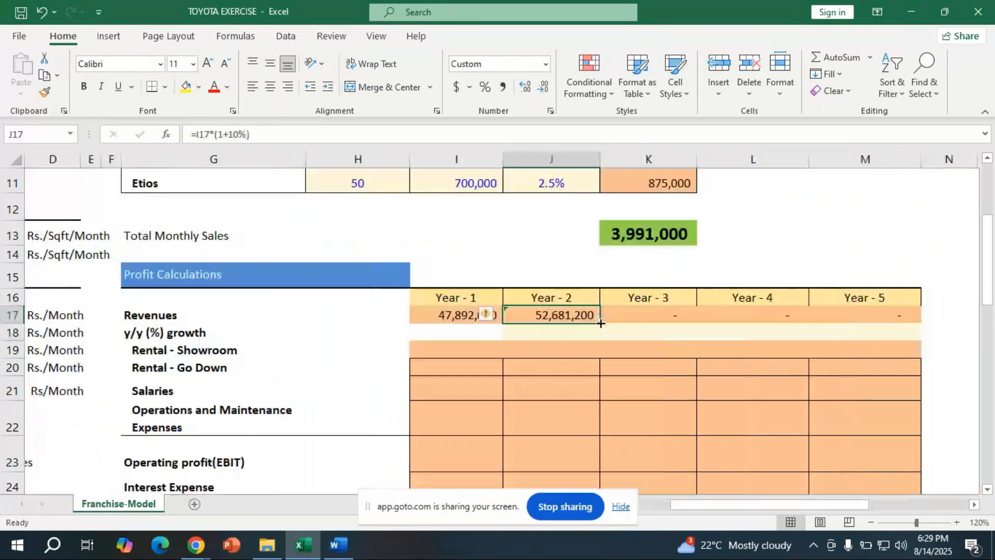
left_click_drag(600, 323, 850, 325)
left_click(605, 411)
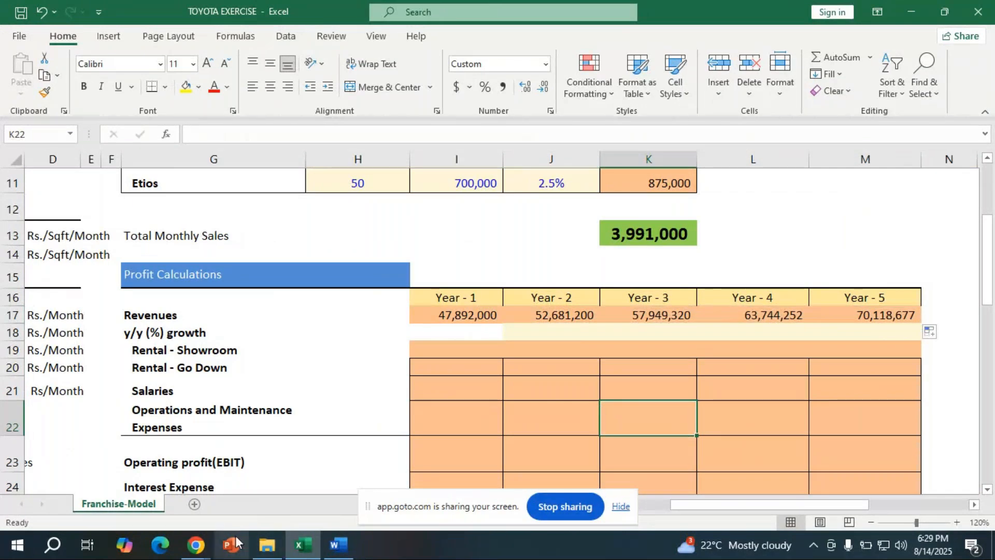
- Check the GoTo Meeting chat, return to the Excel workbook and view the Profit Calculations rows down to Net Profit
left_click(195, 545)
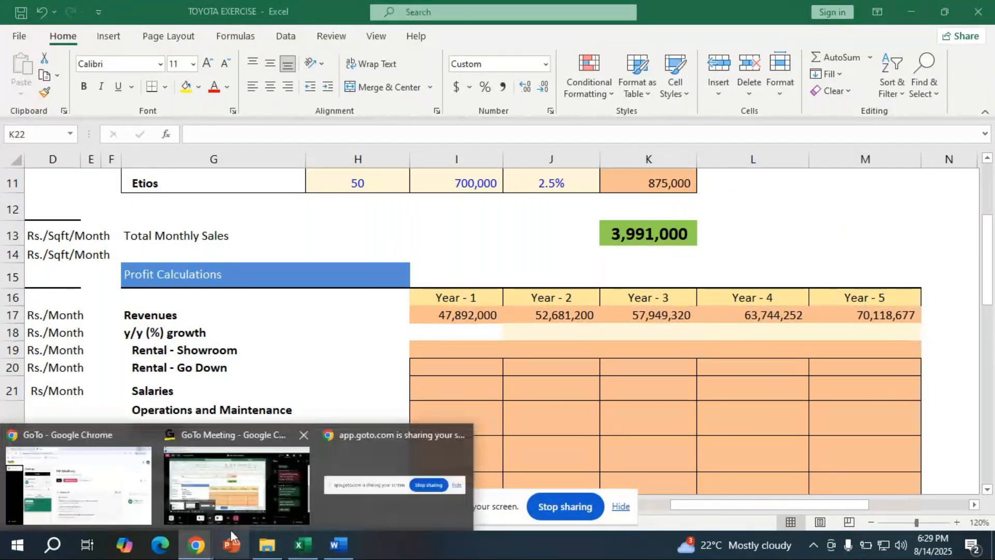
left_click(242, 485)
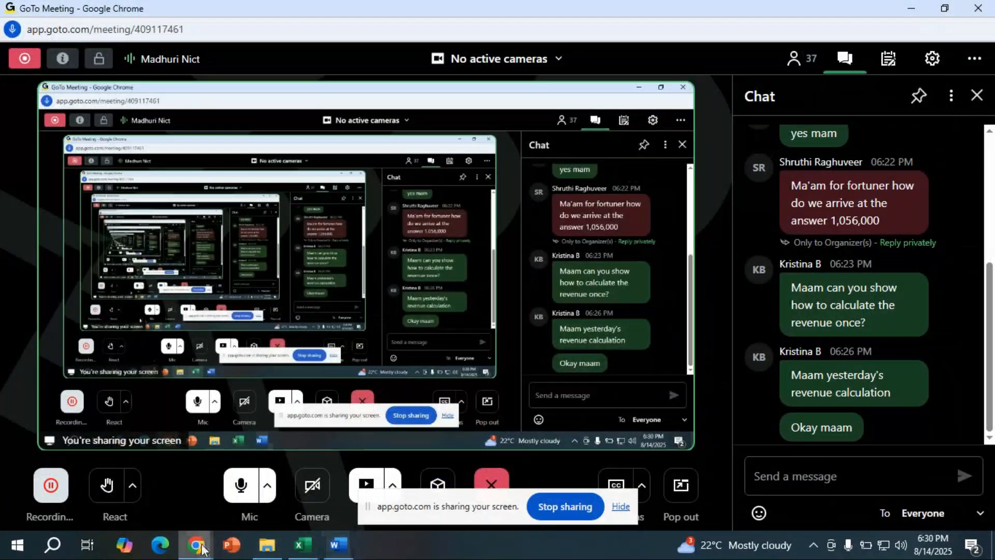
mouse_move(203, 549)
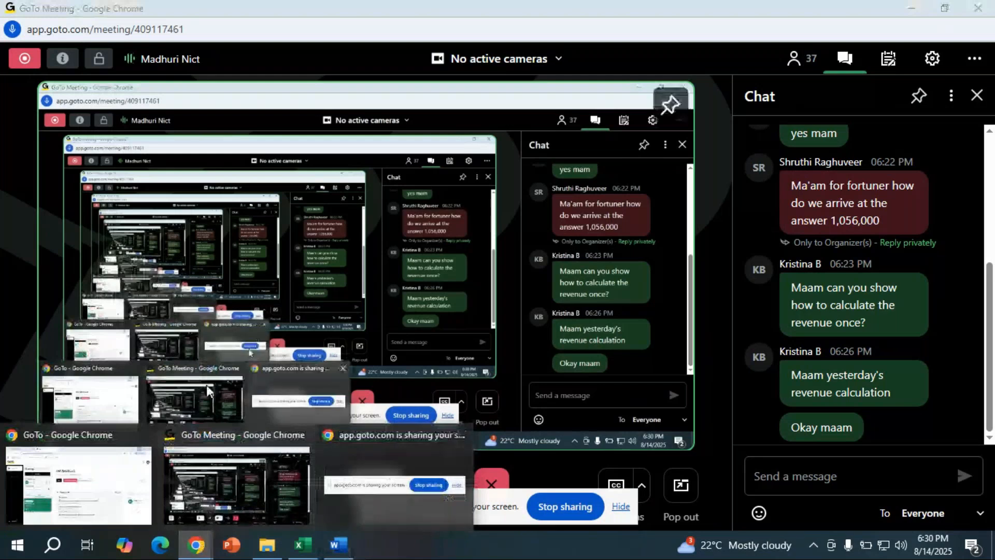
left_click(303, 545)
scroll(517, 445, "down", 2)
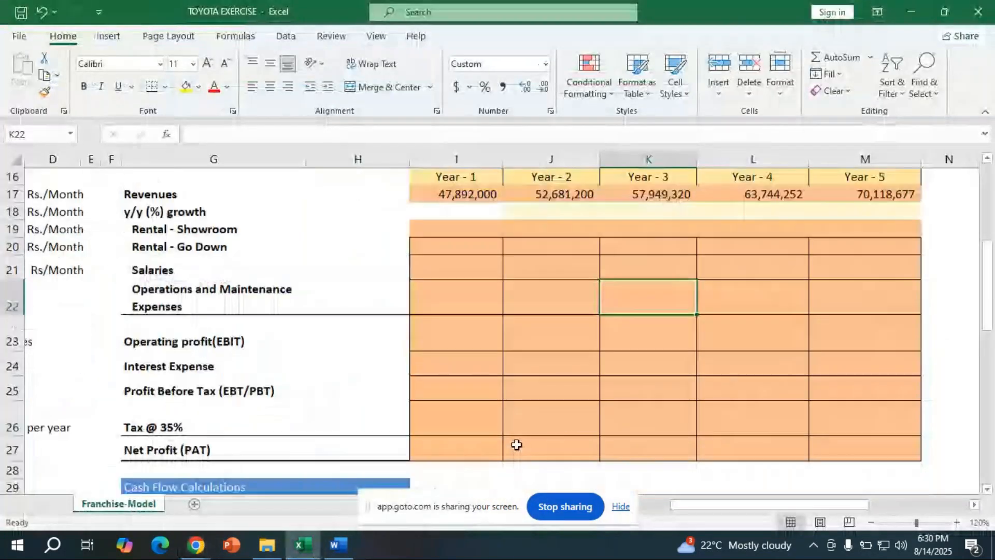
scroll(517, 445, "down", 1)
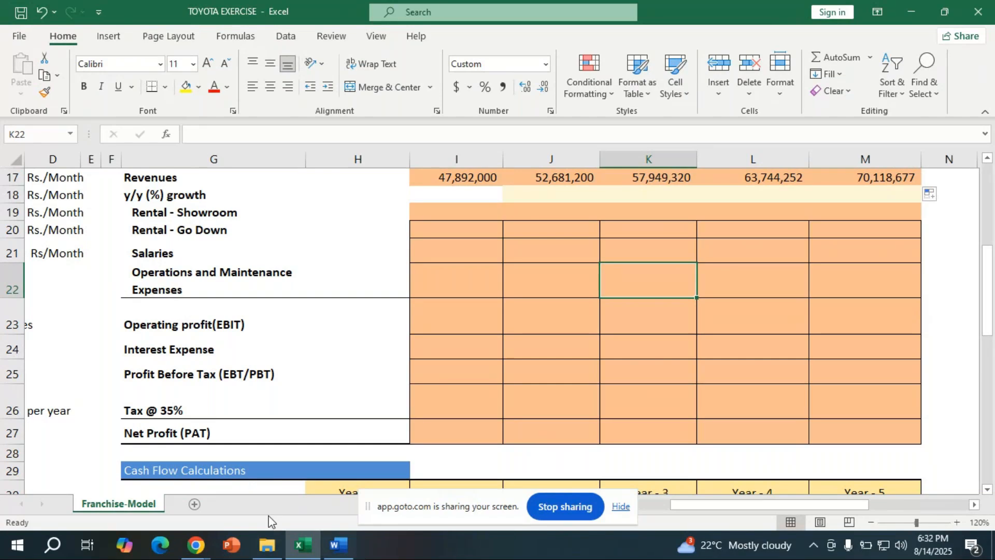
- Look at the GoTo Meeting chat again, return to Excel and select the Year - 1 Rental - Showroom cell, I19
mouse_move(196, 544)
left_click(201, 498)
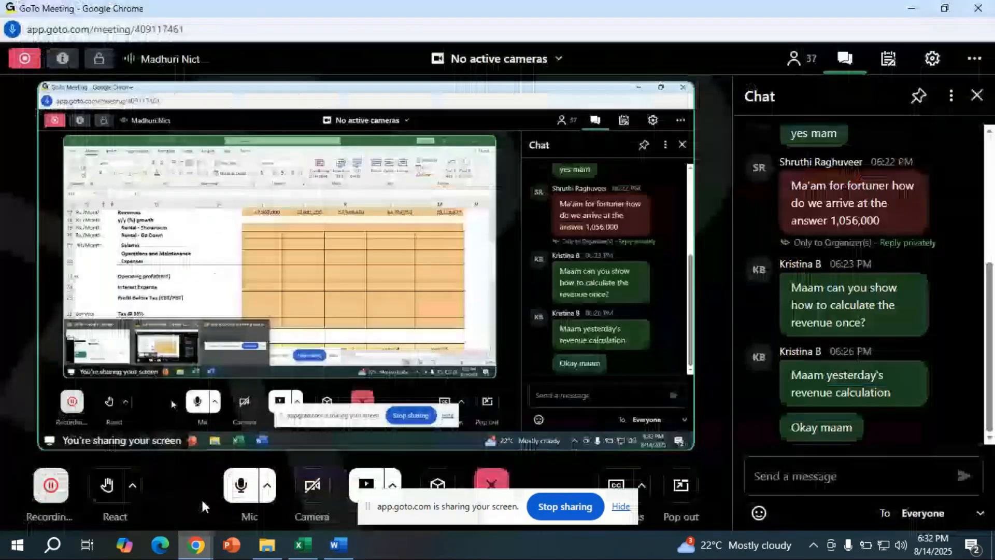
mouse_move(290, 549)
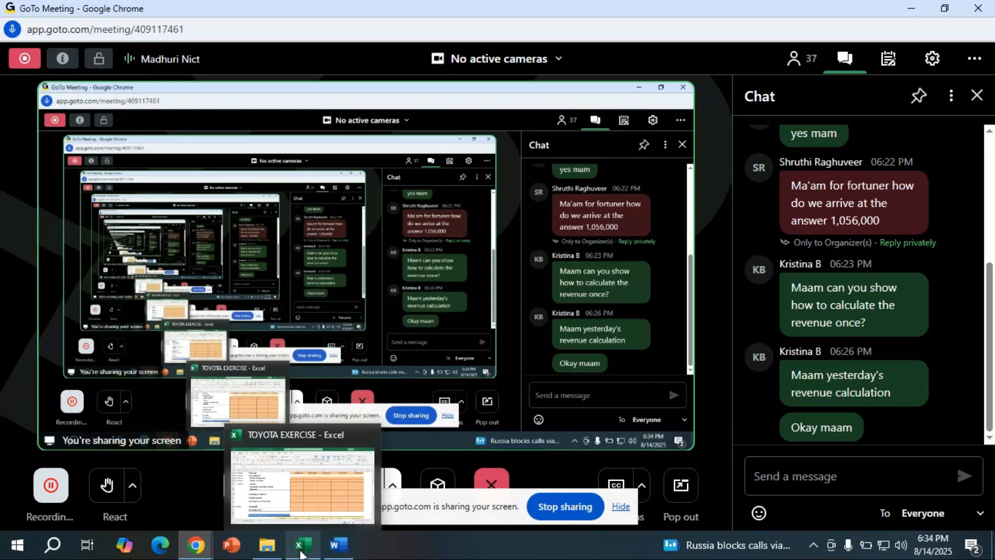
left_click(290, 548)
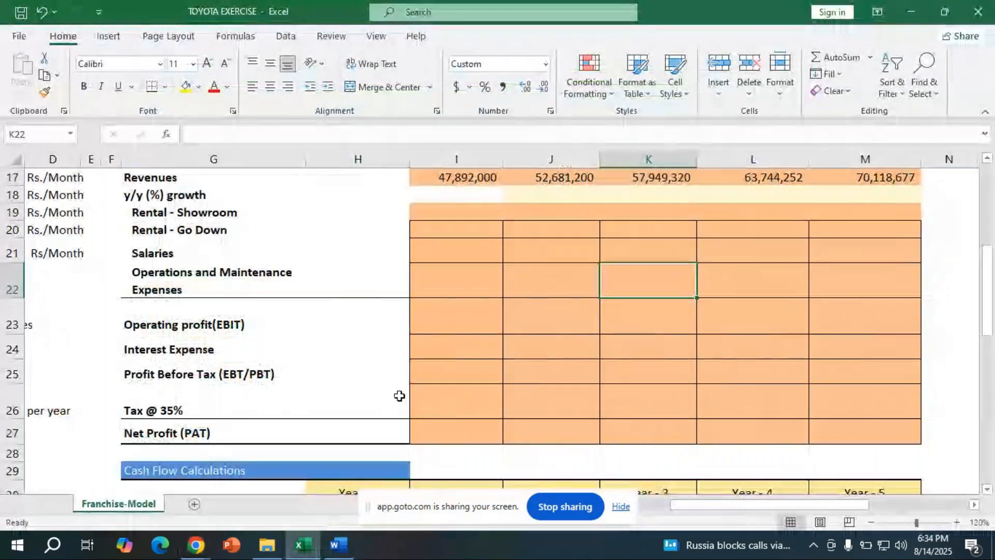
scroll(401, 395, "up", 2)
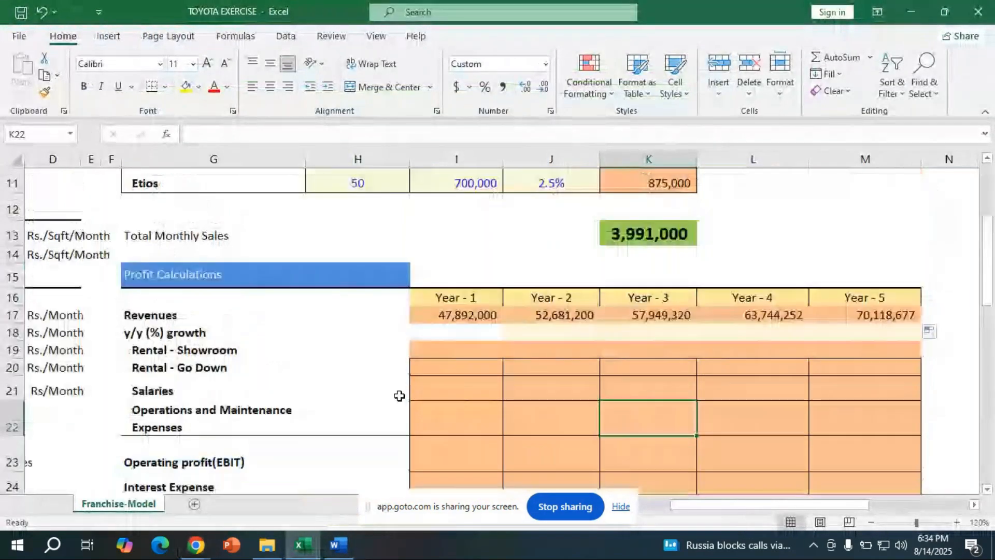
left_click(446, 351)
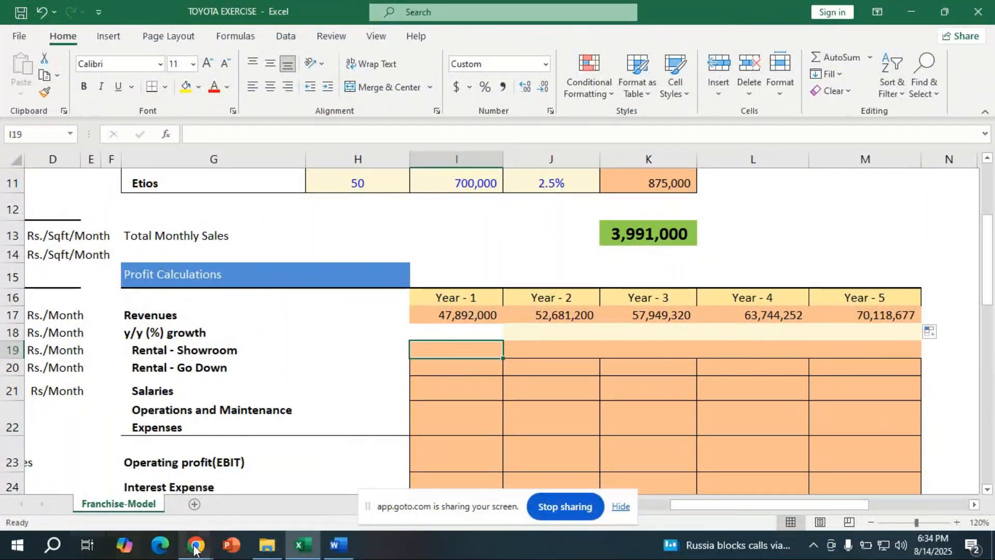
- Switch briefly to the GoTo Meeting window to check for replies and return to the Excel workbook
mouse_move(196, 544)
left_click(219, 496)
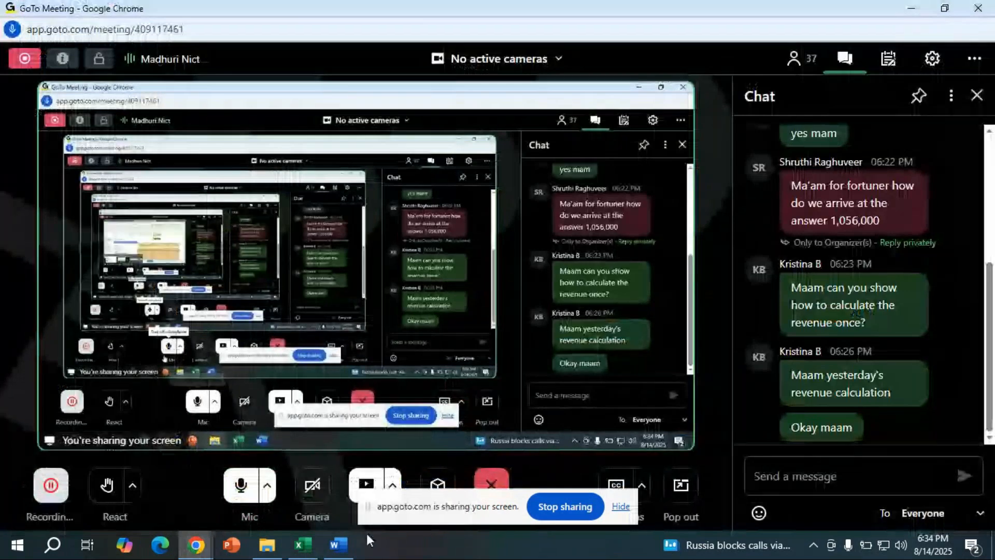
left_click(317, 549)
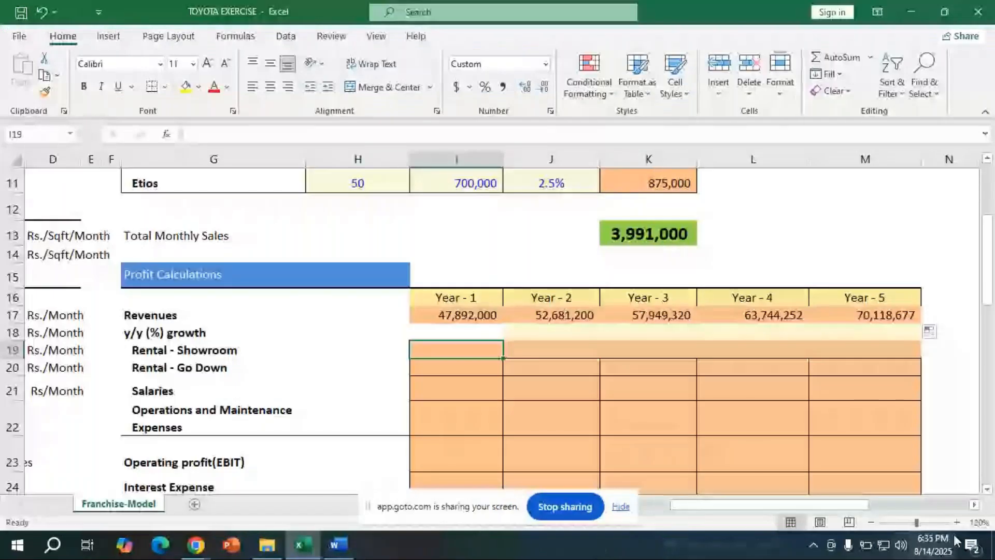
- Begin the Year - 1 Rental - Showroom formula in I19 with a reference to the showroom area in C5
left_click_drag(790, 505, 389, 487)
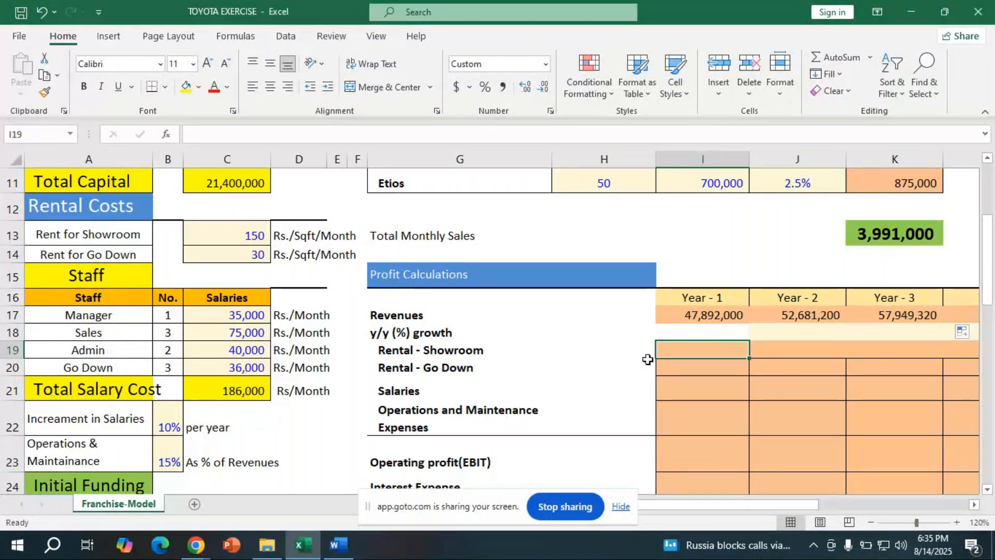
type("=")
scroll(668, 348, "down", 2)
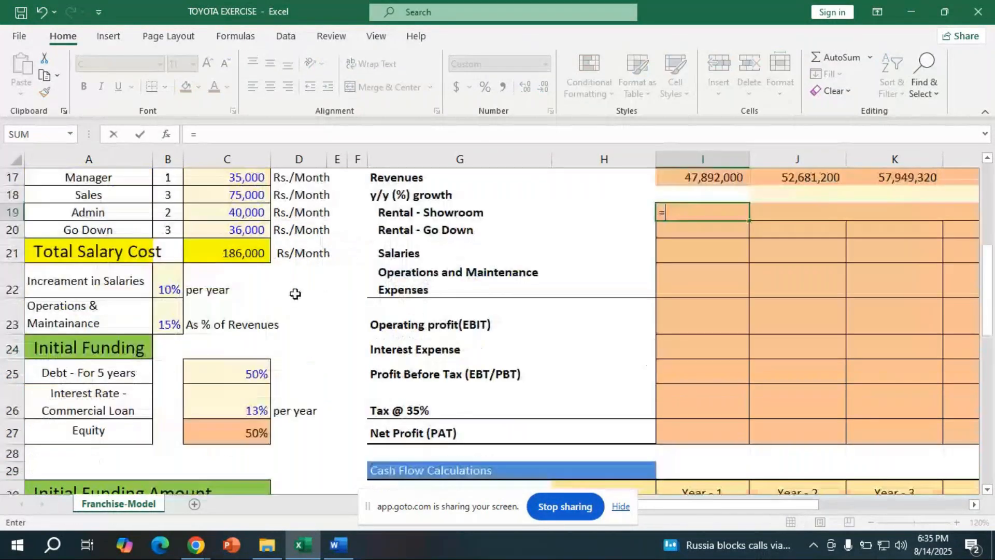
scroll(295, 293, "down", 2)
scroll(211, 364, "up", 4)
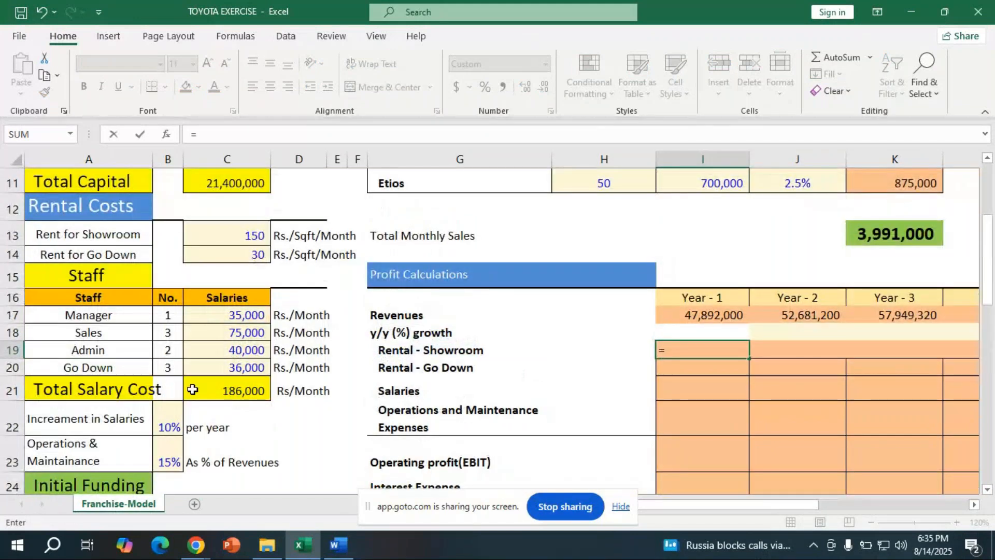
scroll(221, 337, "up", 2)
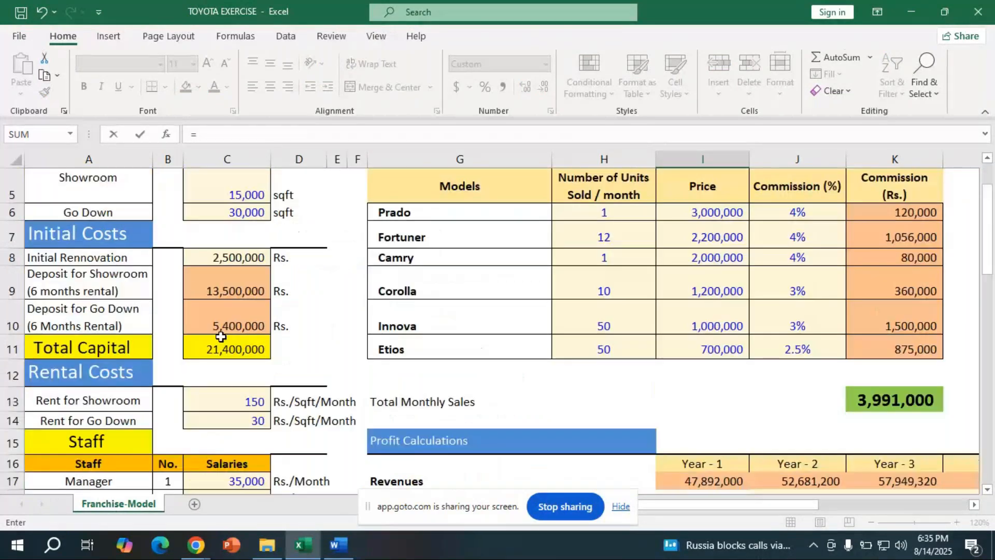
scroll(221, 337, "down", 2)
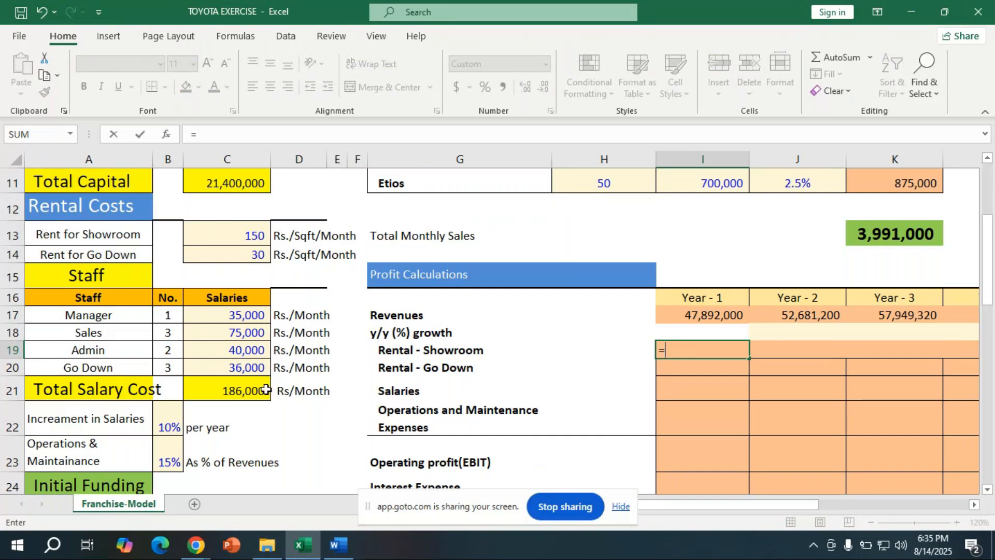
scroll(266, 389, "down", 2)
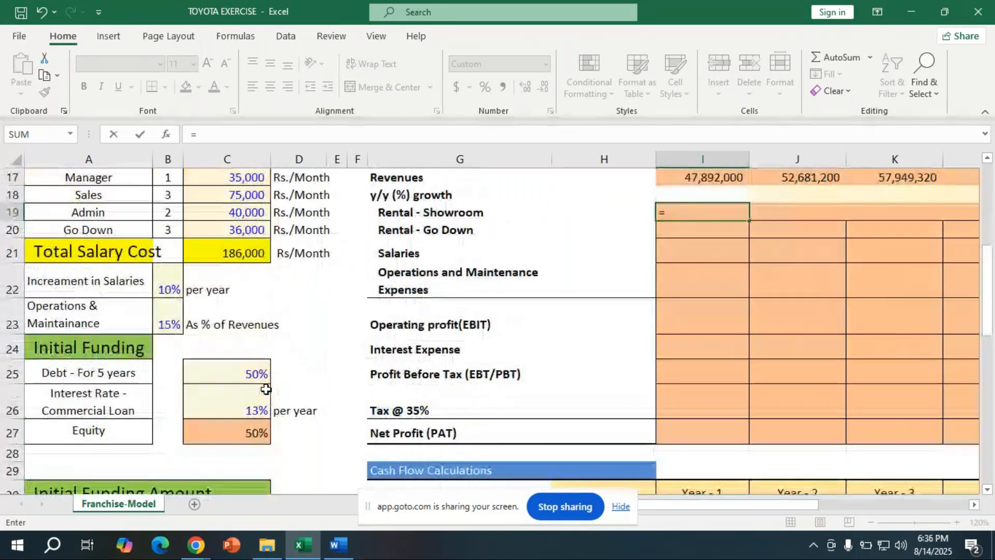
scroll(266, 389, "up", 4)
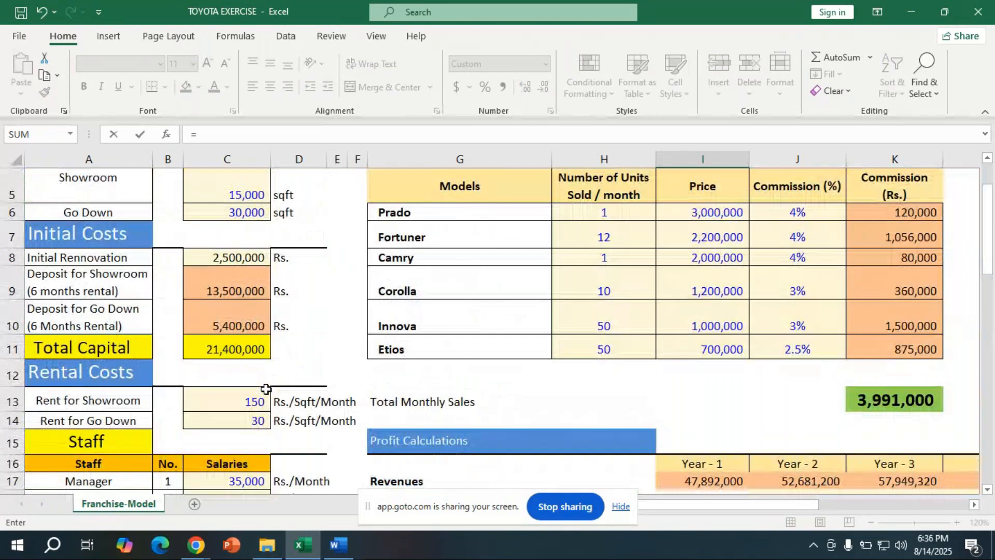
scroll(266, 390, "down", 2)
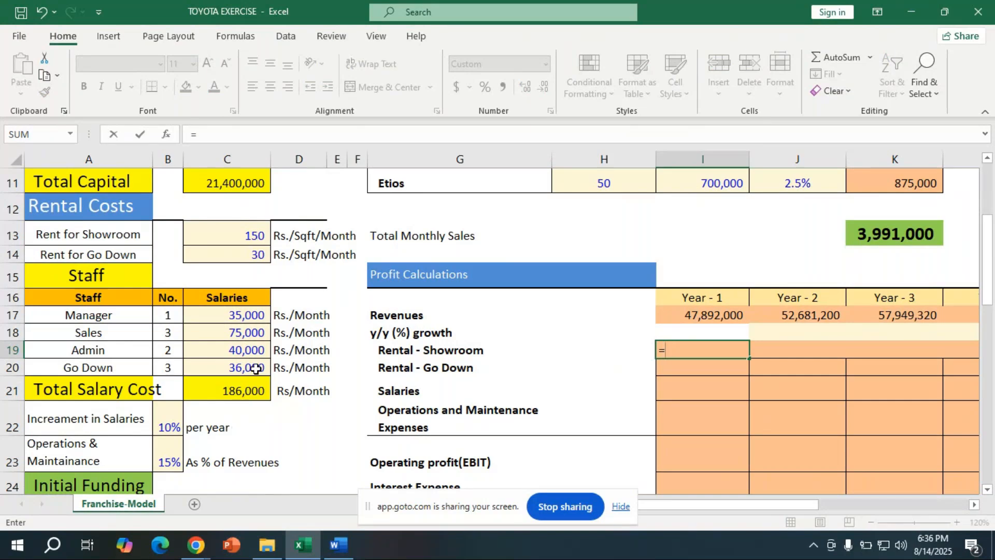
scroll(273, 301, "up", 2)
left_click(244, 195)
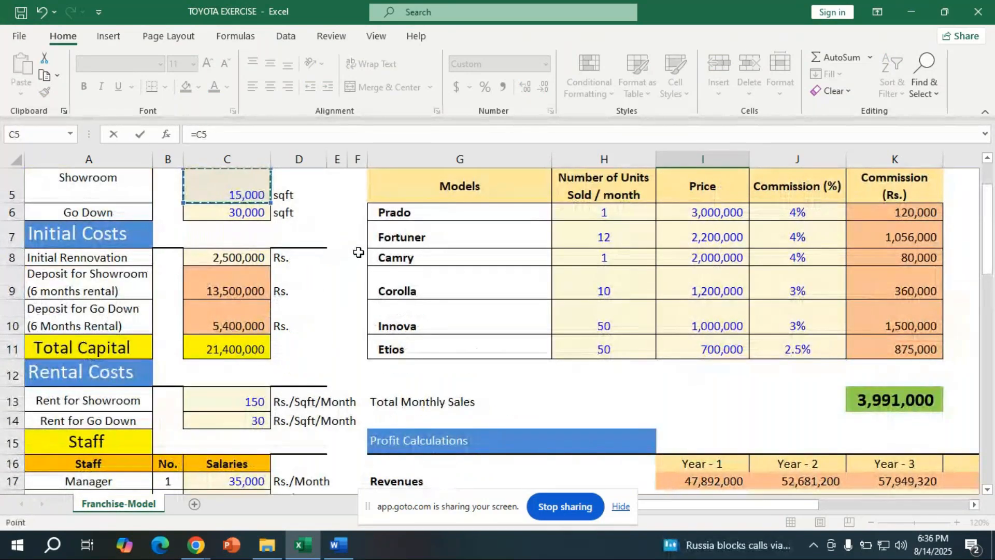
- Multiply the showroom area by the showroom rent in C13 and enter =C5*C13 in I19
scroll(602, 307, "down", 2)
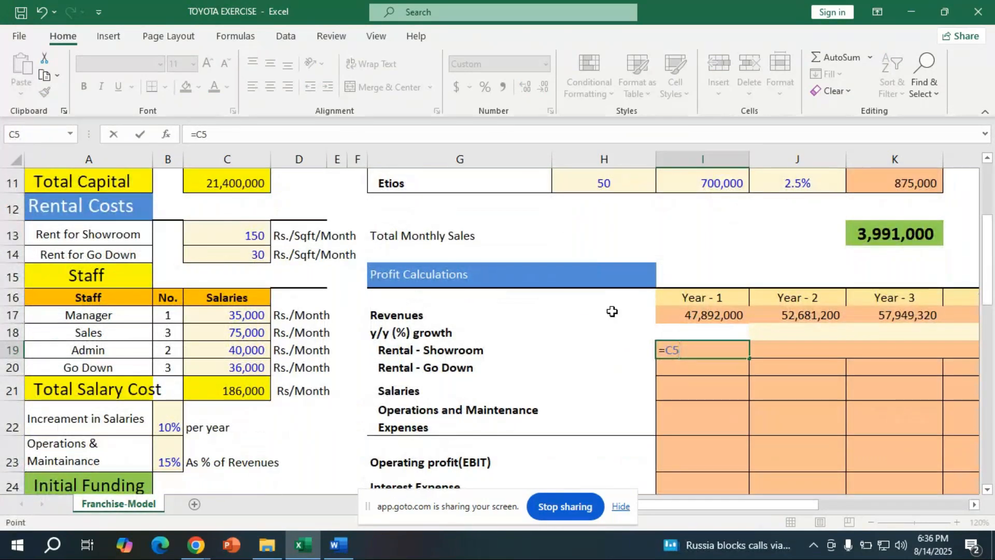
type("*")
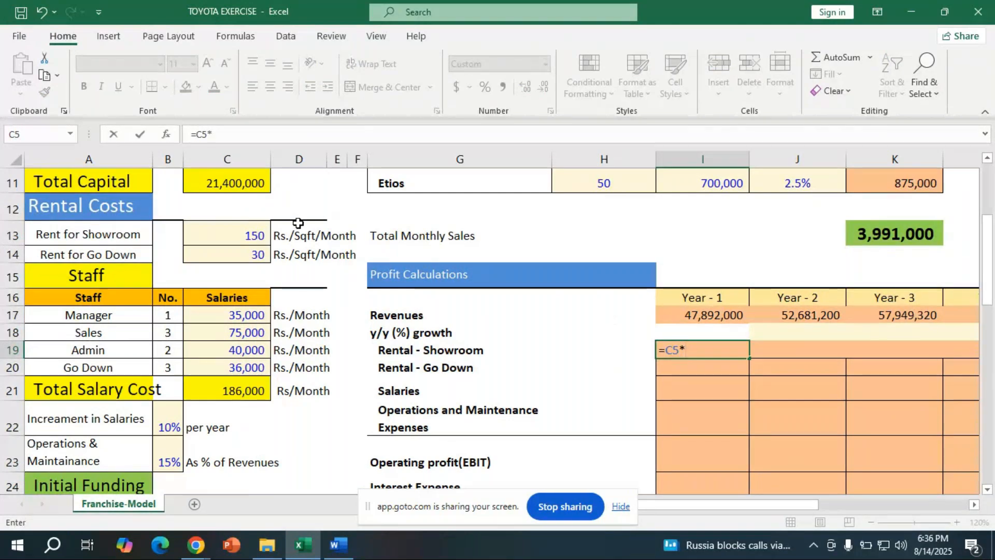
scroll(298, 223, "up", 5)
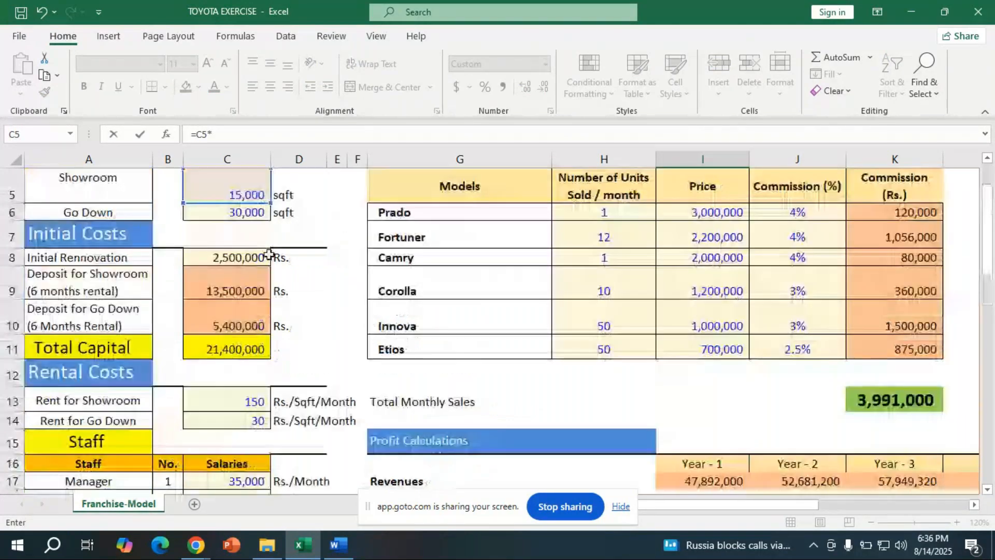
scroll(269, 254, "down", 4)
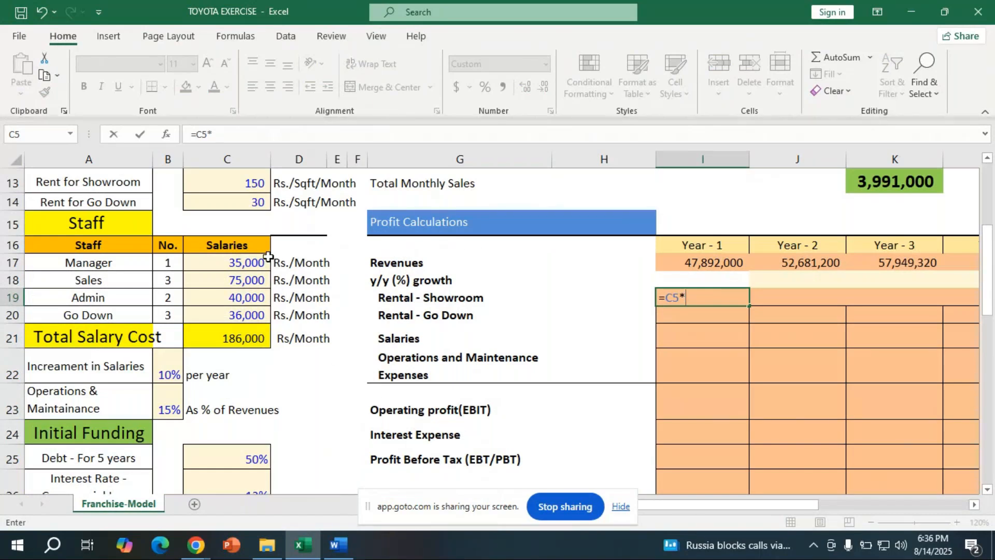
left_click(244, 183)
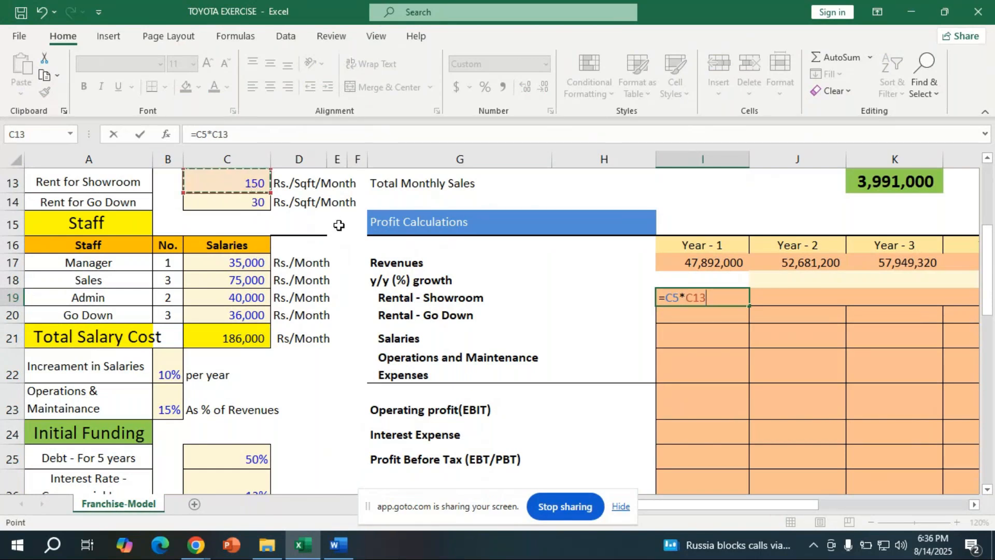
key("Return")
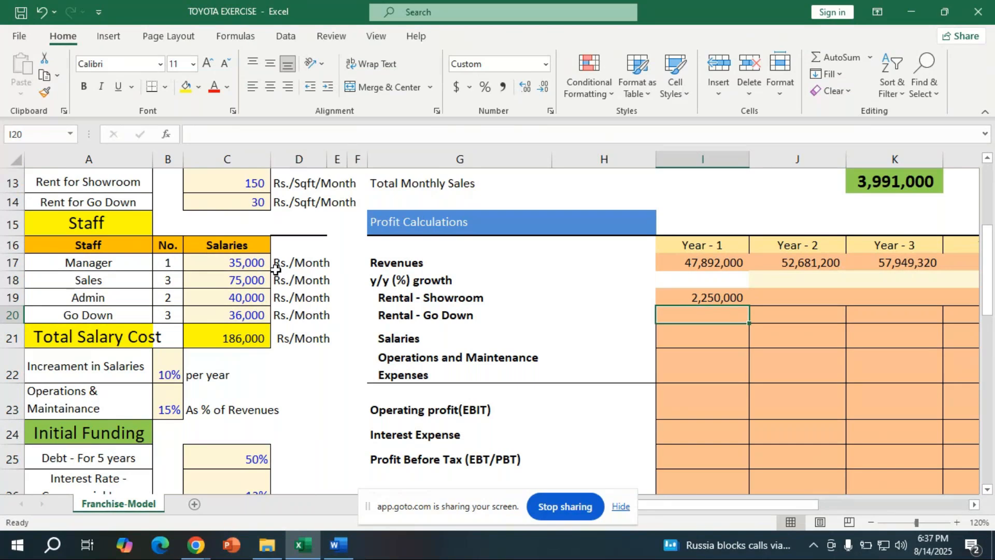
- Fill the Year - 1 Rental - Showroom formula across to Year - 2 in J19 and check the original formula's references in I19
left_click(812, 297)
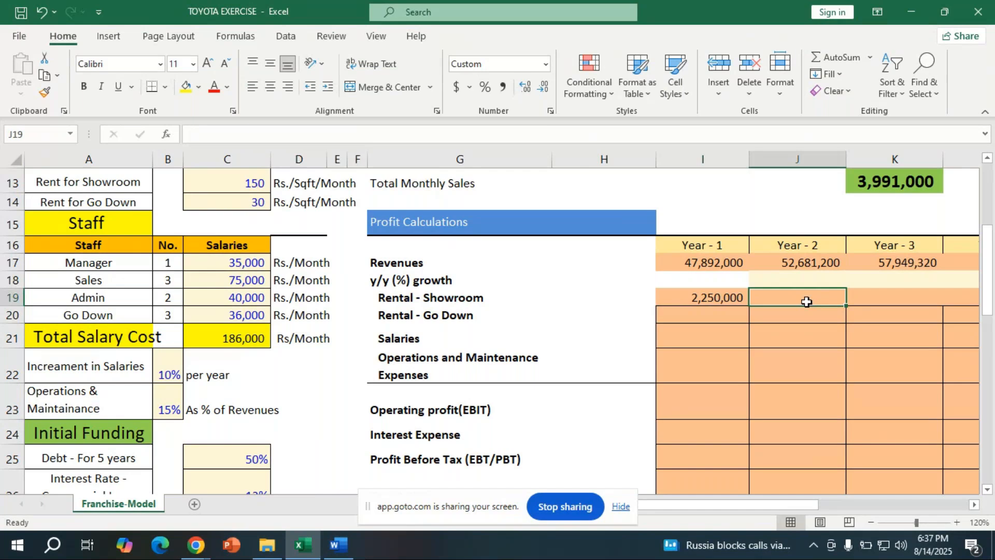
left_click(733, 296)
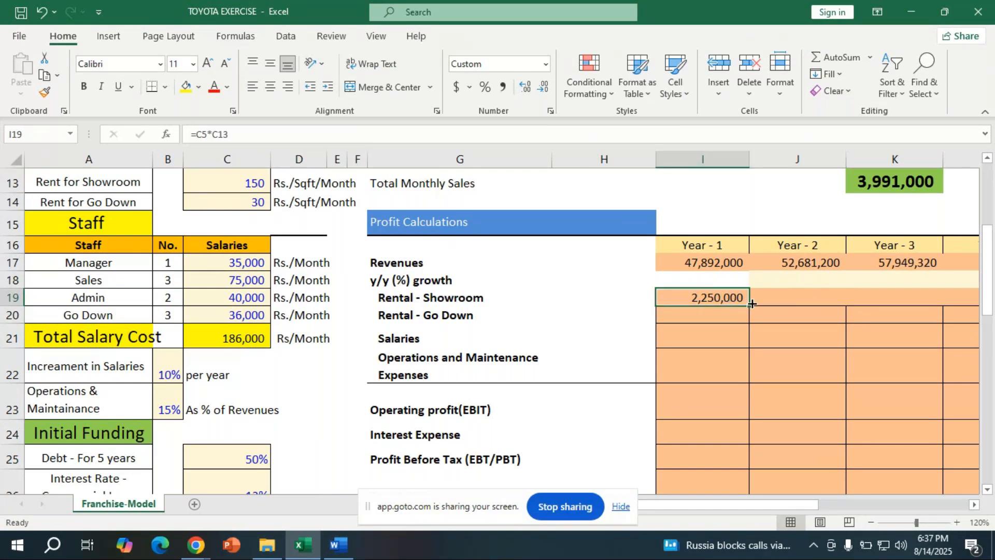
left_click_drag(752, 303, 813, 297)
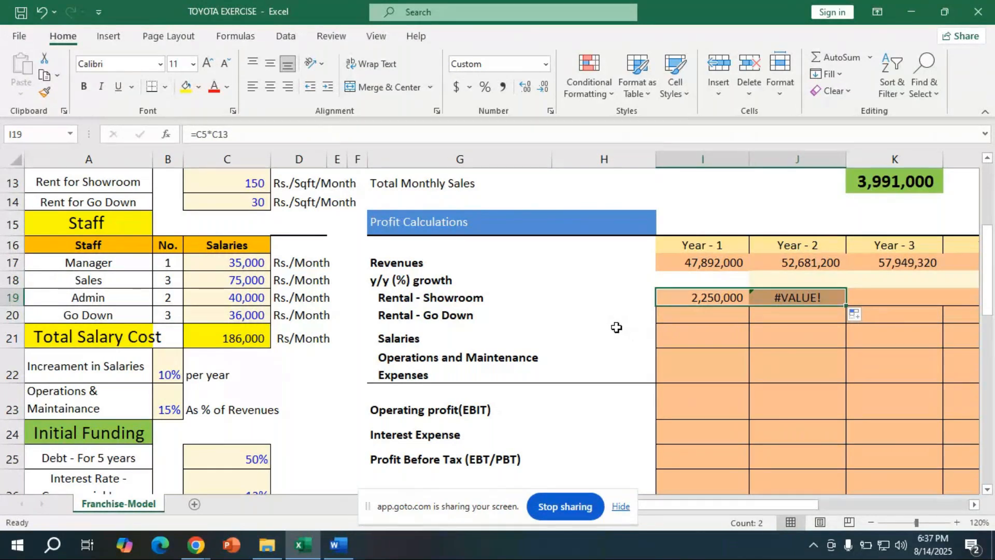
left_click(741, 299)
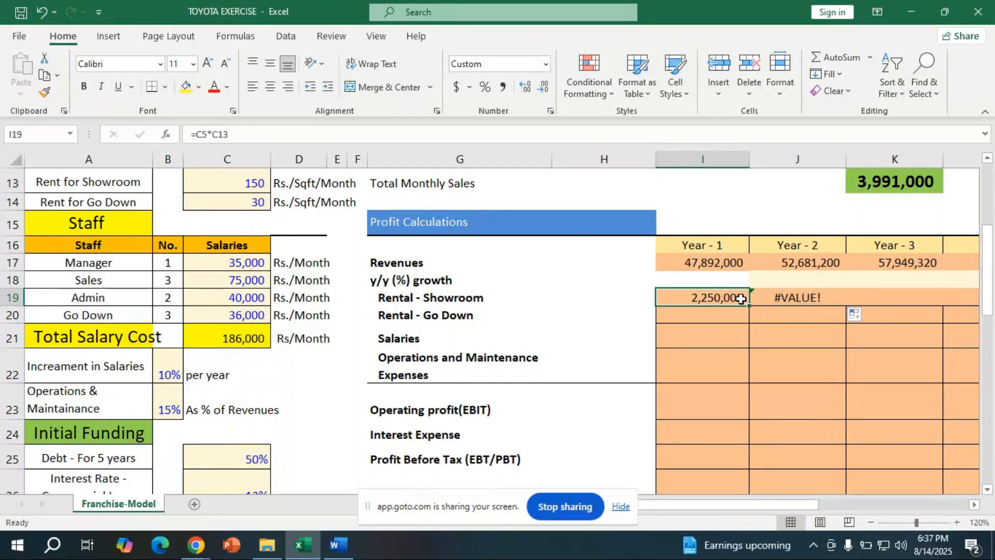
double_click(740, 304)
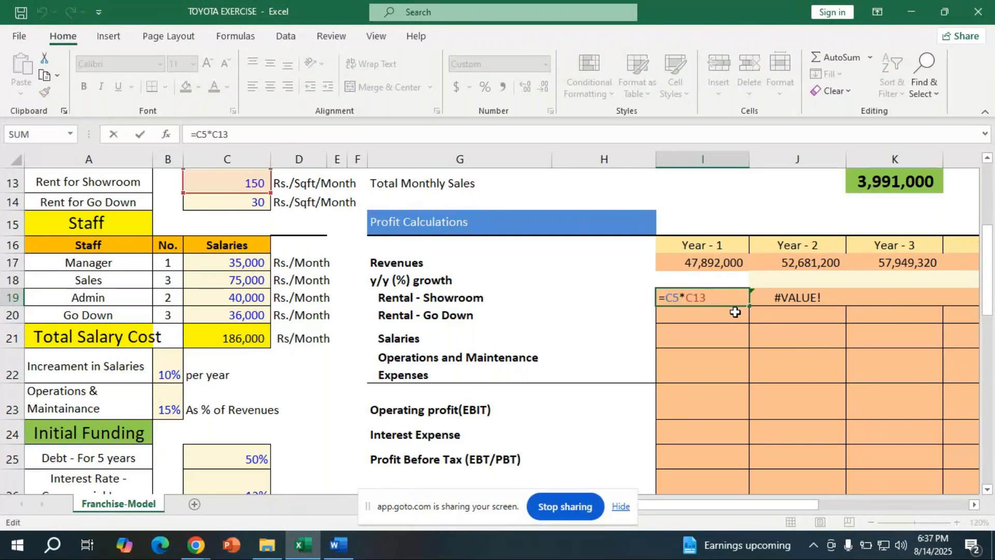
key("Return")
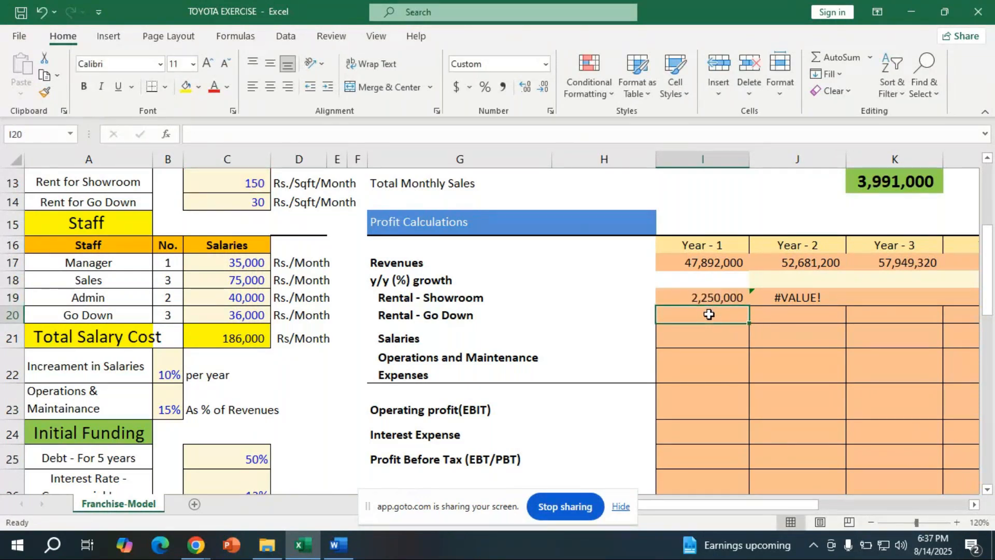
- Build the Year - 1 Rental - Go Down formula in I20 as =C6*C14, multiplying the go down area by its rent
type("=")
scroll(257, 325, "up", 4)
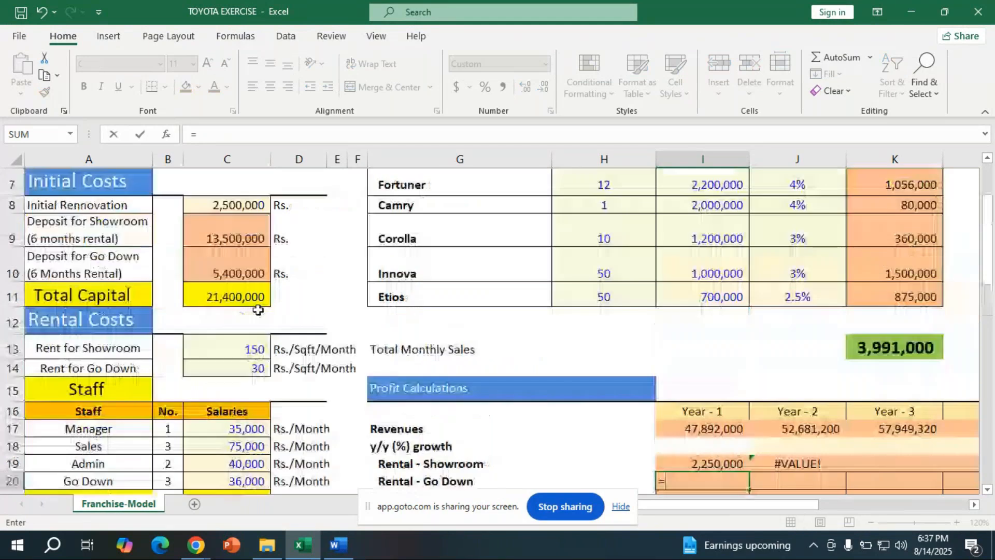
left_click(262, 336)
scroll(263, 336, "down", 6)
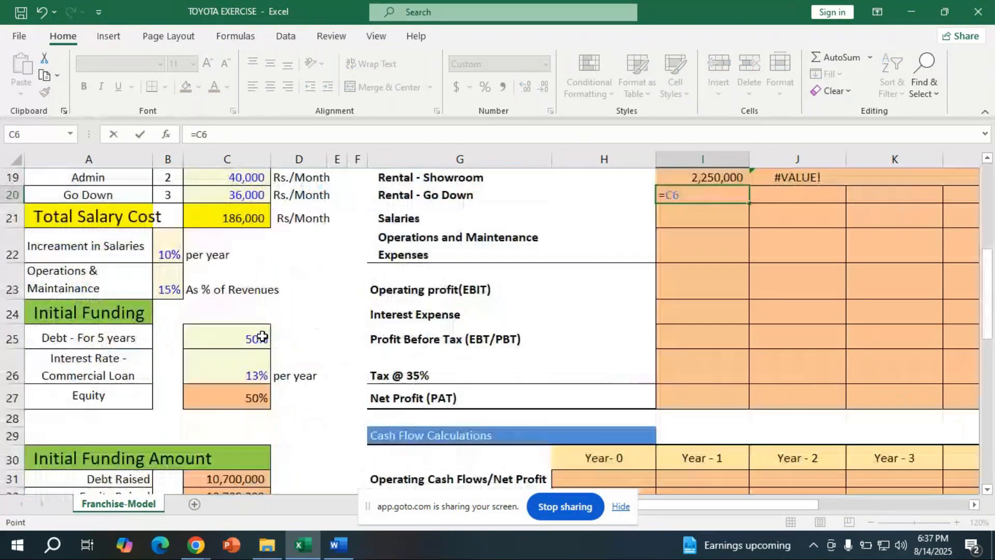
scroll(344, 347, "down", 4)
scroll(524, 355, "up", 4)
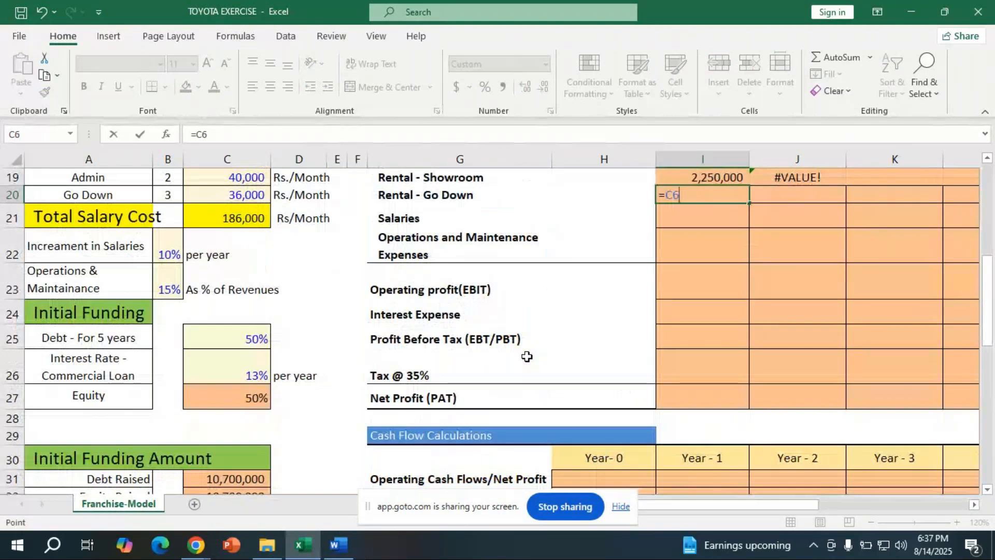
type("*")
scroll(246, 304, "down", 4)
scroll(247, 305, "up", 3)
scroll(247, 305, "up", 4)
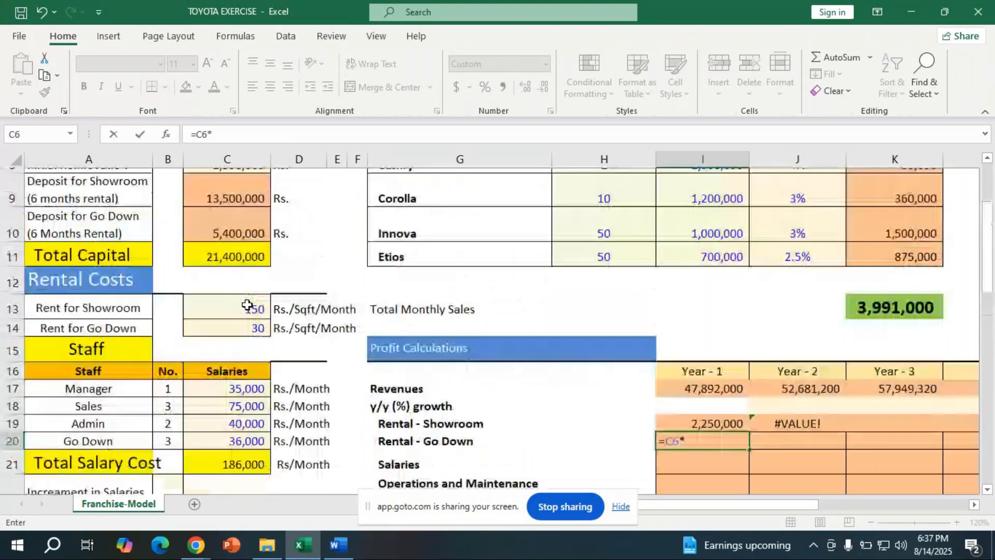
scroll(247, 304, "up", 1)
left_click(247, 306)
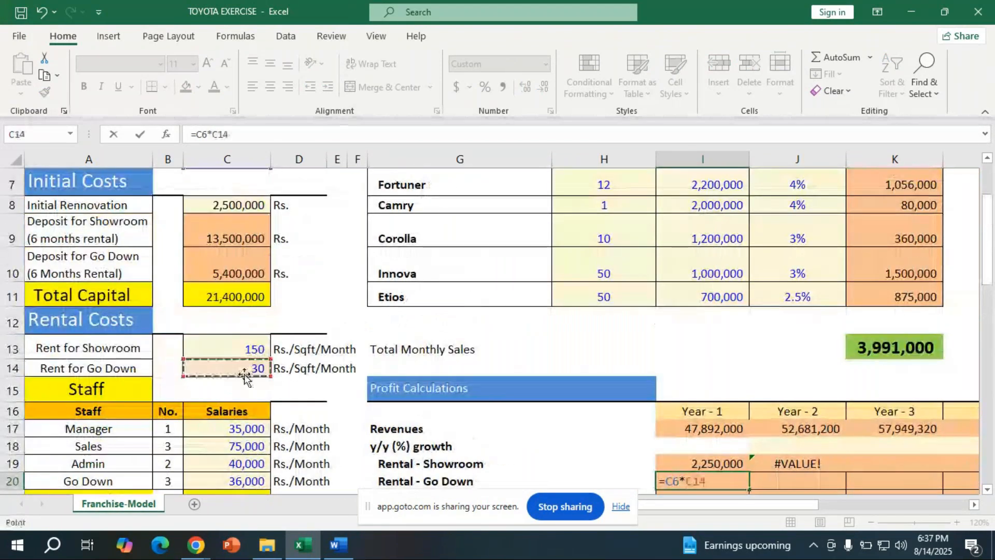
scroll(298, 394, "down", 4)
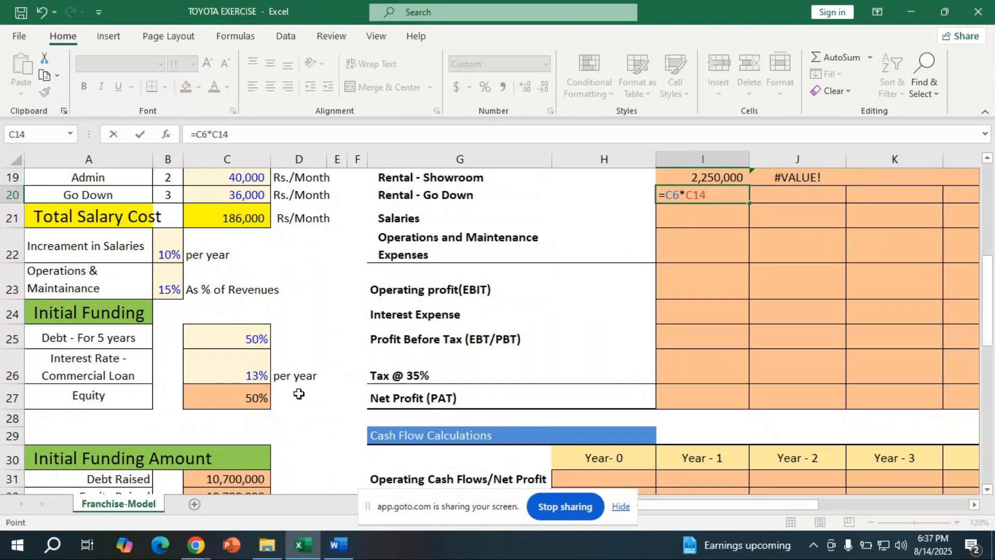
- Complete the Rental - Go Down formula in I20 as =C6*C14*12 and fill it across to Year - 2
type("*")
scroll(298, 394, "up", 4)
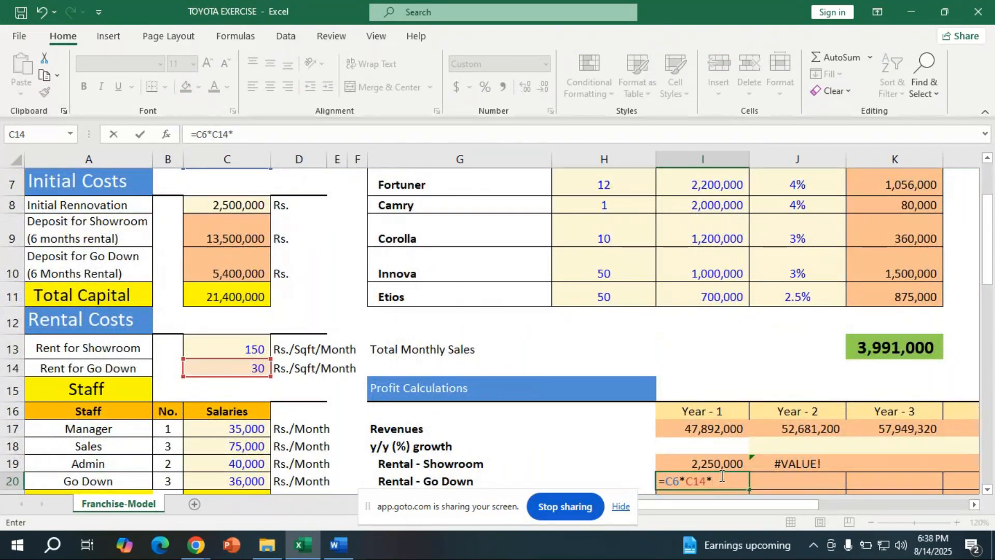
scroll(720, 475, "up", 1)
scroll(720, 475, "down", 3)
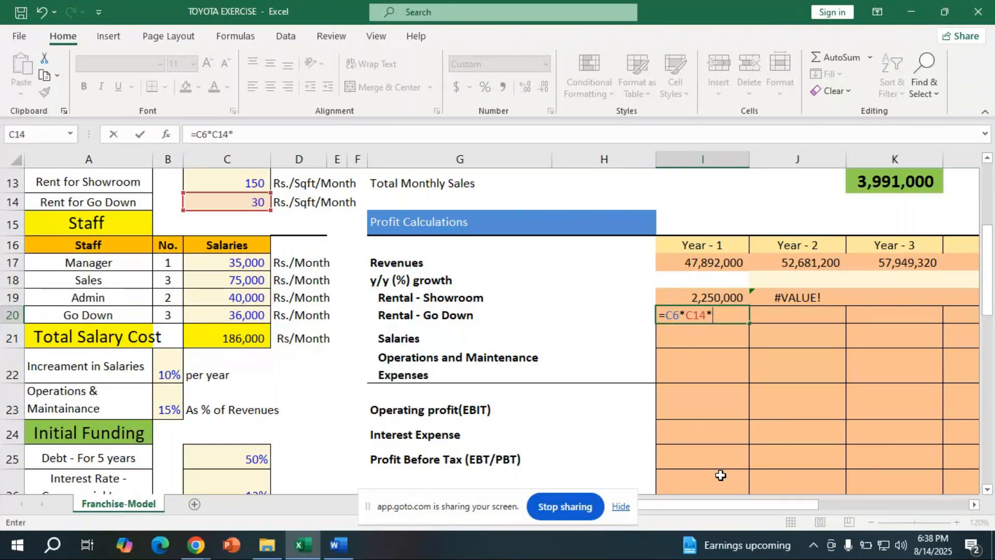
type("12")
key("Return")
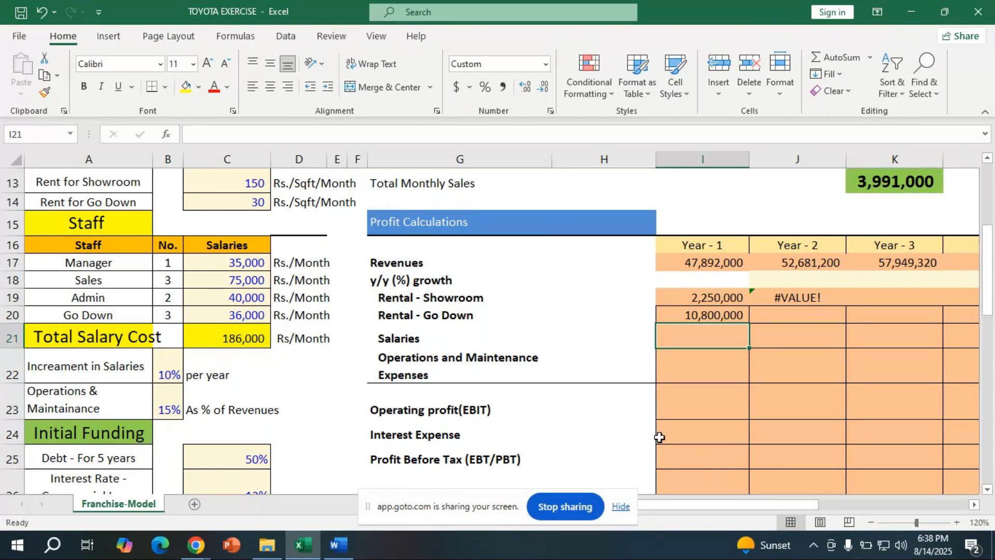
left_click(728, 313)
left_click_drag(753, 322, 801, 319)
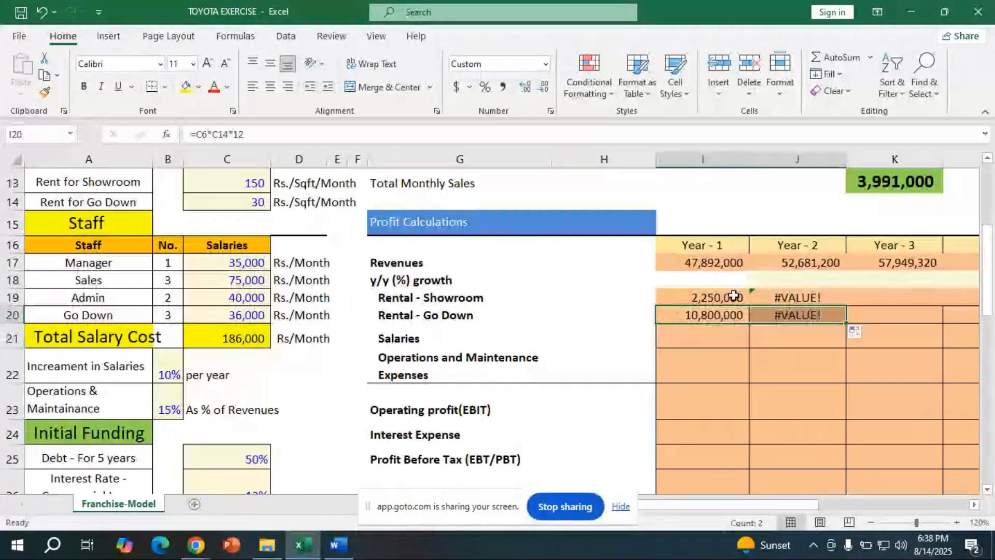
- Make the showroom rent reference absolute in the Year - 1 Rental - Showroom formula, so I19 reads =C5*$C$13
left_click(731, 293)
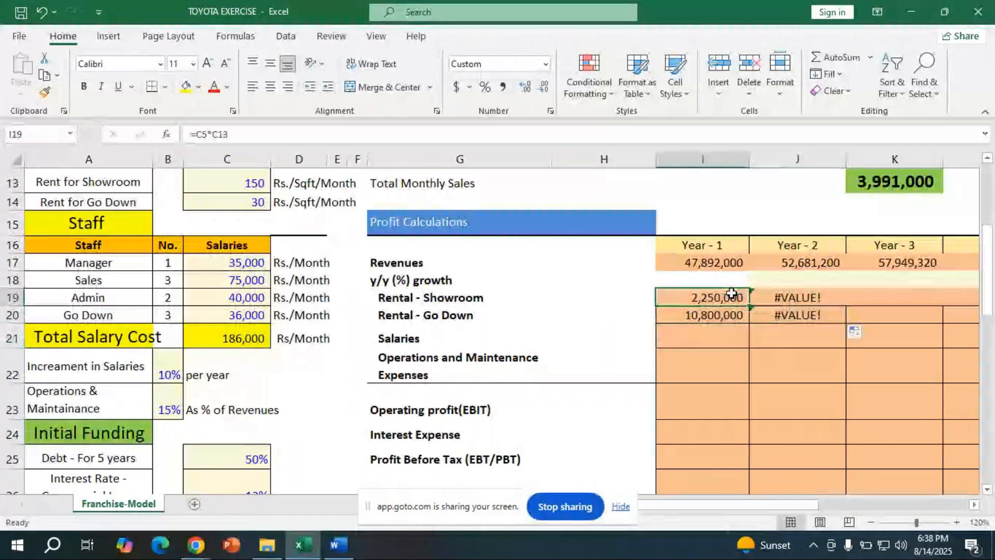
double_click(731, 293)
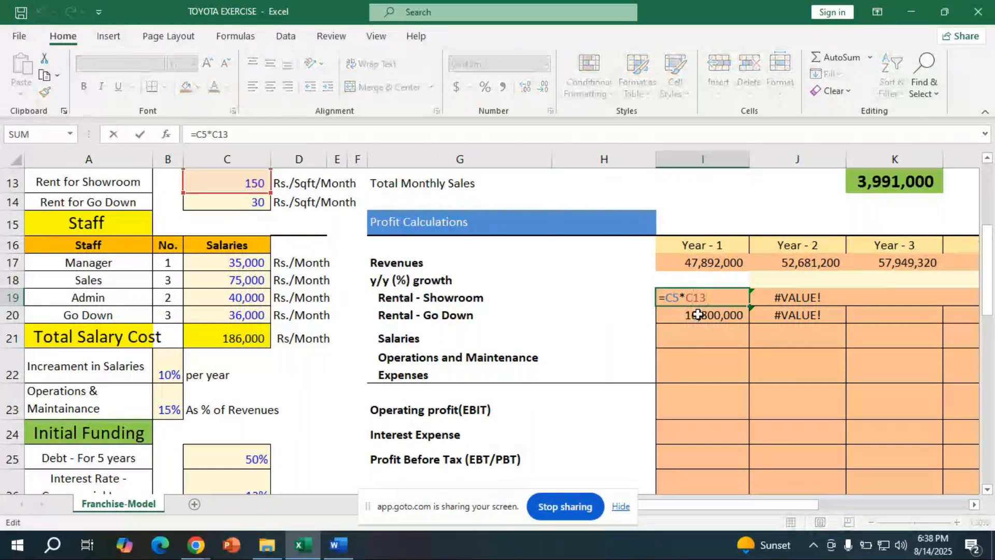
key("F4")
key("Return")
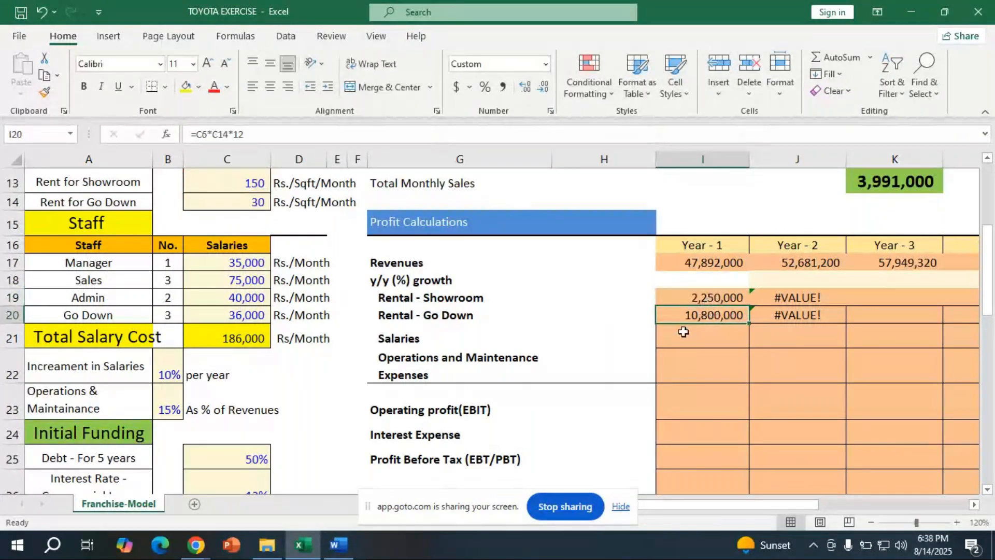
- Make both cell references absolute in the Year - 1 Rental - Go Down formula, so I20 reads =$C$6*$C$14*12
double_click(718, 318)
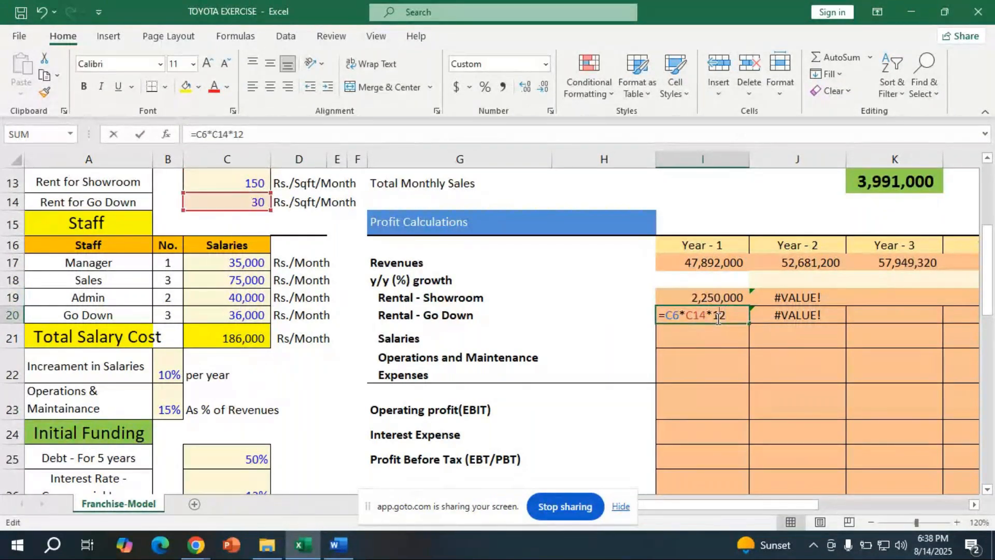
left_click(699, 316)
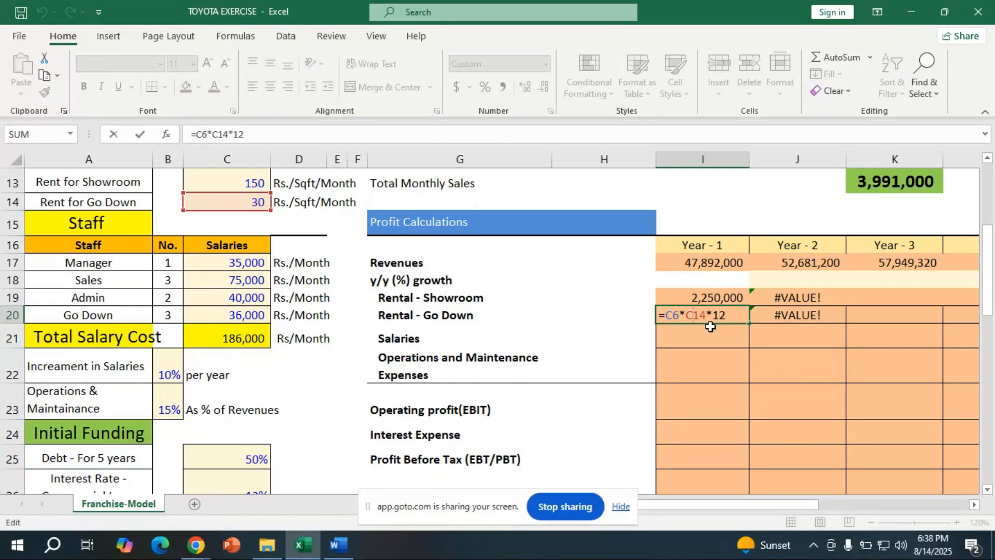
key("F4")
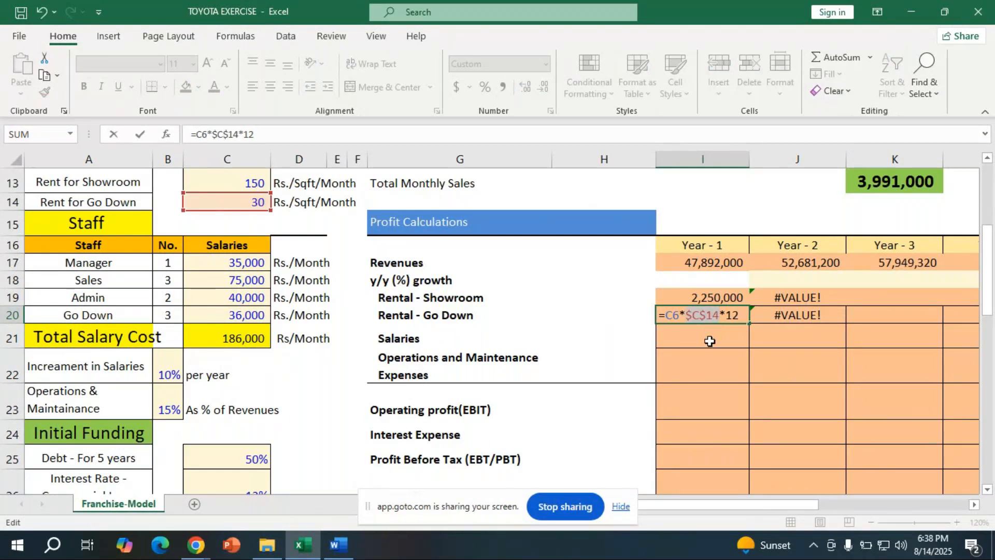
left_click(676, 315)
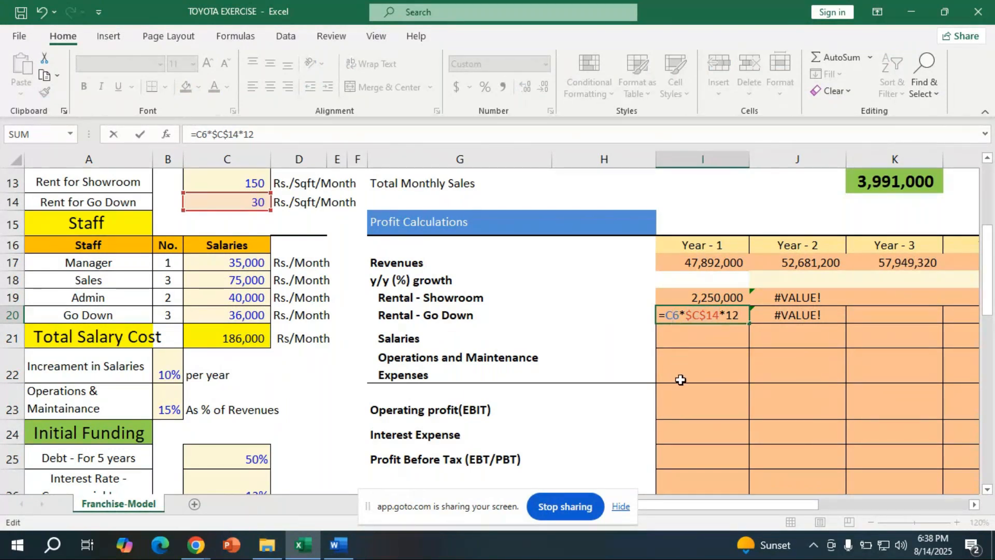
key("super+4")
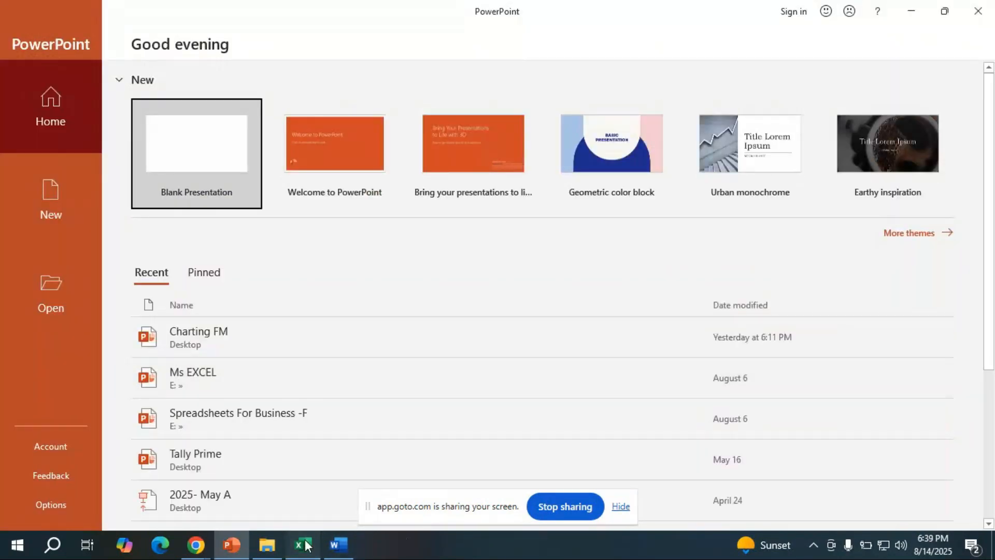
key("alt+Tab")
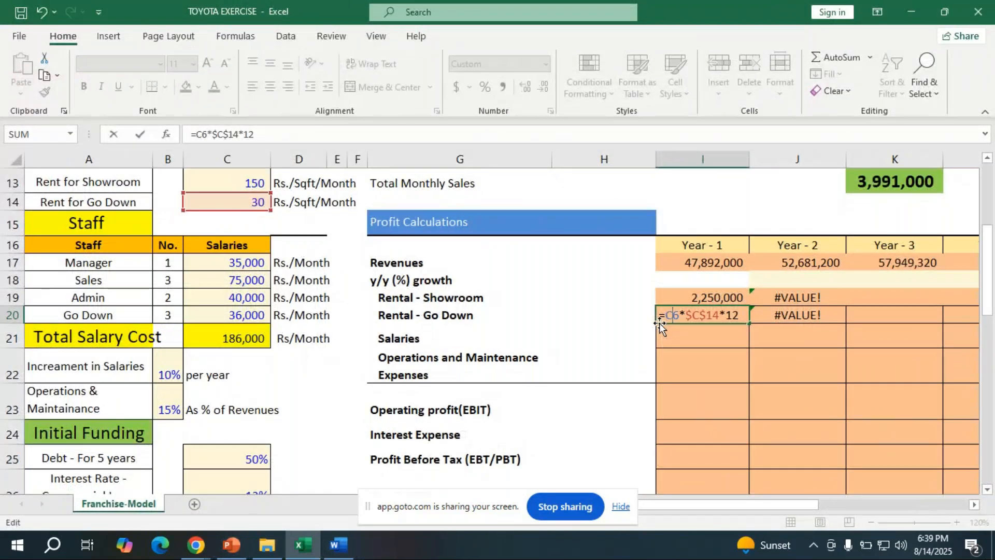
key("BackSpace")
key("BackSpace")
type("4")
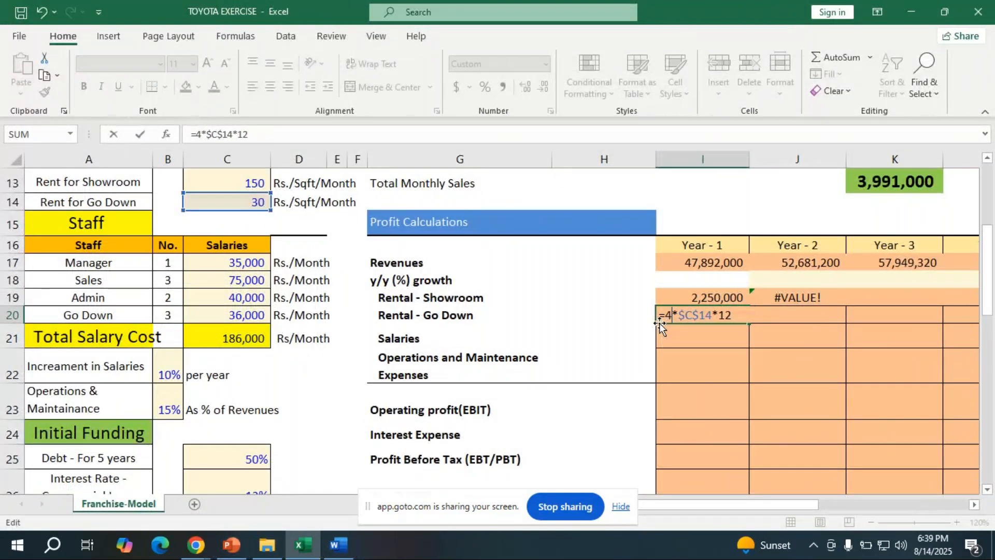
key("BackSpace")
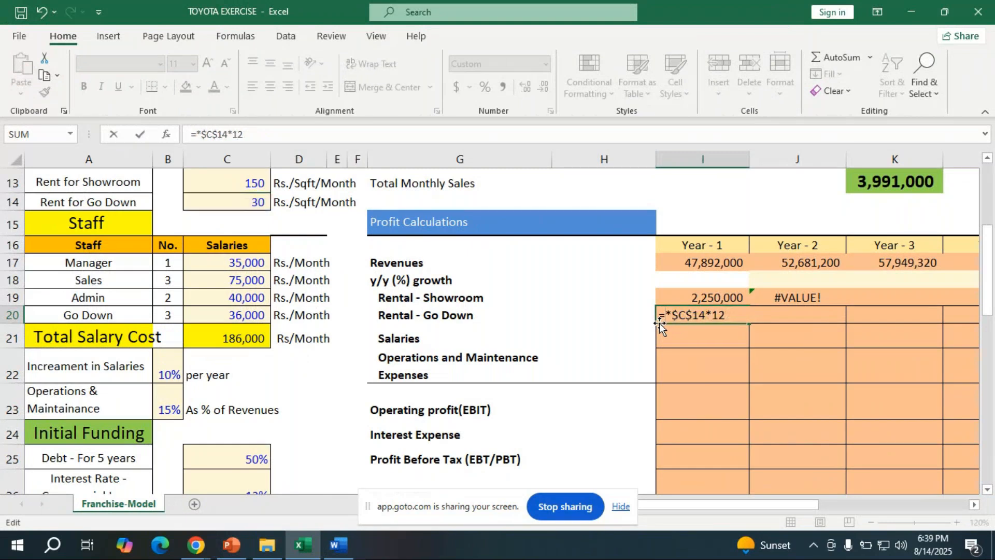
key("ctrl+z")
key("Return")
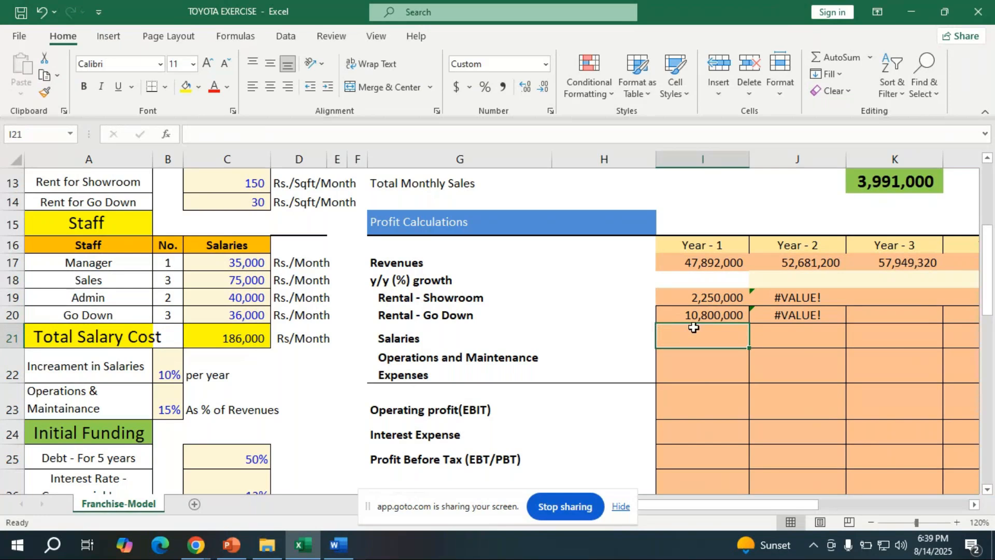
- Fill the Rental - Go Down formula from I20 across to Year - 5 and clear the Year - 2 Rental - Showroom cell J19
left_click(712, 315)
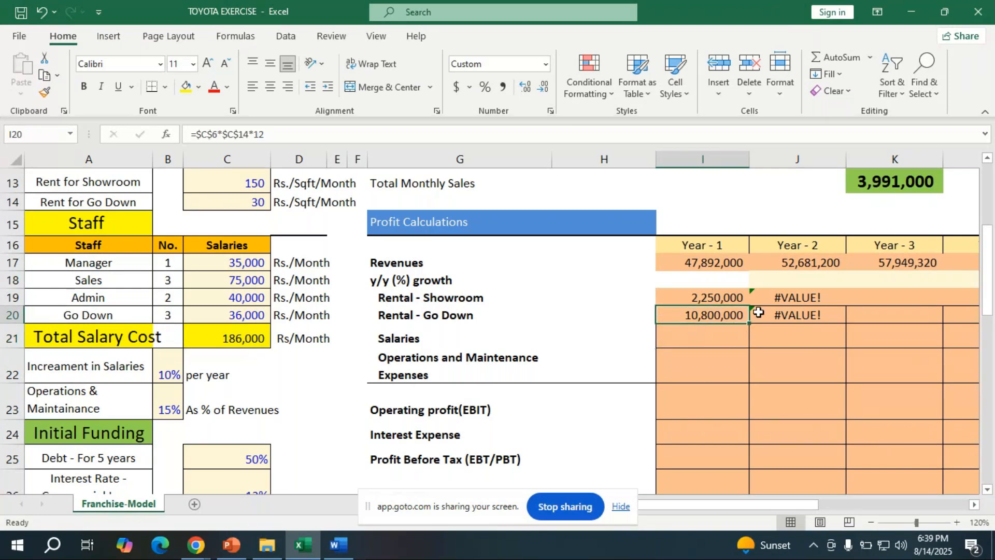
left_click_drag(749, 323, 622, 339)
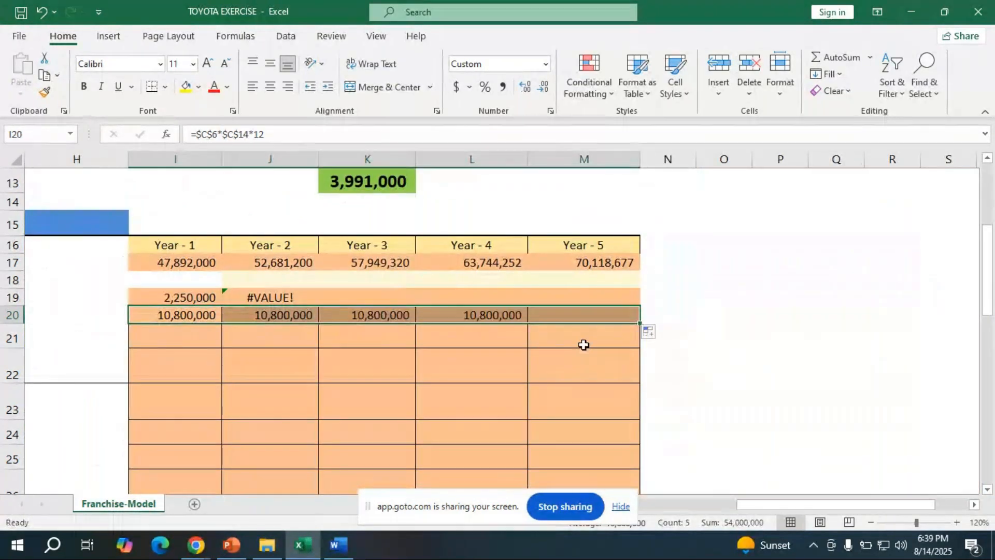
left_click(253, 295)
key("BackSpace")
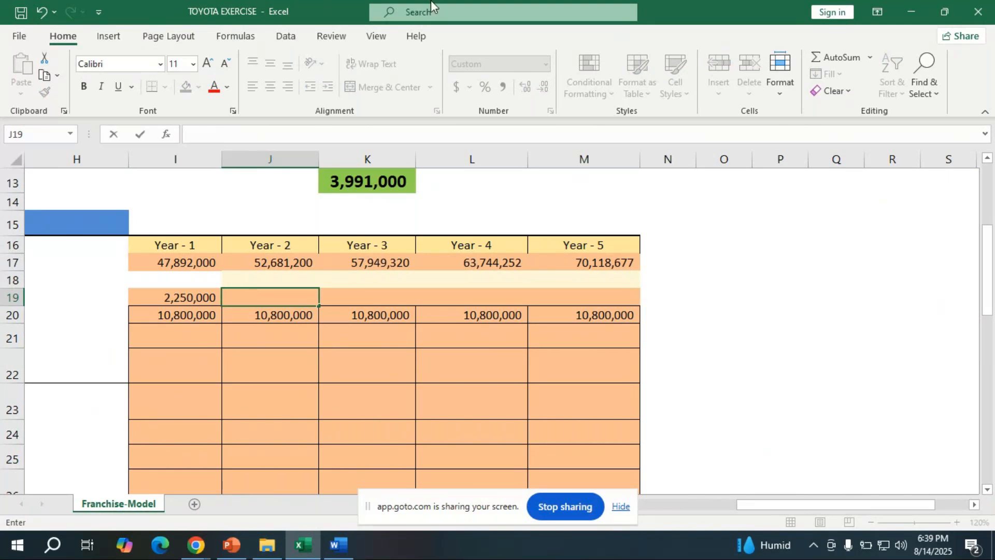
left_click(280, 291)
- Make the showroom area reference absolute so I19 reads =$C$5*$C$13, and fill the formula across to Year - 5
double_click(203, 297)
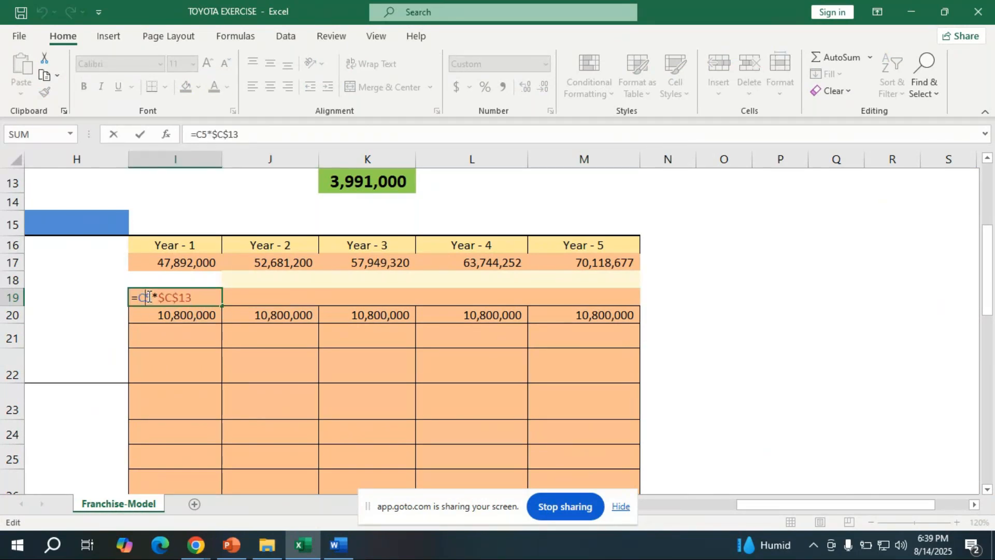
key("F4")
key("Return")
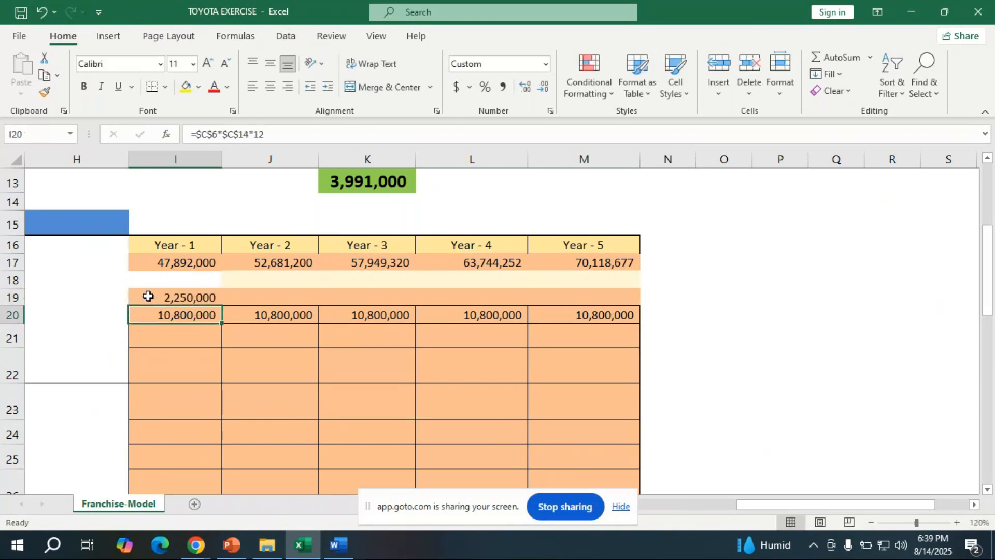
left_click(149, 296)
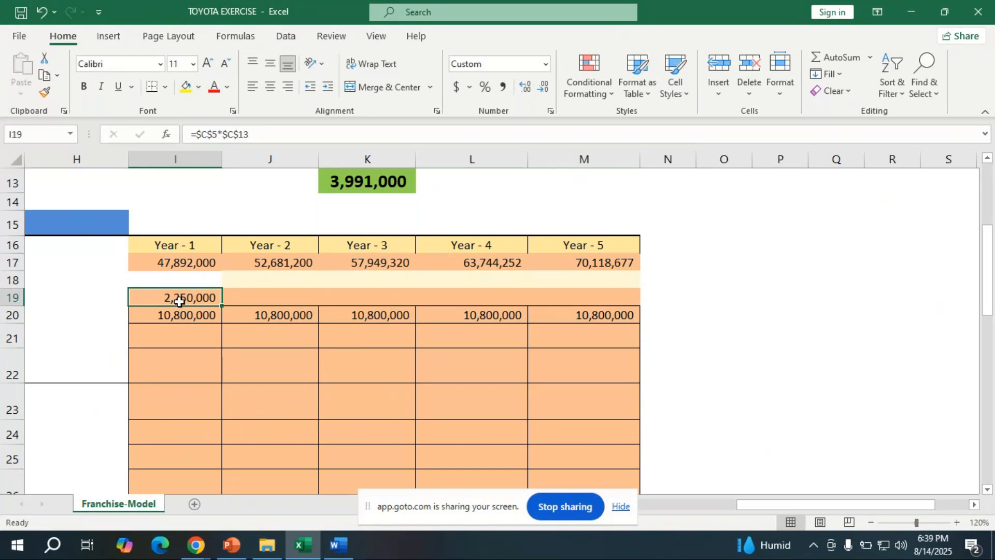
left_click_drag(221, 312, 617, 295)
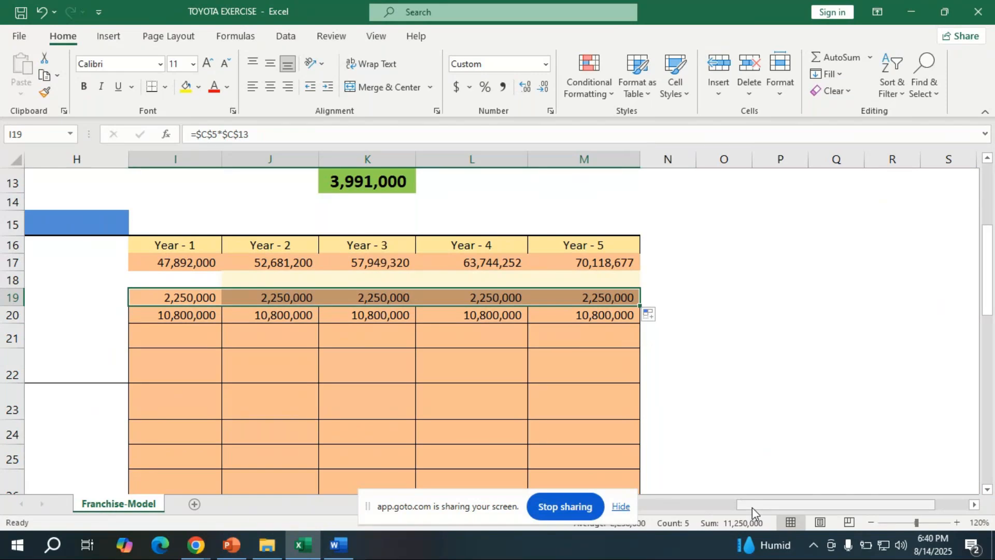
- Switch to the GoTo Meeting window in Chrome and read the participants' chat messages
left_click_drag(829, 509, 757, 515)
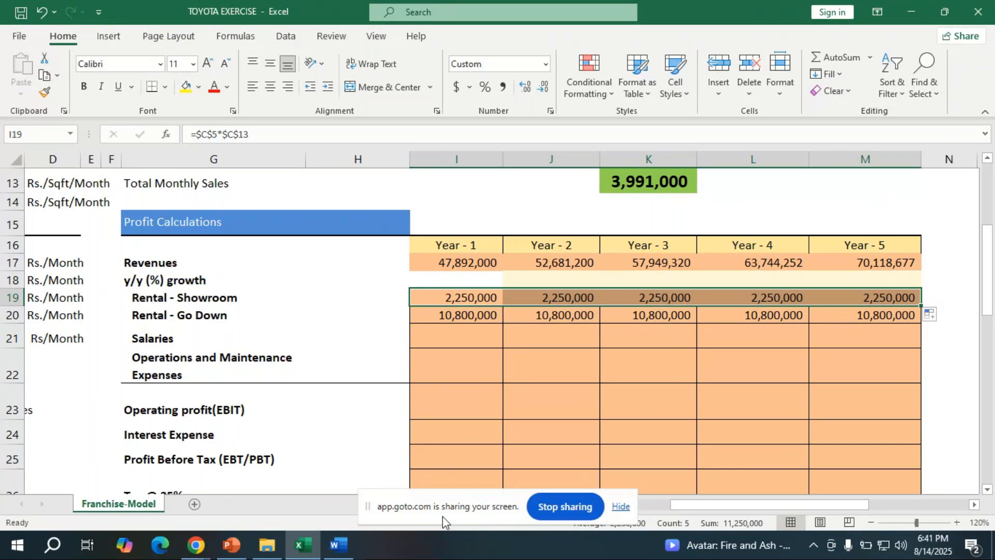
left_click(197, 543)
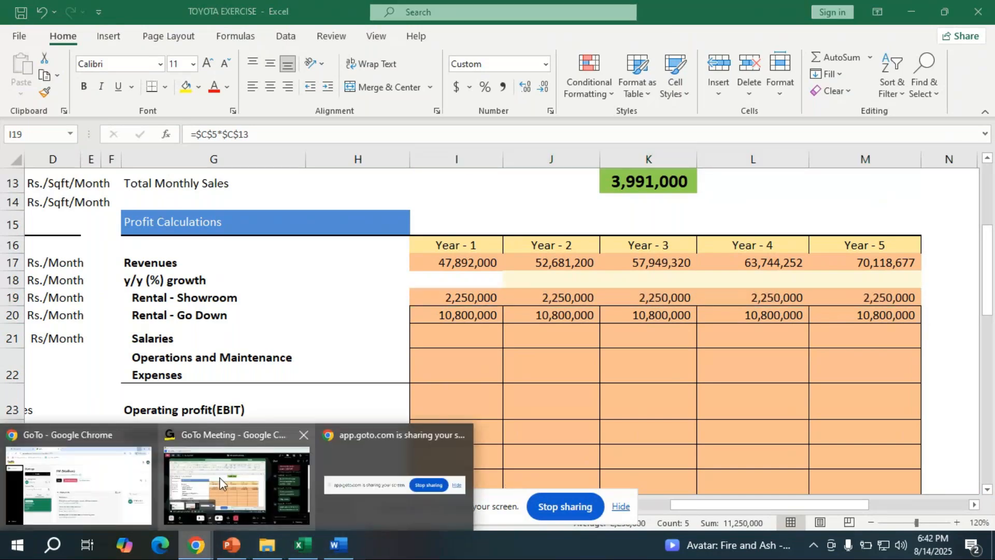
left_click(221, 472)
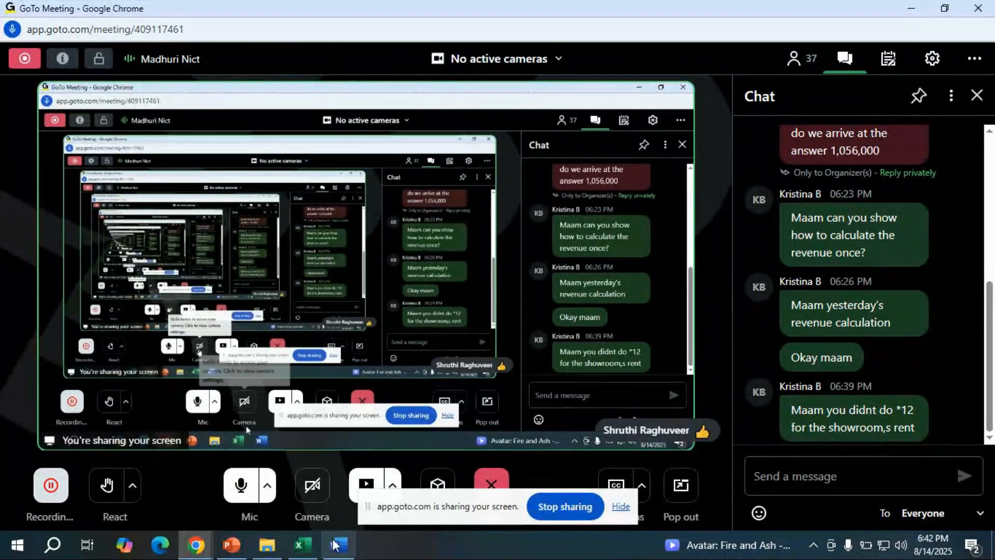
mouse_move(335, 546)
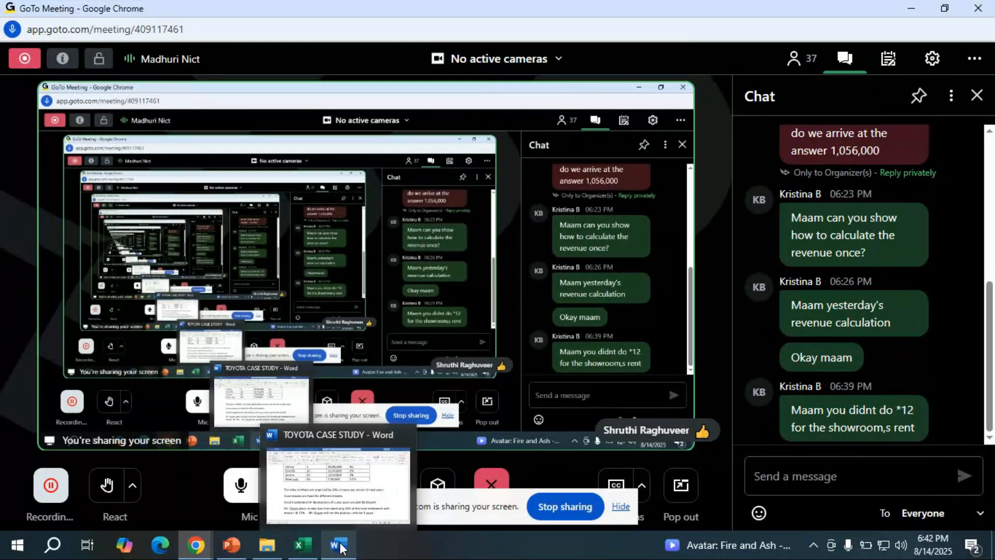
mouse_move(296, 552)
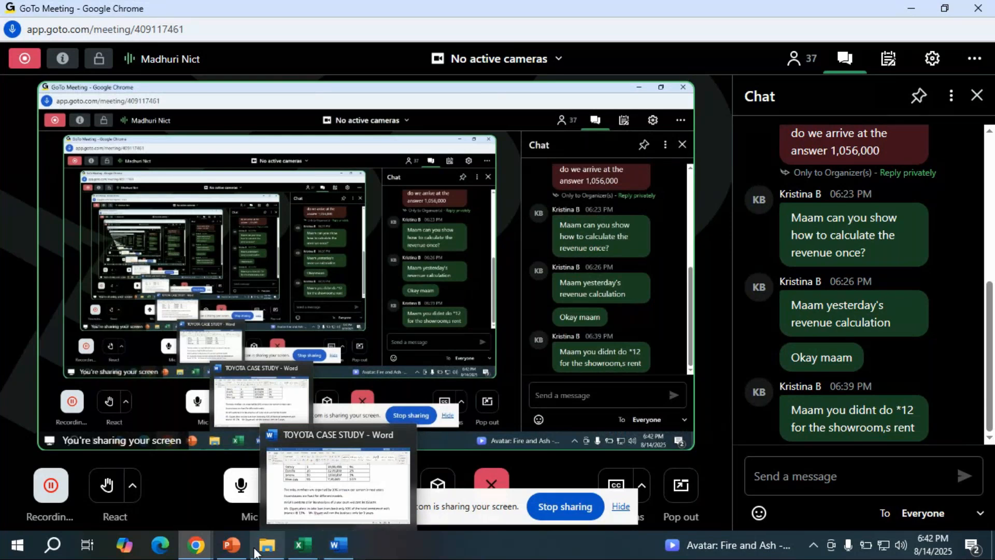
- Switch back to Excel, append *12 to the I19 showroom rental formula to get =$C$5*$C$13*12, and refill it across to Year - 5
left_click(302, 544)
left_click(488, 300)
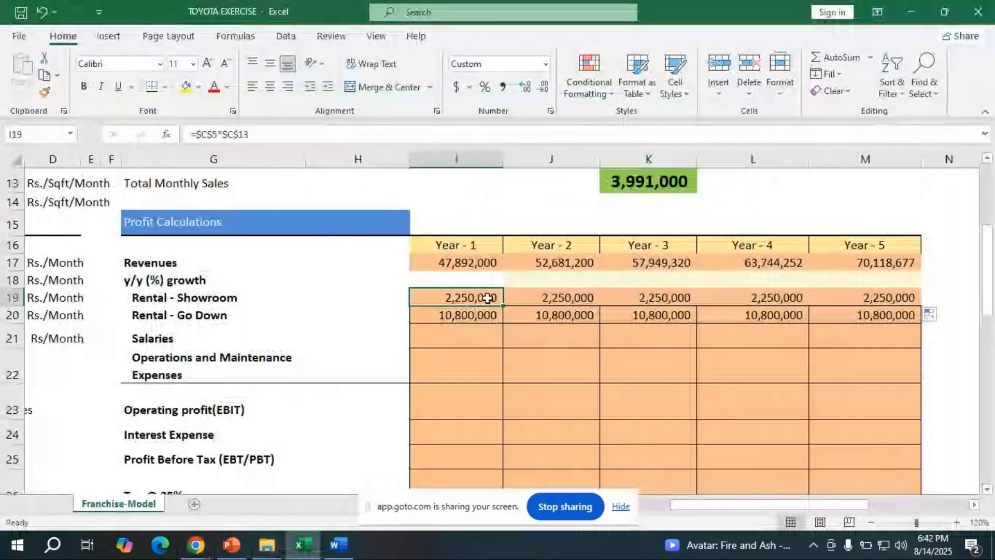
double_click(489, 299)
key("Return")
double_click(467, 315)
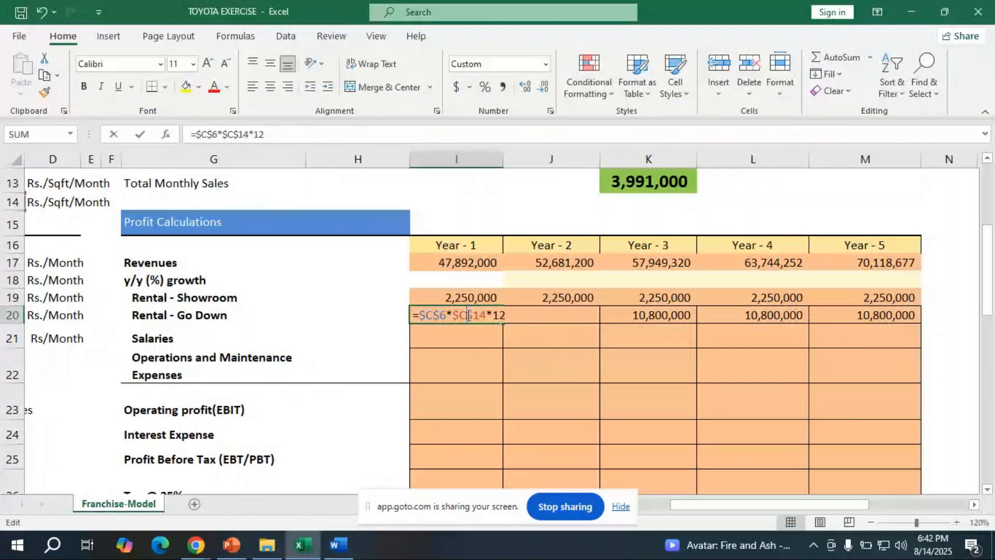
double_click(498, 300)
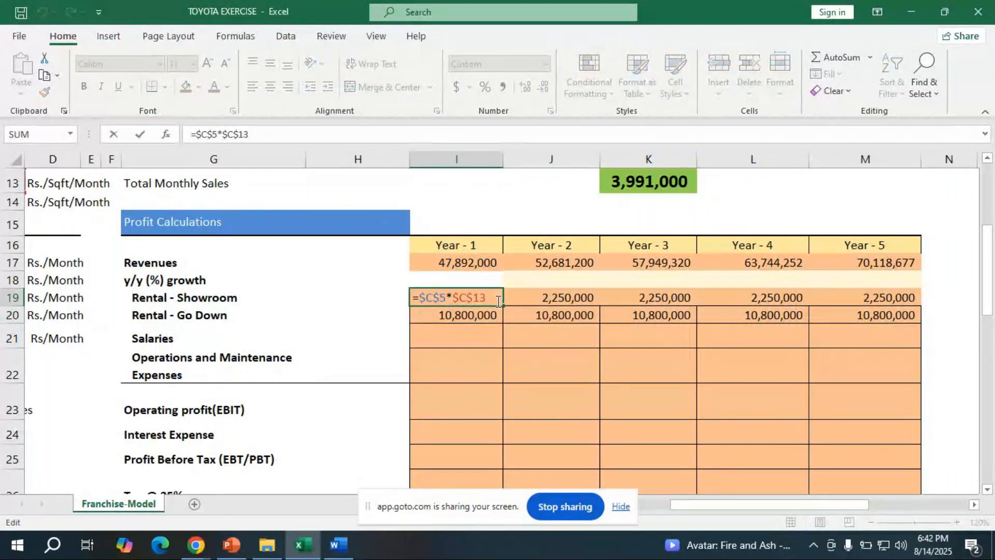
type("*12")
key("Return")
left_click(485, 302)
left_click_drag(502, 302, 888, 293)
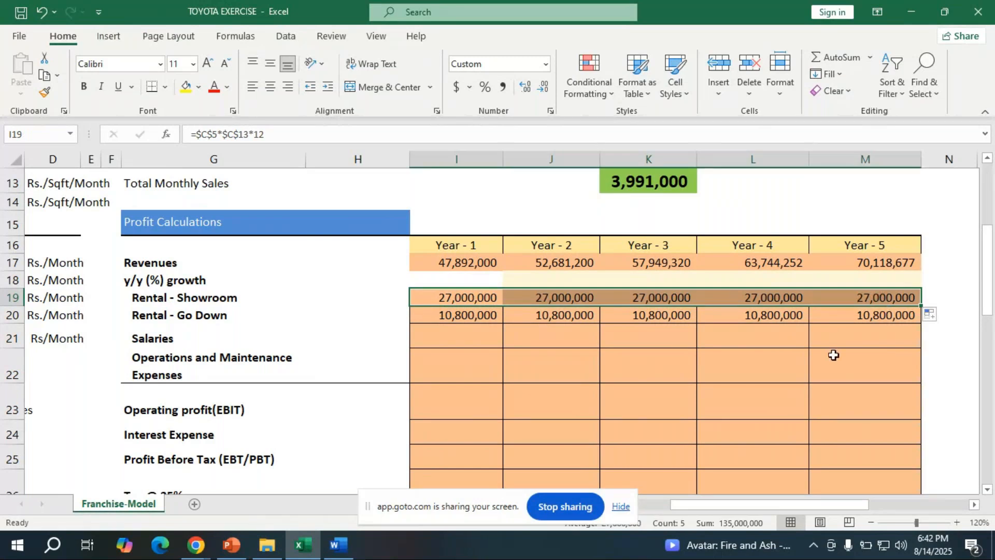
left_click(786, 401)
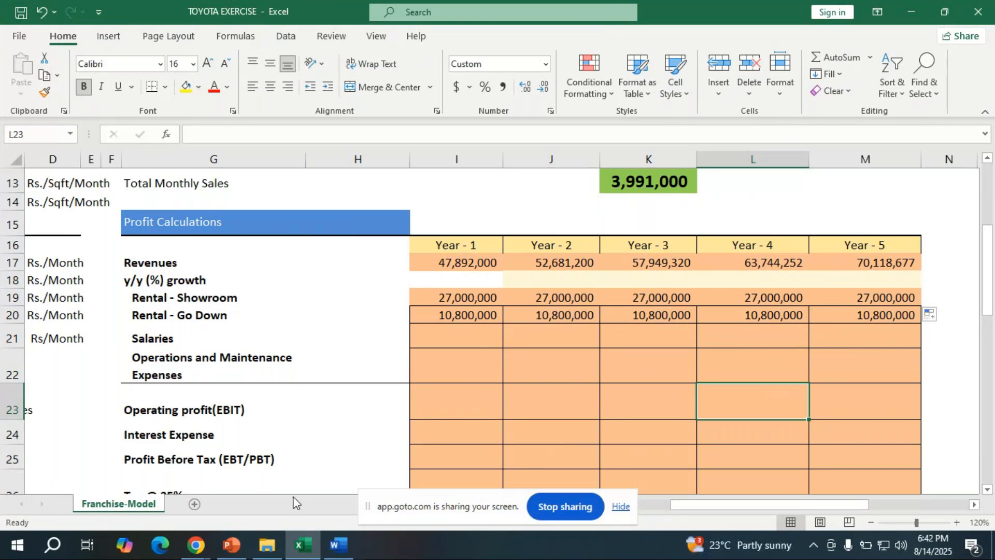
- Check the GoTo Meeting chat for new participant responses and return to the Excel workbook
left_click(202, 547)
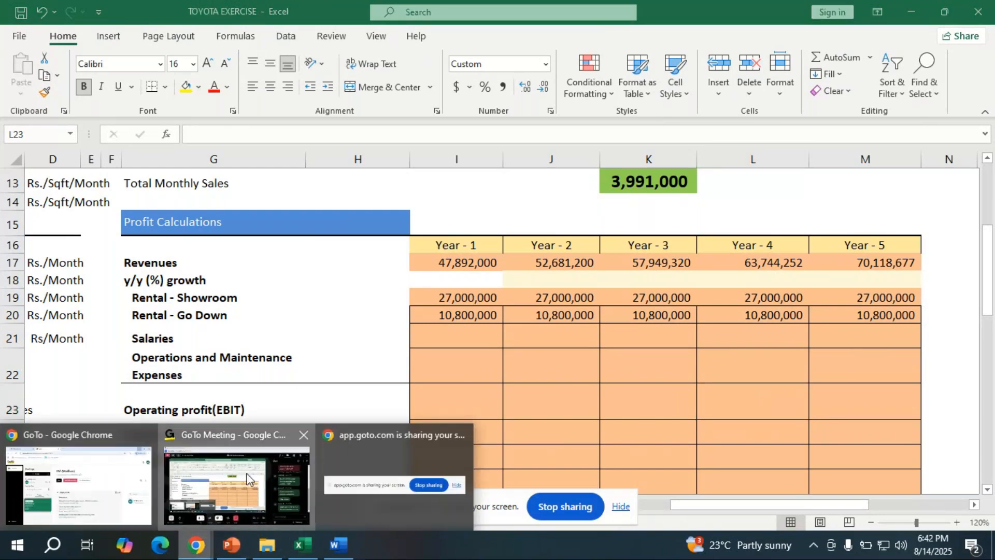
left_click(236, 482)
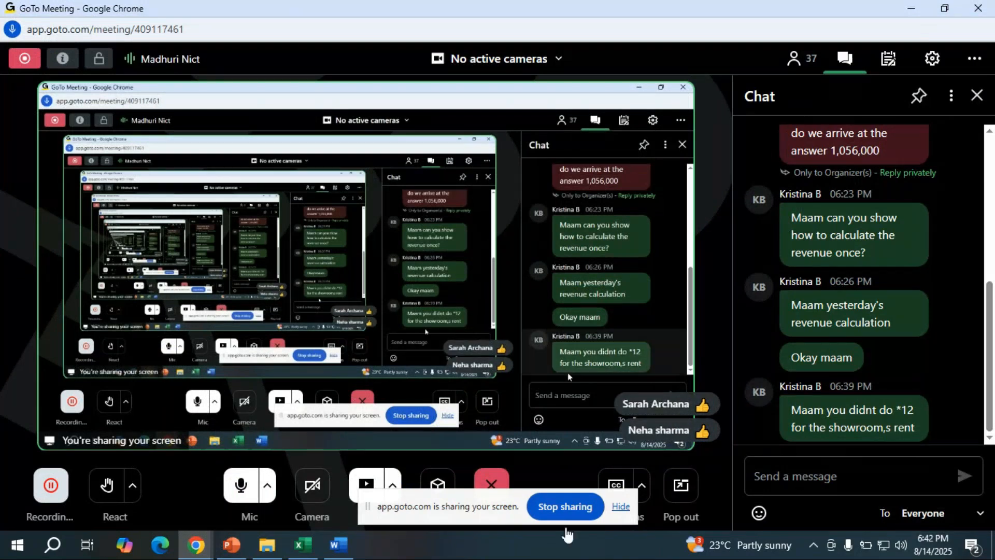
left_click(302, 545)
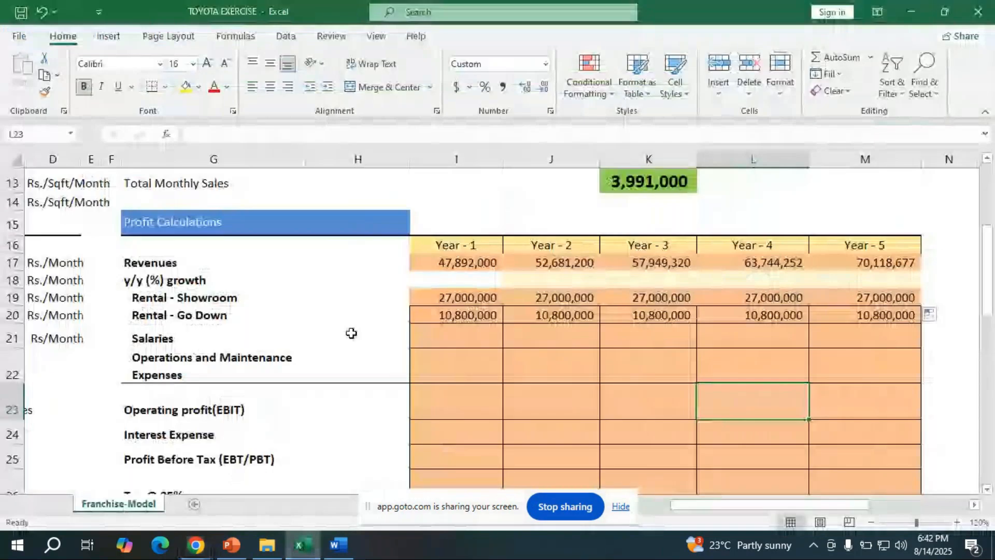
- Enter the Year - 1 salaries formula =C21*12 in I21, using the Total Salary Cost cell
left_click(445, 344)
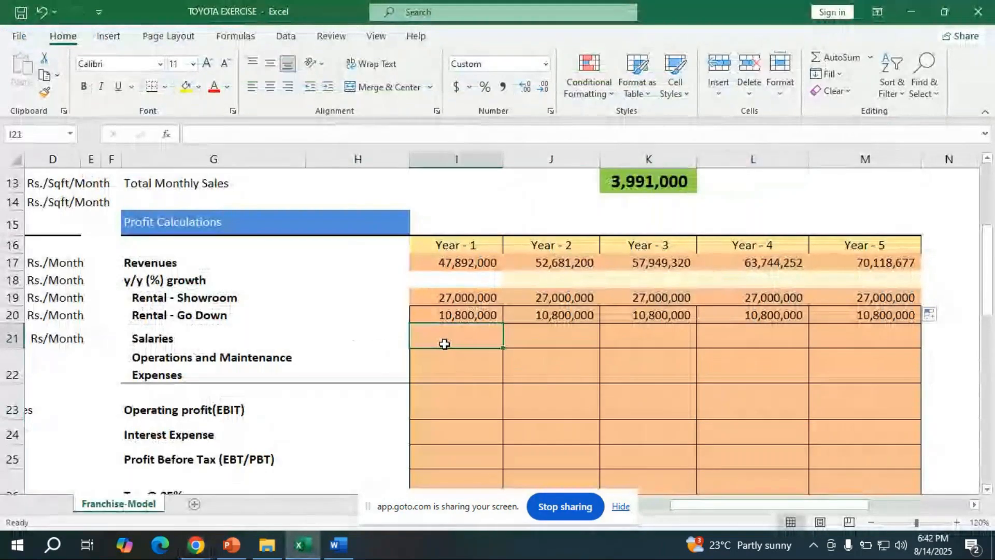
left_click_drag(739, 507, 271, 409)
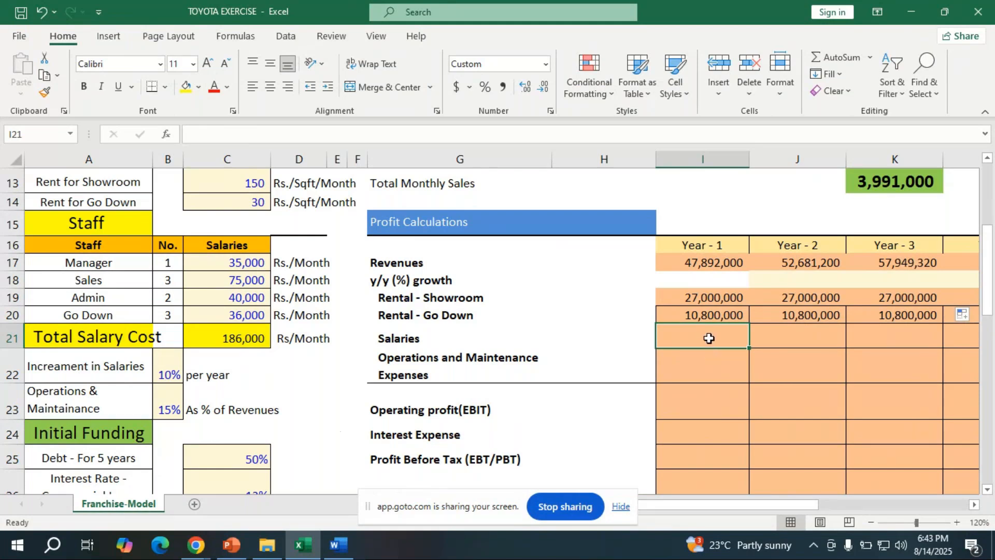
type("=")
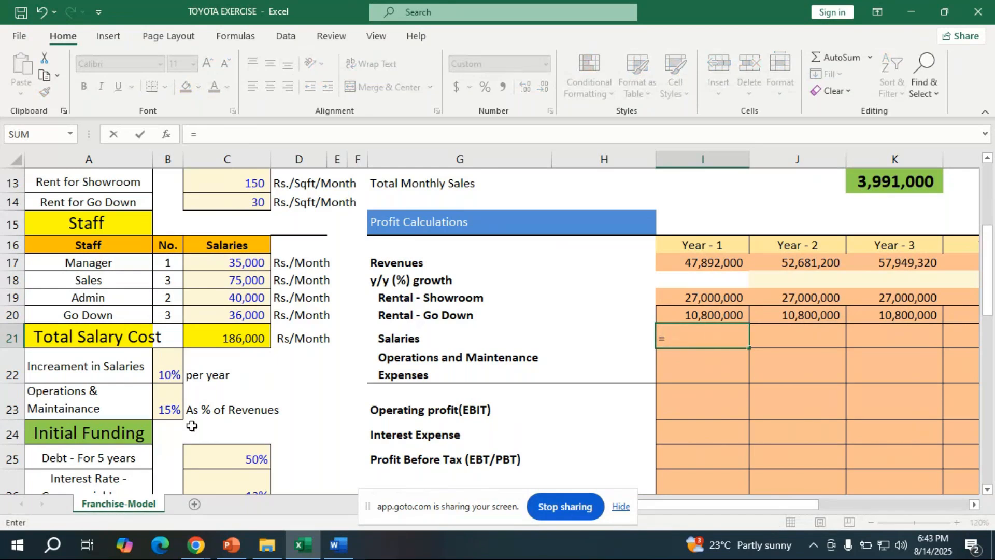
left_click(259, 344)
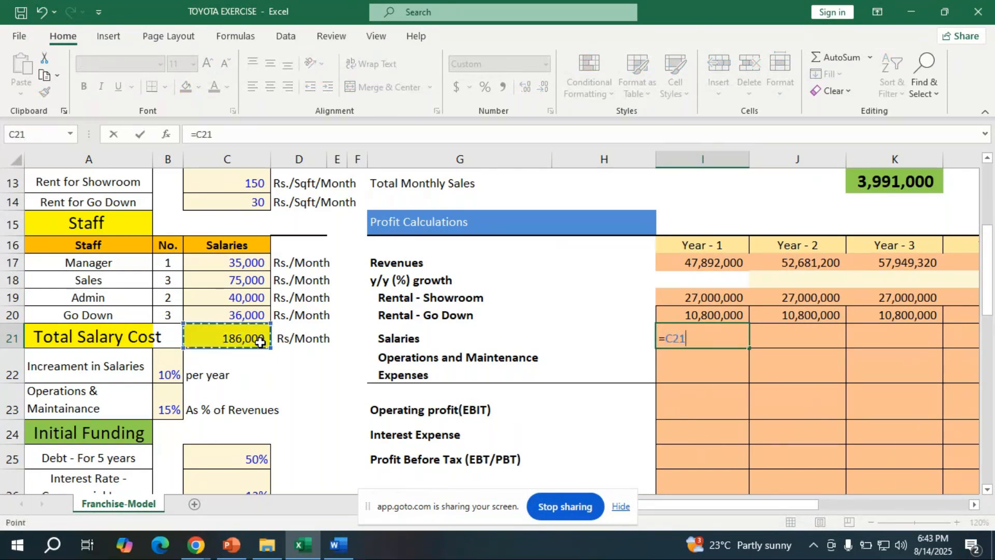
type("*12")
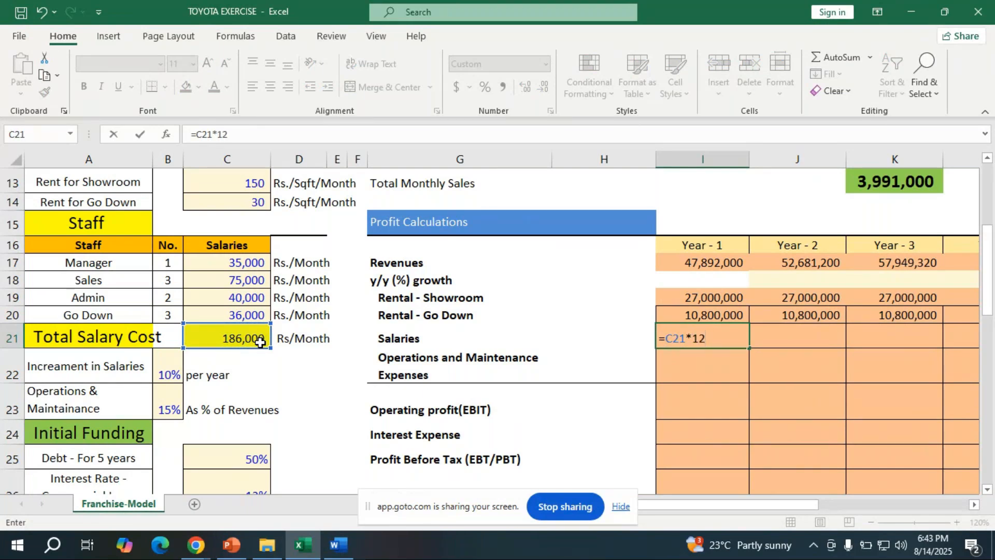
key("Return")
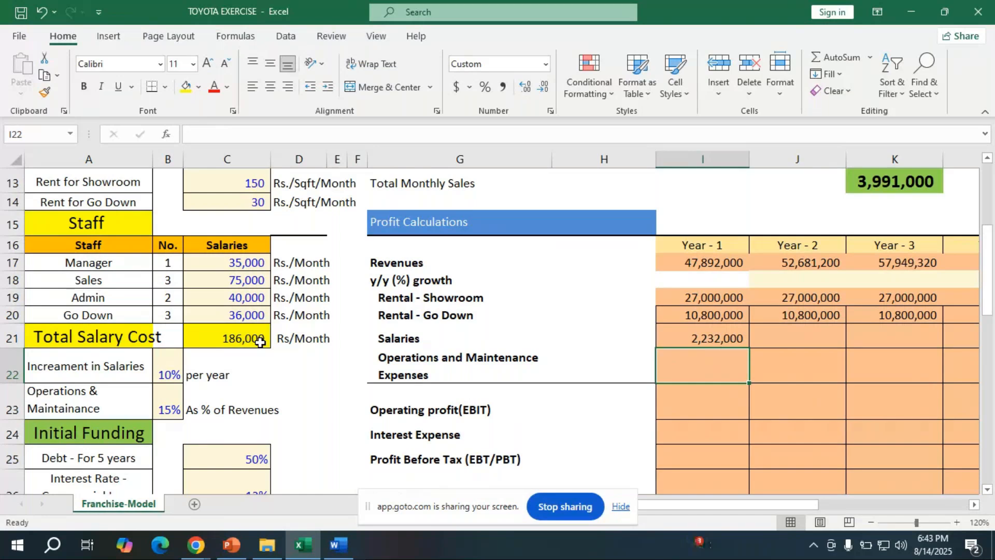
- Try to calculate the Year - 2 salaries in J21 with the formula =I2(1+12%)
left_click(770, 336)
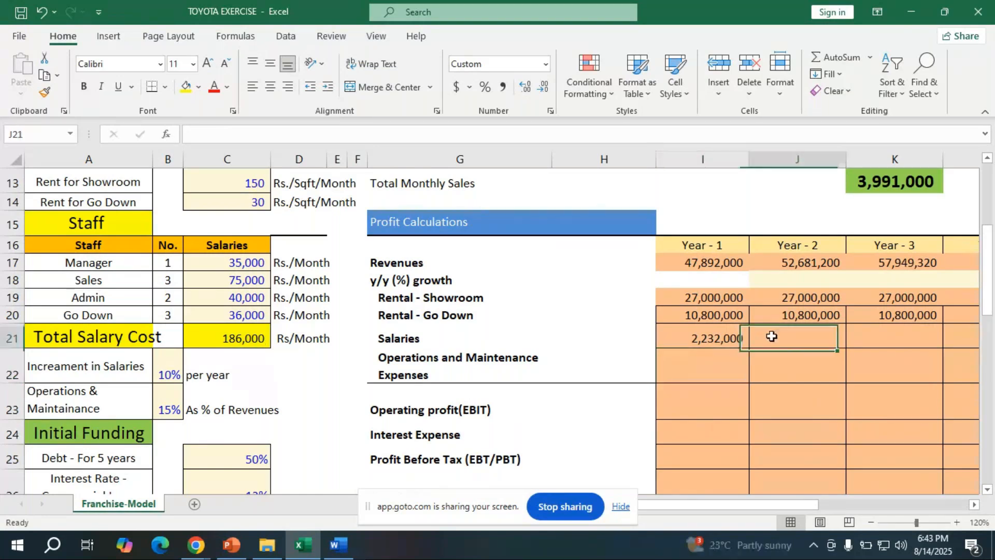
type("=")
left_click(736, 332)
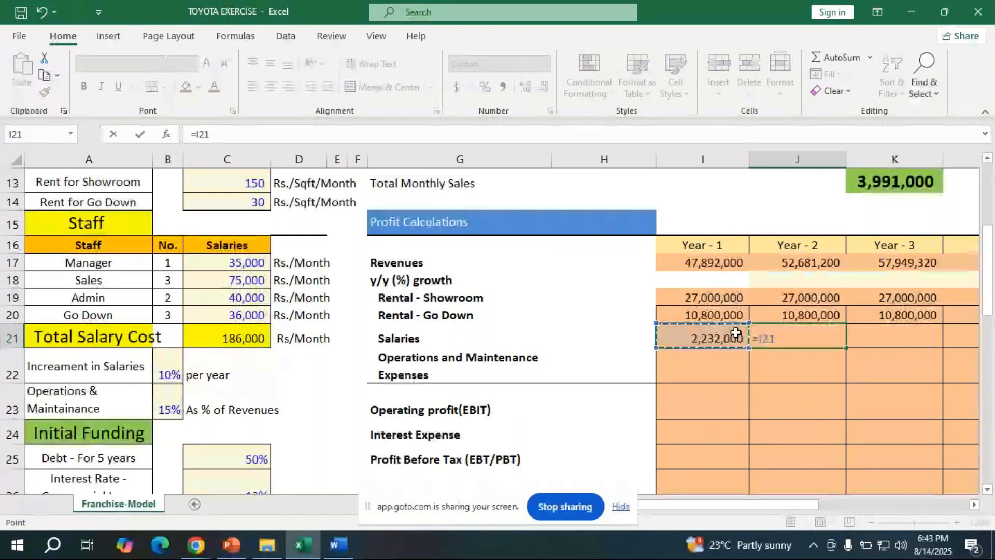
key("BackSpace")
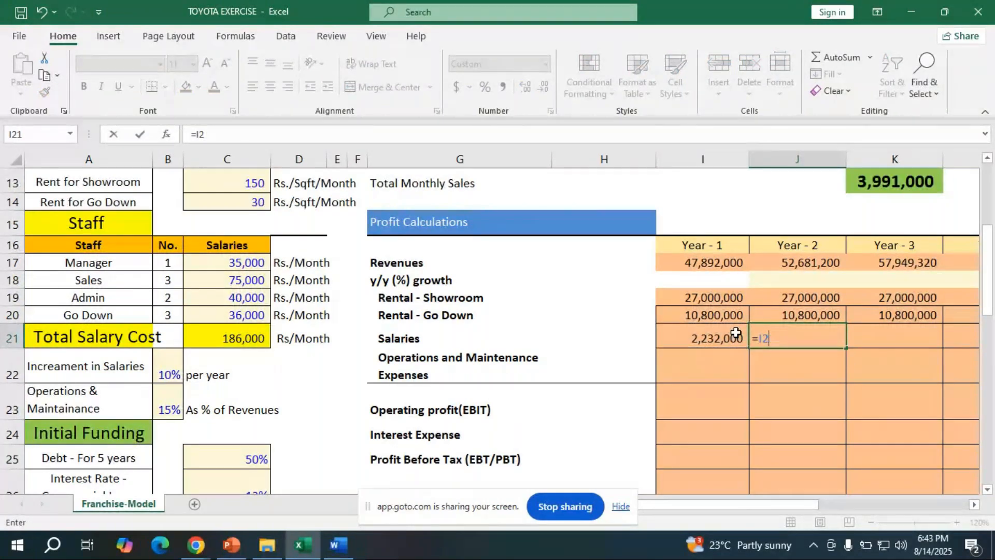
type("(1")
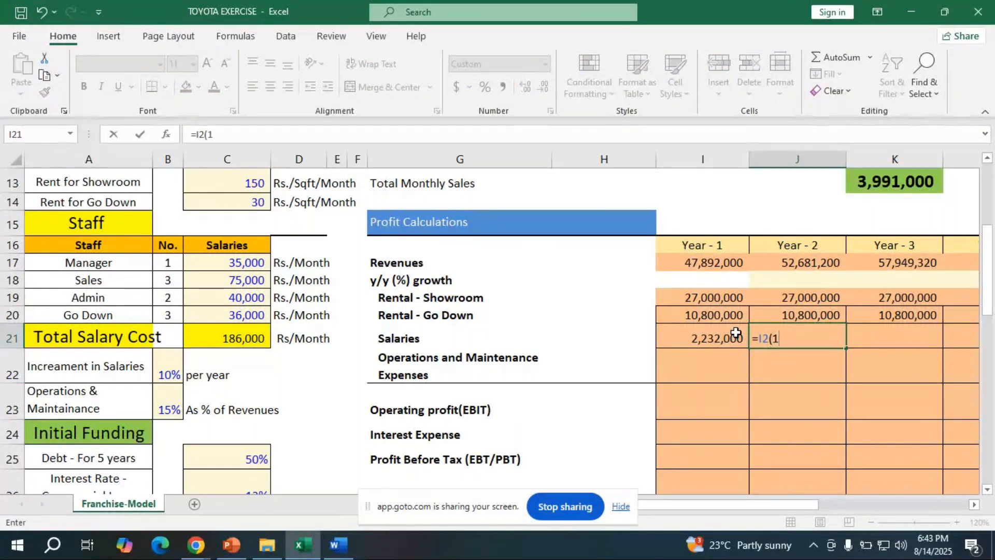
type("+12")
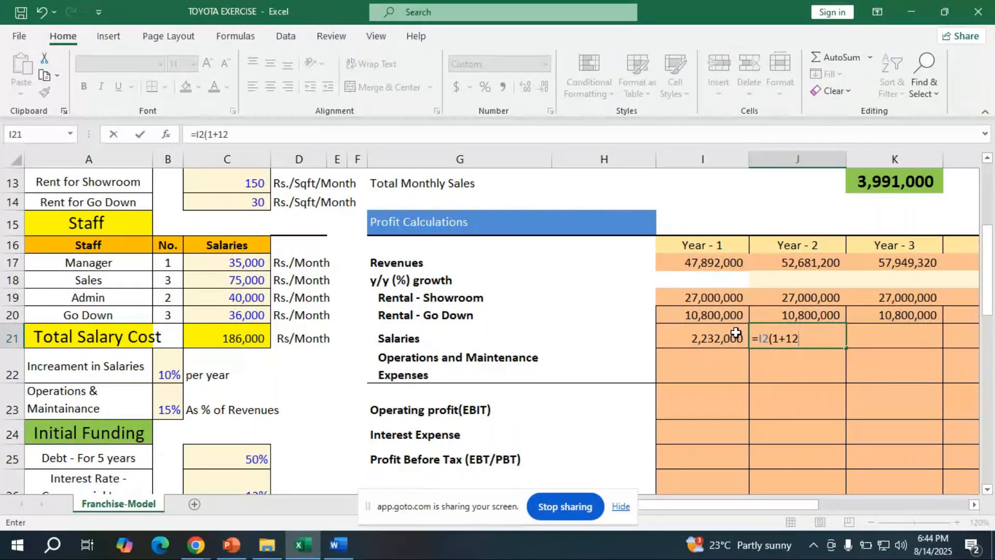
type("% )")
key("Return")
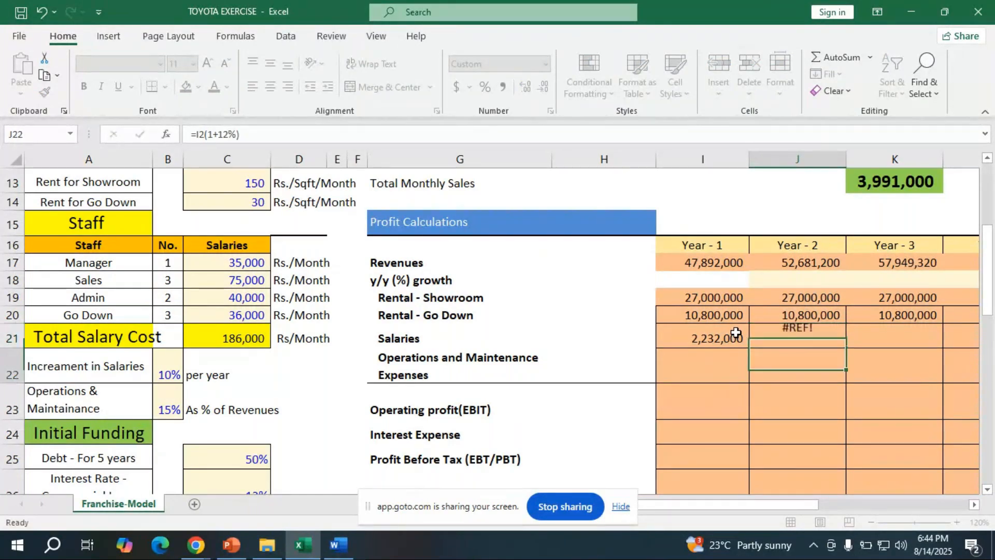
- Add the missing multiplication sign to the J21 salaries formula to get =I2*(1+12%)
key("BackSpace")
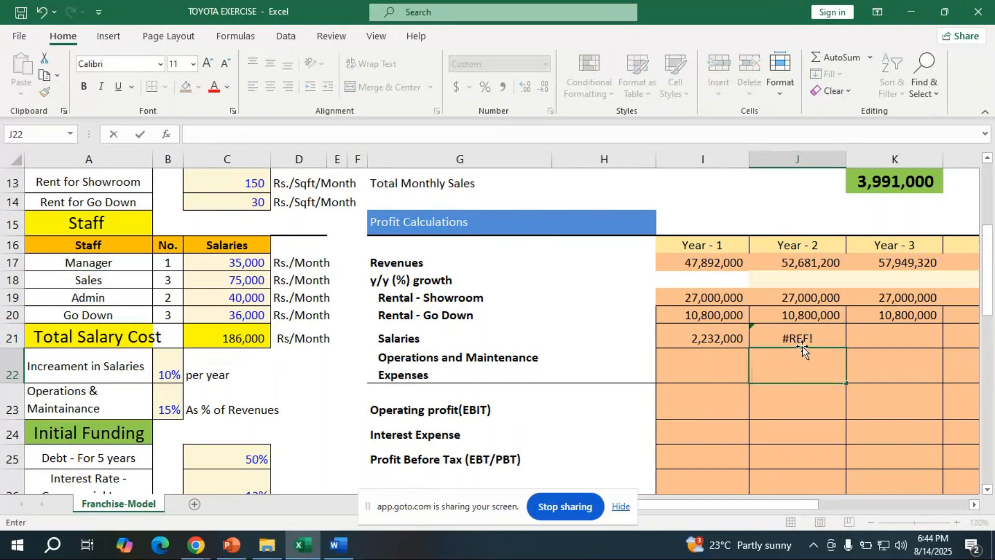
double_click(807, 335)
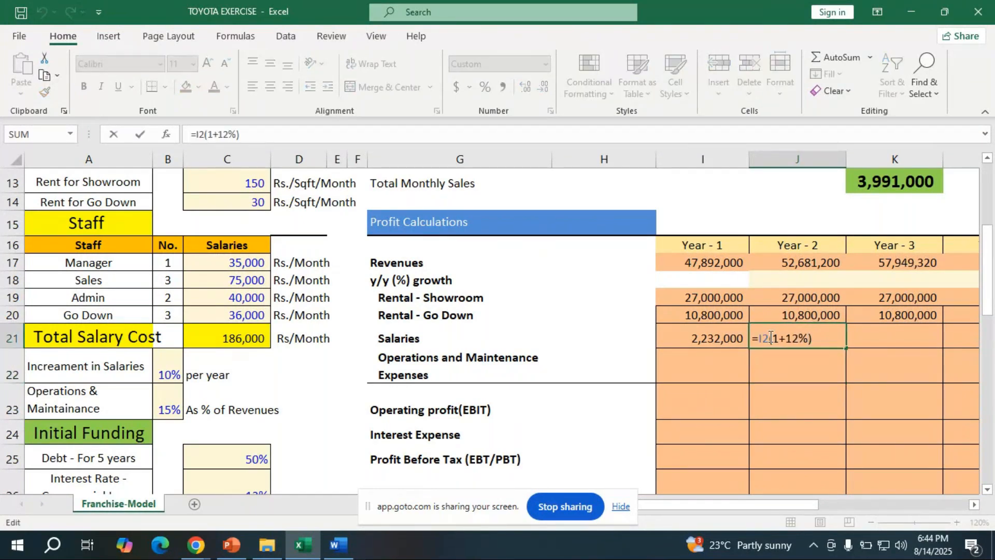
type("*")
key("Return")
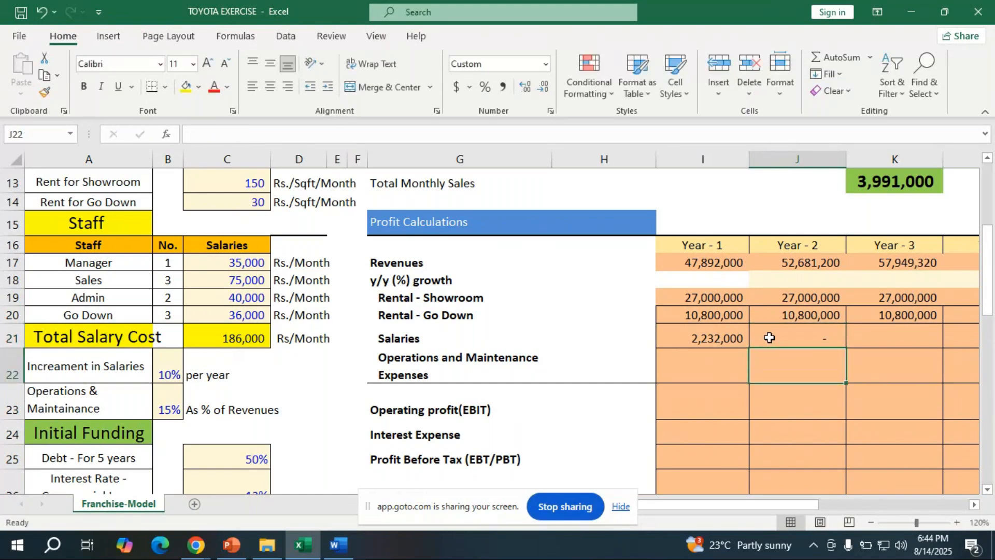
- Inspect the Year - 1 salaries formula and clear the Year - 2 salaries formula in J21
double_click(716, 337)
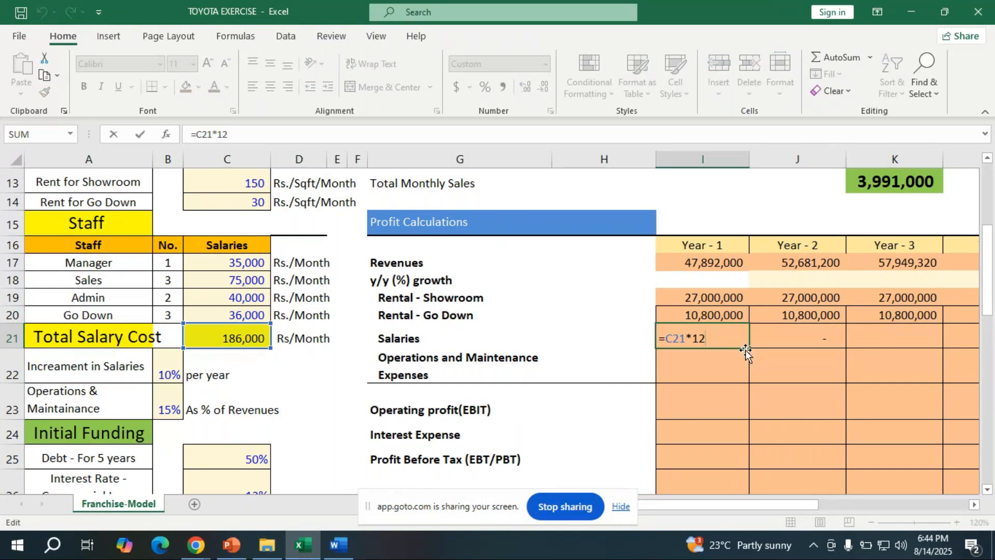
double_click(791, 338)
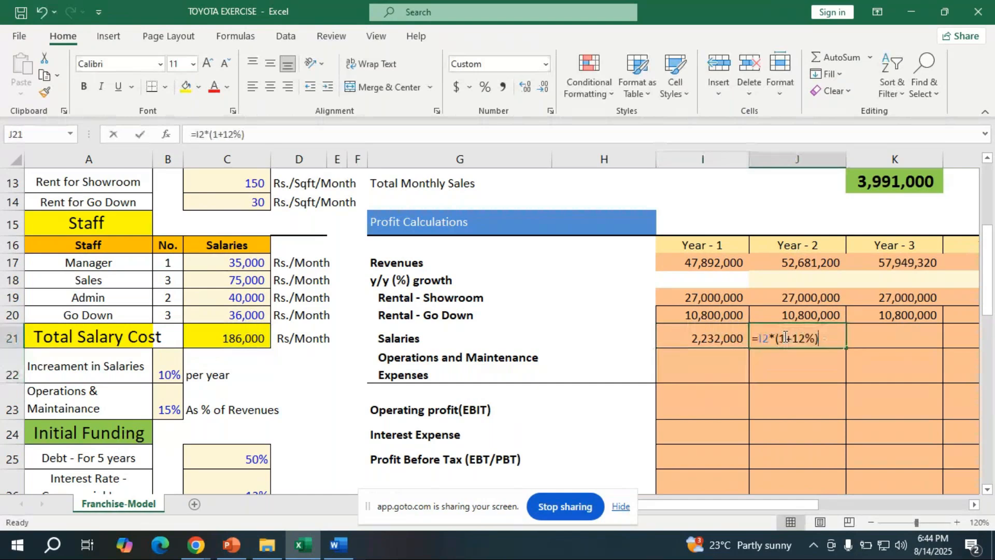
left_click_drag(818, 338, 753, 335)
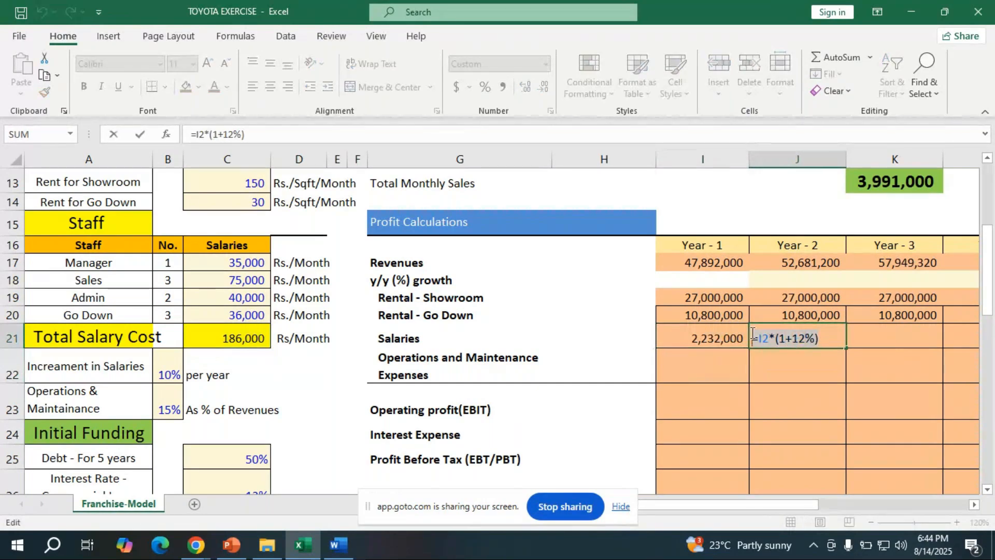
key("Delete")
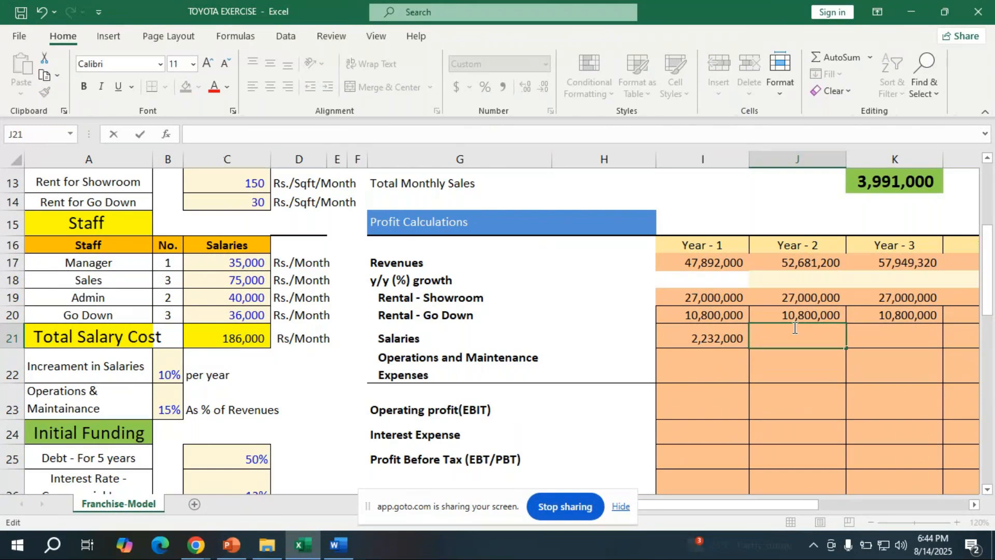
- Enter =I21*(1+10%) in J21 for the Year - 2 salaries and fill the formula across to Year - 5
type("=")
left_click(713, 337)
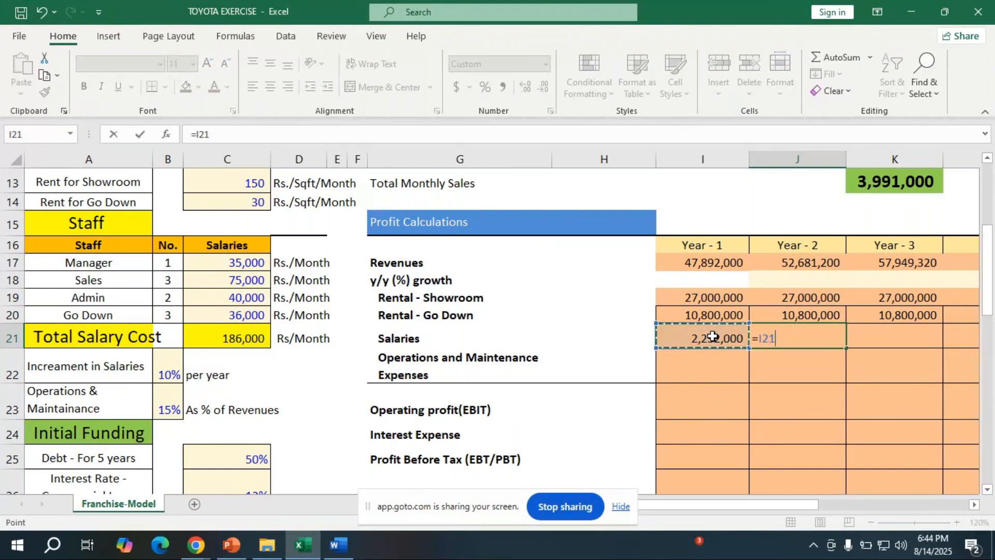
type("*(1+")
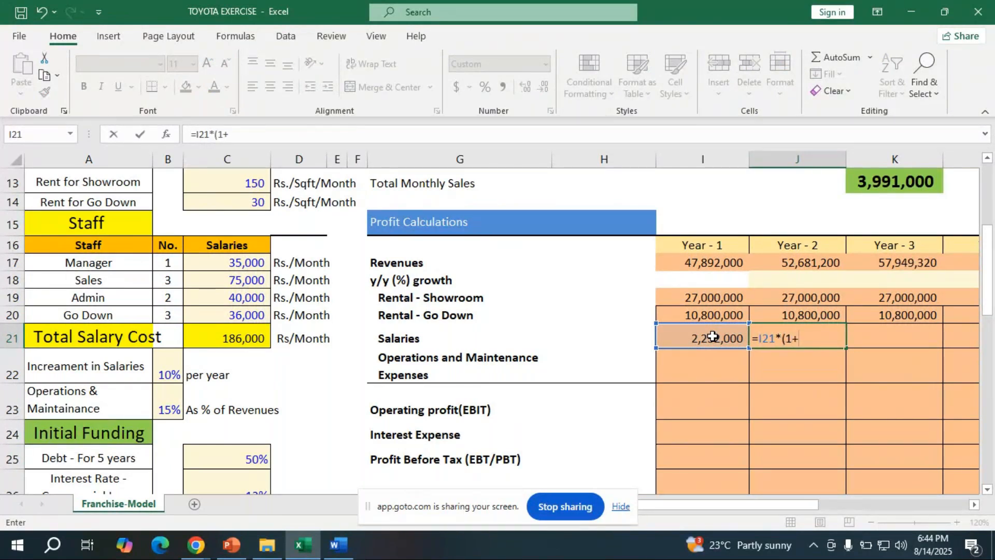
type("10%)")
key("Return")
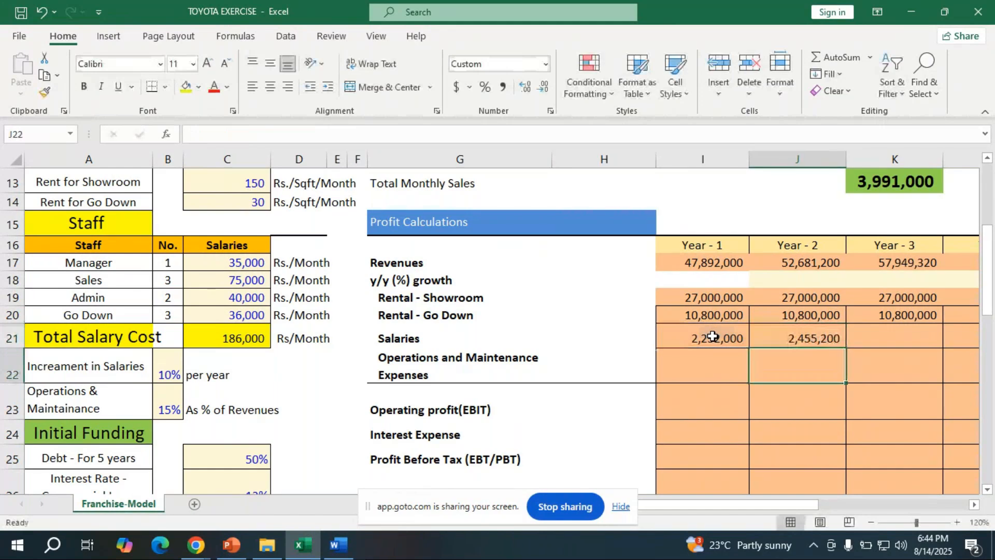
left_click(763, 335)
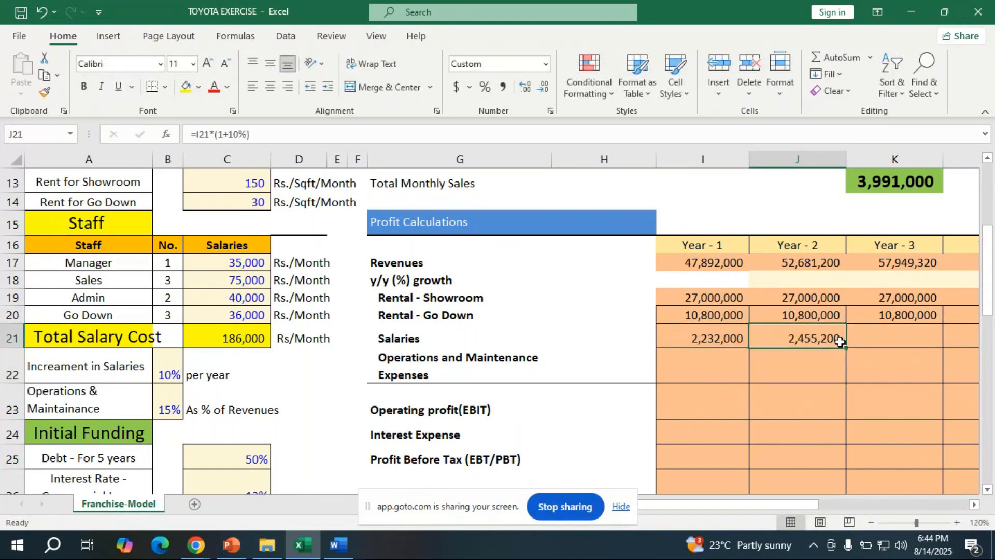
left_click_drag(840, 342, 896, 344)
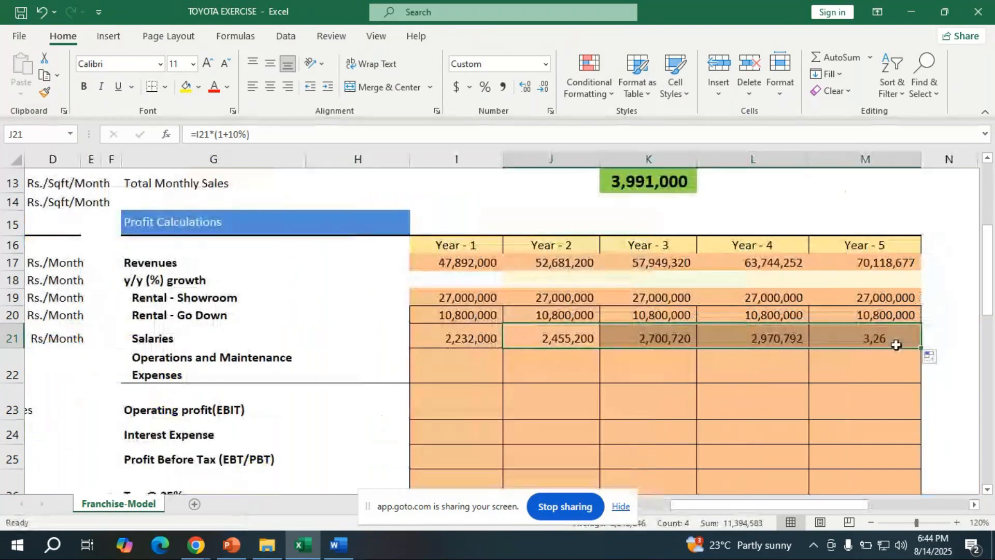
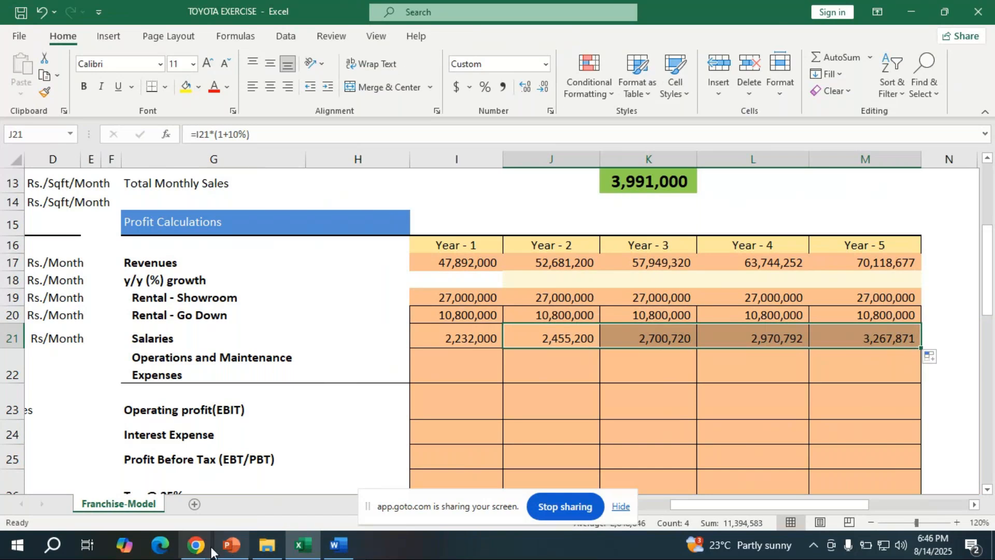
- Switch to the GoTo Meeting window to check participants' chat and reactions, and return to the Excel workbook
mouse_move(210, 549)
left_click(239, 490)
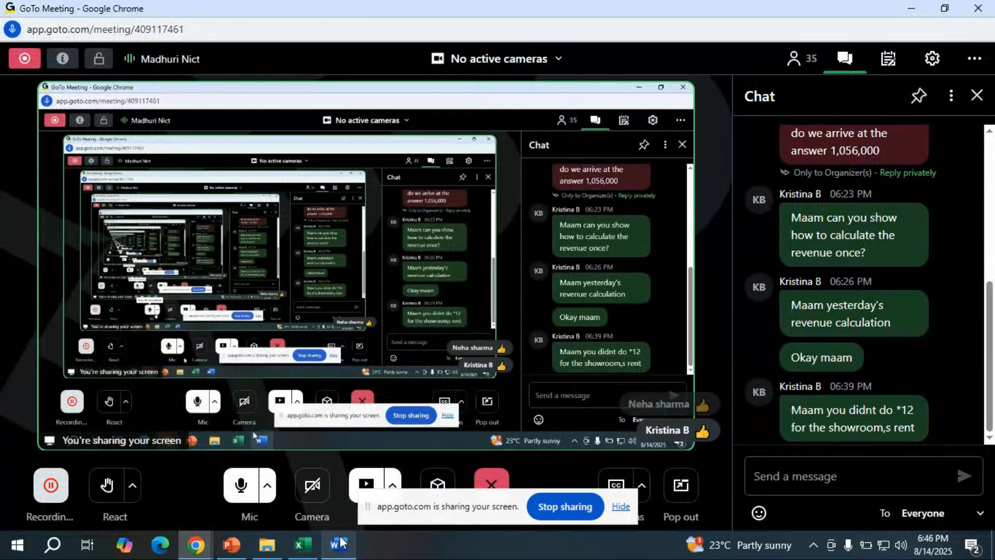
left_click(302, 545)
- Enter the Year - 1 Operations and Maintenance Expenses formula =I17*B23 in I22
left_click(474, 363)
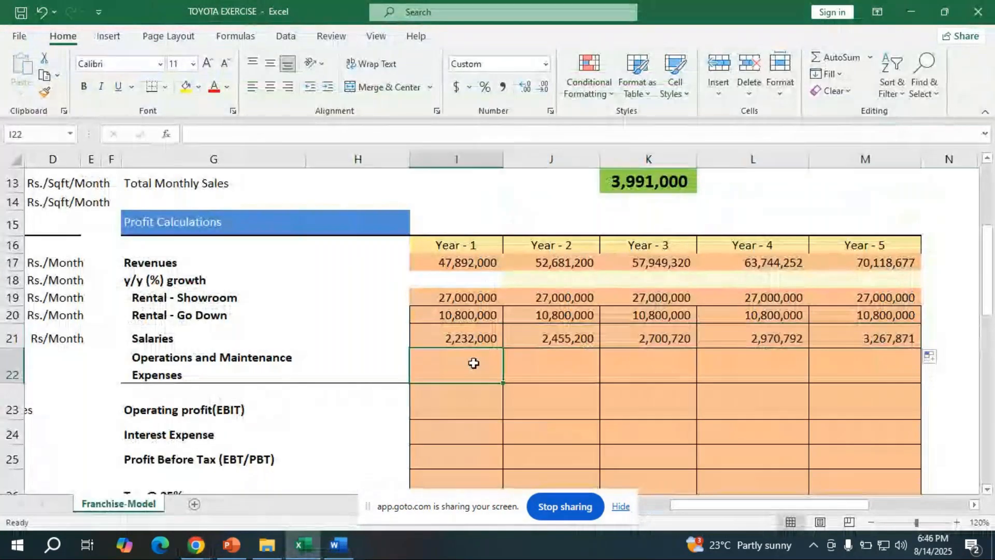
left_click_drag(752, 505, 694, 520)
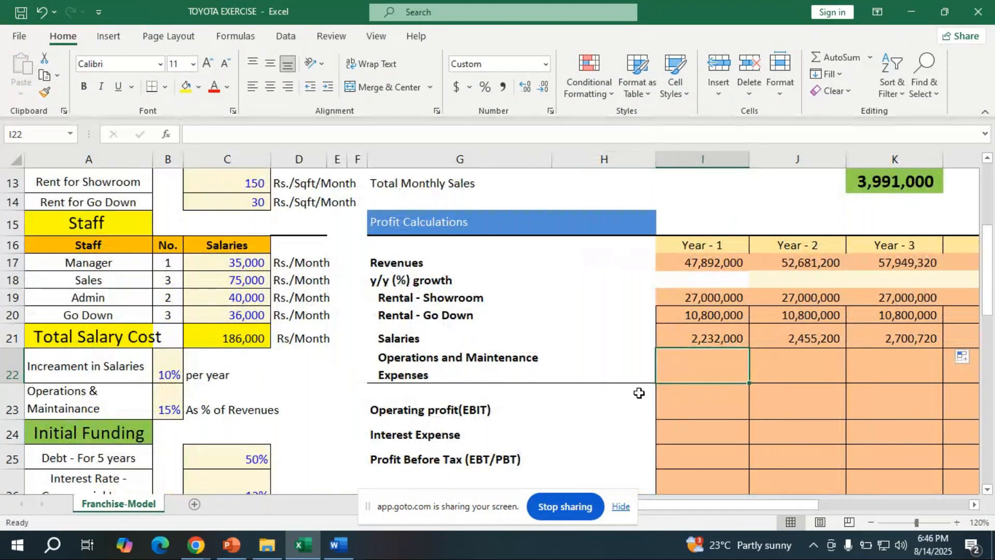
left_click(700, 371)
type("=")
left_click(726, 263)
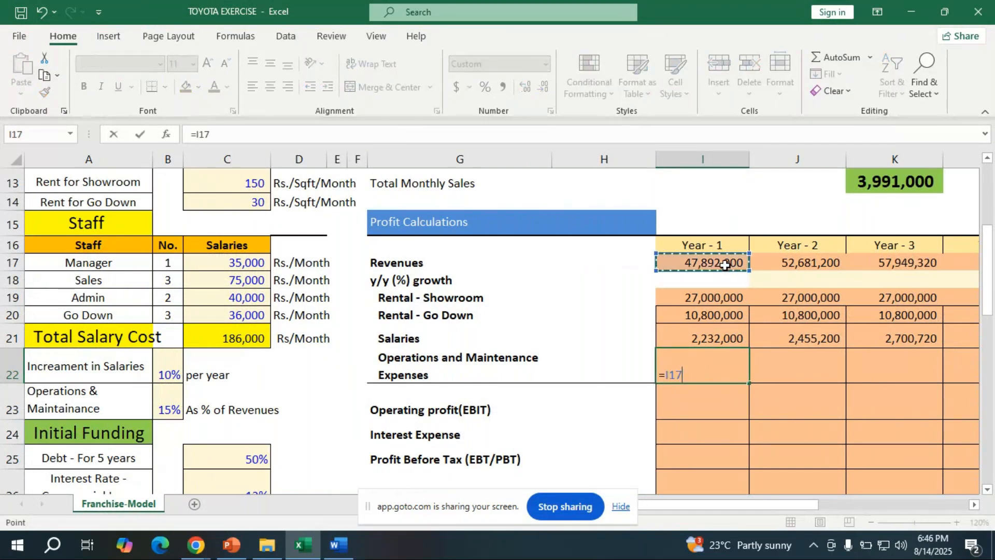
type("*")
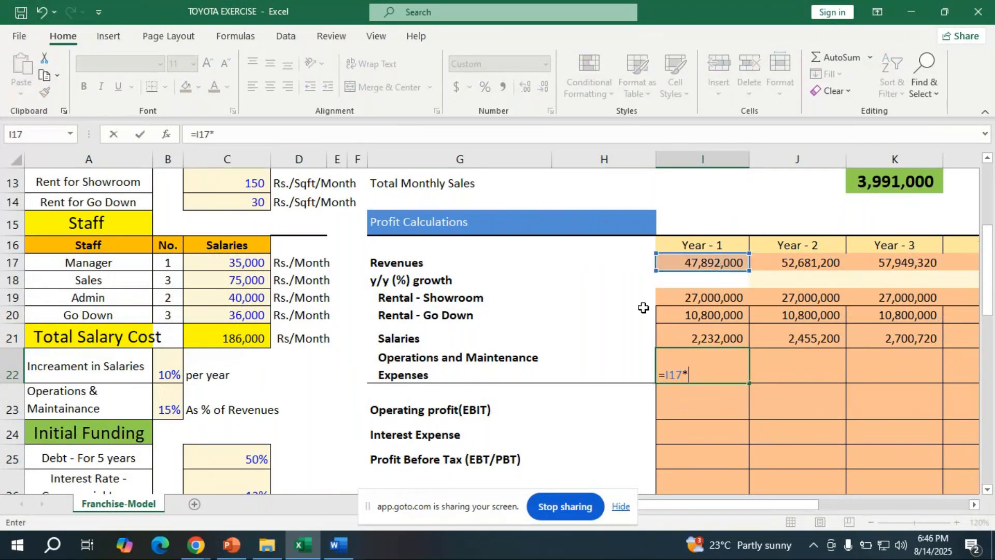
left_click(169, 399)
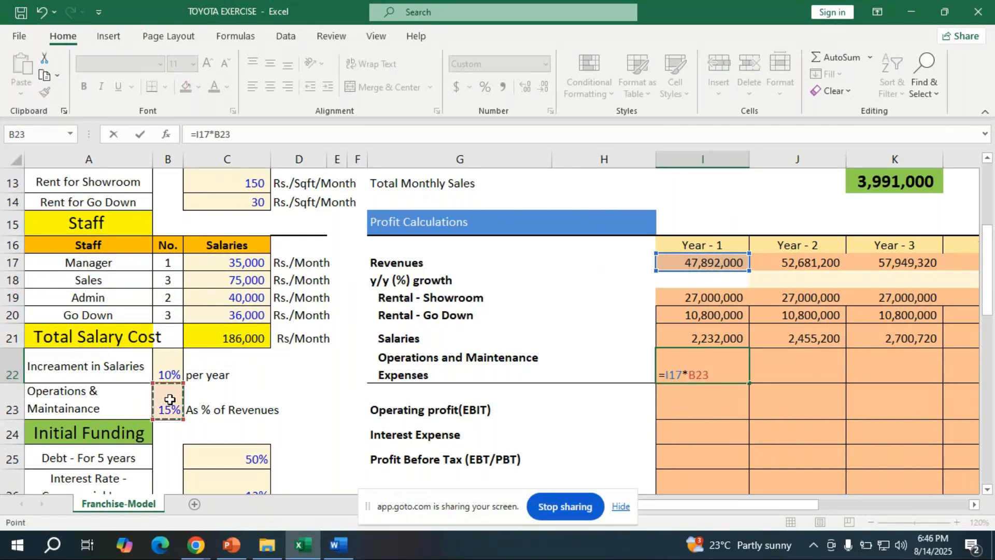
key("Return")
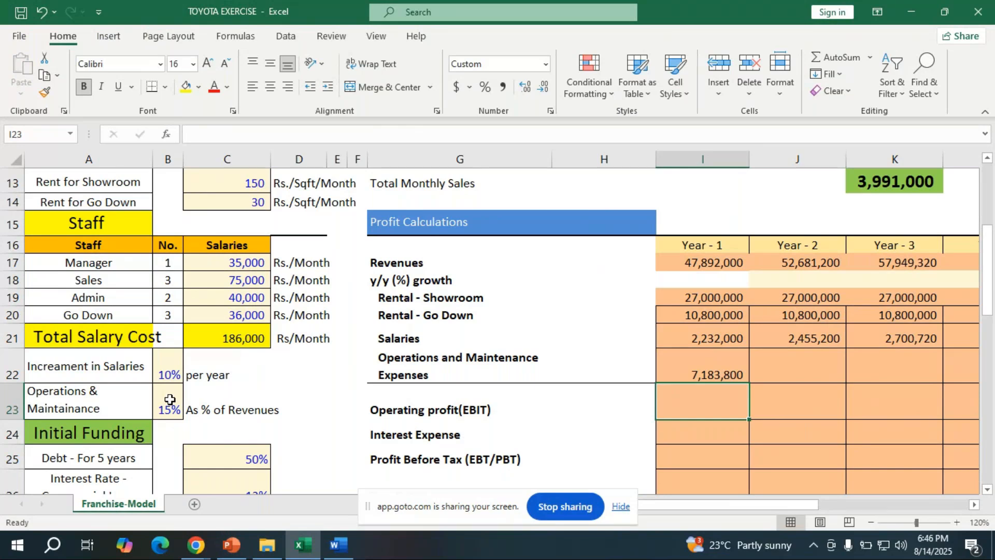
- Switch to the TOYOTA CASE STUDY document in Word and review the operation and maintenance entry in the Requirements table
left_click(332, 544)
scroll(482, 354, "up", 5)
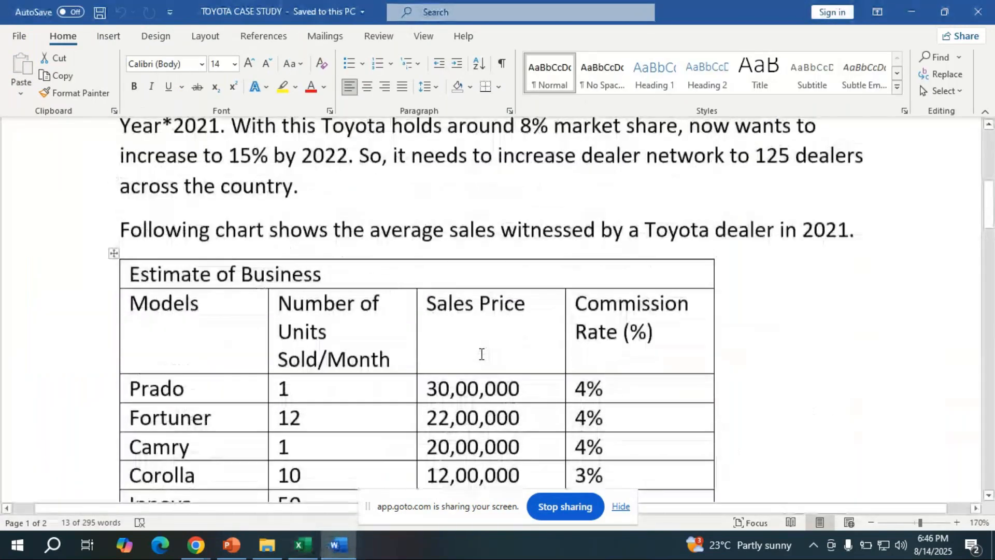
scroll(482, 354, "up", 4)
scroll(482, 354, "down", 15)
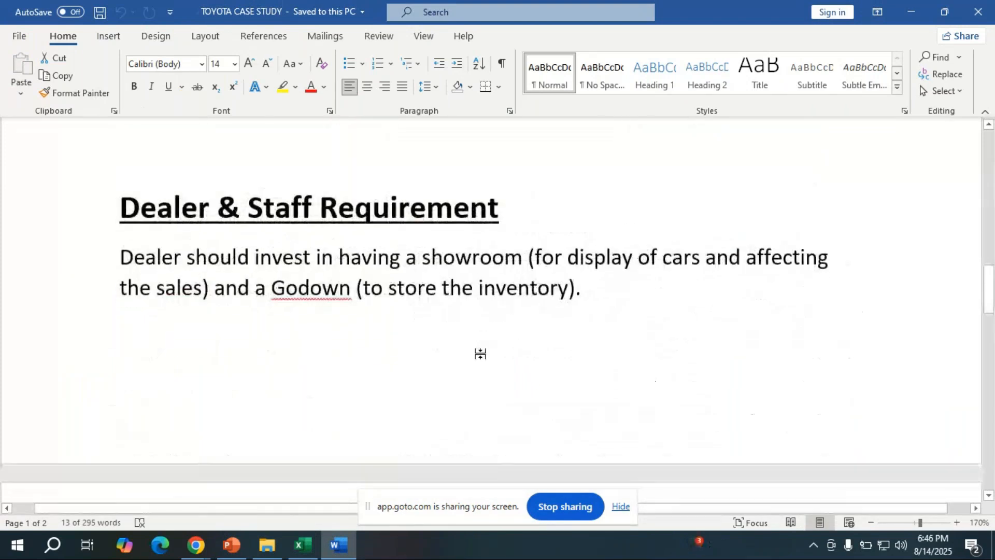
scroll(481, 353, "down", 5)
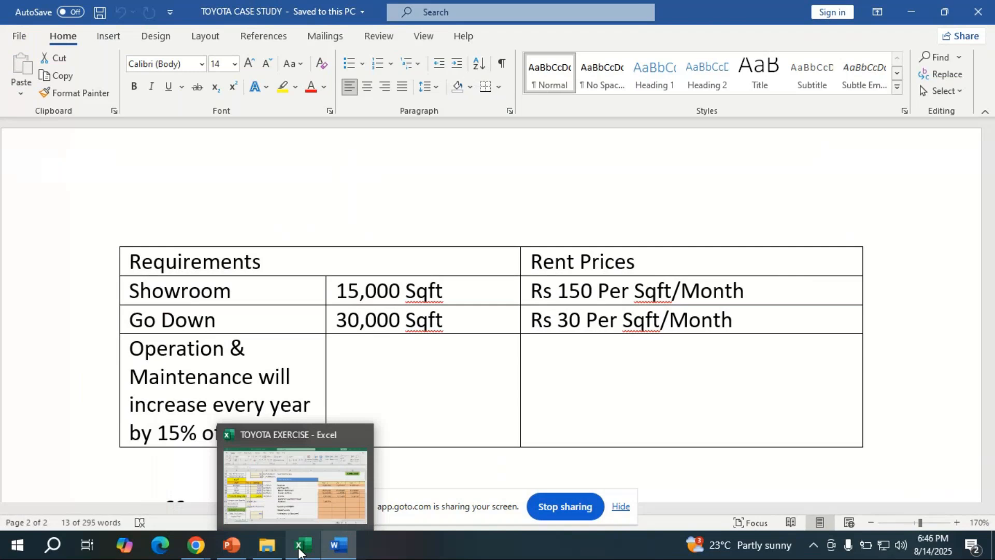
- Return to the Excel workbook and enter the Year - 2 Operations and Maintenance Expenses formula =I22*(1+15%) in J22
left_click(299, 550)
left_click(831, 376)
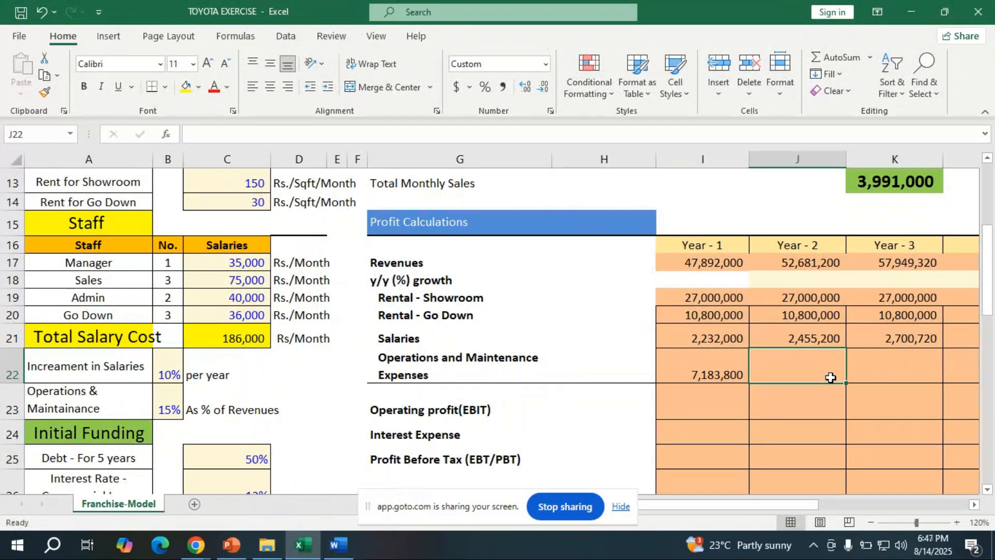
type("=")
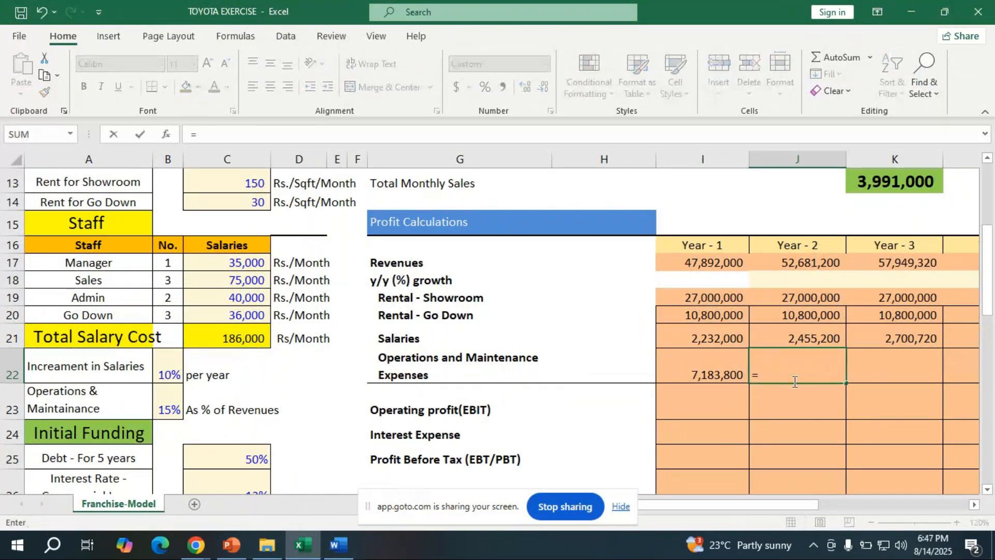
left_click(734, 368)
type("*(1")
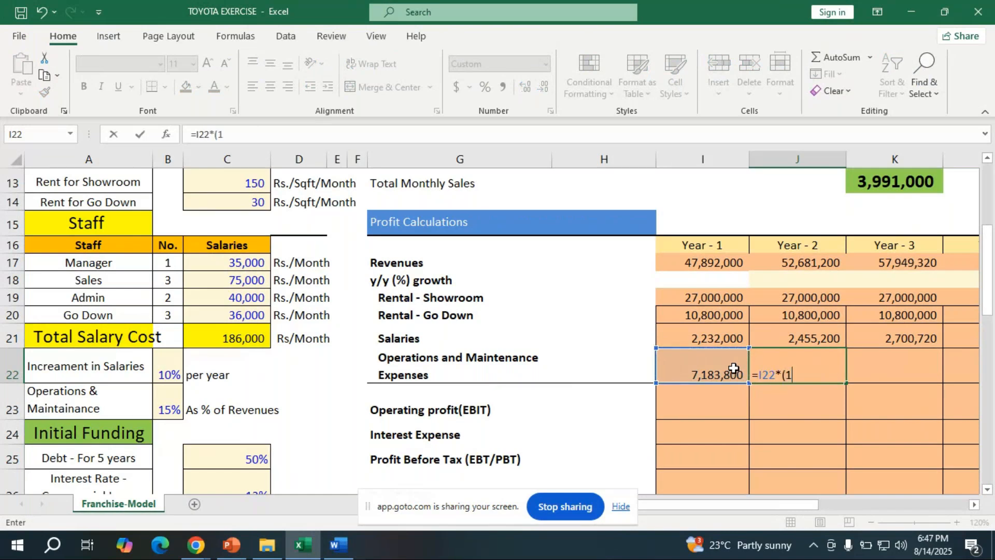
type("+15%)")
key("Return")
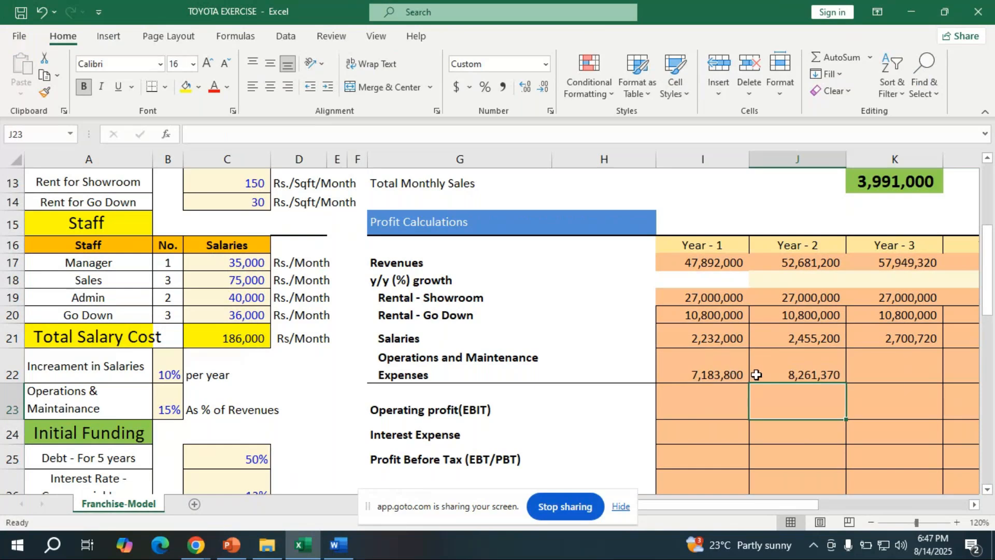
- Clear the formula in J22 and try filling the Year - 1 Operations and Maintenance Expenses formula from I22 into it
double_click(798, 375)
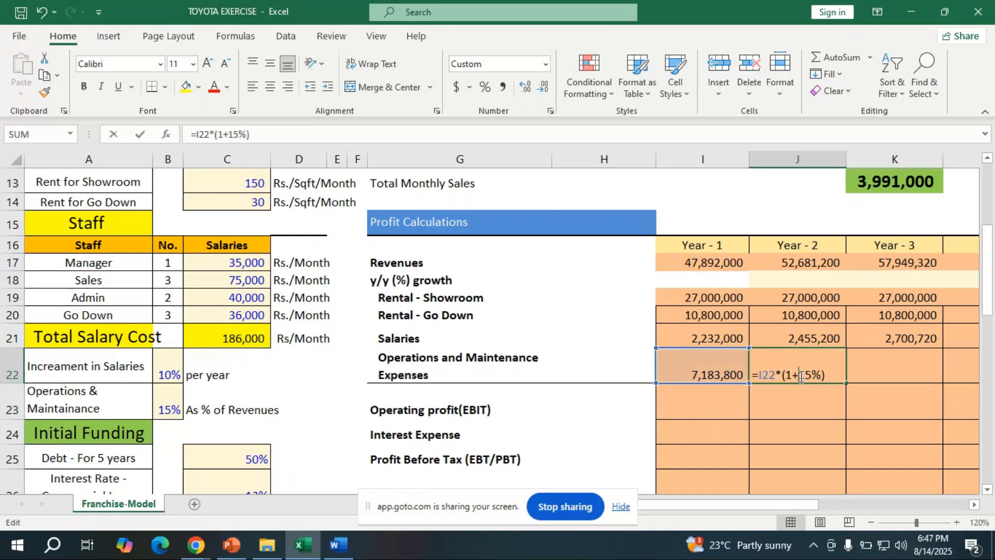
left_click_drag(831, 377, 748, 376)
key("Delete")
left_click(748, 375)
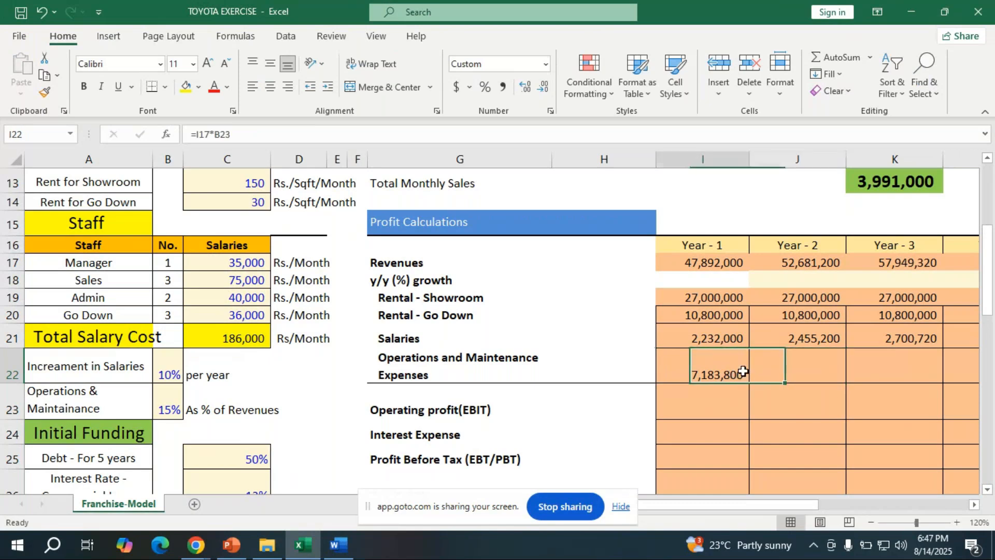
double_click(749, 377)
key("Escape")
left_click_drag(802, 380, 824, 378)
- Make both references in I22 absolute as =$I$17*$B$23 and fill the formula into J22
double_click(722, 371)
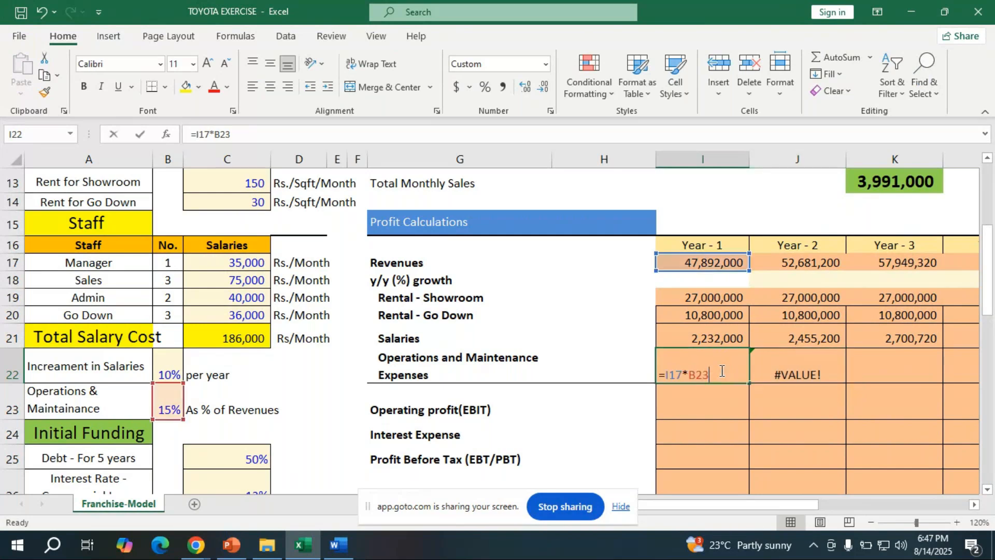
left_click(698, 382)
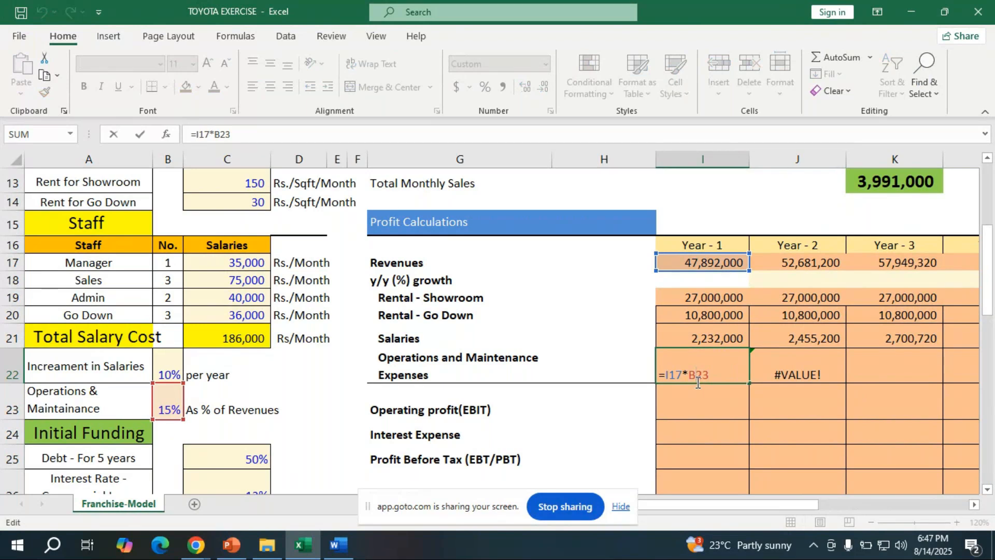
key("F4")
left_click(671, 374)
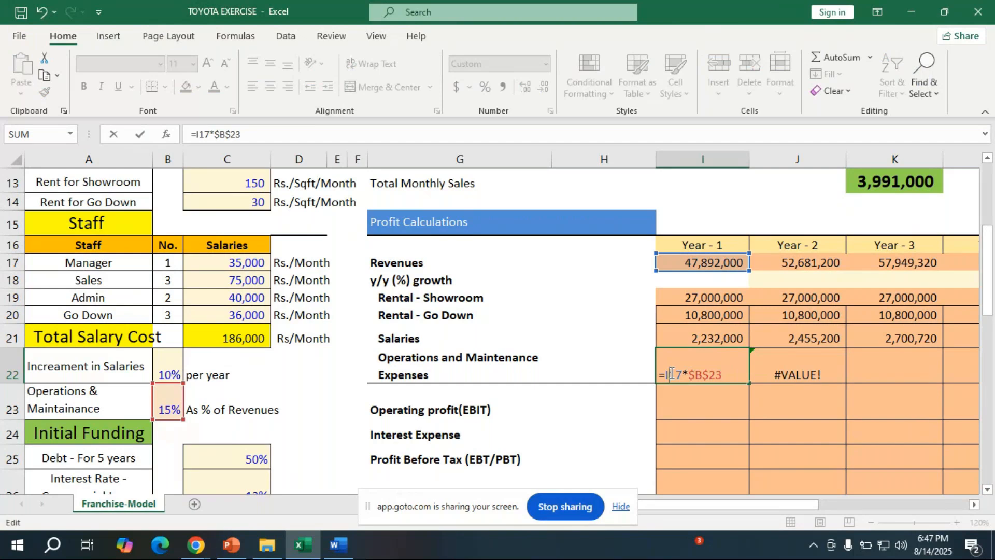
key("F4")
key("Return")
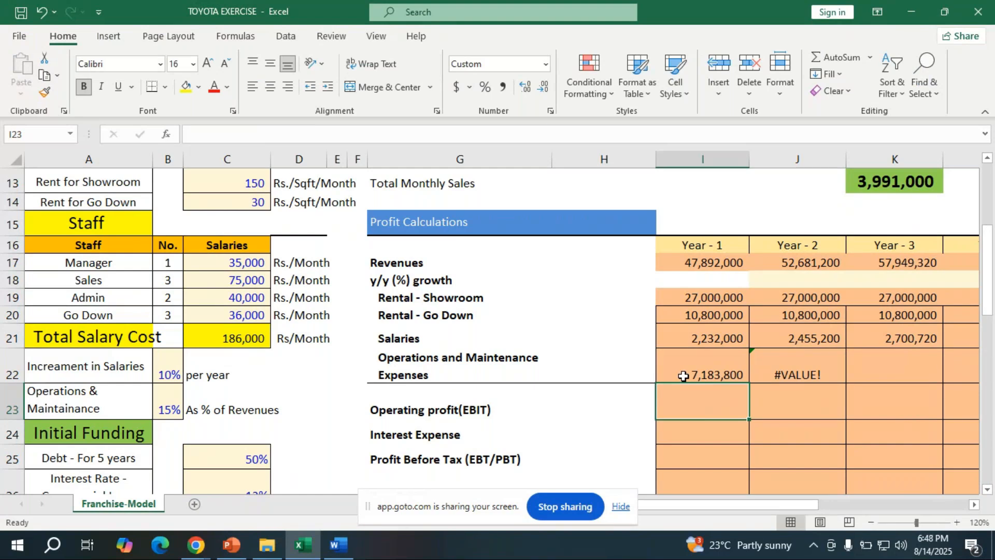
left_click(683, 375)
left_click_drag(749, 383, 816, 381)
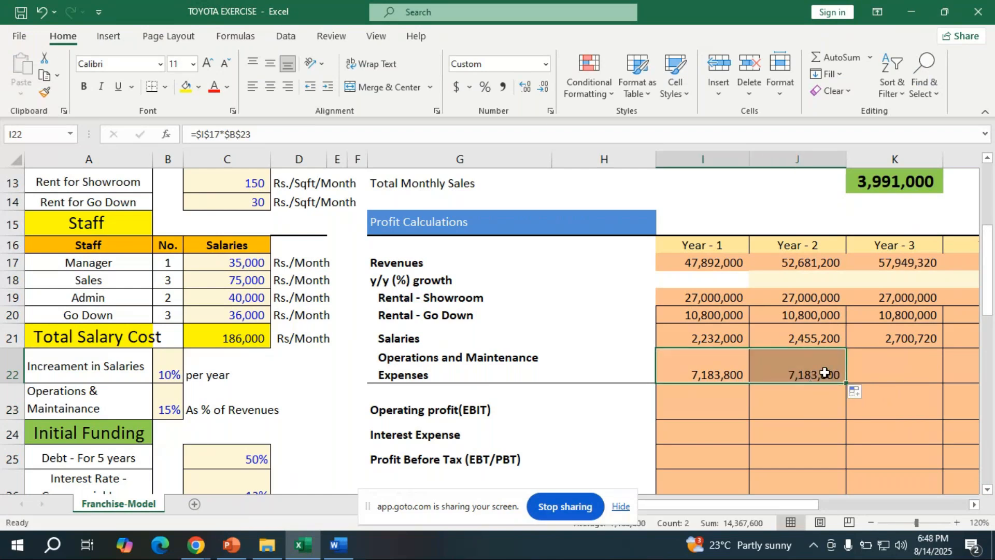
- Replace the Year - 2 Operations and Maintenance Expenses formula in J22 with =J17*(1+15%)
left_click(827, 371)
key("BackSpace")
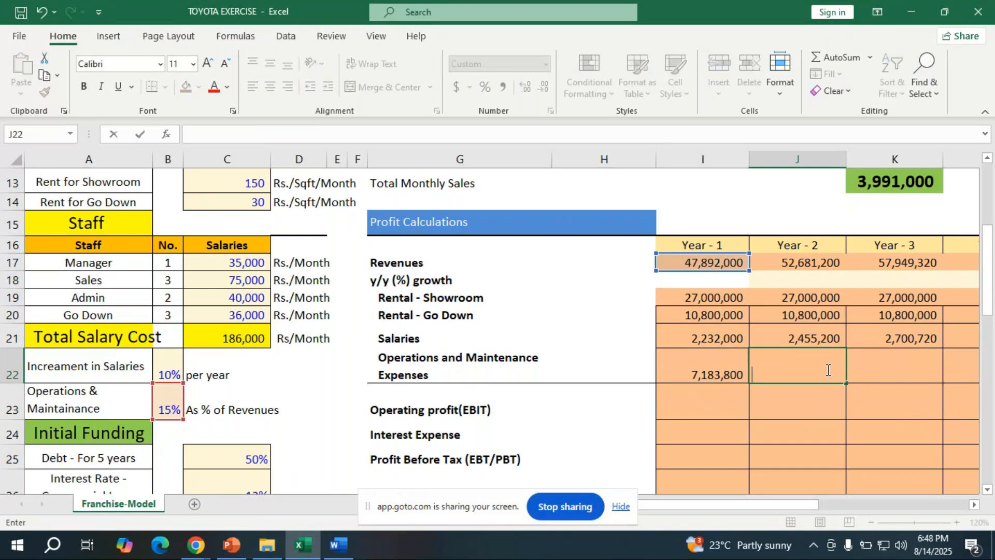
type("=")
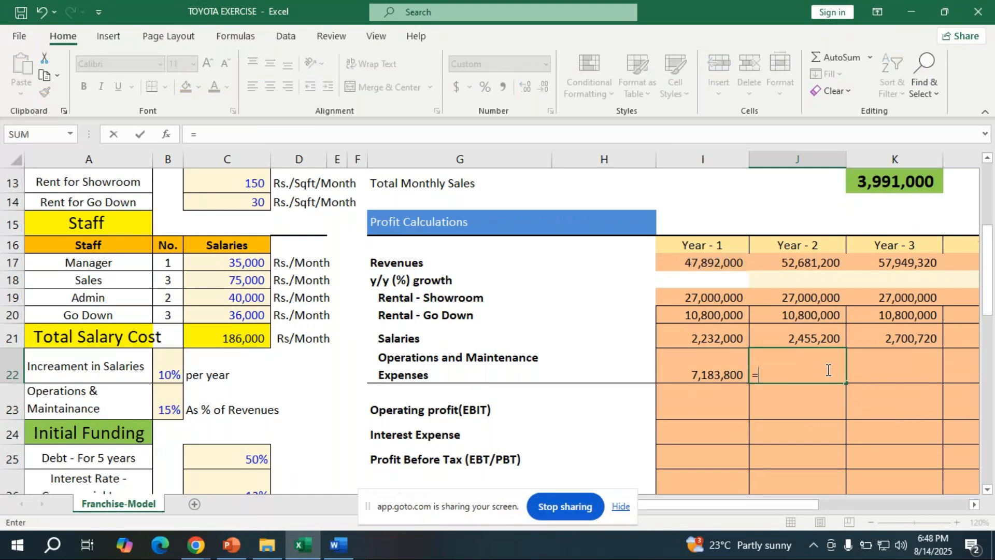
left_click(733, 374)
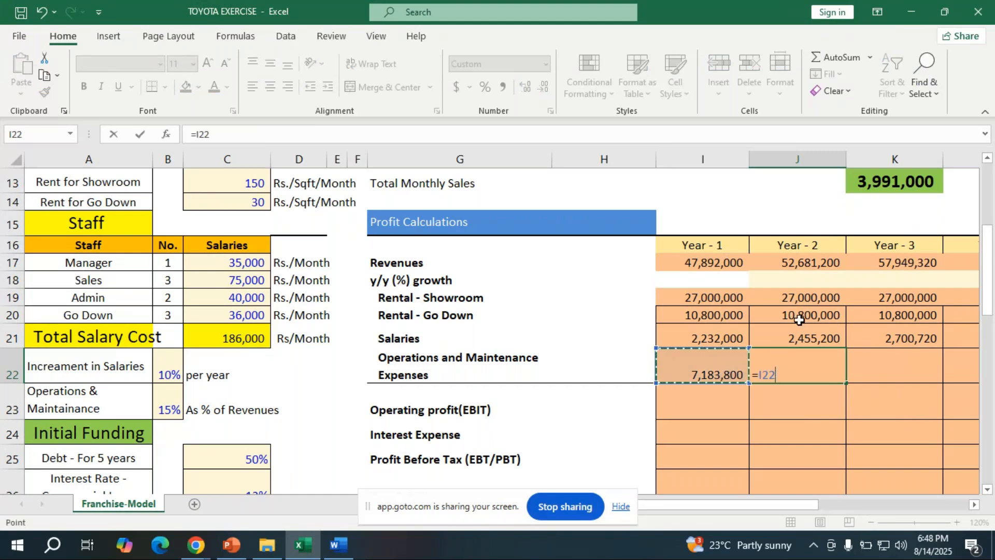
key("BackSpace")
key("BackSpace")
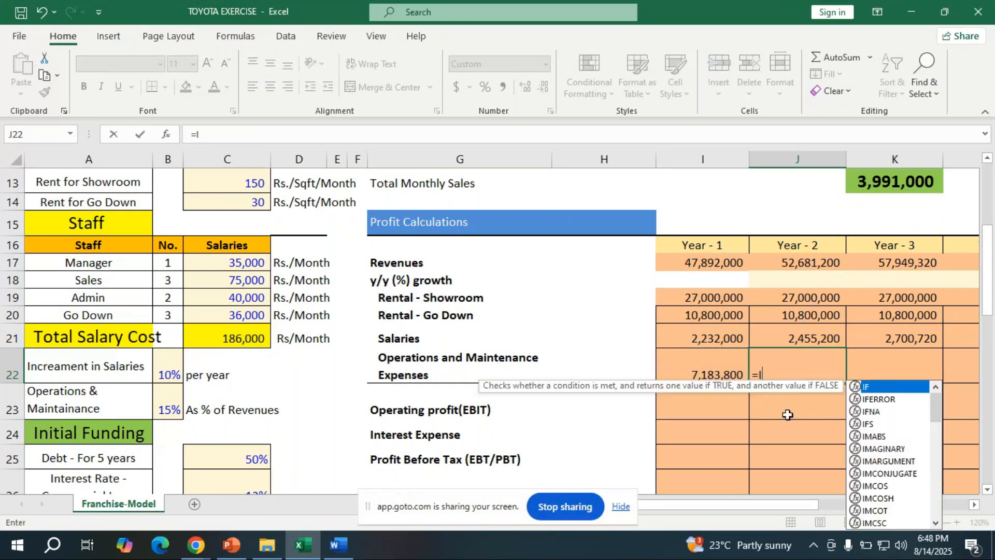
key("BackSpace")
left_click(810, 257)
type("*(1")
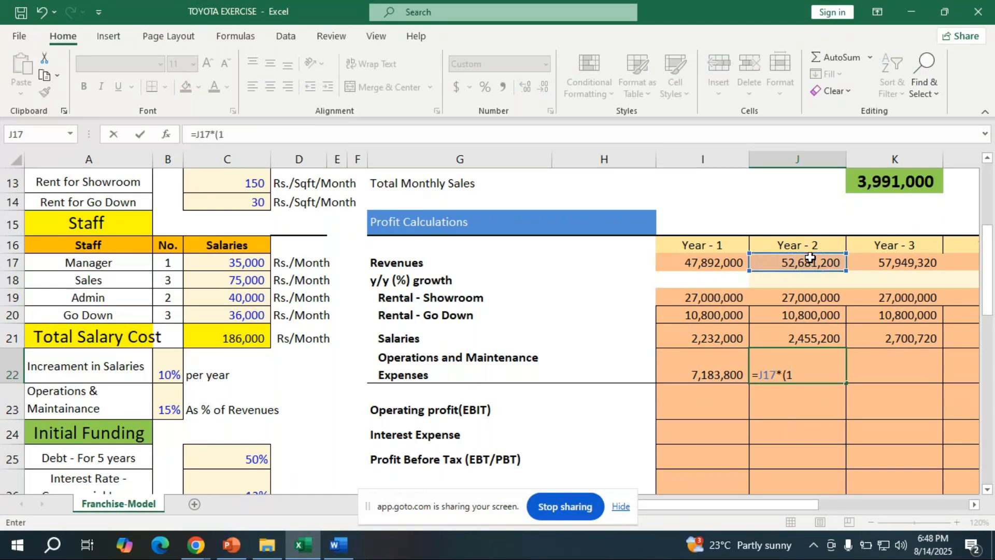
type("+15%)")
key("ctrl+Return")
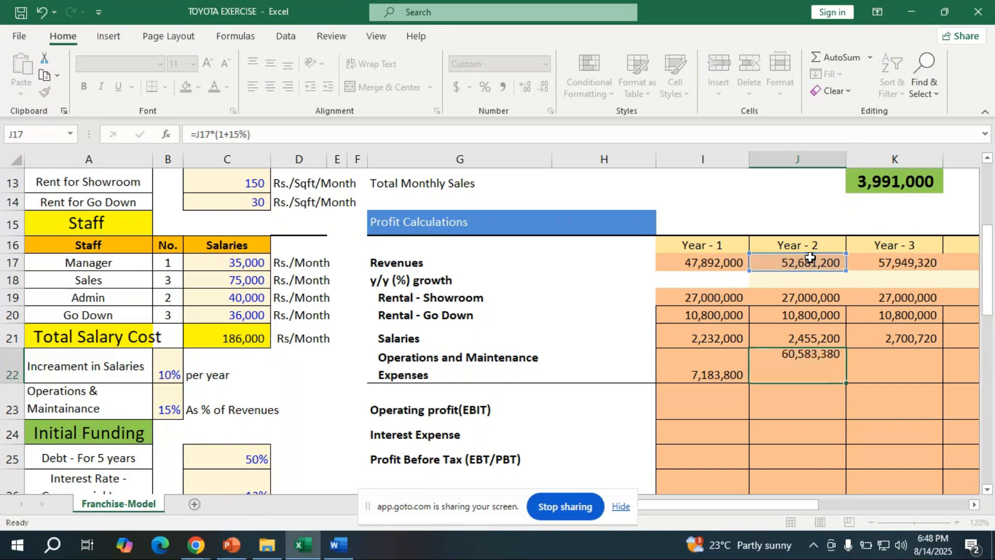
key("Return")
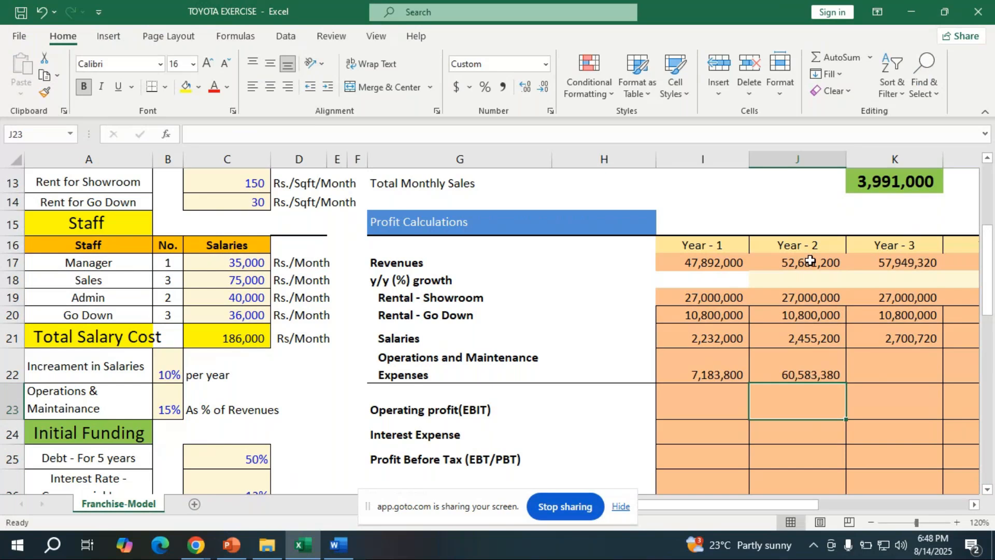
- Clear the Year - 2 expenses in J22 and erase the Year - 1 formula in I22 down to the equals sign
double_click(736, 375)
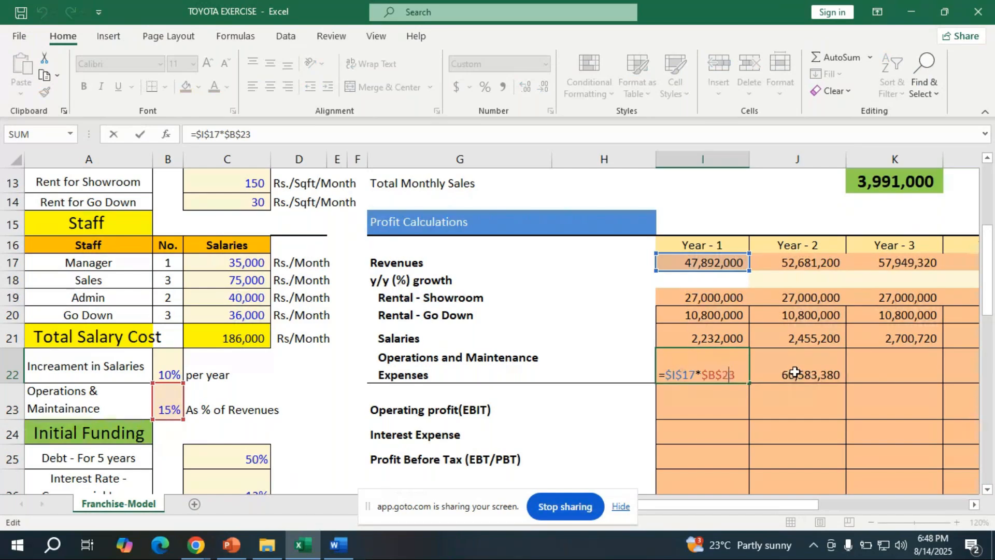
left_click_drag(795, 372, 724, 377)
double_click(724, 377)
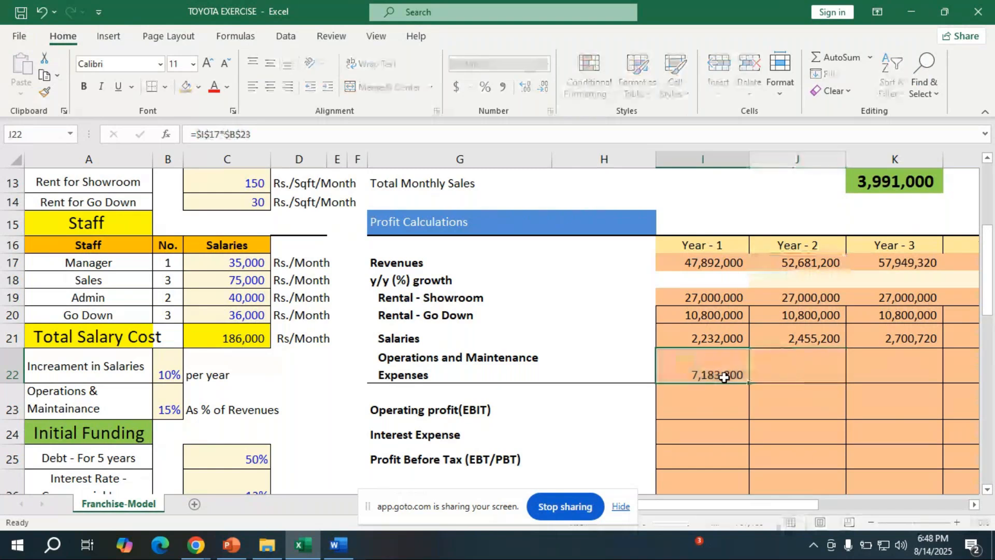
key("BackSpace")
key("BackSpace")
key("BackSpace")
key("BackSpace")
key("BackSpace")
key("BackSpace")
key("BackSpace")
key("BackSpace")
key("BackSpace")
key("BackSpace")
key("BackSpace")
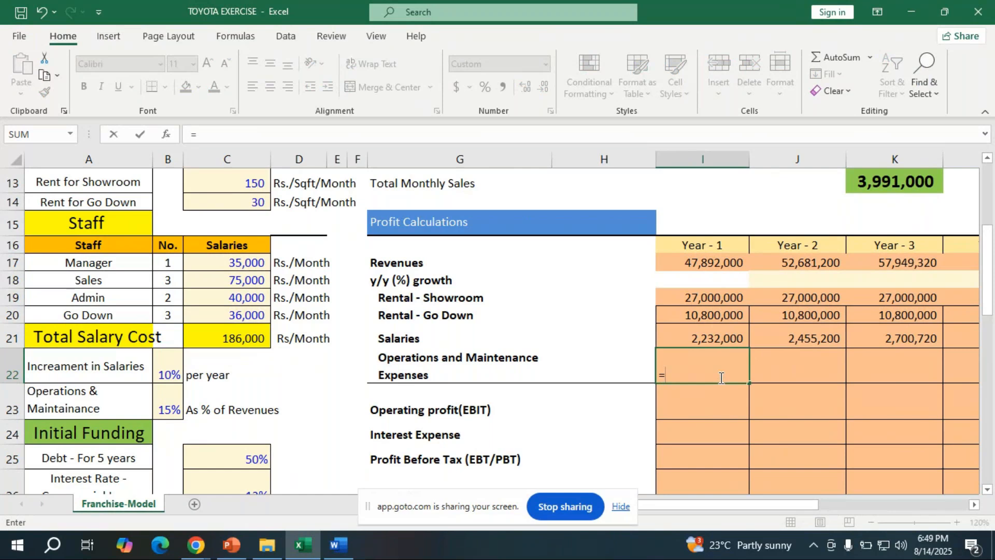
- Enter =I17*B23 in I22 as the Year - 1 Operations and Maintenance Expenses, based on revenues and the maintenance percentage
left_click(729, 265)
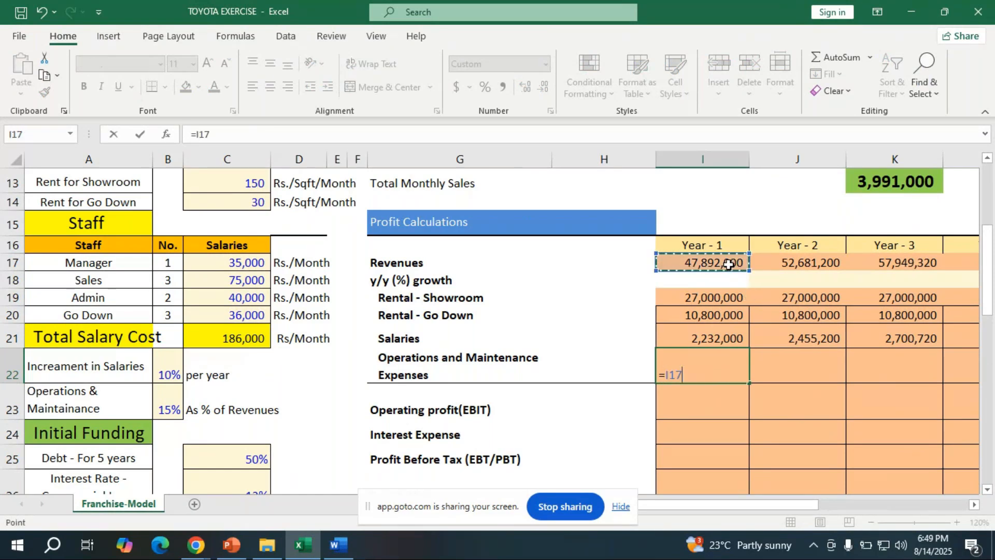
type("*")
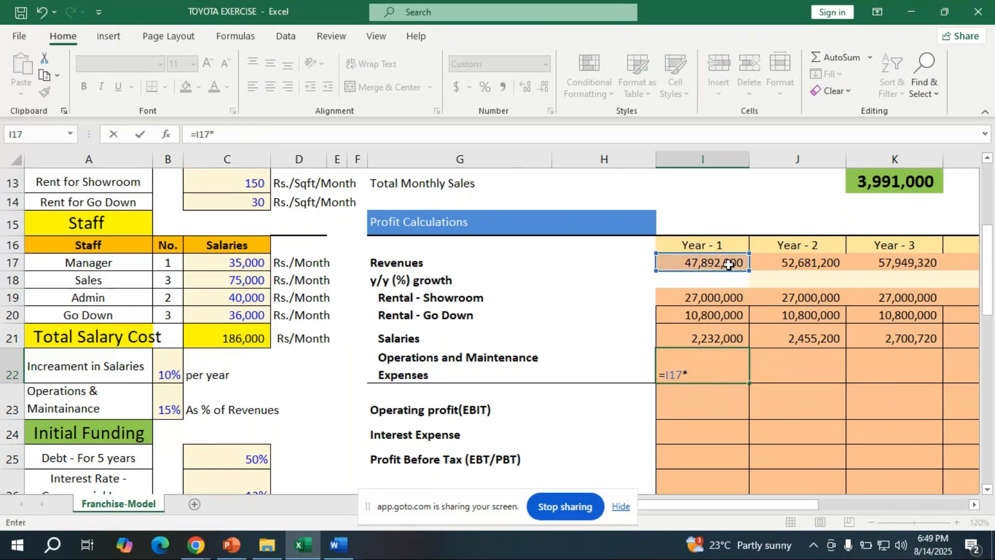
left_click(176, 409)
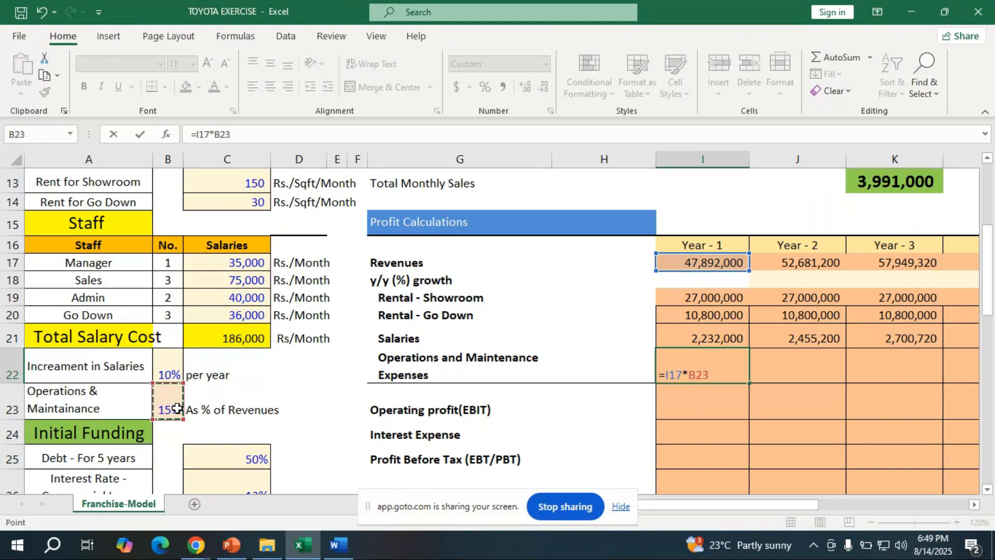
key("Return")
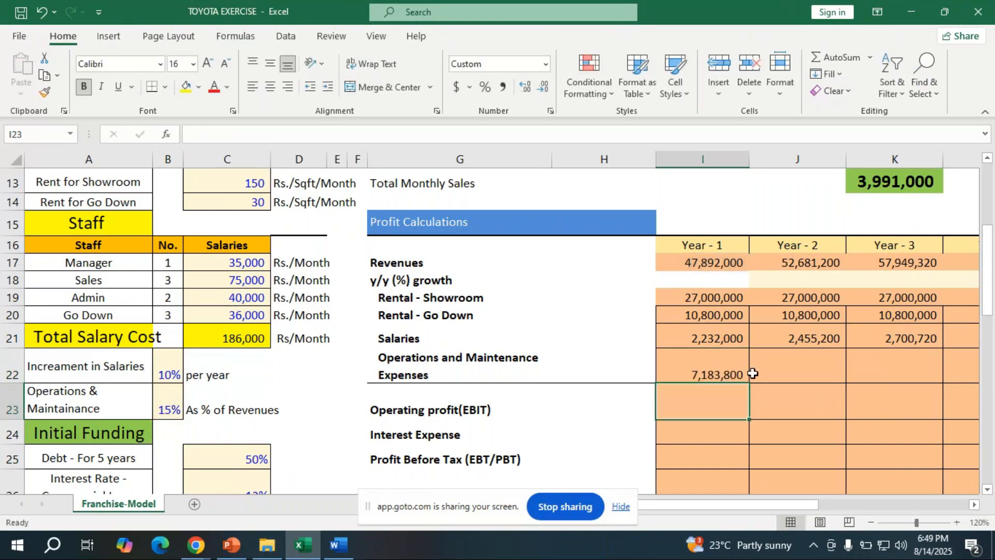
- Make only the maintenance percentage reference absolute in I22, so the formula reads =I17*$B$23
left_click(689, 342)
left_click(695, 352)
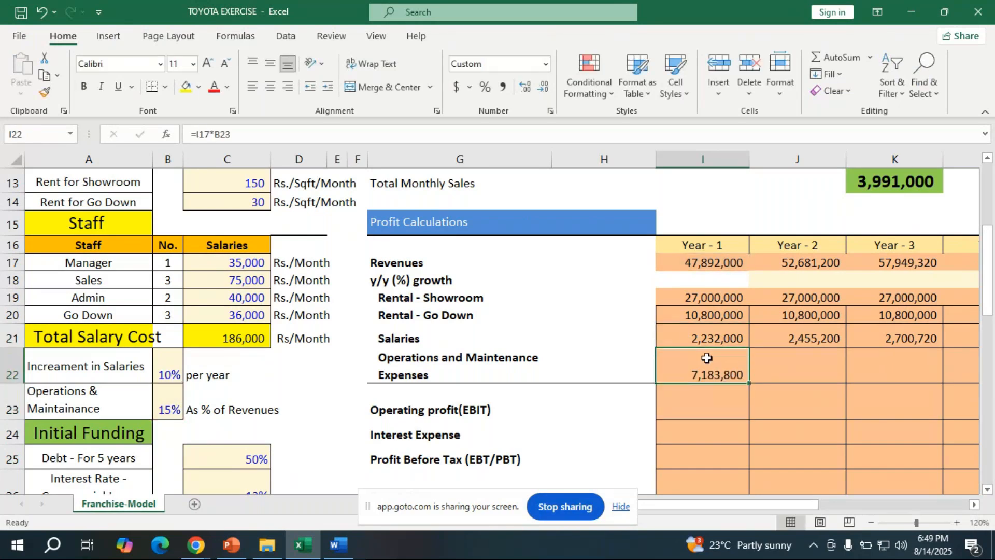
double_click(695, 369)
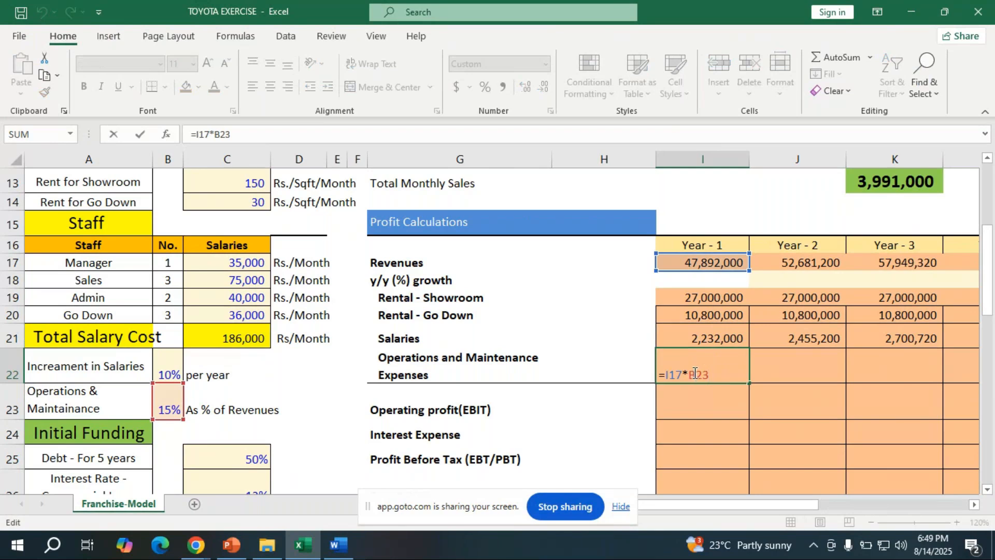
key("F4")
key("Return")
- Fill the Operations and Maintenance Expenses formula from I22 across to Year - 5 and review the completed row
left_click(694, 373)
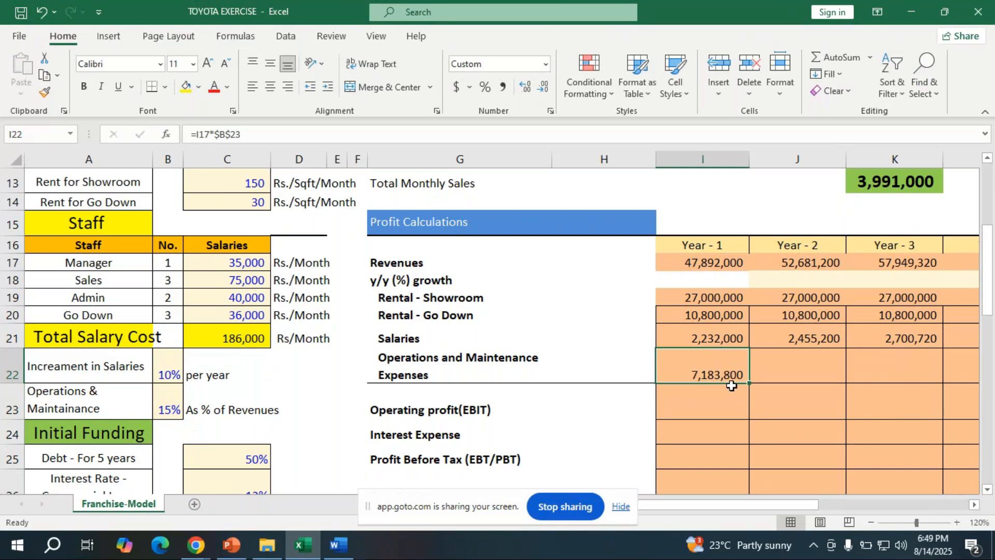
left_click_drag(750, 383, 894, 390)
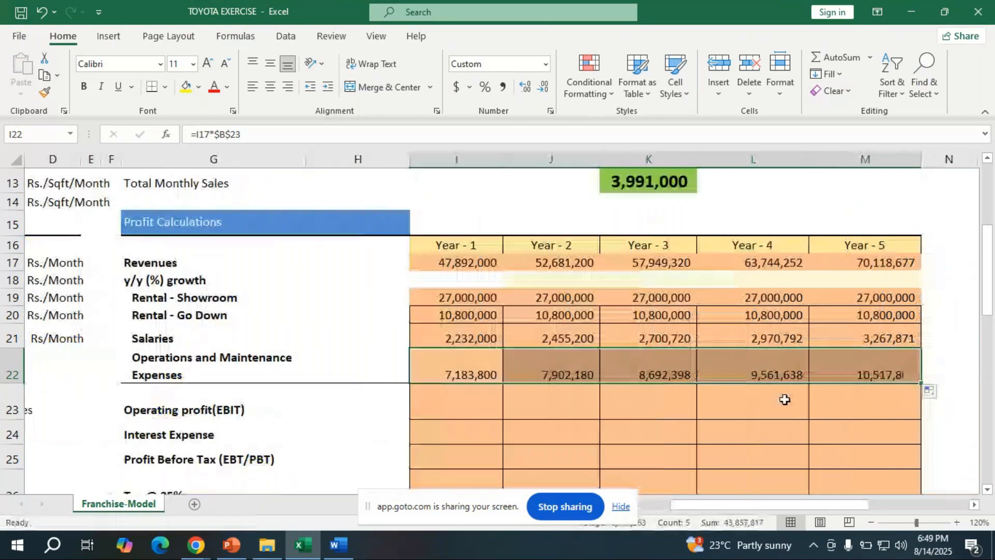
left_click_drag(860, 513, 803, 516)
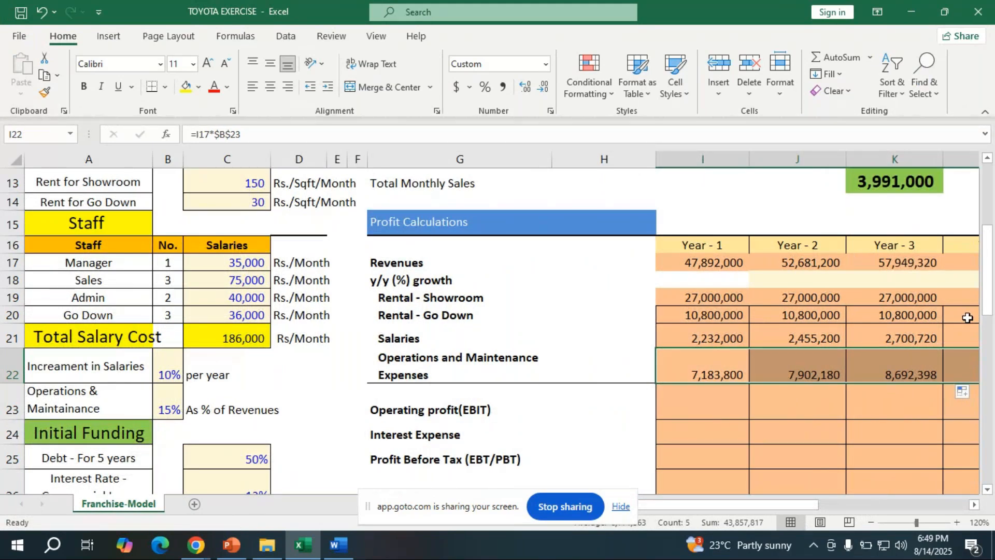
left_click(877, 412)
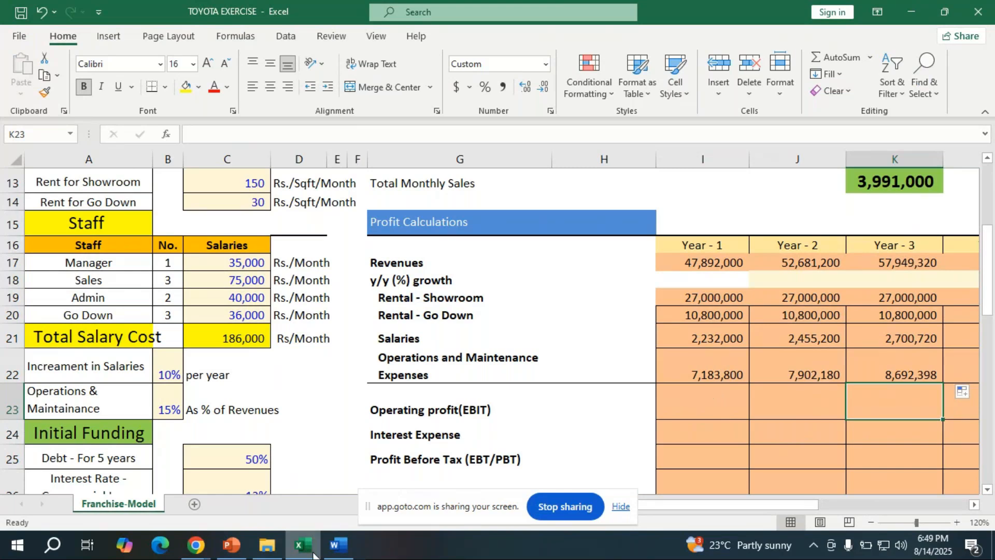
left_click_drag(776, 508, 827, 487)
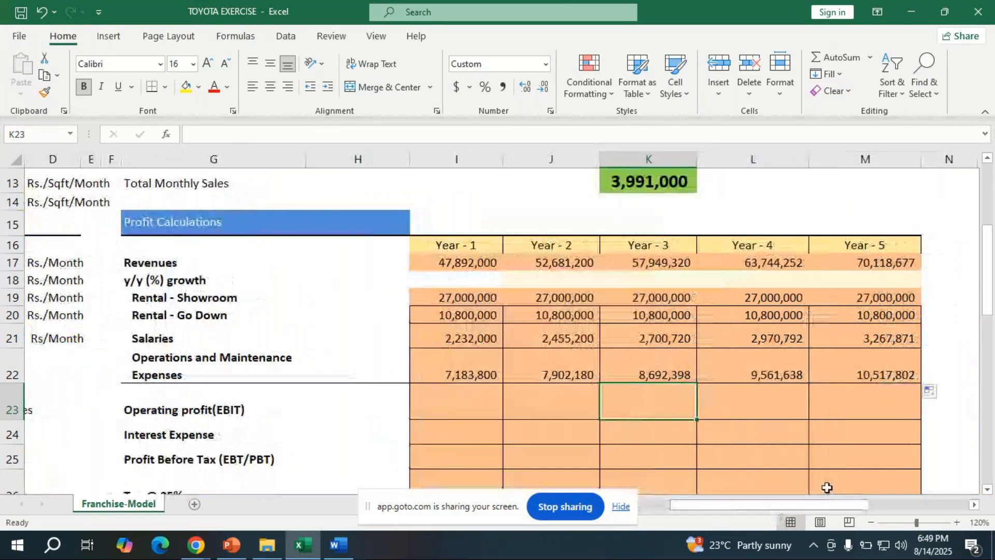
- Switch to the GoTo Meeting window to check the class chat and participants, and return to the TOYOTA EXERCISE workbook
mouse_move(196, 544)
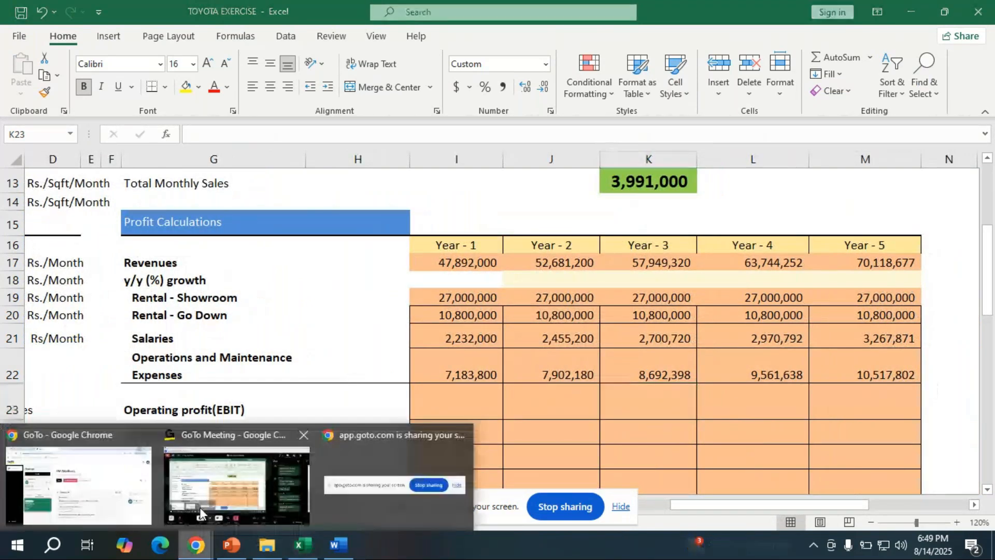
left_click(215, 483)
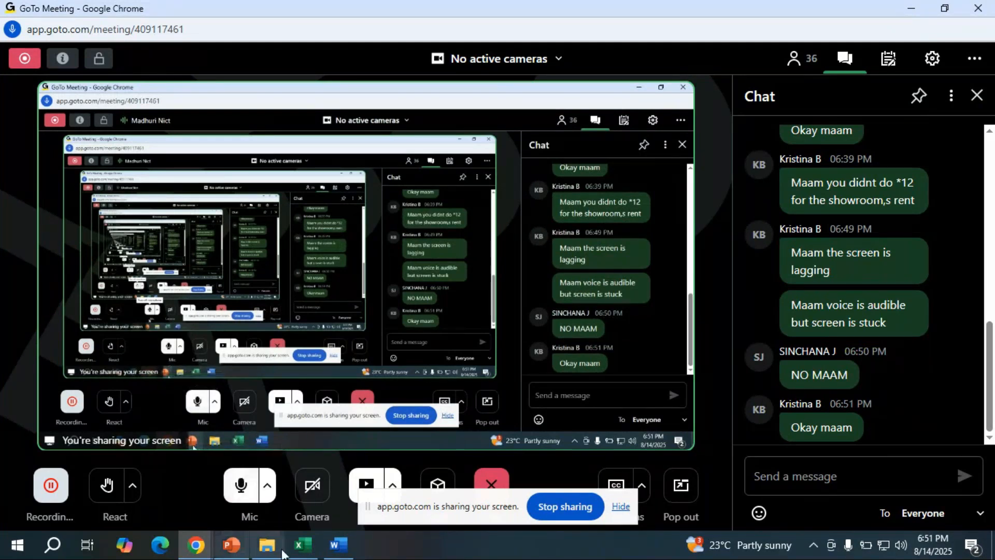
mouse_move(302, 551)
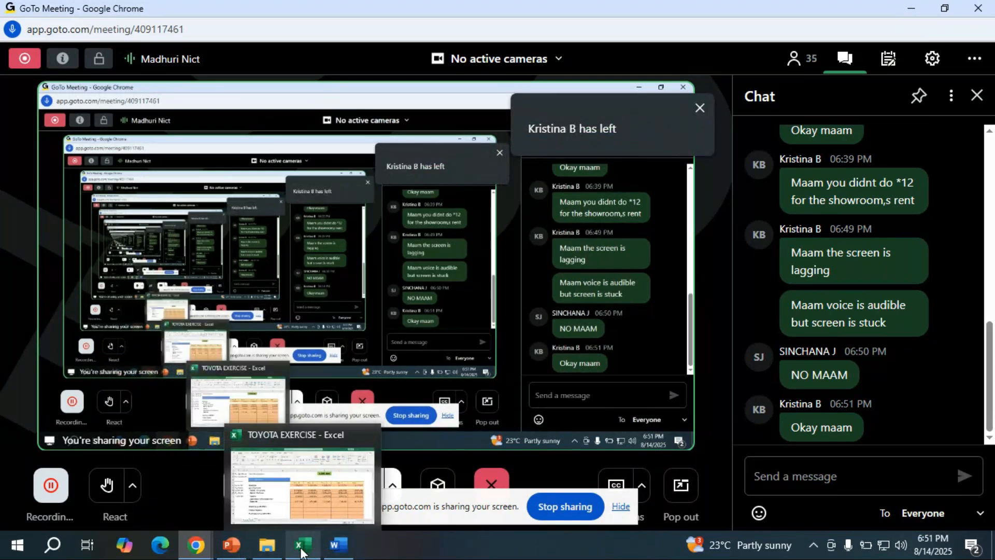
mouse_move(192, 554)
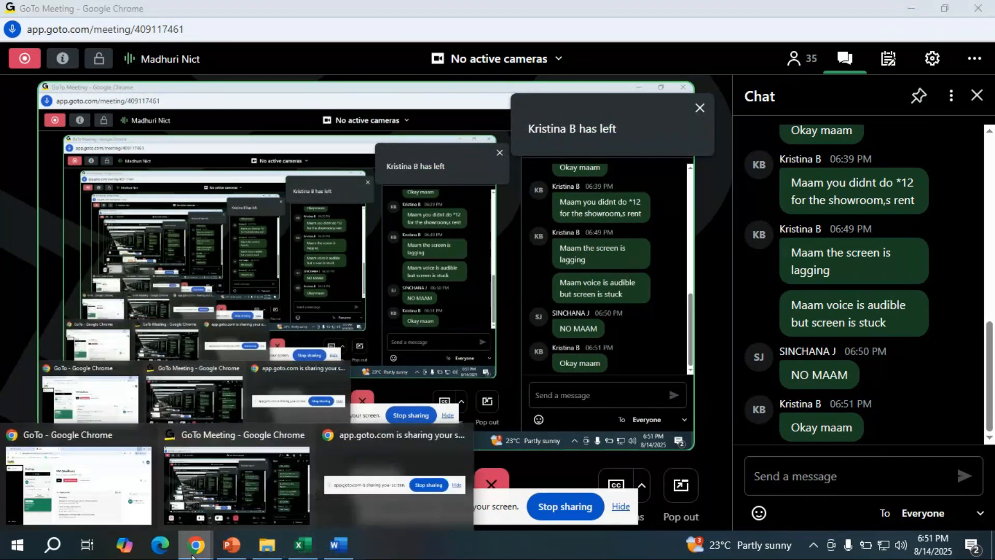
left_click(303, 544)
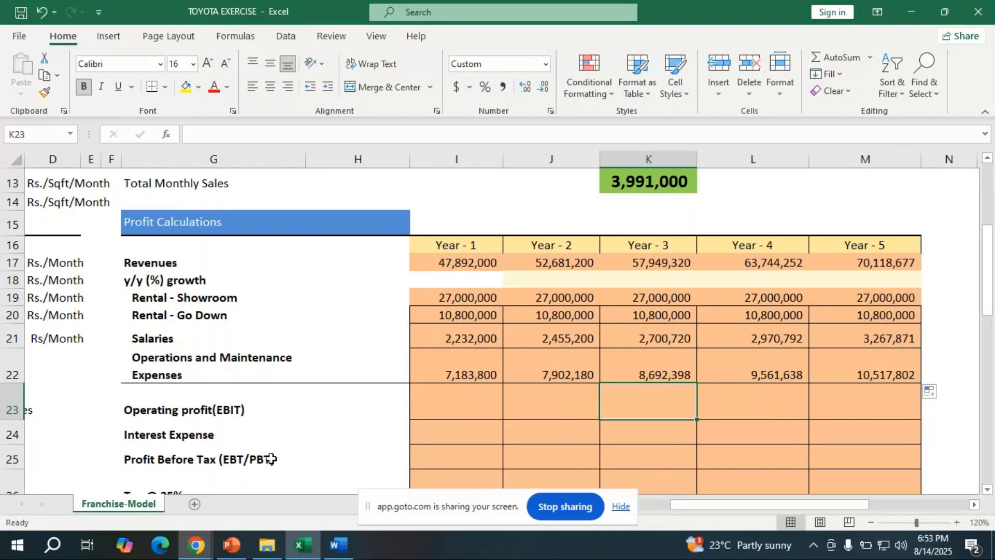
mouse_move(196, 544)
left_click(225, 493)
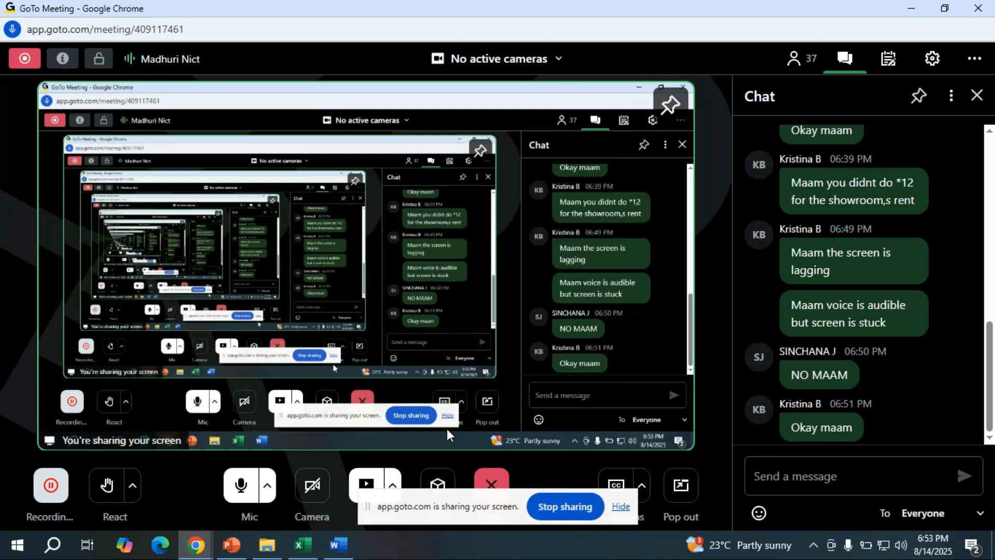
left_click(305, 545)
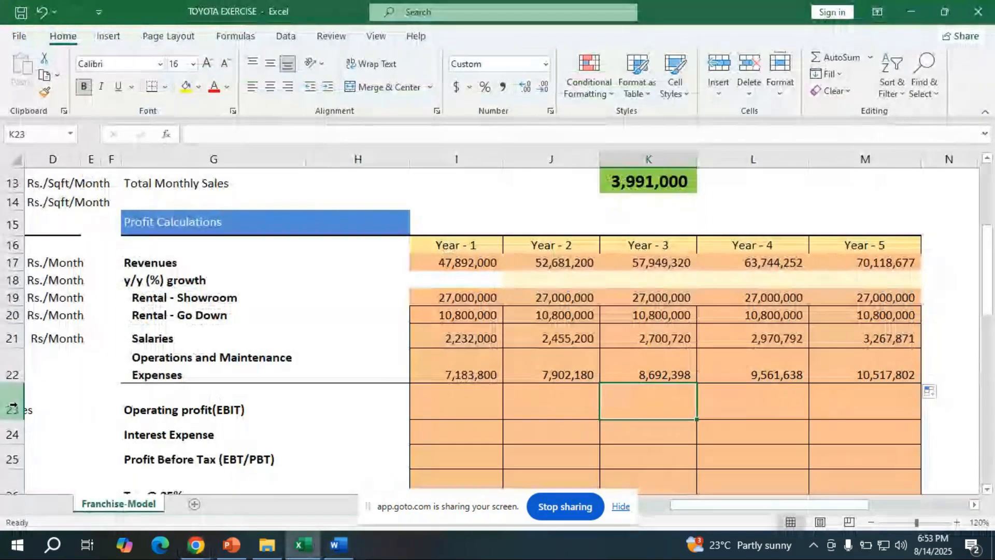
left_click(6, 407)
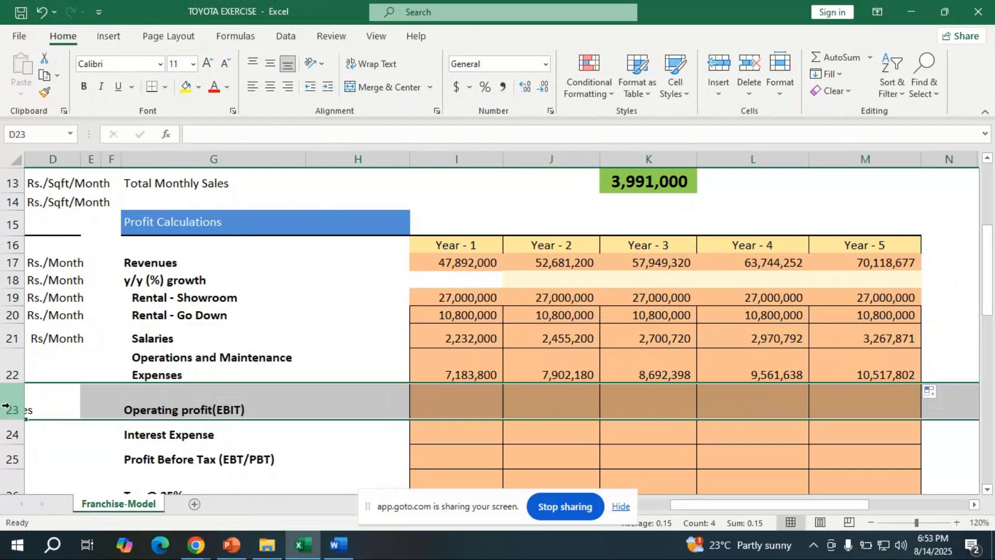
right_click(5, 407)
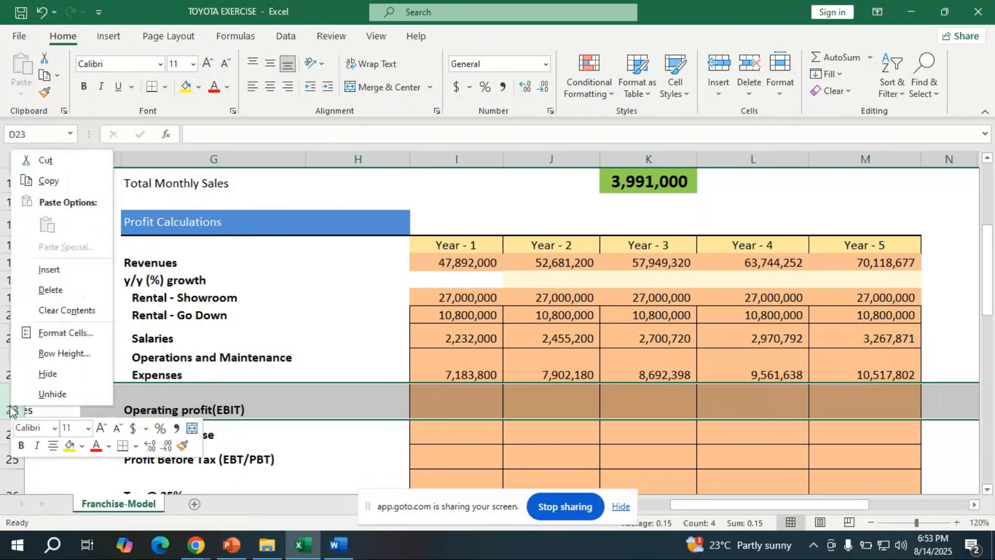
left_click(49, 268)
left_click(139, 417)
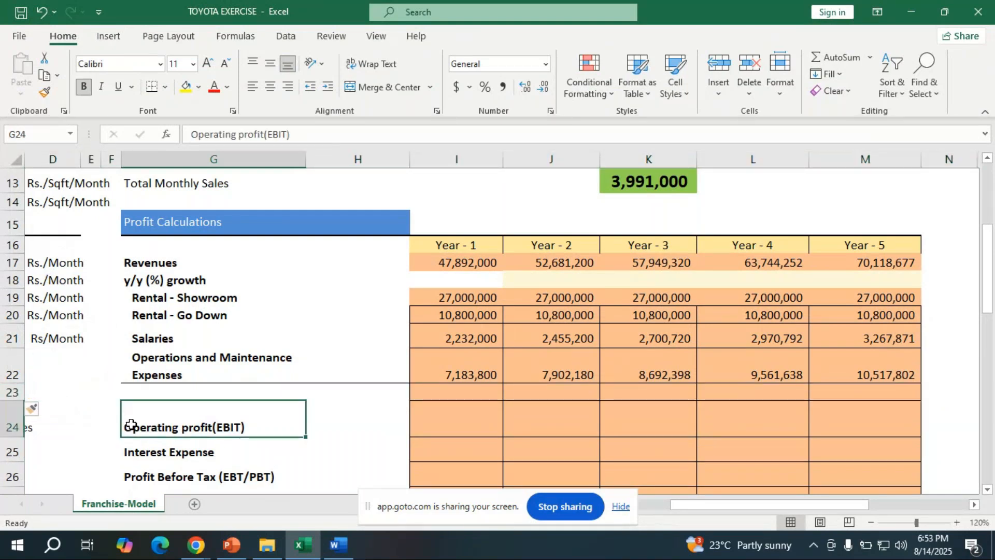
key("ctrl+z")
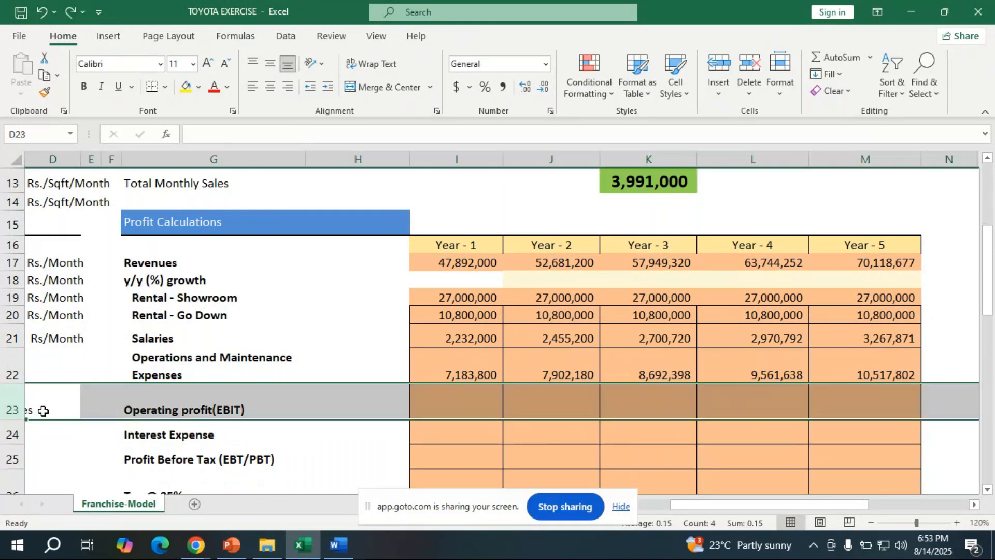
- Insert a new row 23 above Operating profit(EBIT) and label it TOTAL EXPENSES in G23
right_click(6, 407)
left_click(70, 267)
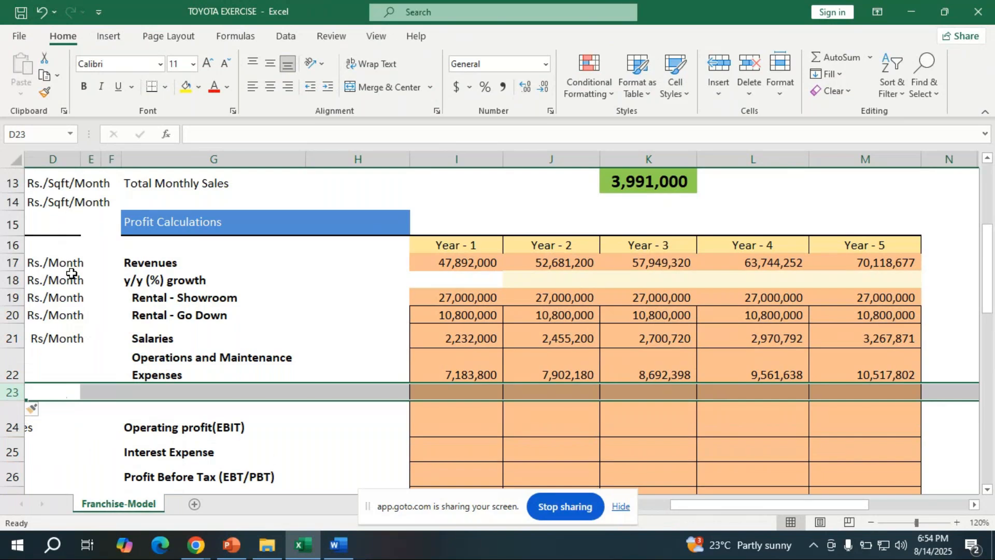
left_click(193, 391)
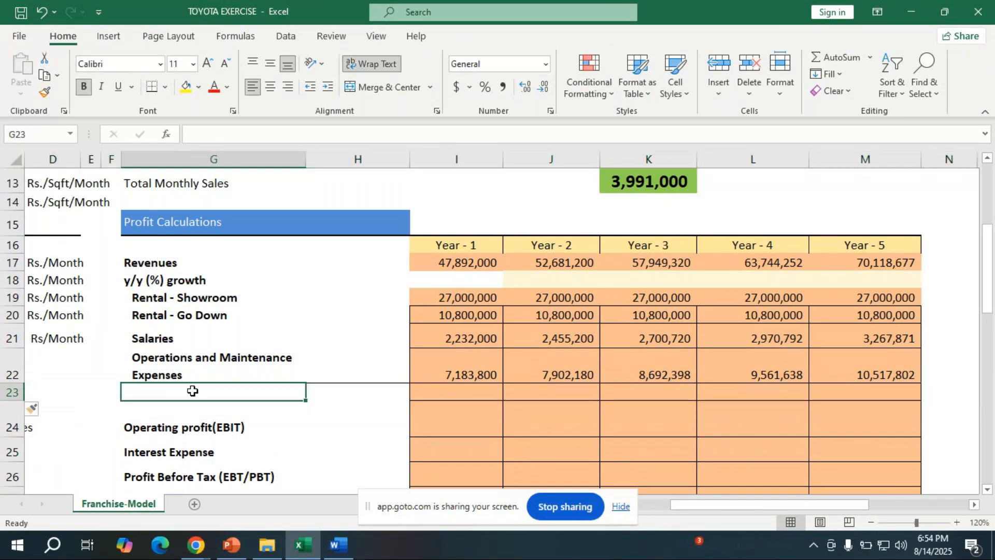
type("tot")
key("BackSpace")
key("BackSpace")
key("BackSpace")
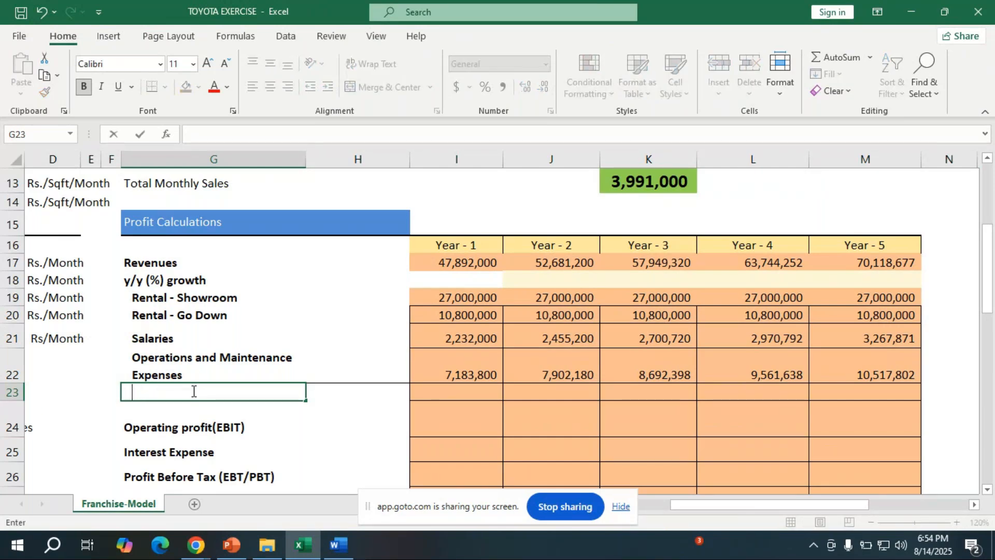
type("T")
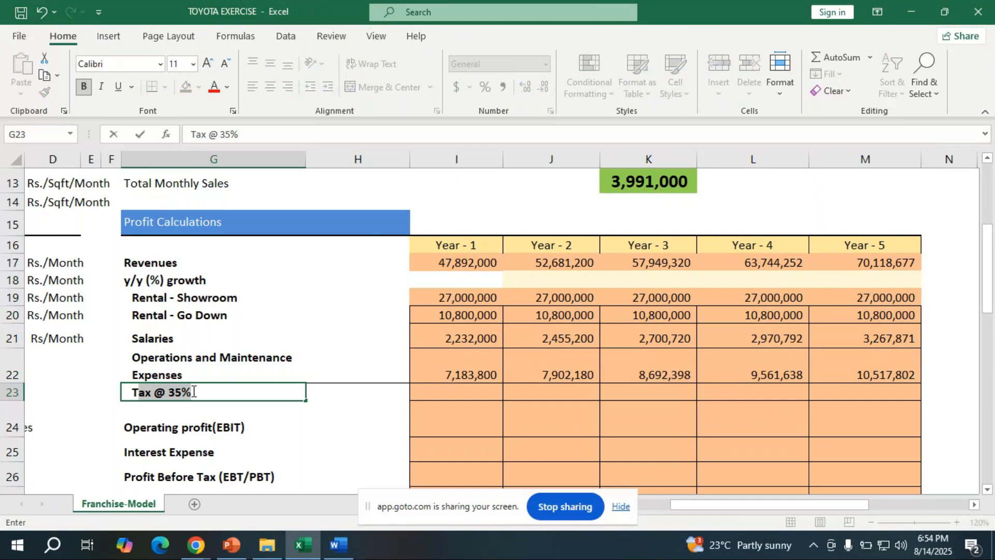
type("O")
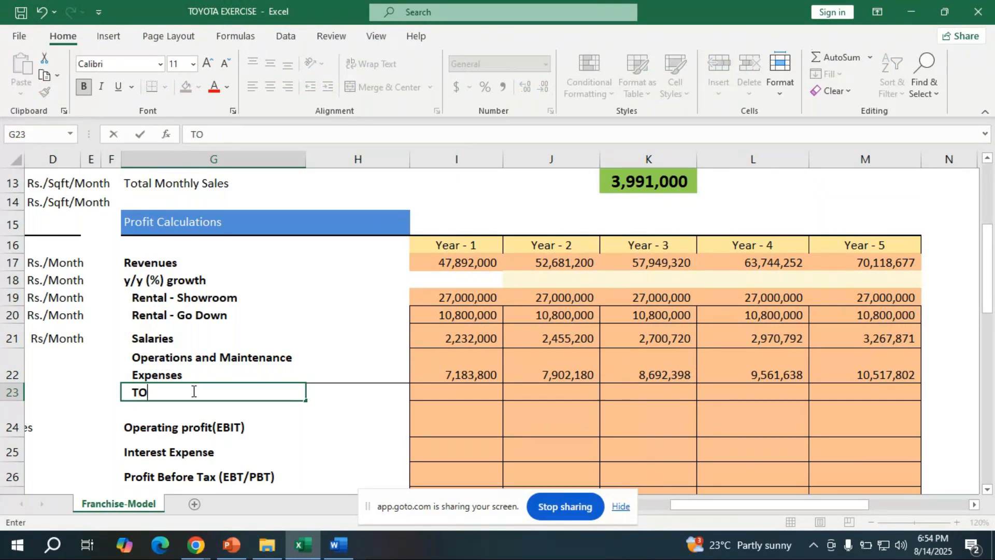
type("TAL EXPENSES")
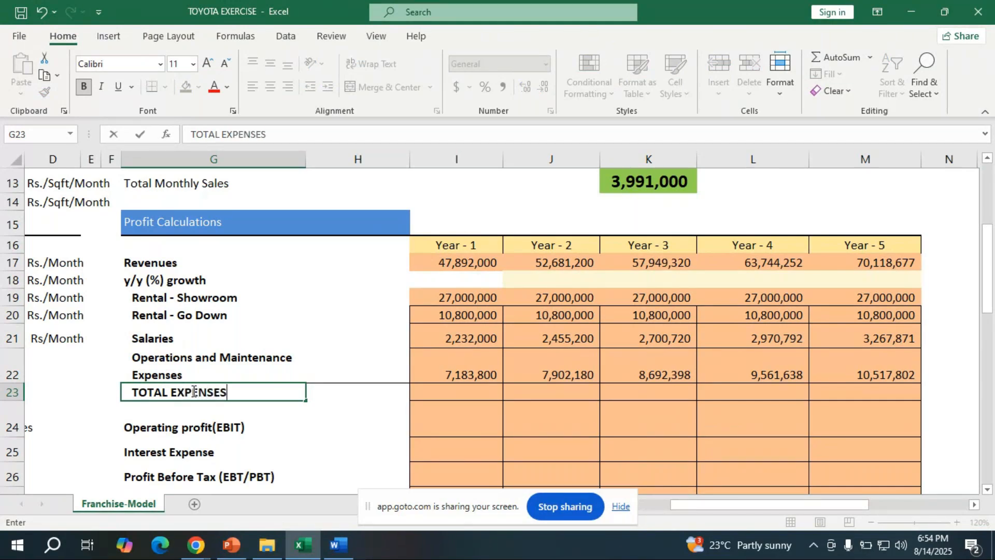
- Total the Year - 1 expenses in I23 with =SUM(I19:I22) and fill the formula across to Year - 5
left_click(430, 387)
type("=")
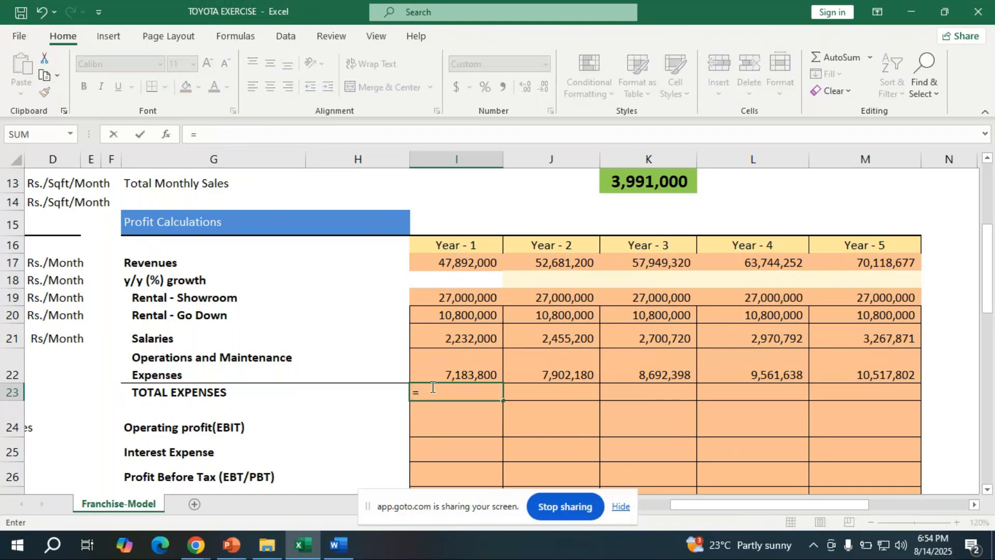
type("SUM")
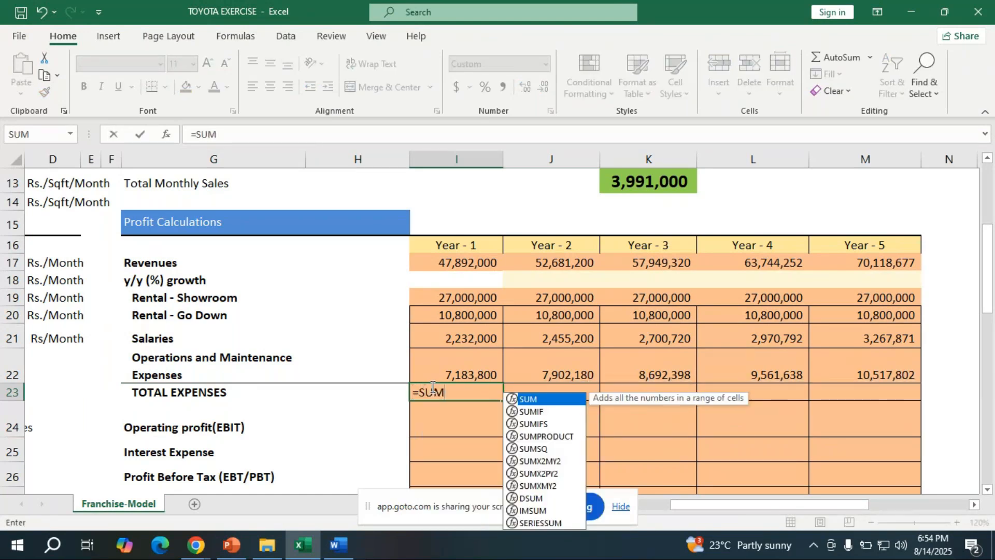
double_click(573, 403)
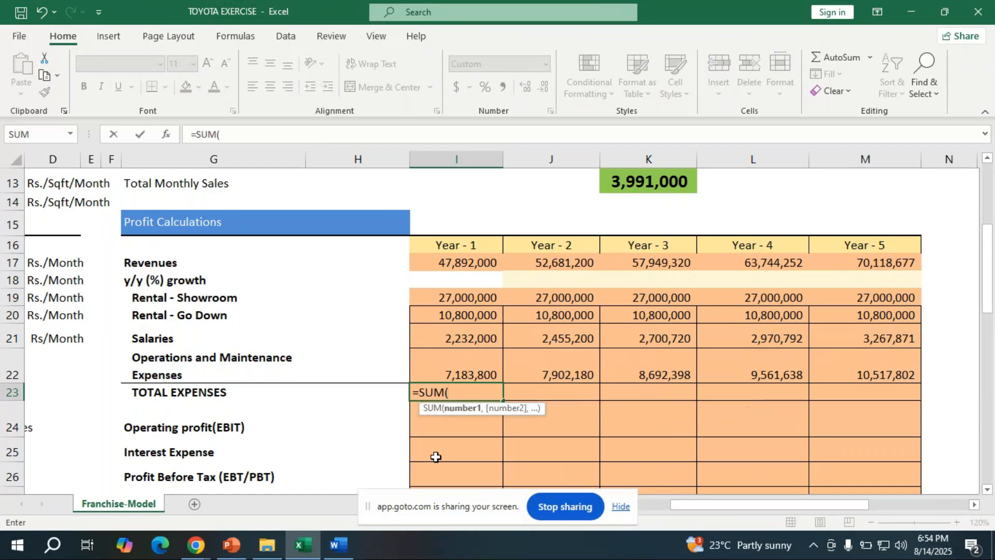
left_click_drag(481, 296, 477, 355)
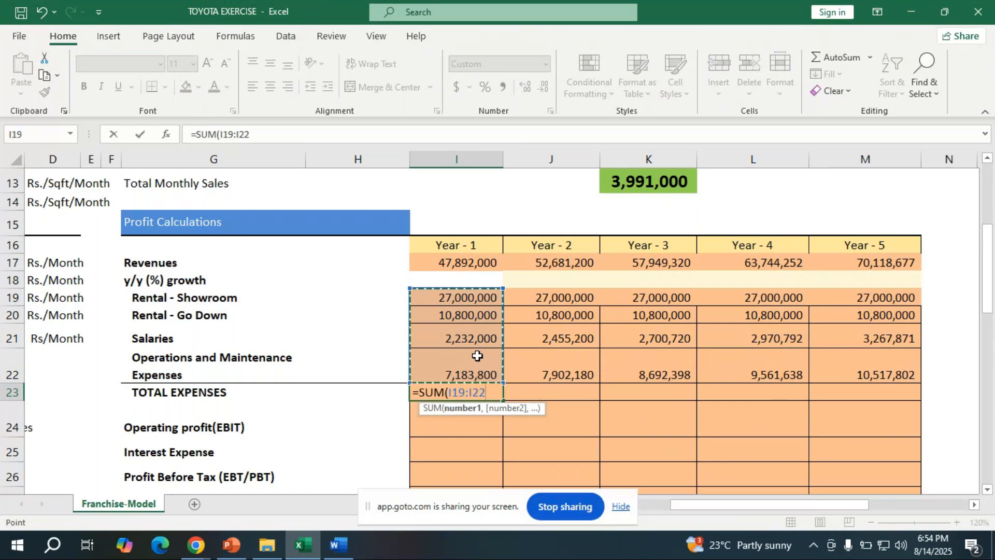
type(")")
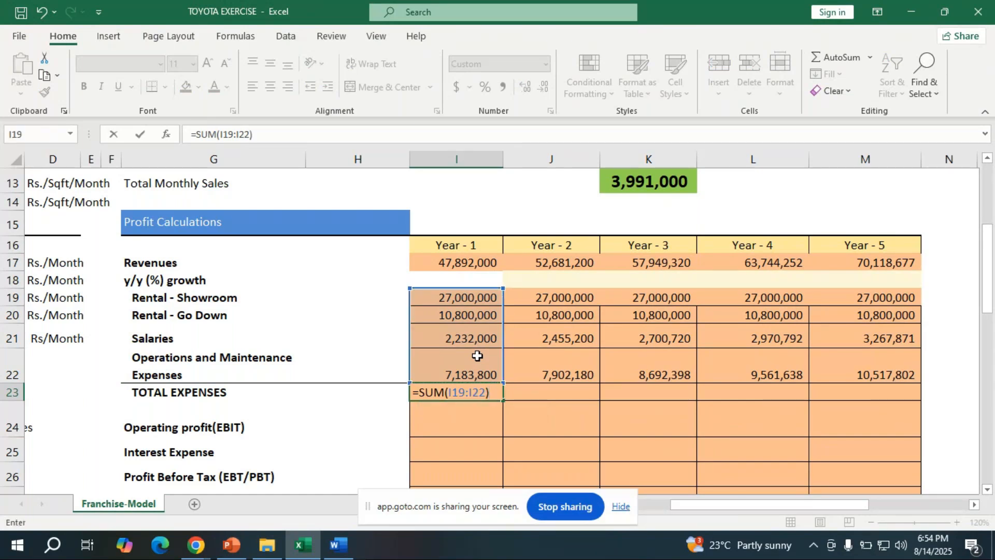
key("Return")
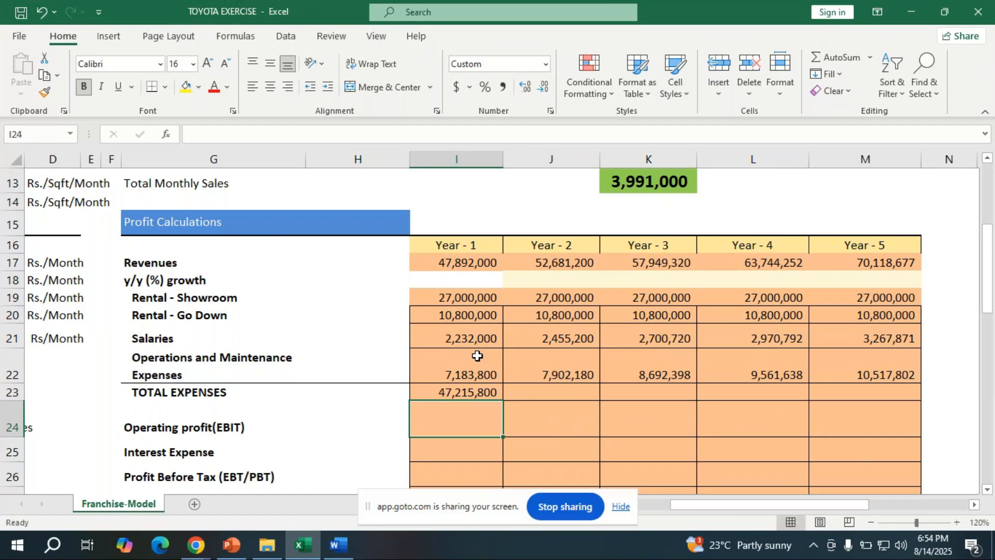
left_click(473, 390)
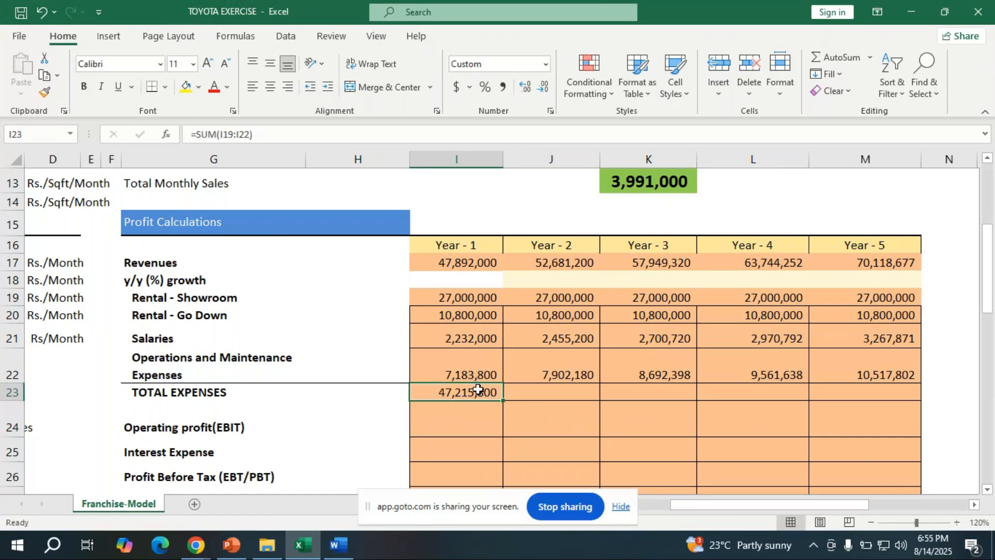
left_click_drag(501, 399, 902, 409)
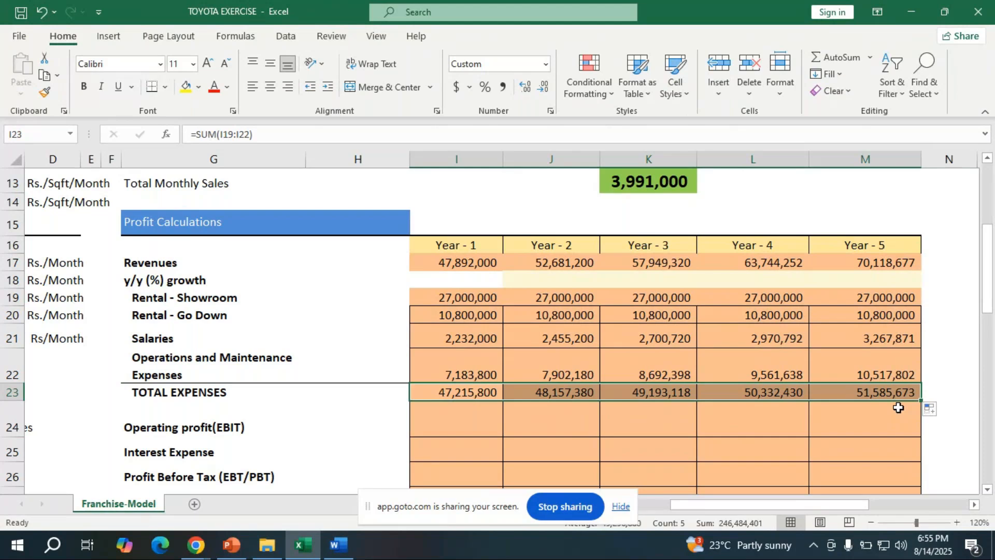
- Check the microphone controls in the GoTo Meeting window and go back to the workbook's completed TOTAL EXPENSES row
left_click(198, 547)
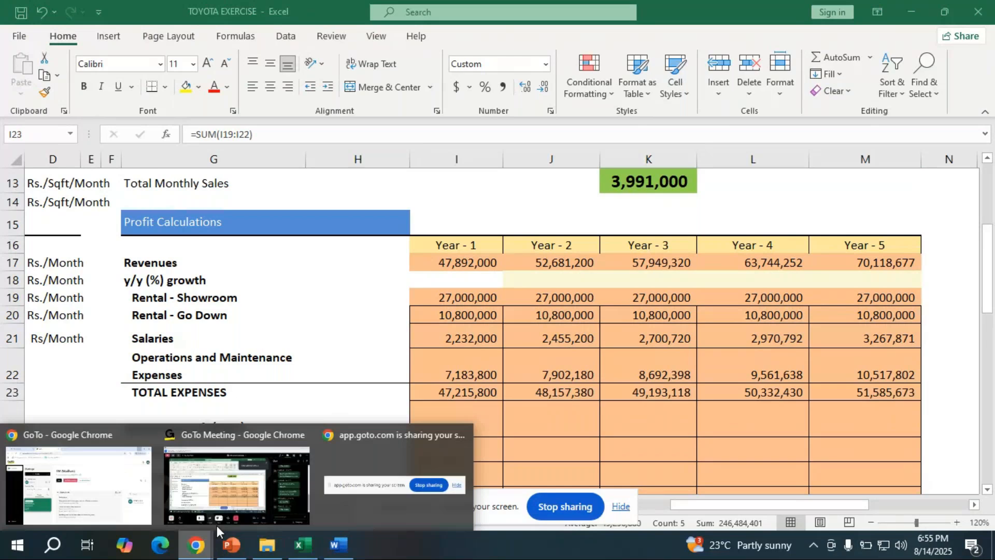
left_click(234, 499)
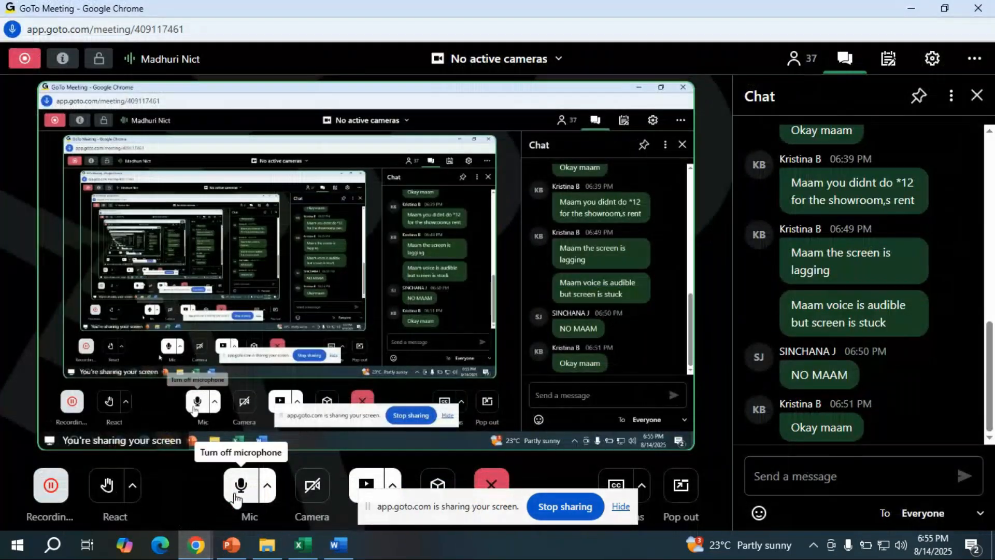
mouse_move(299, 552)
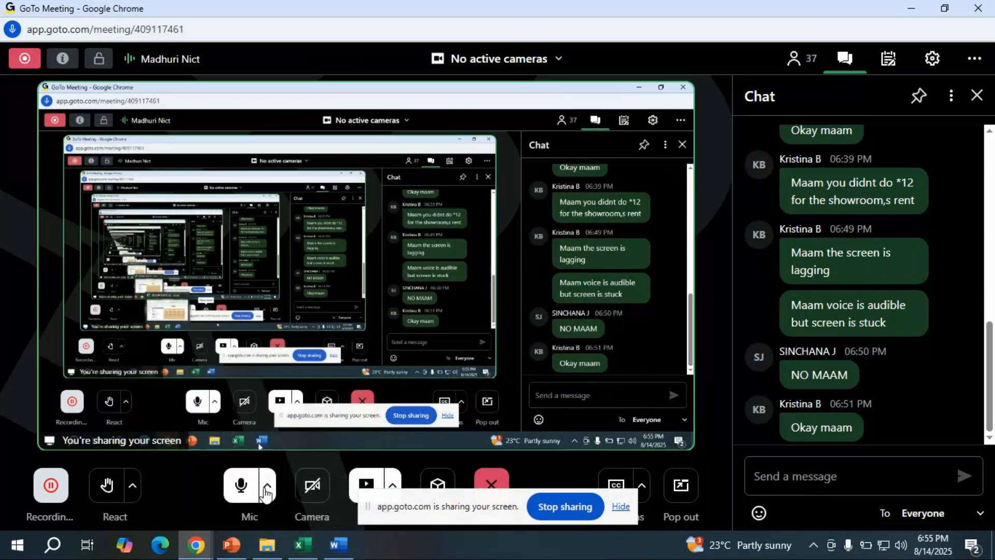
left_click(301, 544)
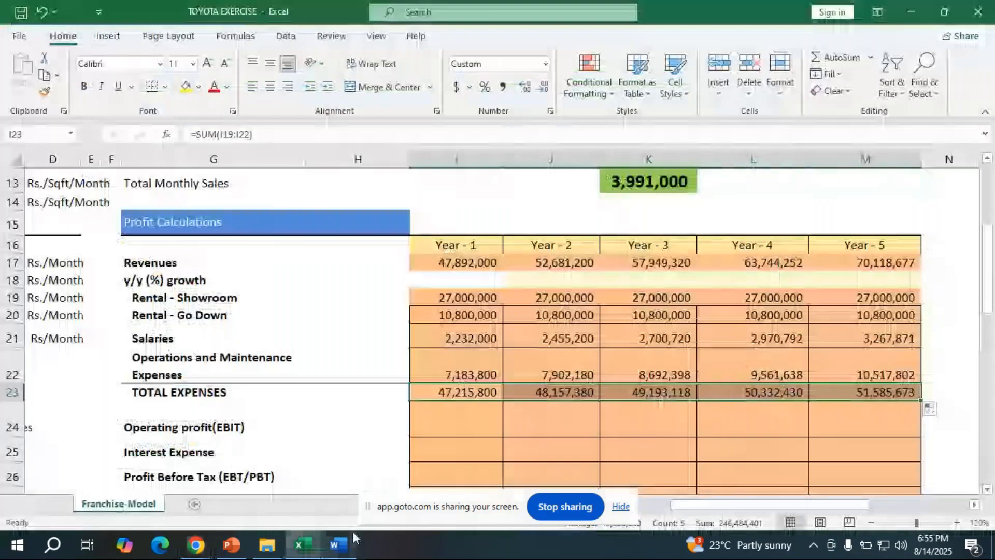
- Turn the microphone on in GoTo Meeting and return to the workbook at I24, the Year - 1 Operating profit(EBIT) cell
mouse_move(354, 534)
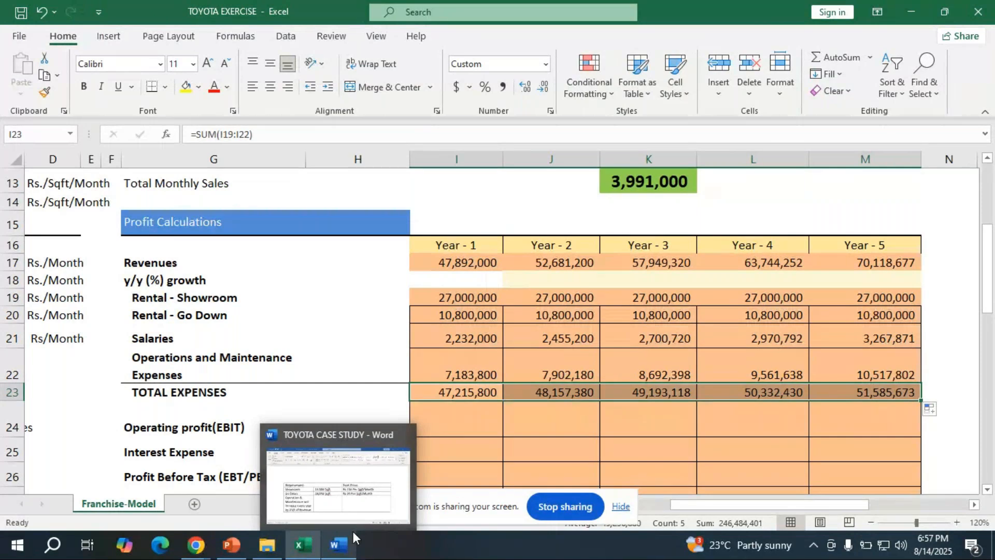
mouse_move(194, 549)
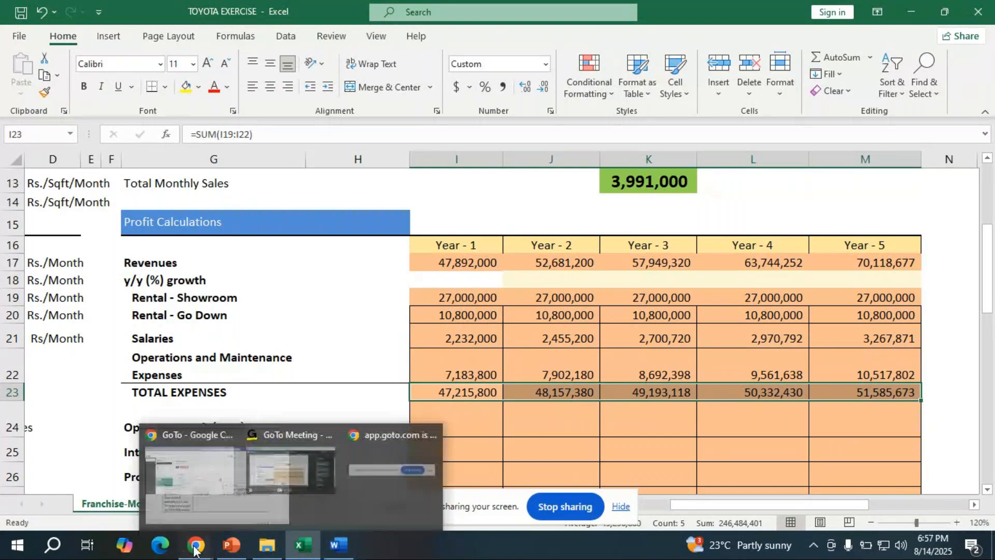
left_click(203, 518)
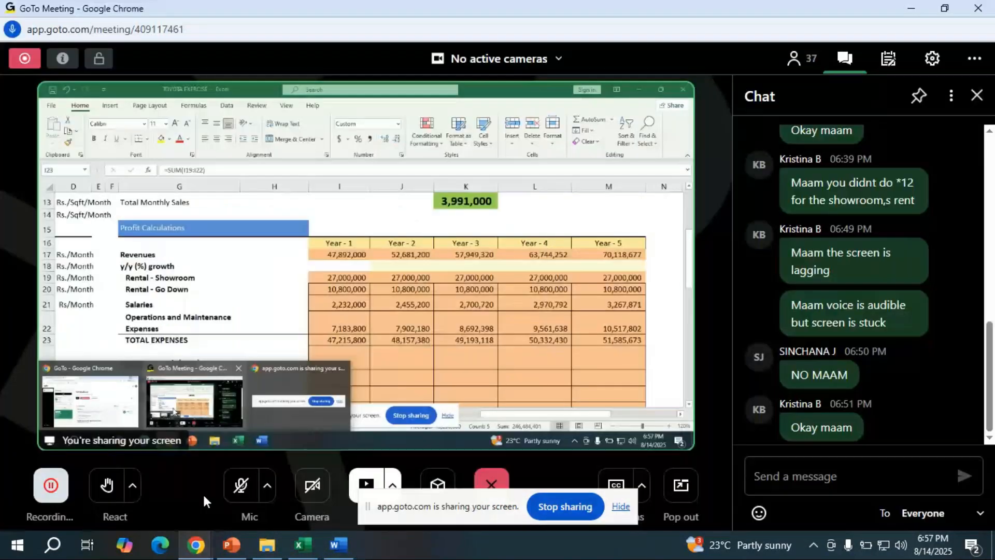
left_click(240, 490)
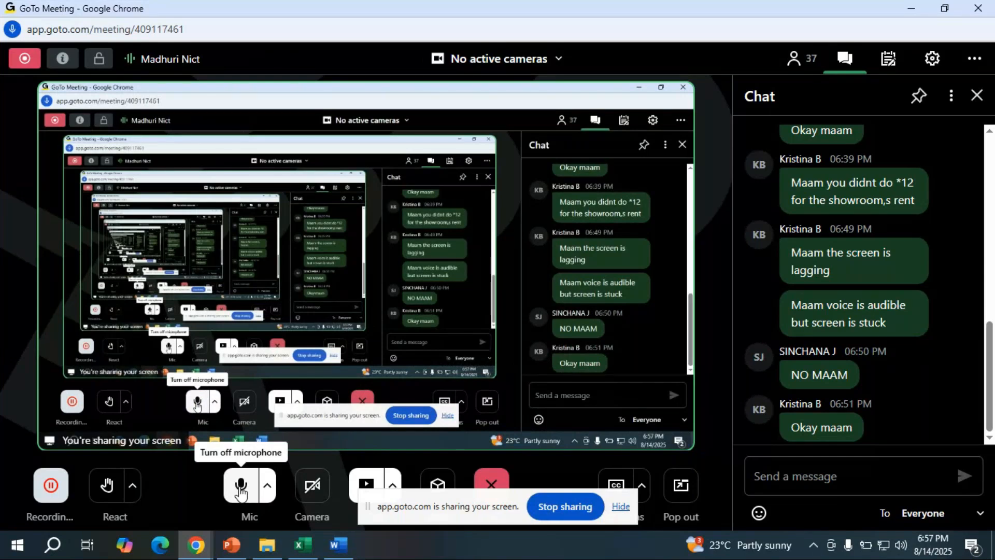
left_click(303, 544)
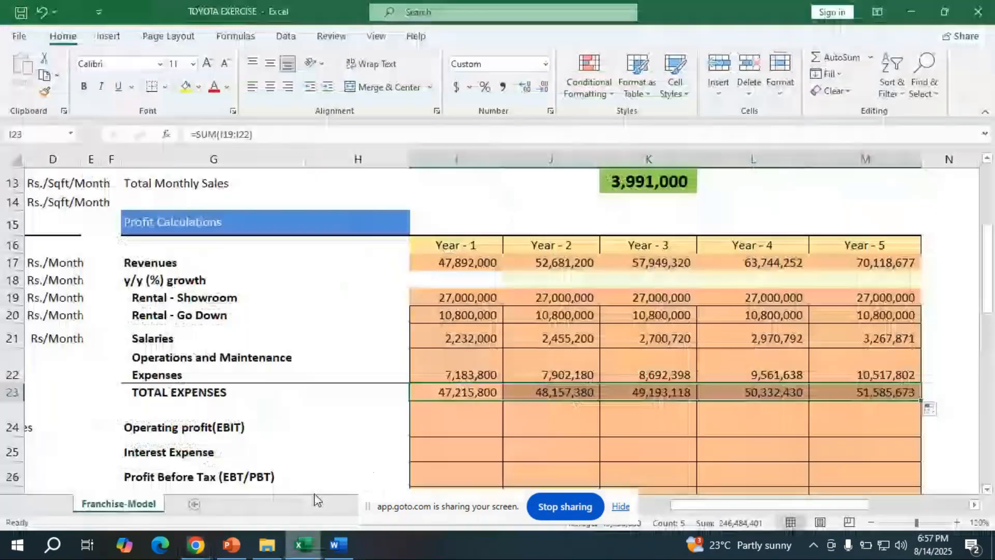
left_click(441, 424)
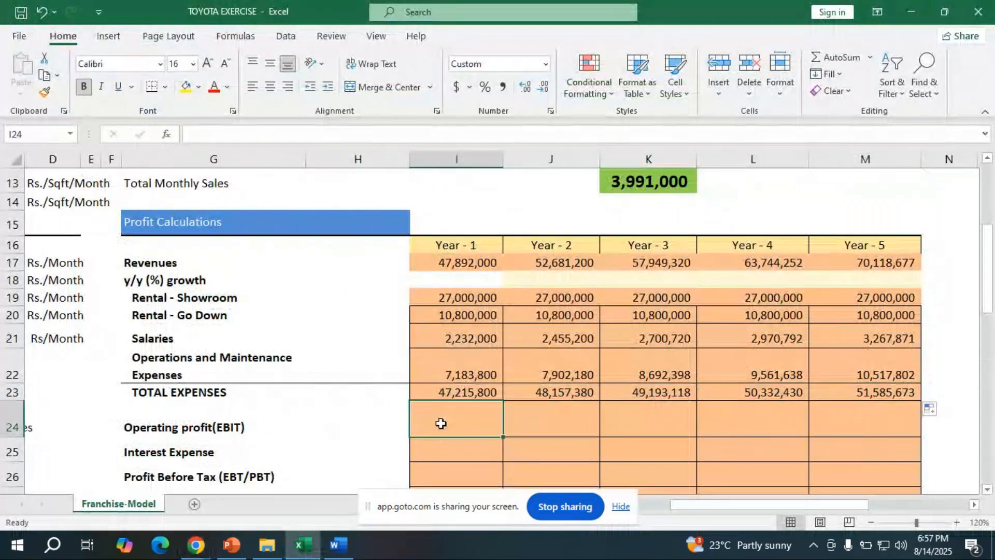
- Calculate the Year - 1 Operating profit(EBIT) in I24 with =I17-I23 and fill the formula across to Year - 5
double_click(440, 423)
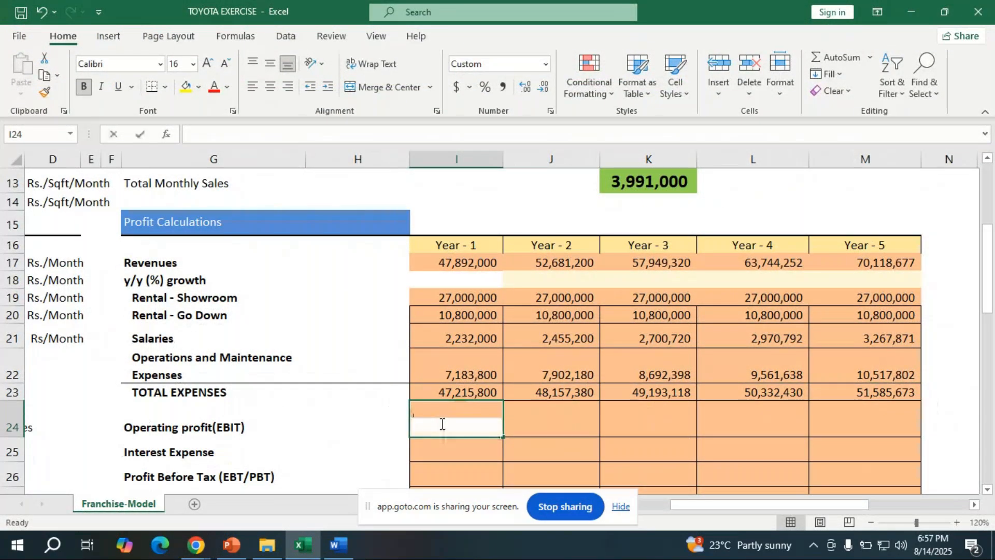
type("=")
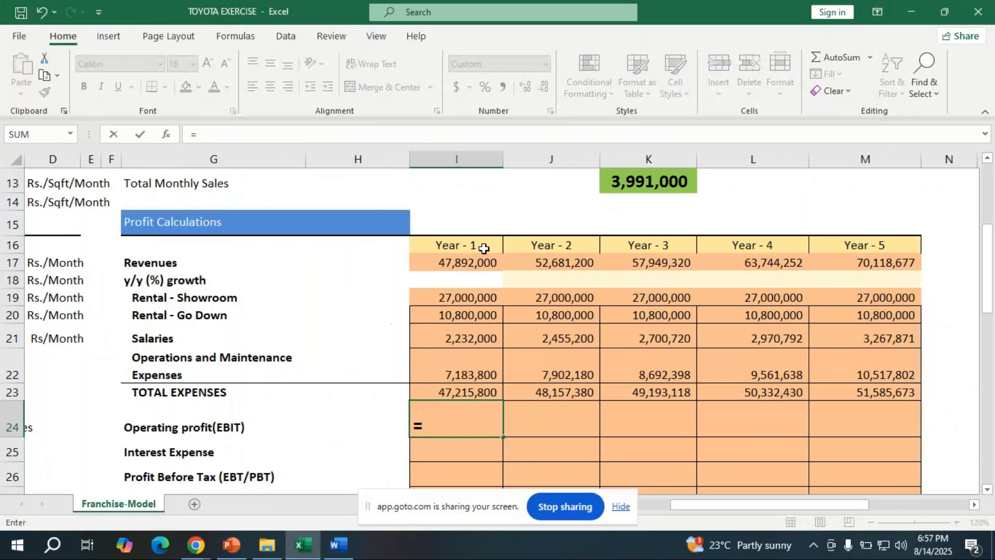
left_click(469, 273)
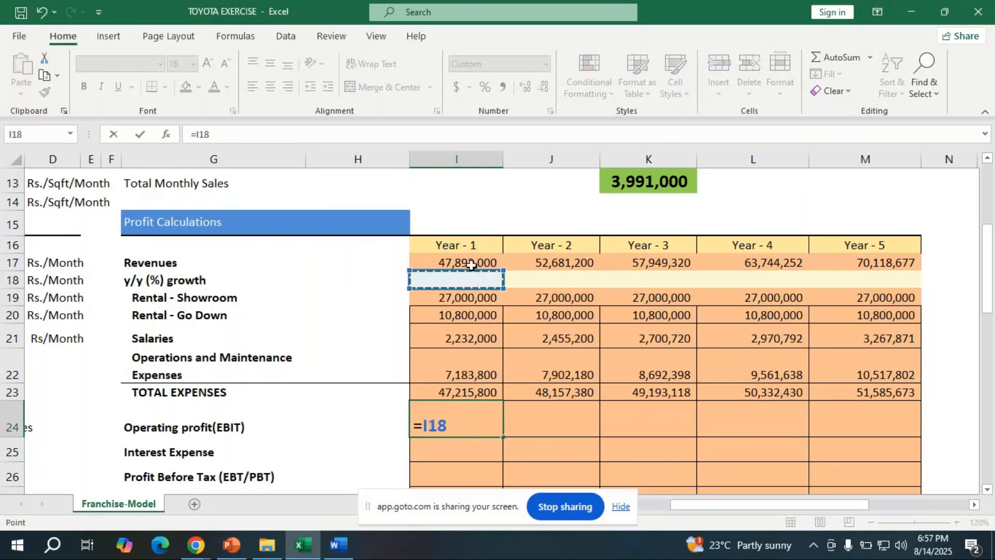
left_click(473, 263)
type("-")
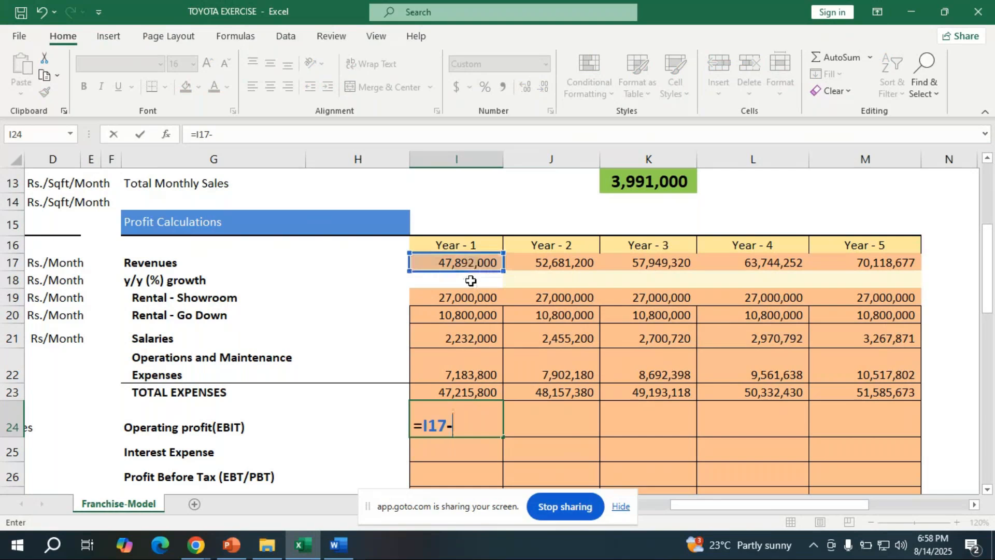
left_click(474, 394)
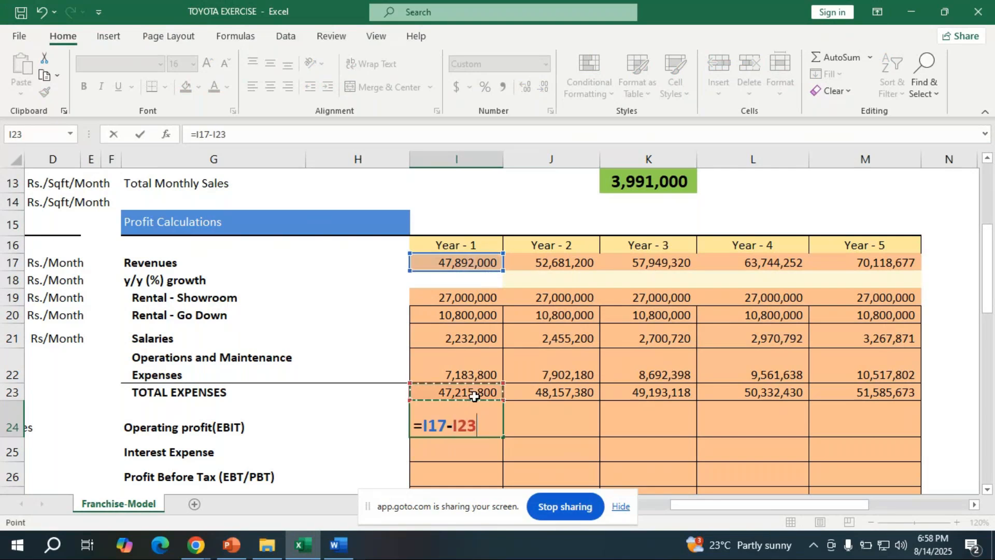
key("Return")
left_click(471, 426)
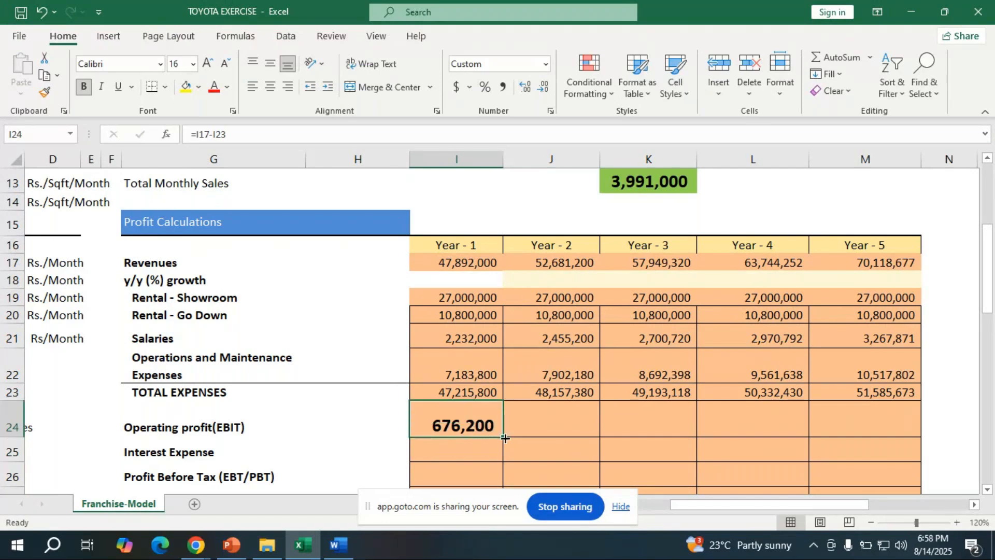
left_click_drag(506, 440, 865, 437)
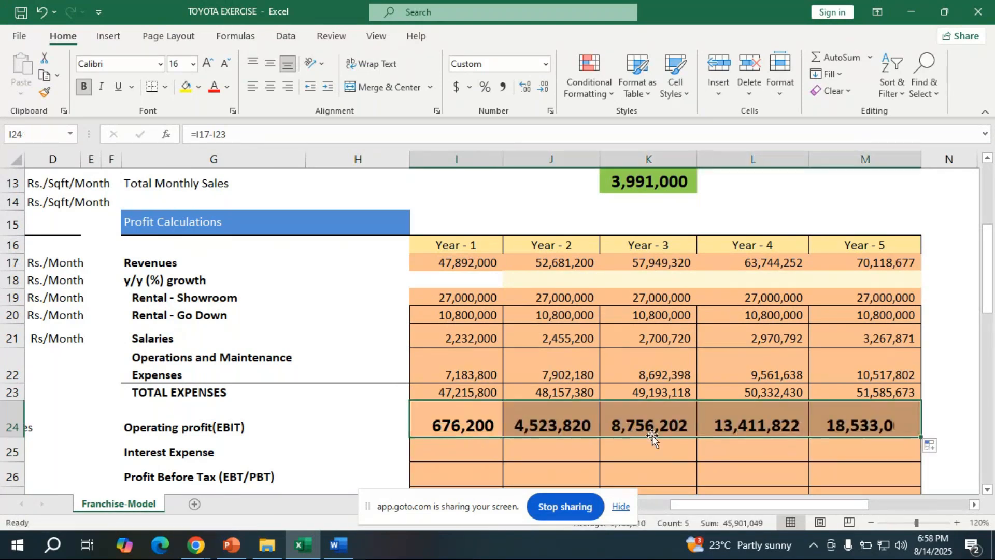
- Examine the Interest Expense row and the debt share, interest rate and initial funding amounts it depends on
scroll(553, 383, "down", 2)
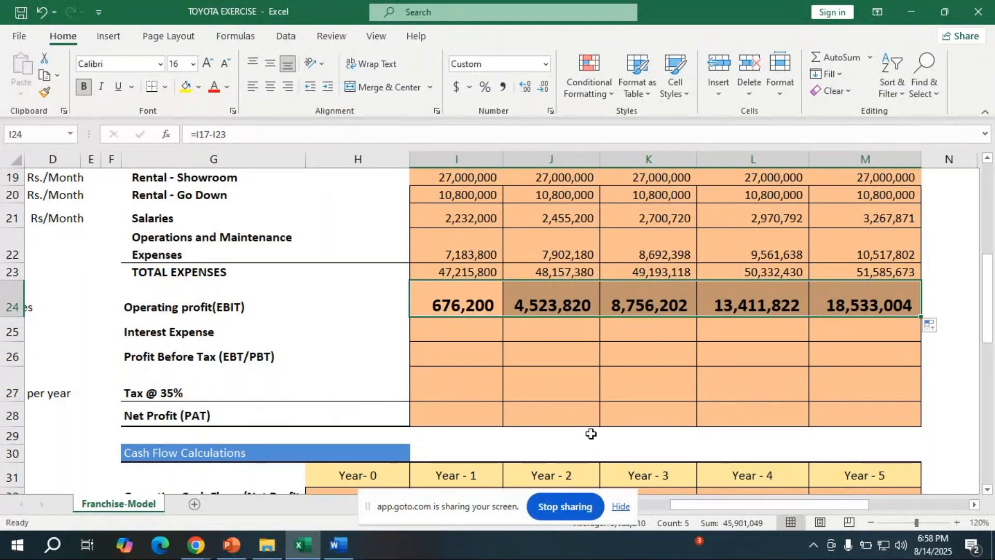
left_click(482, 398)
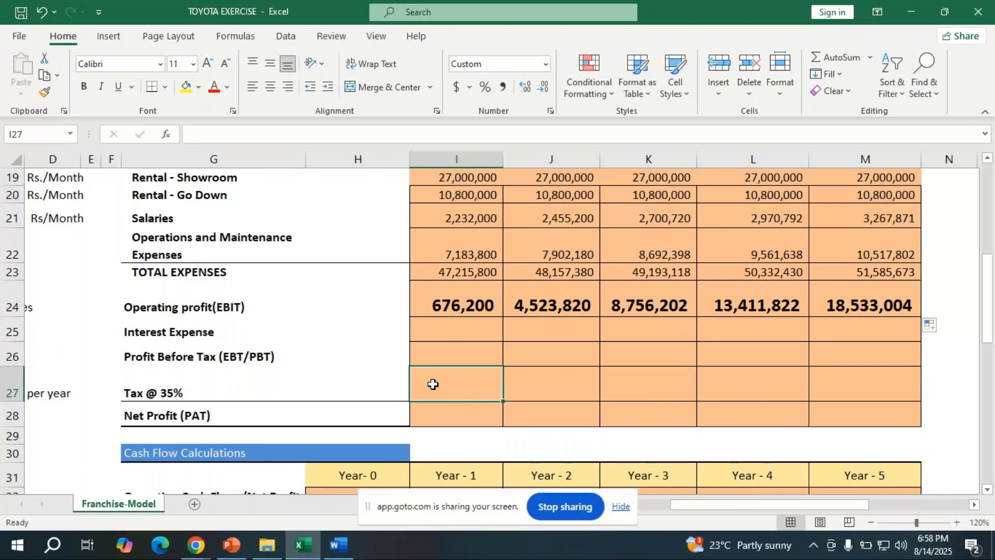
left_click(460, 330)
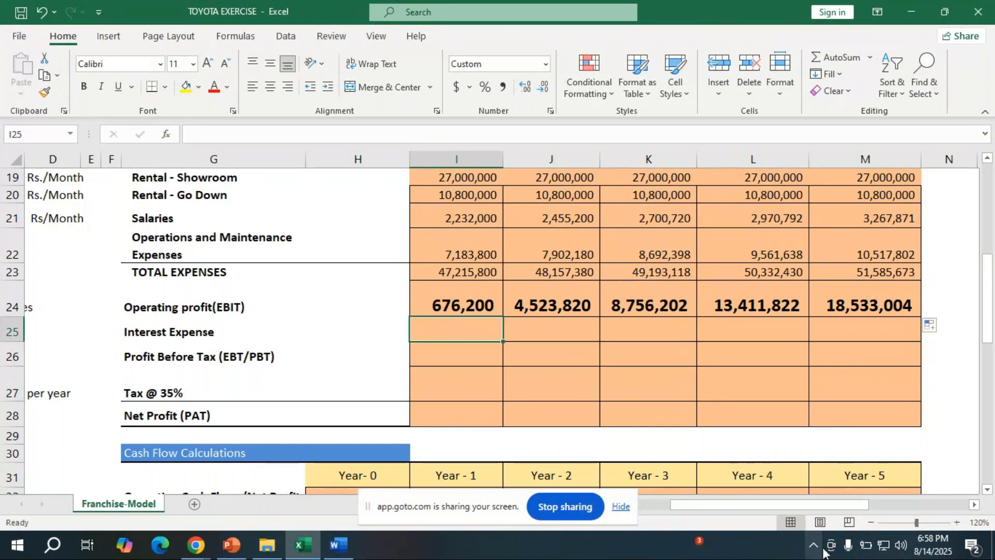
left_click_drag(787, 506, 723, 512)
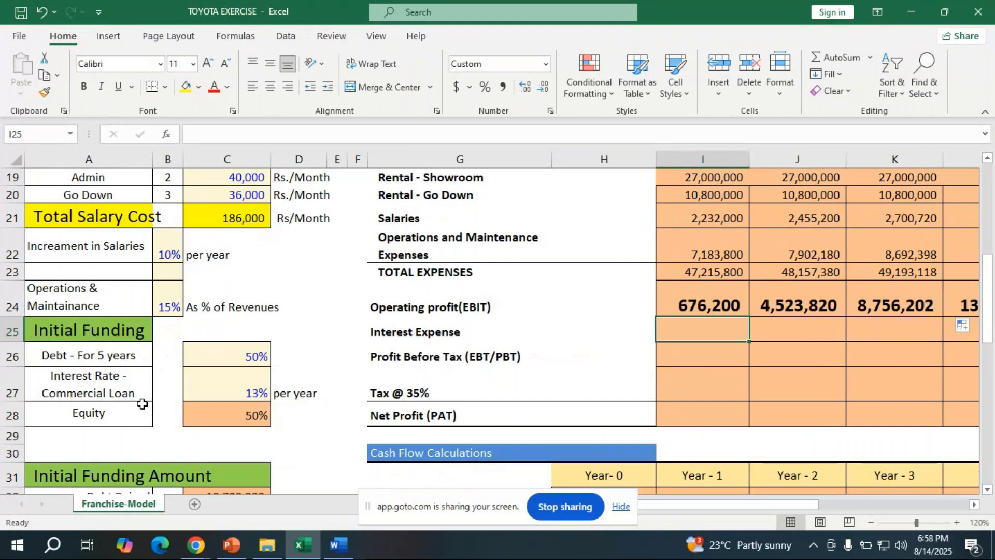
scroll(142, 404, "up", 4)
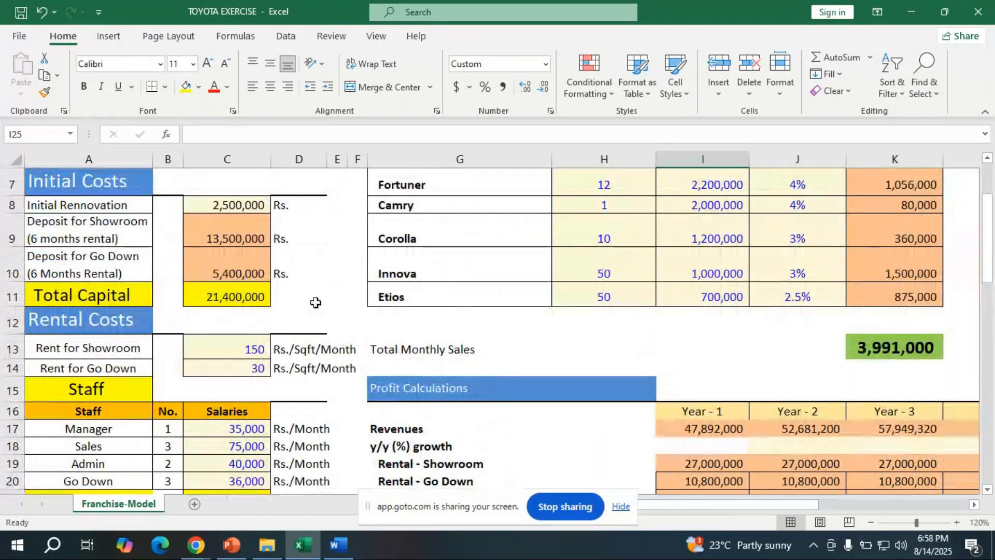
scroll(312, 252, "down", 4)
scroll(316, 251, "down", 2)
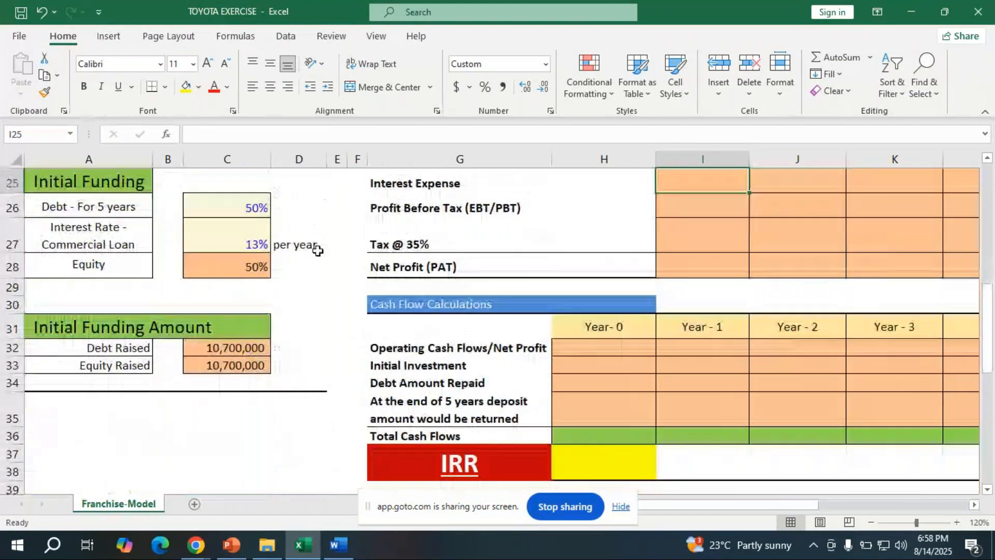
left_click(243, 210)
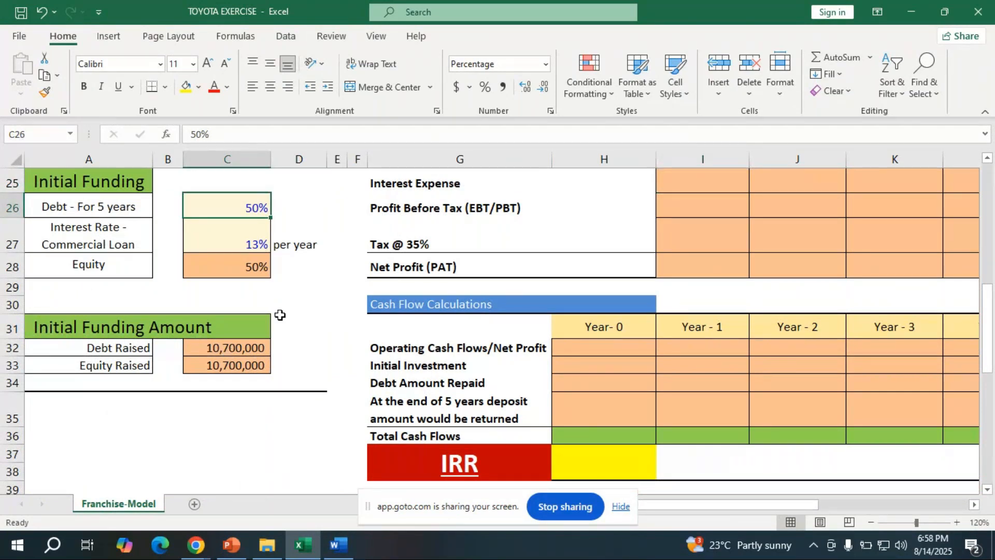
- Calculate the Year - 1 Interest Expense in I25 with =C32*C27 and try filling the formula into Year - 2
scroll(280, 315, "up", 2)
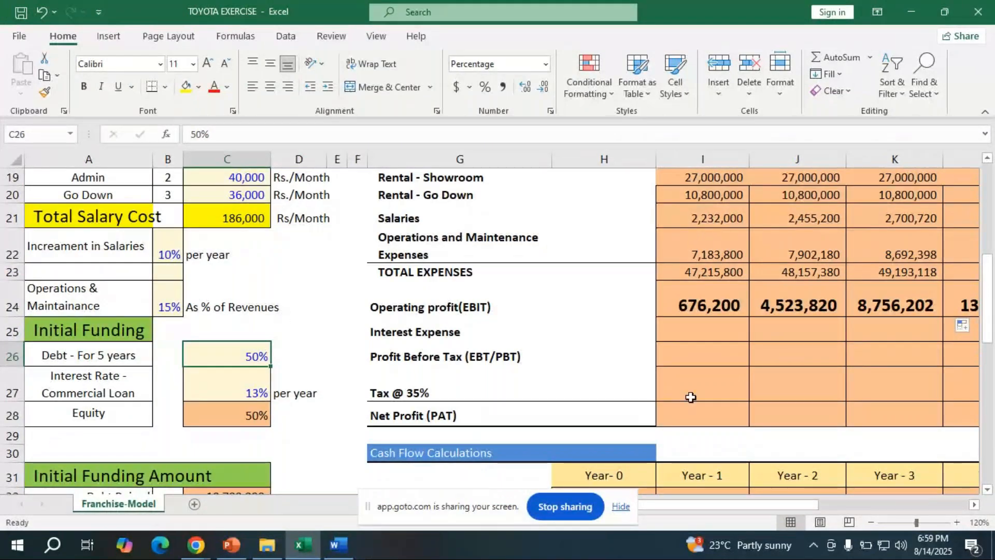
left_click(716, 328)
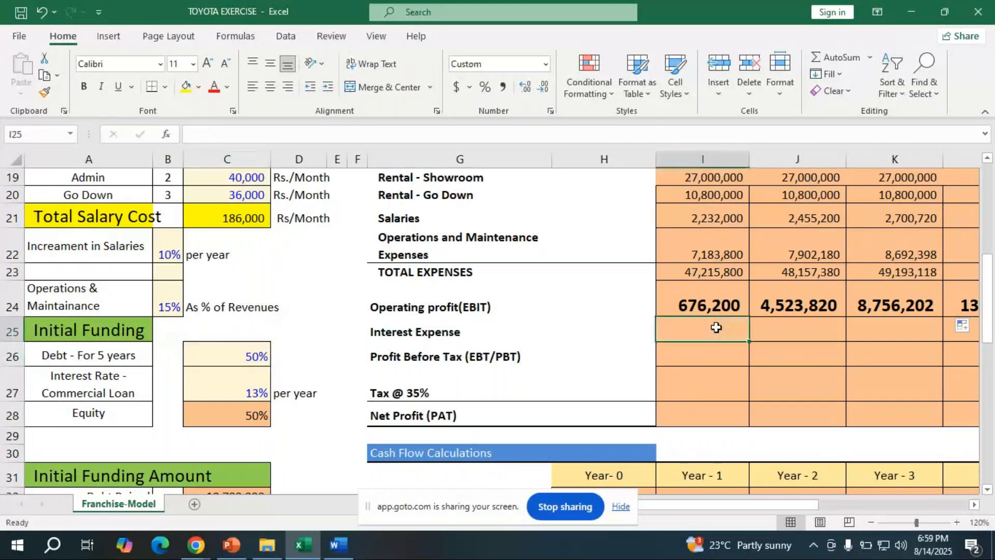
type("=")
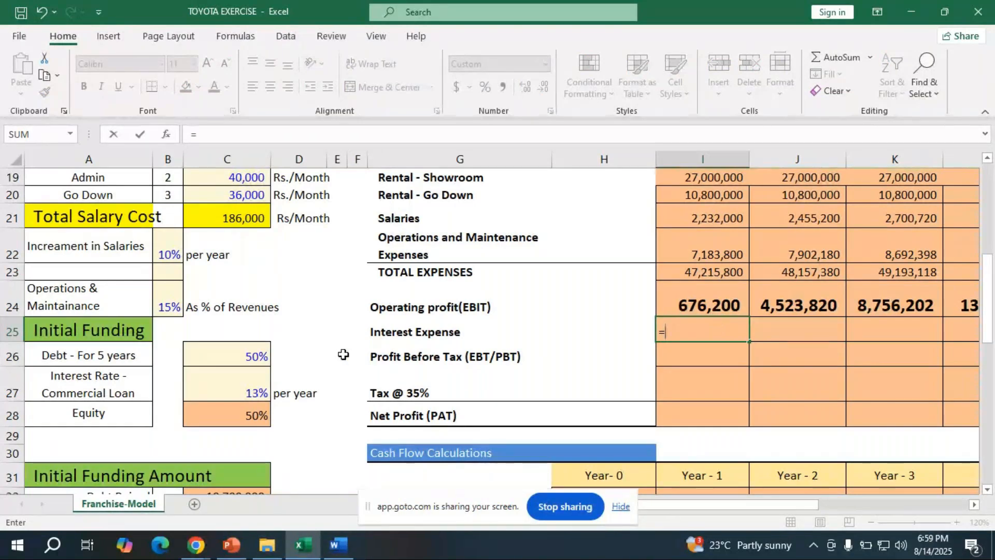
scroll(321, 371, "down", 2)
left_click(228, 347)
scroll(425, 409, "up", 2)
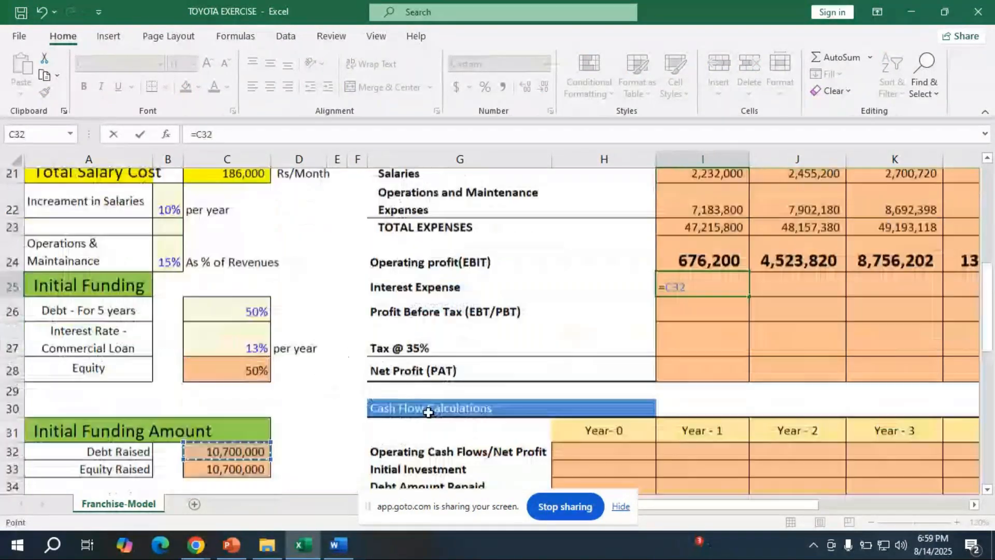
scroll(428, 412, "up", 3)
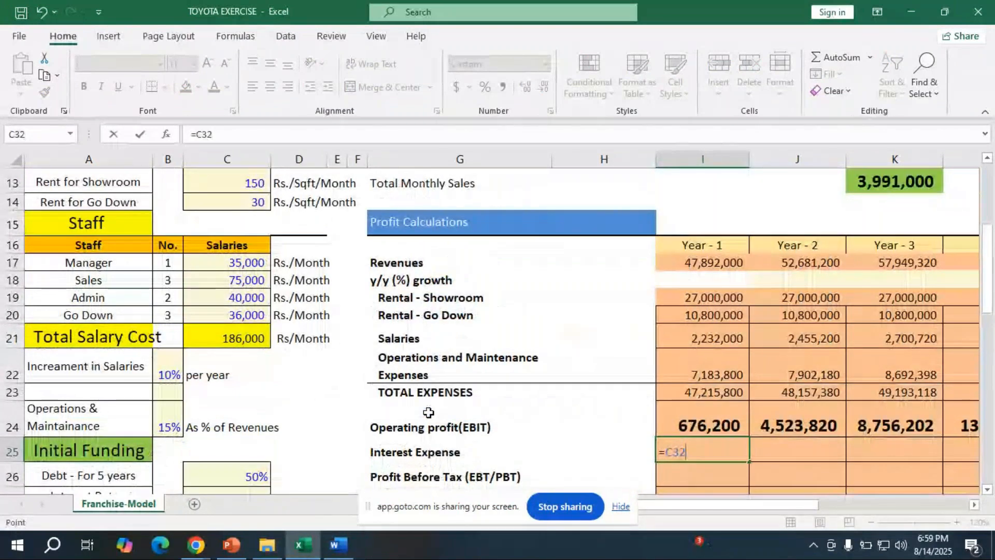
type("*")
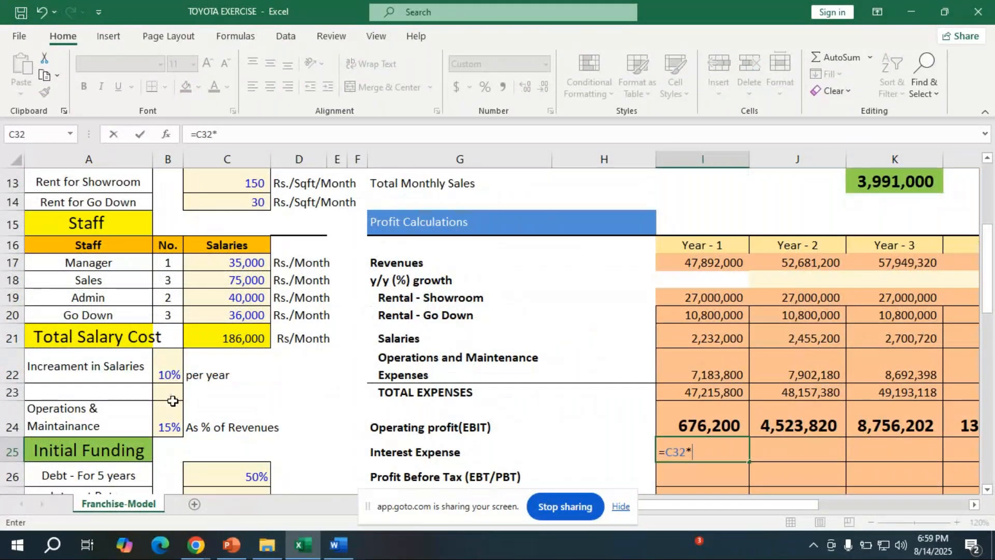
scroll(208, 357, "up", 2)
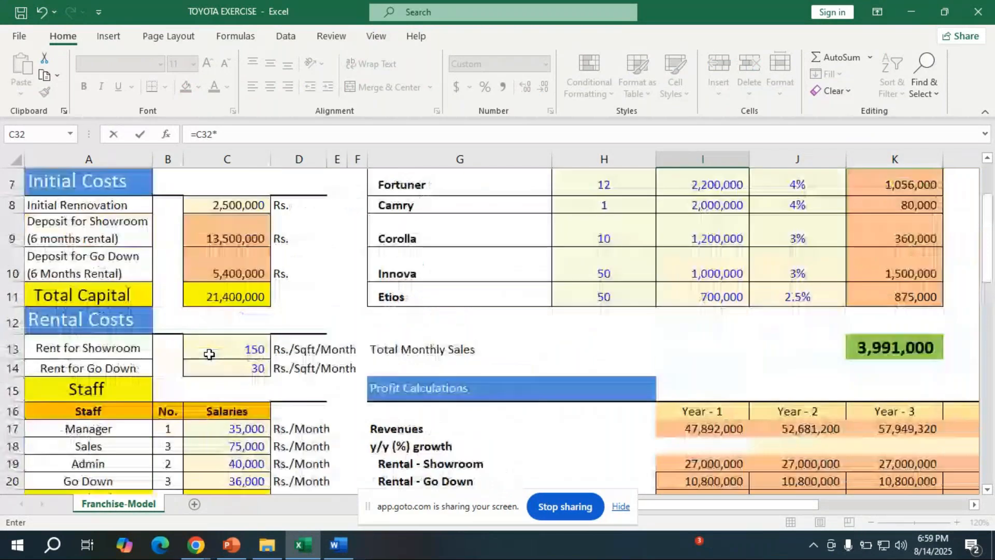
scroll(209, 354, "up", 2)
scroll(209, 354, "down", 4)
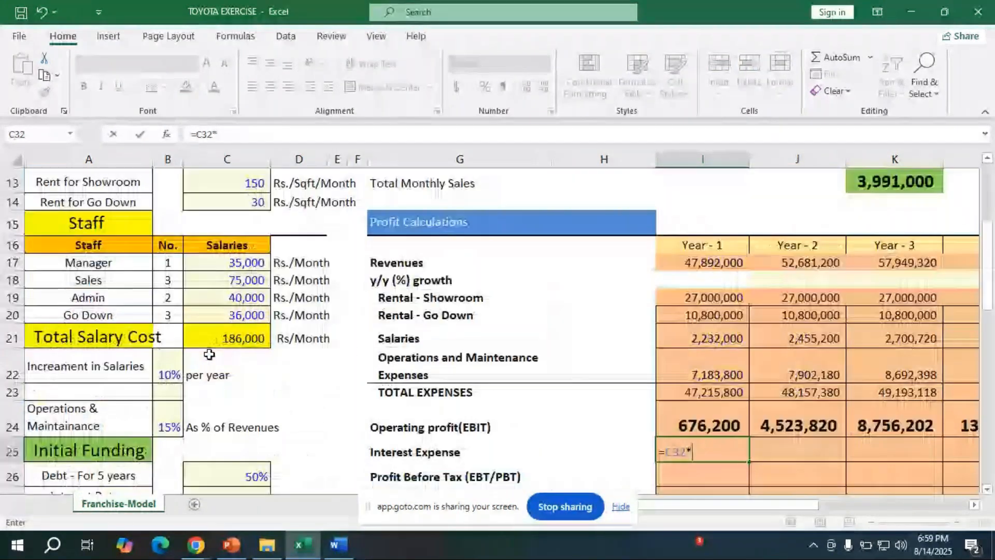
scroll(209, 354, "down", 2)
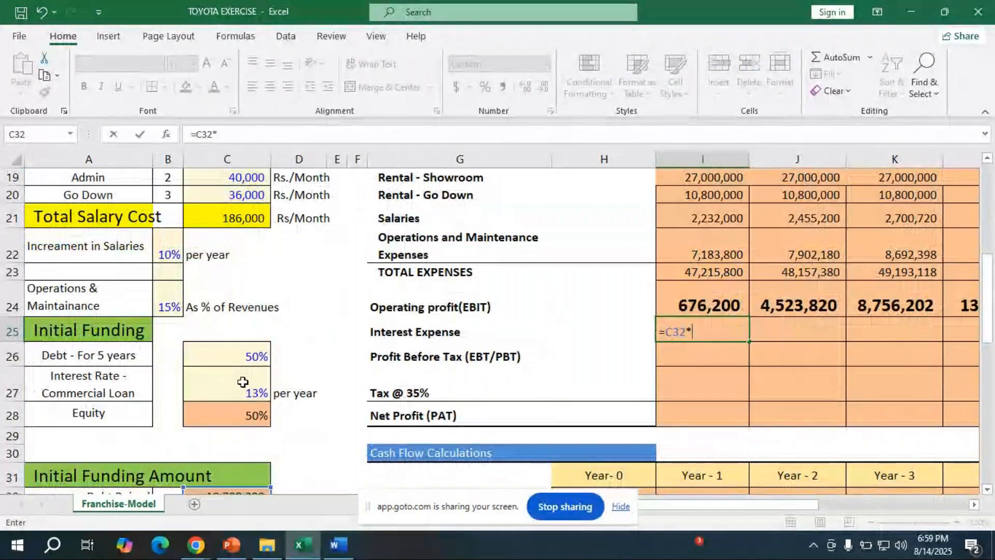
left_click(243, 382)
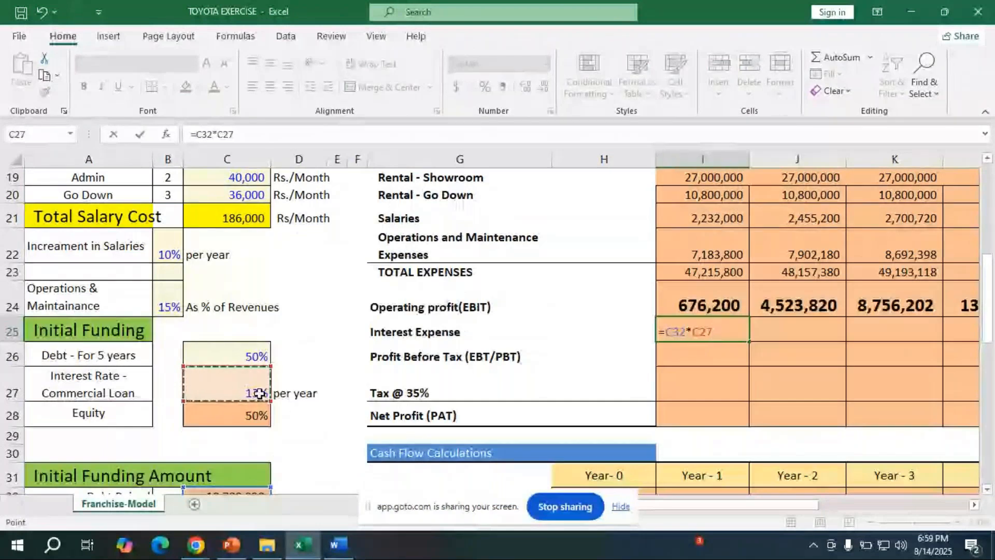
key("Return")
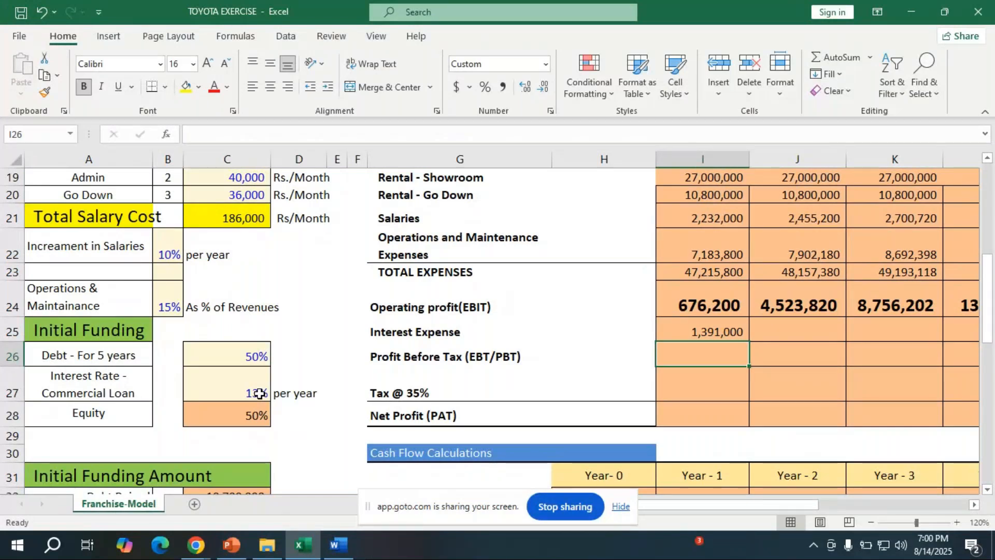
left_click(731, 331)
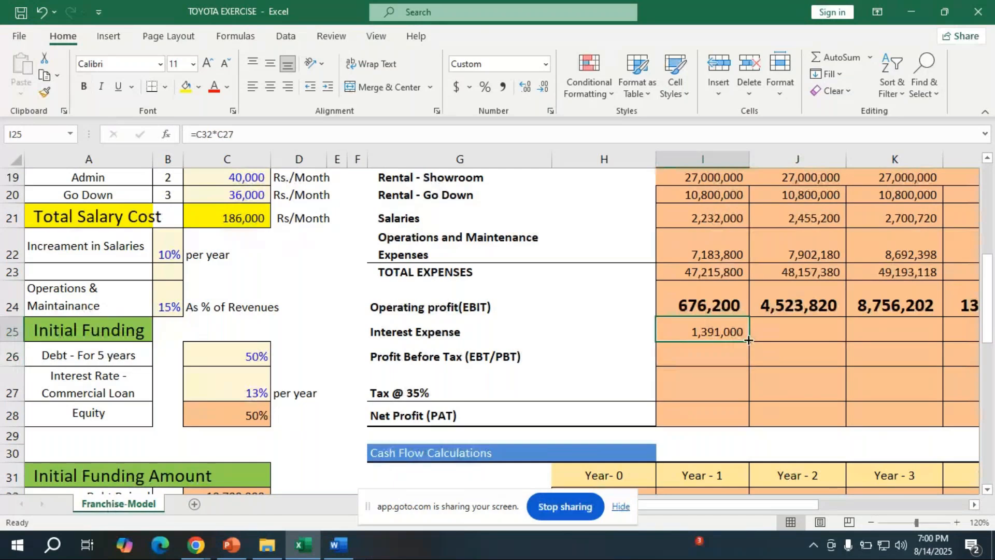
left_click_drag(748, 340, 858, 331)
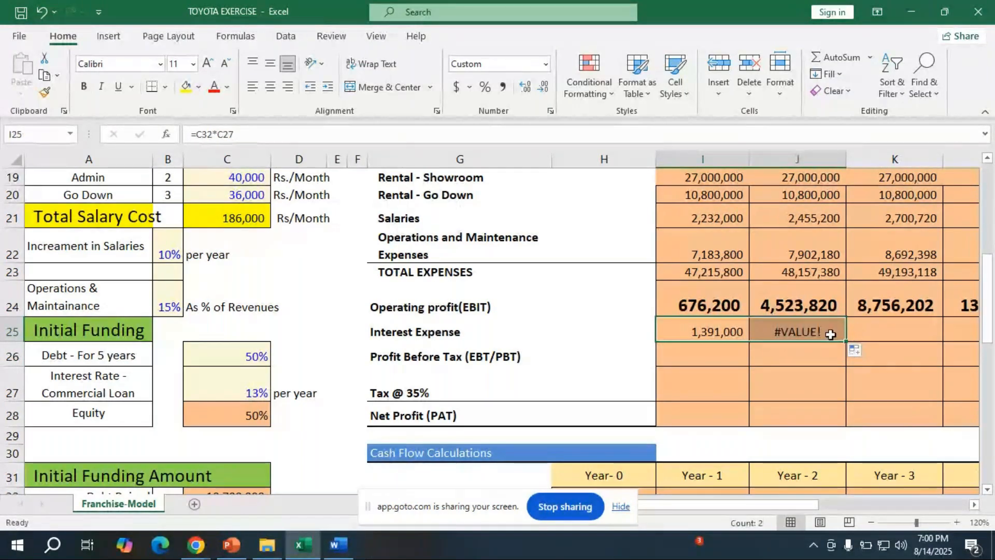
- Make both references in I25 absolute as =$C$32*$C$27 and fill the Interest Expense formula across to Year - 3
left_click(708, 334)
double_click(708, 335)
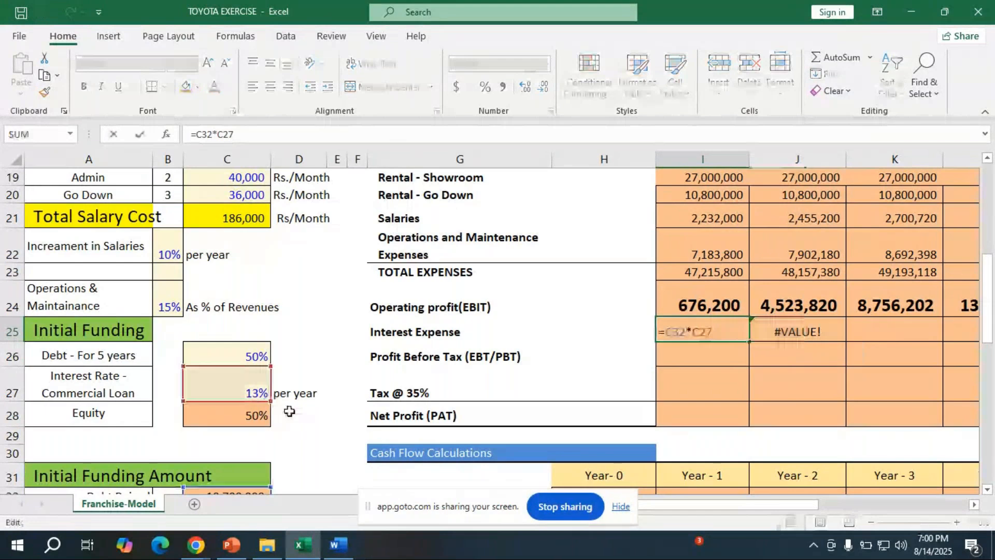
scroll(254, 394, "down", 2)
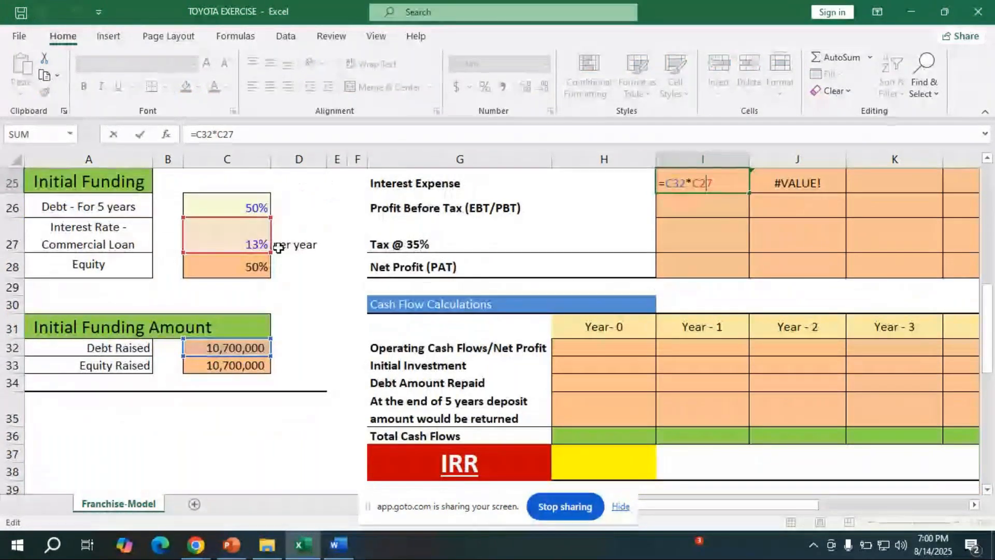
scroll(278, 247, "up", 2)
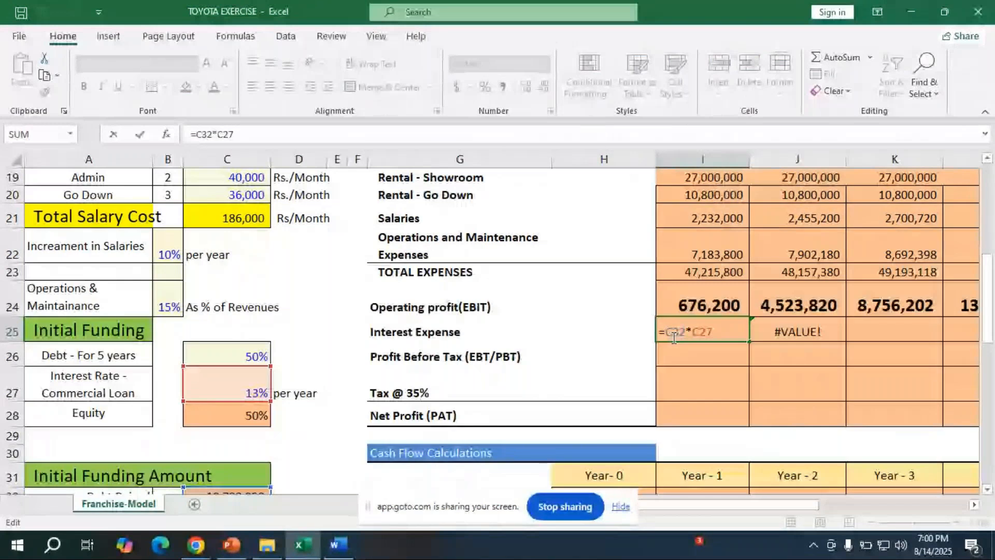
key("F4")
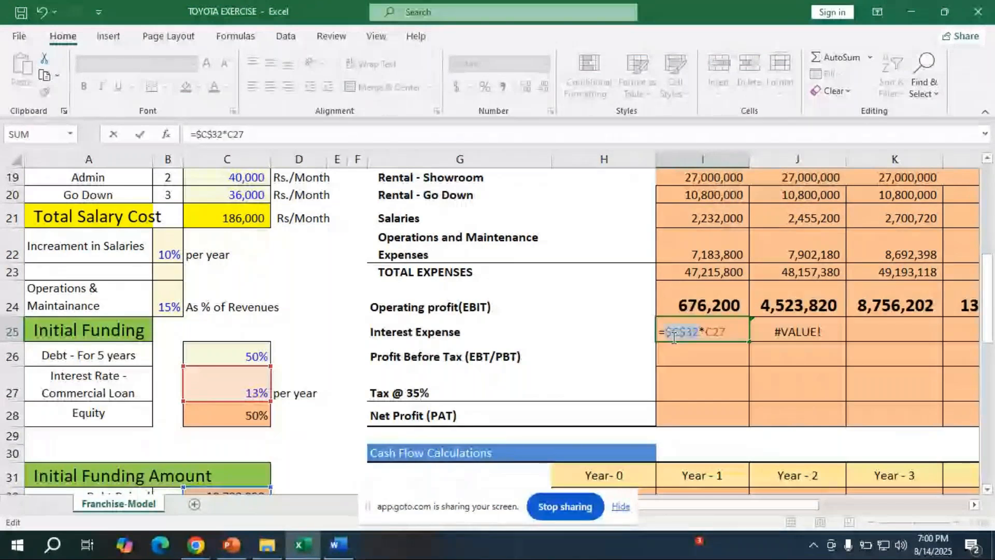
left_click(714, 333)
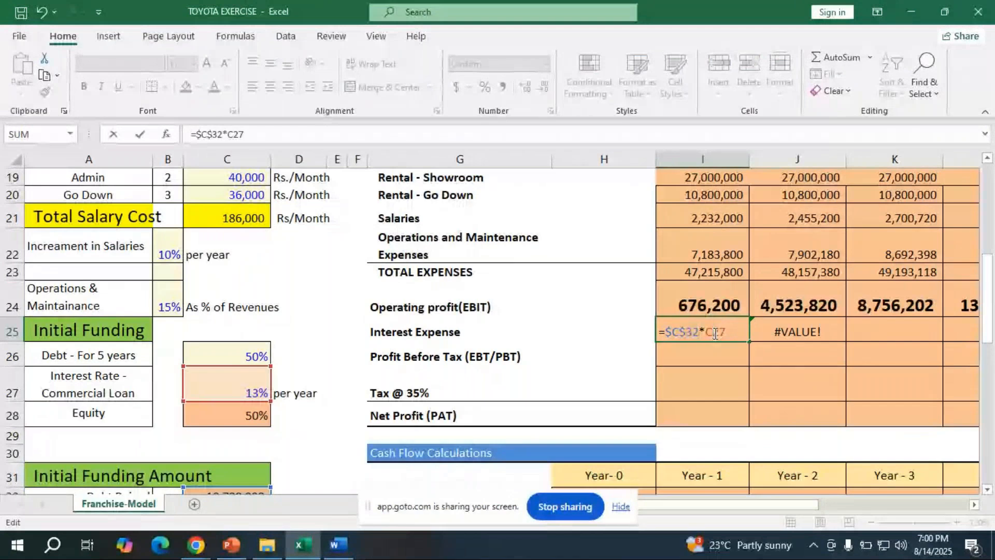
key("F4")
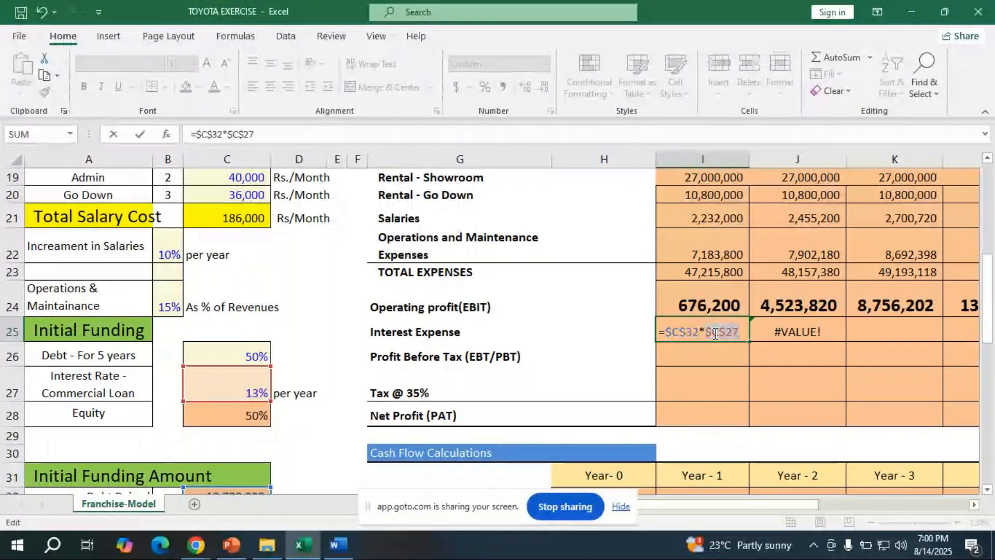
key("ctrl+Return")
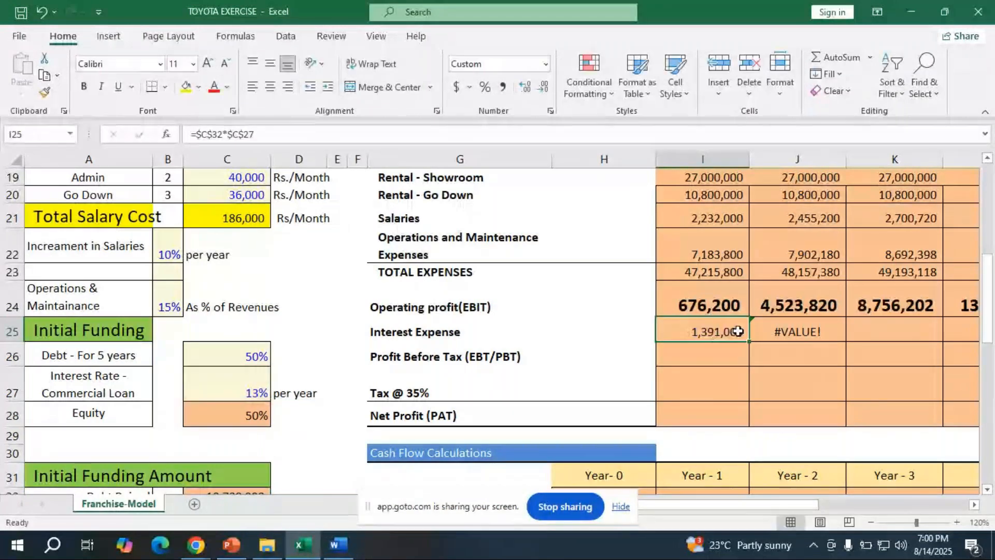
left_click_drag(738, 331, 927, 329)
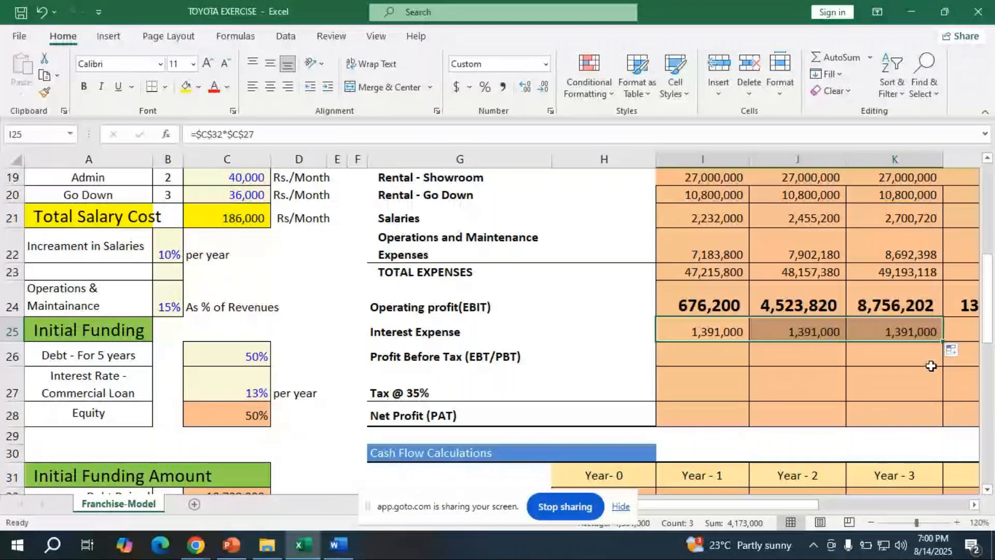
- Extend the Interest Expense formula from Year - 3 across to Year - 5
scroll(931, 366, "right", 3)
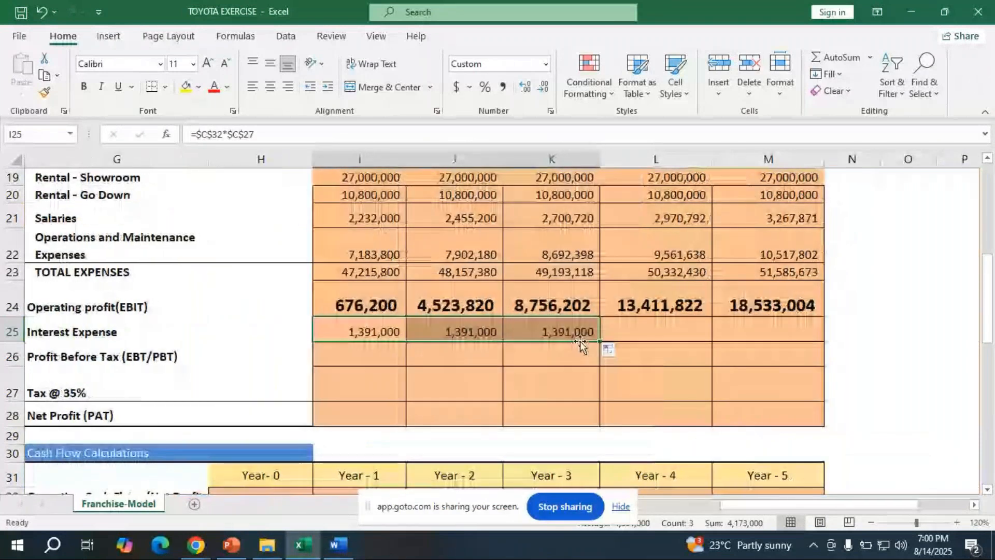
left_click_drag(580, 341, 772, 337)
left_click_drag(819, 506, 721, 509)
- Calculate the Year - 1 Profit Before Tax (EBT/PBT) in I26 with =I24-I25 and fill the formula across to Year - 5
left_click(714, 353)
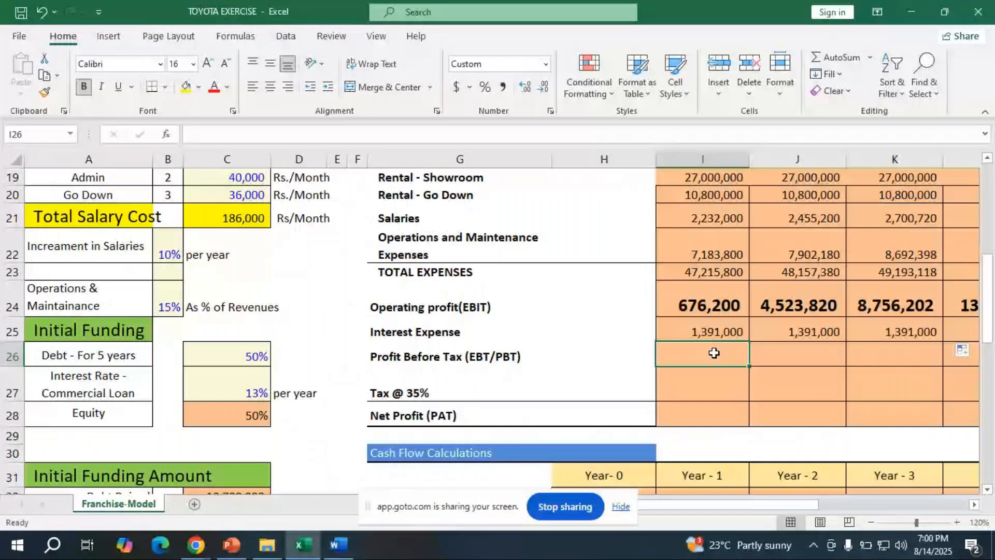
type("=")
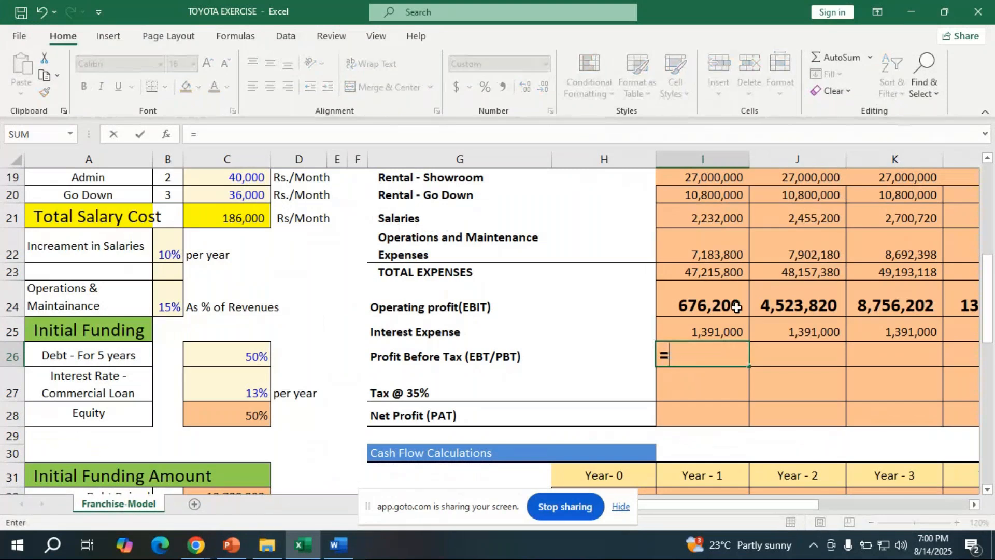
left_click(732, 305)
type("-")
left_click(731, 326)
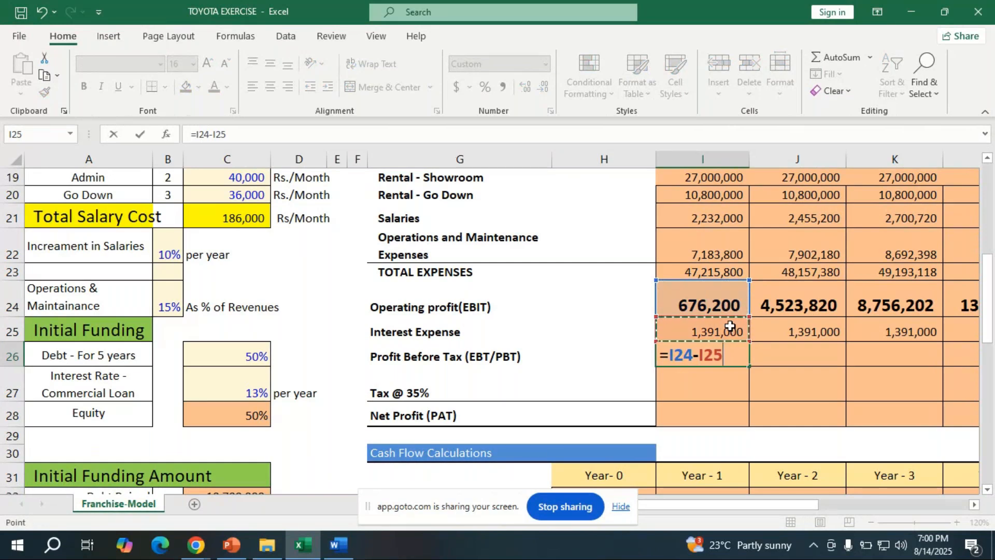
key("Return")
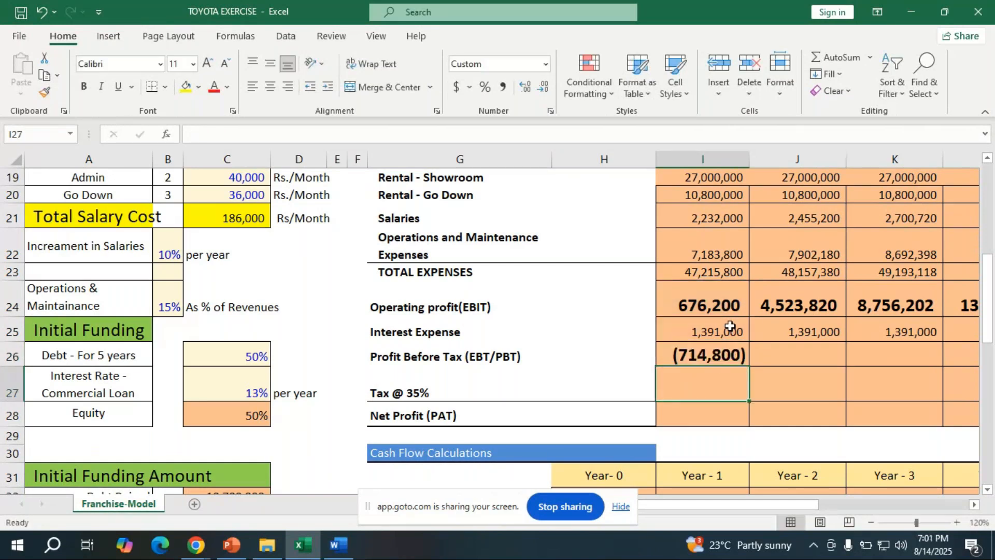
left_click(736, 358)
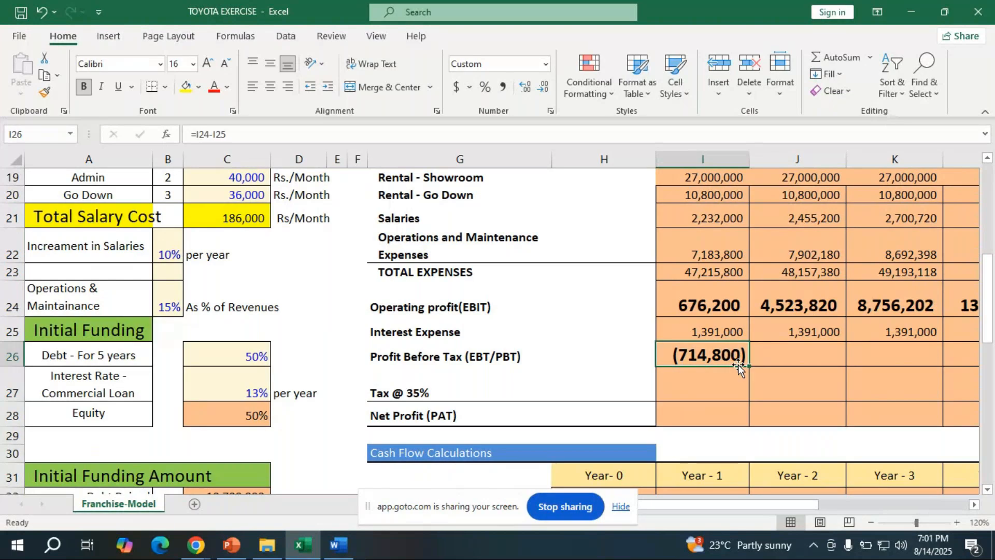
left_click_drag(749, 368, 893, 366)
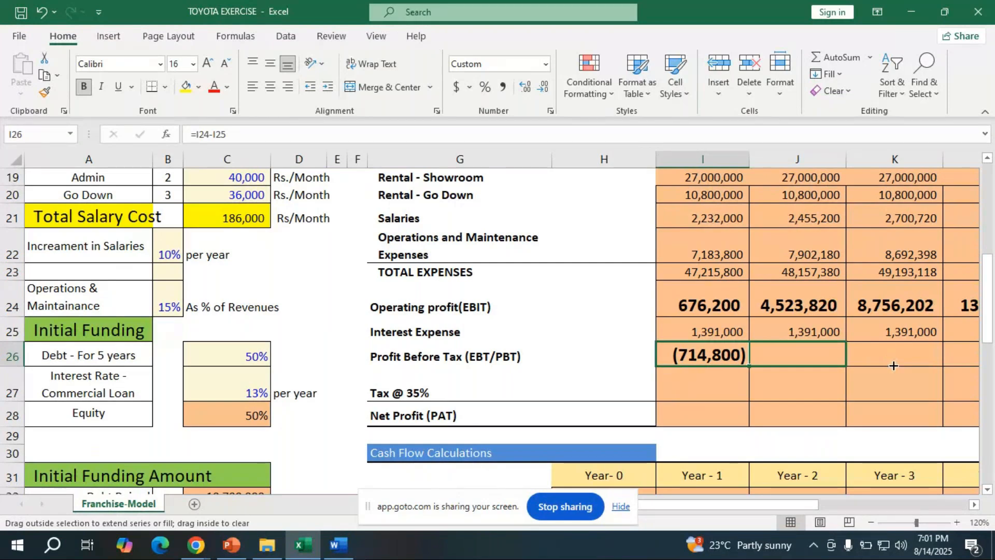
left_click_drag(893, 365, 928, 371)
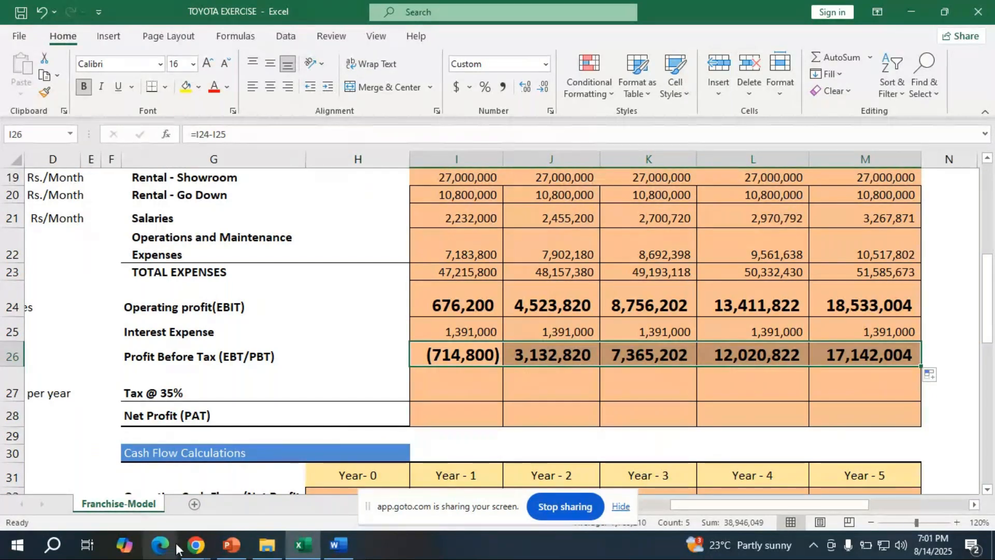
- Switch to the GoTo Meeting window to check the class chat and microphone, and return to the TOYOTA EXERCISE workbook
left_click(196, 545)
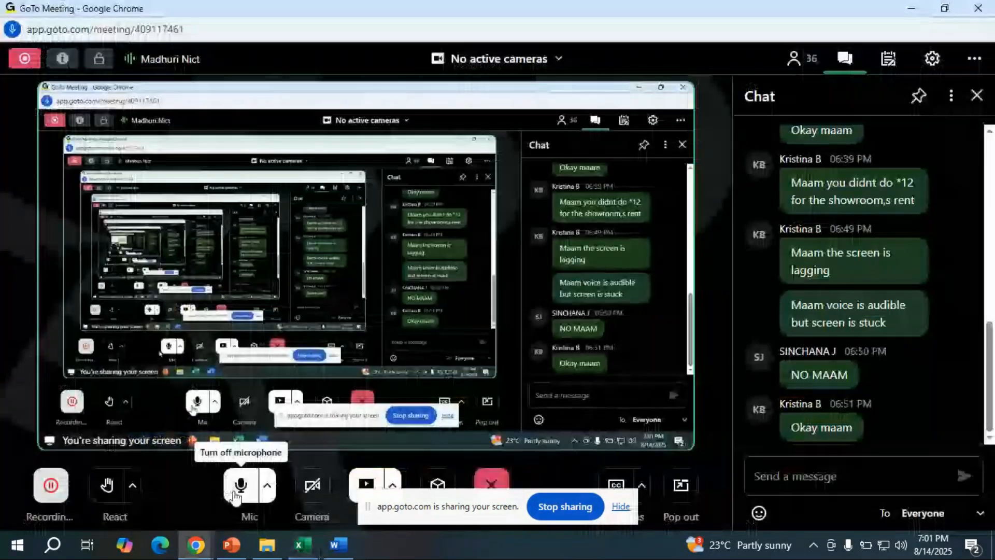
left_click(302, 545)
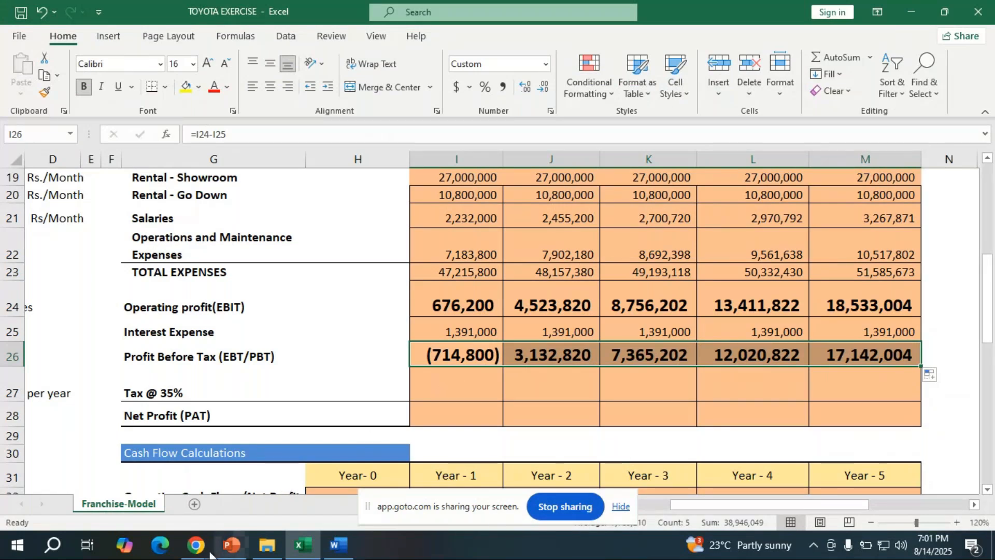
left_click(195, 545)
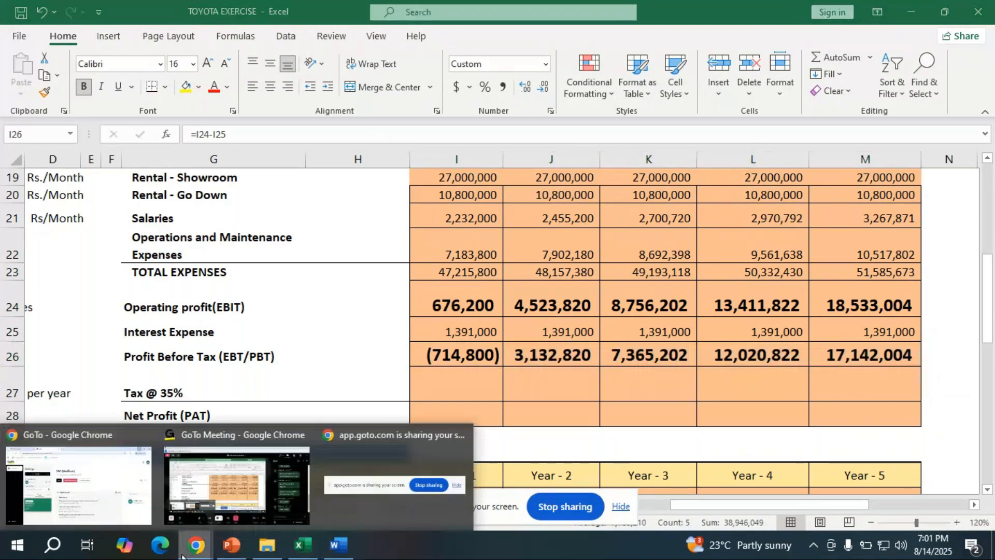
left_click(226, 467)
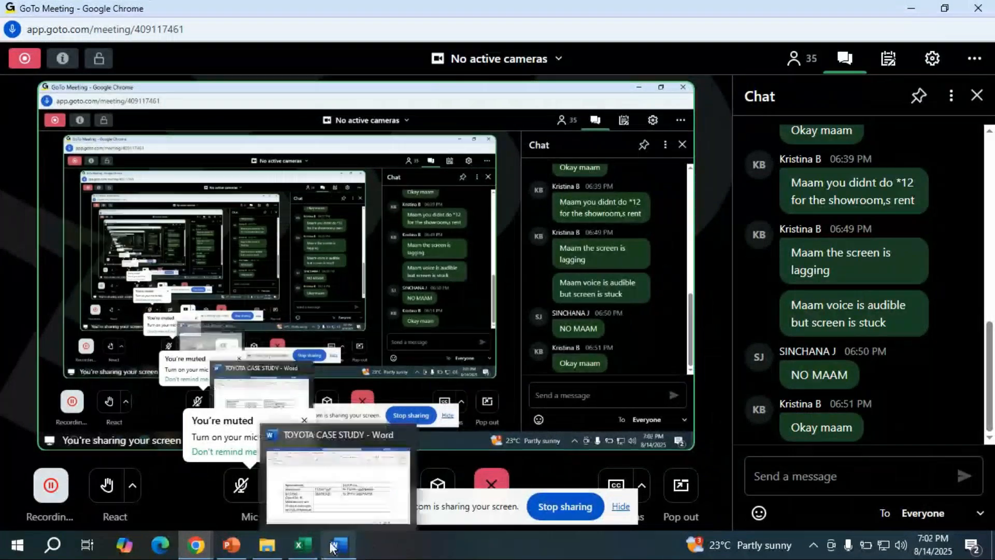
left_click(309, 550)
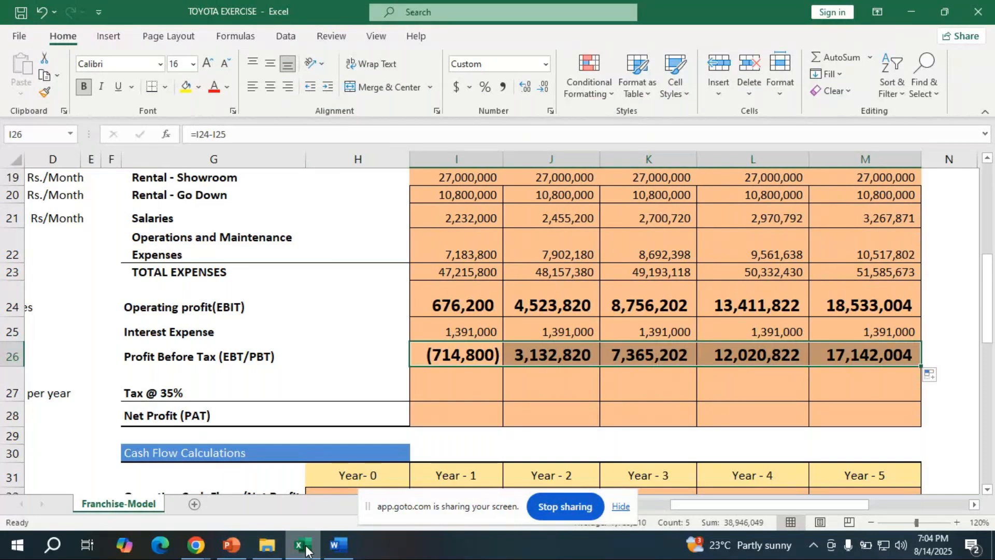
- Mute the microphone in the GoTo Meeting window and return to the TOYOTA EXERCISE workbook in Excel
mouse_move(233, 548)
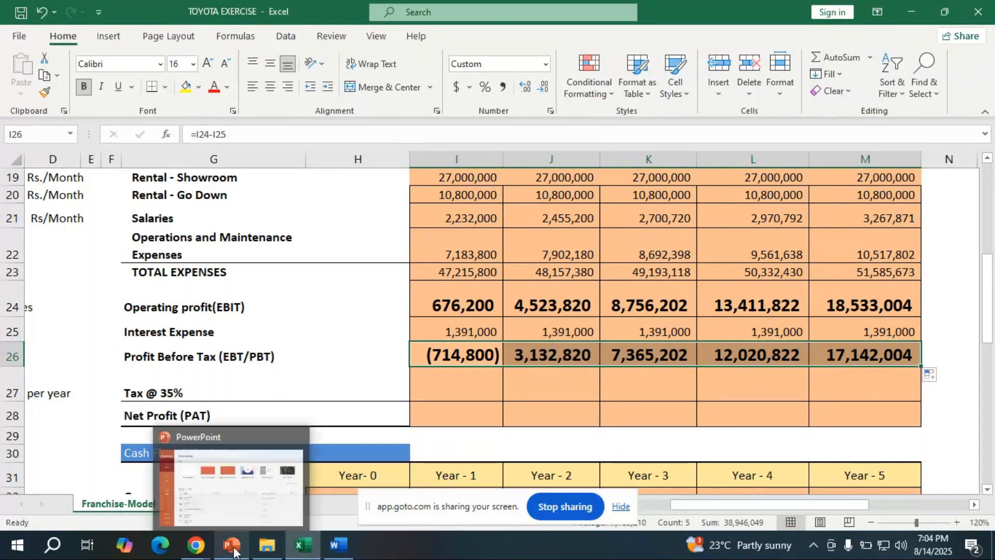
mouse_move(197, 545)
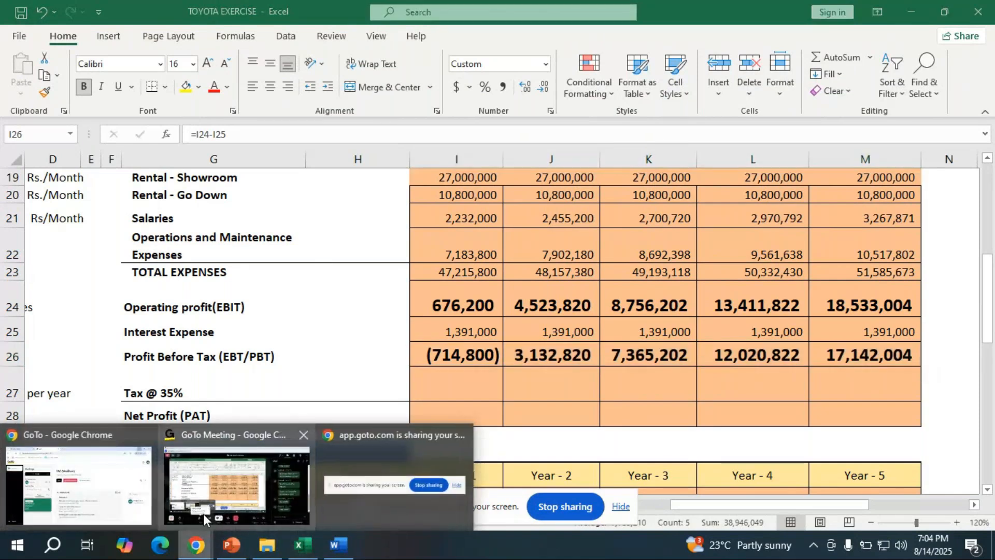
left_click(203, 515)
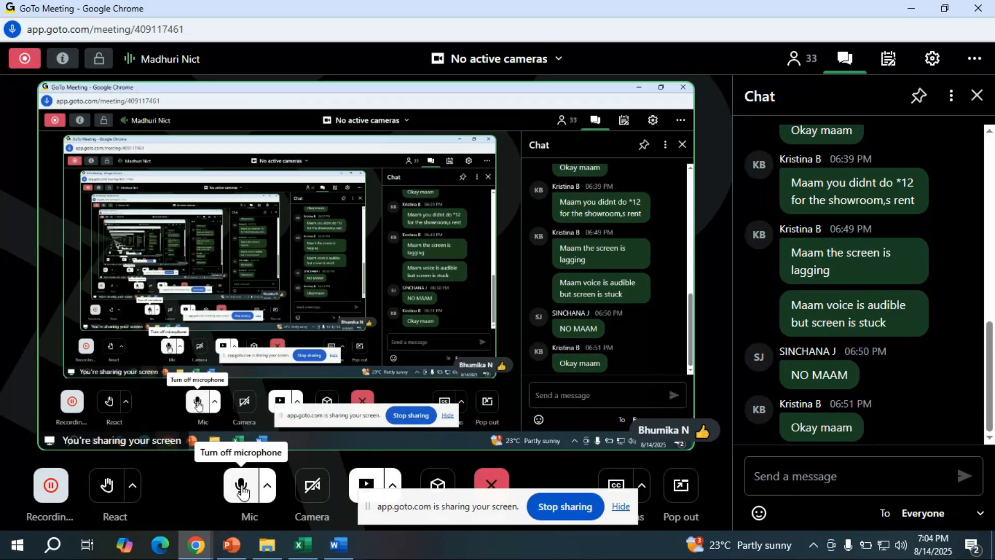
left_click(242, 490)
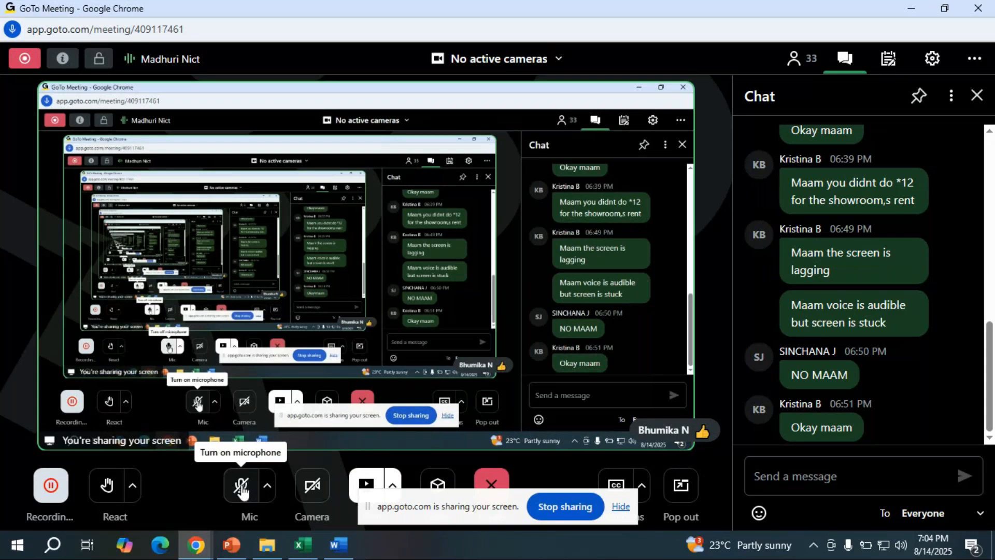
left_click(303, 543)
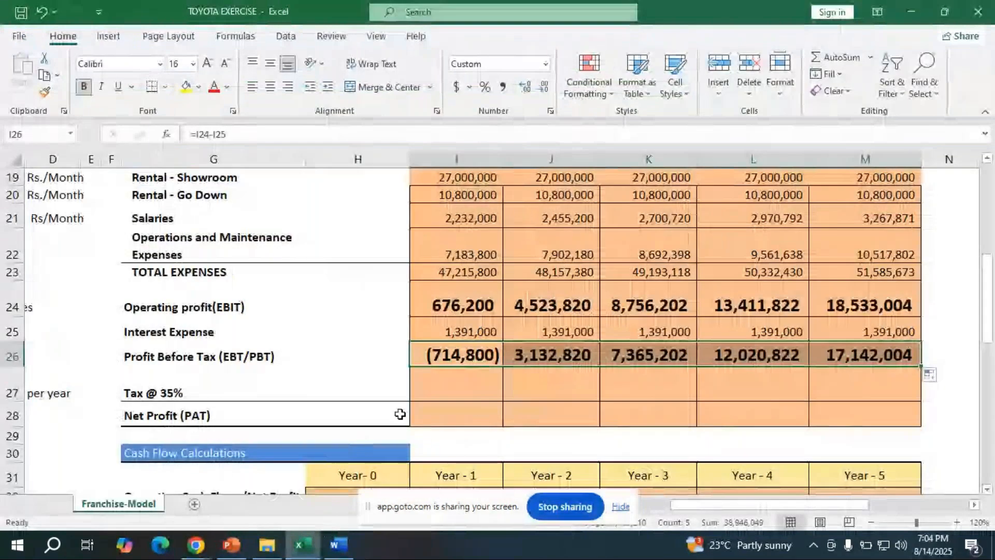
left_click(429, 390)
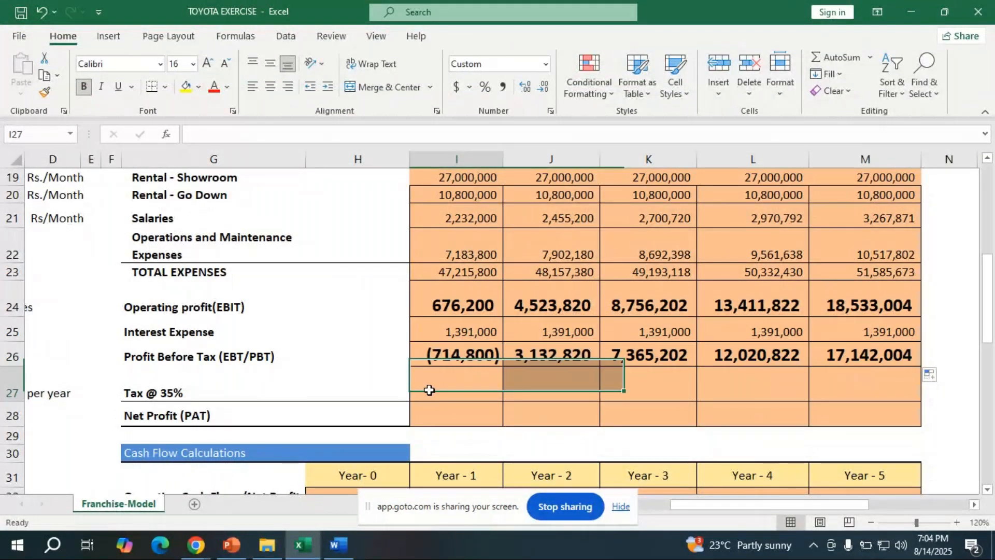
type("=")
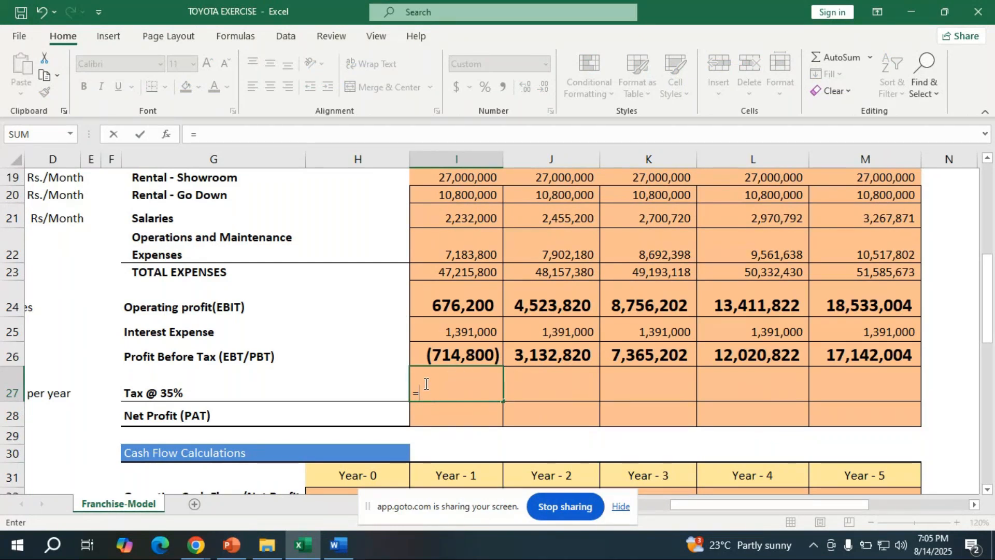
key("Escape")
- Calculate the Year - 2 Tax @ 35% in J27 with =J26*35% and fill the formula across to Year - 5
left_click(524, 385)
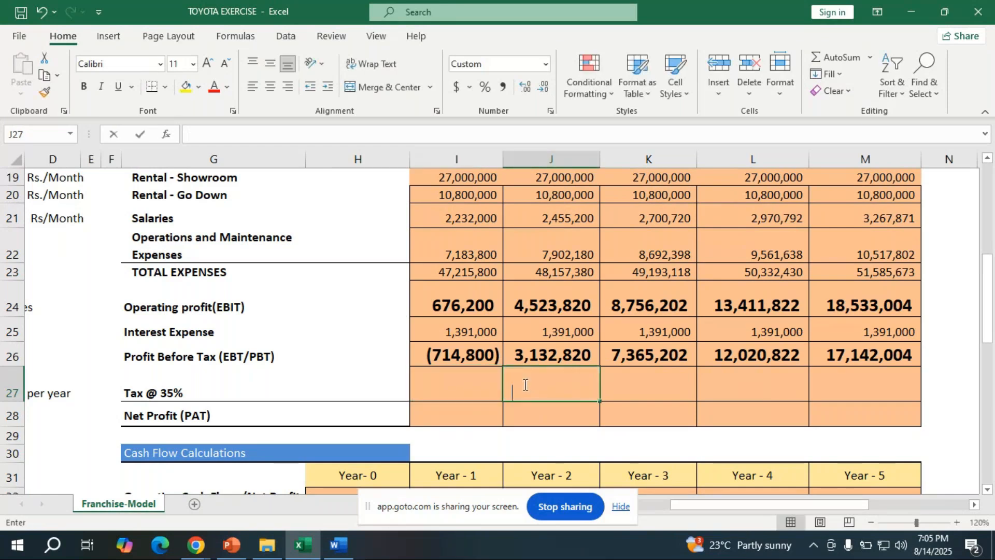
type("=")
left_click(542, 360)
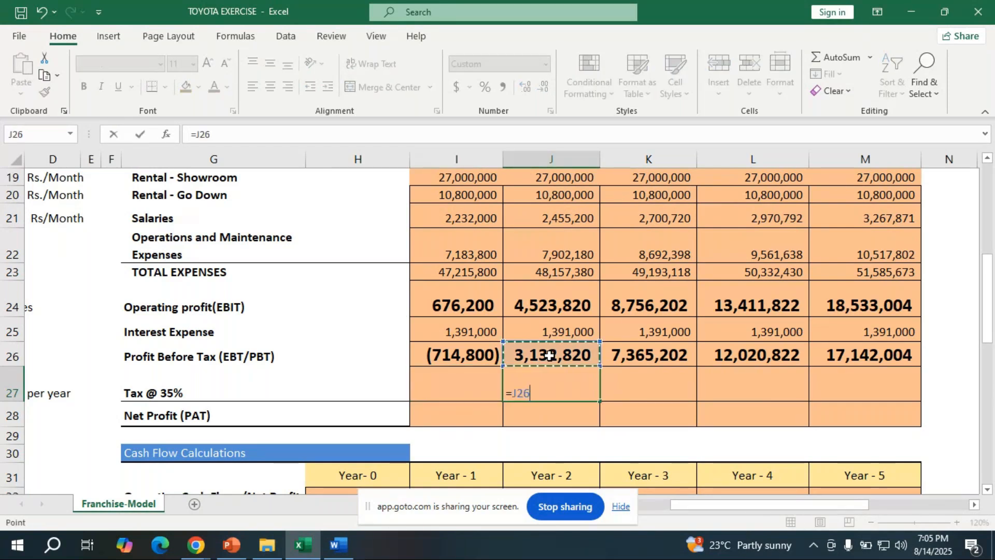
type("*")
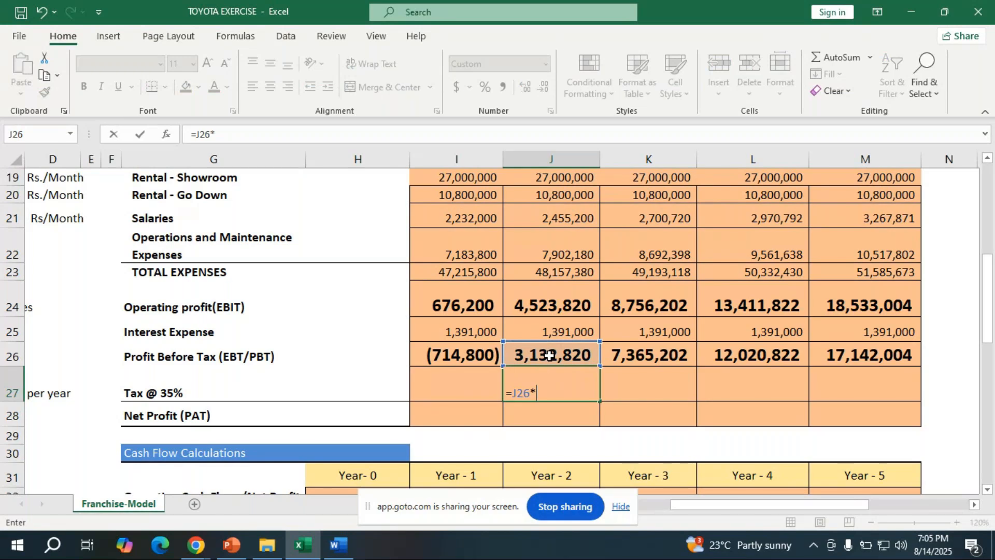
type("35%")
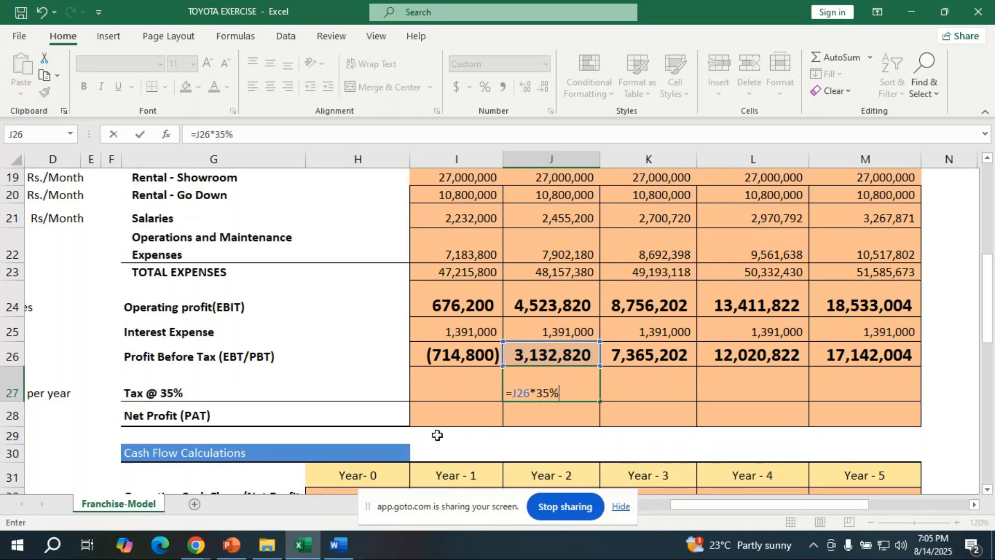
key("Return")
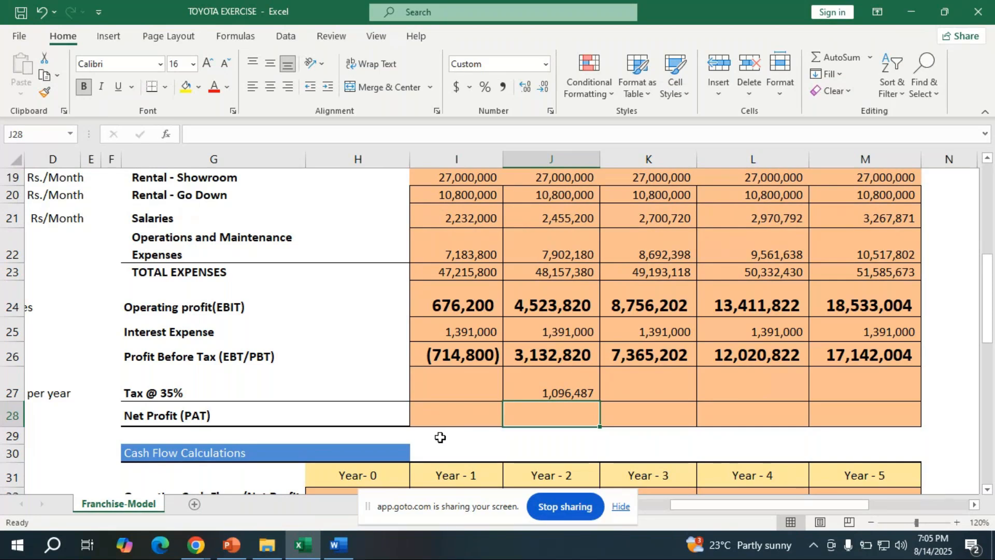
left_click(589, 383)
left_click_drag(597, 398, 903, 401)
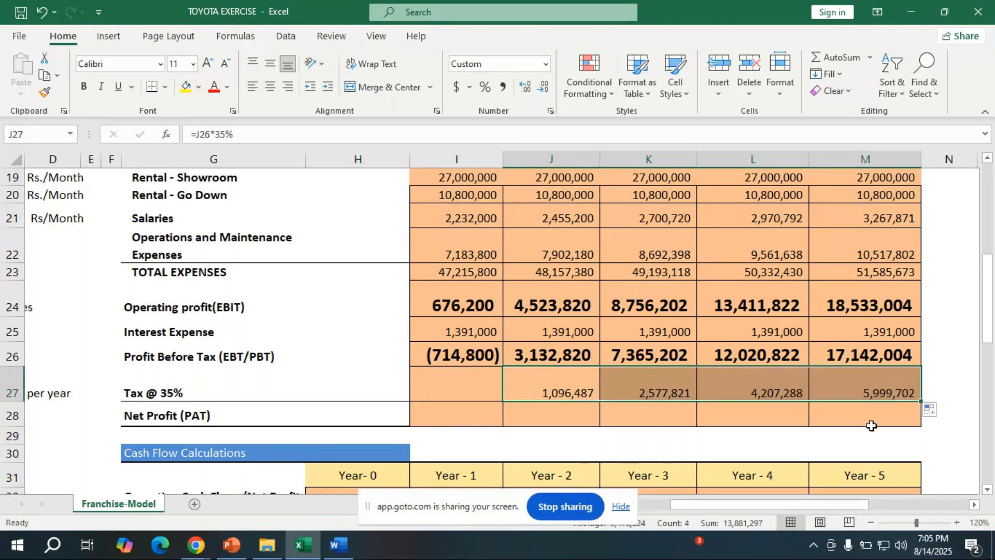
- Start the Year - 1 Net Profit (PAT) formula in I28
left_click(463, 409)
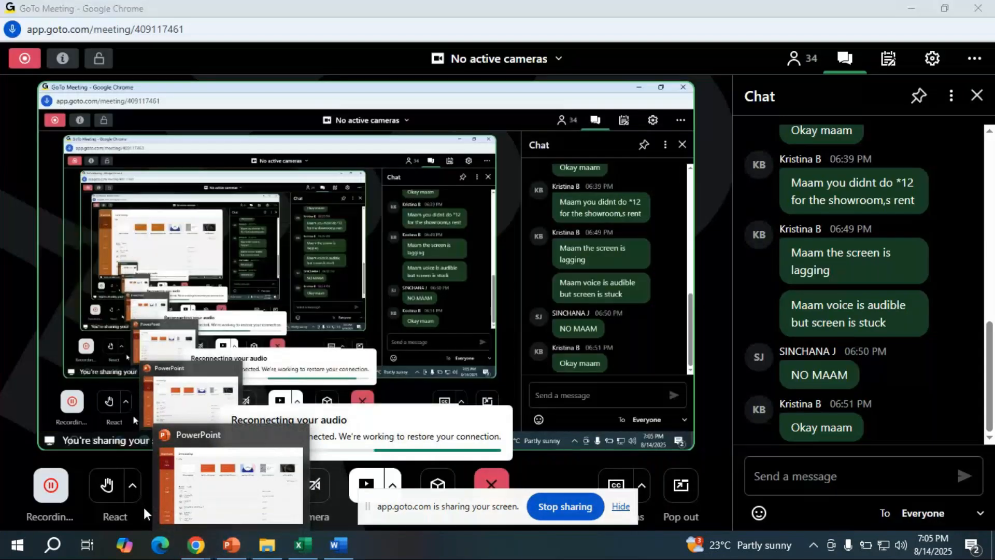
- Rejoin the GoTo Meeting session and return to the TOYOTA EXERCISE workbook in Excel
mouse_move(313, 556)
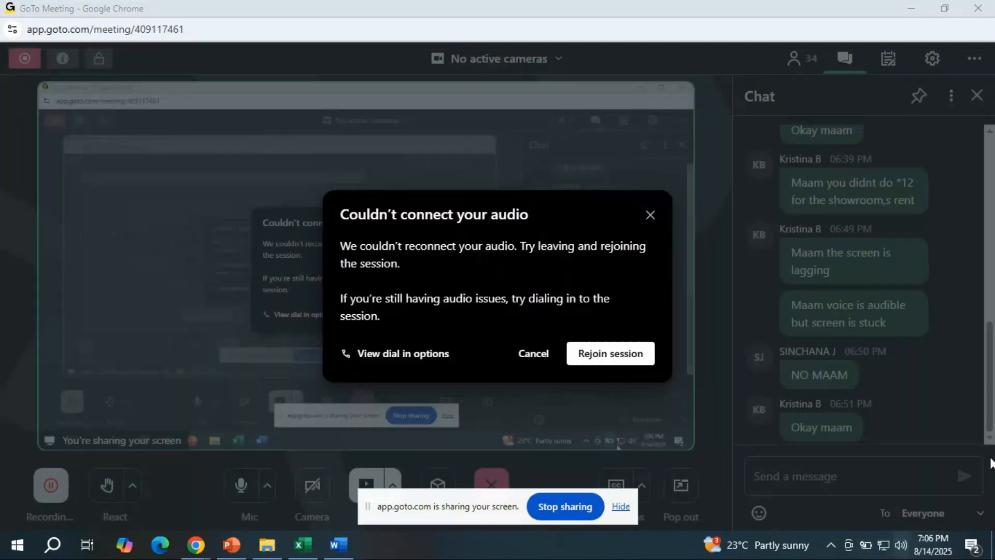
left_click(640, 351)
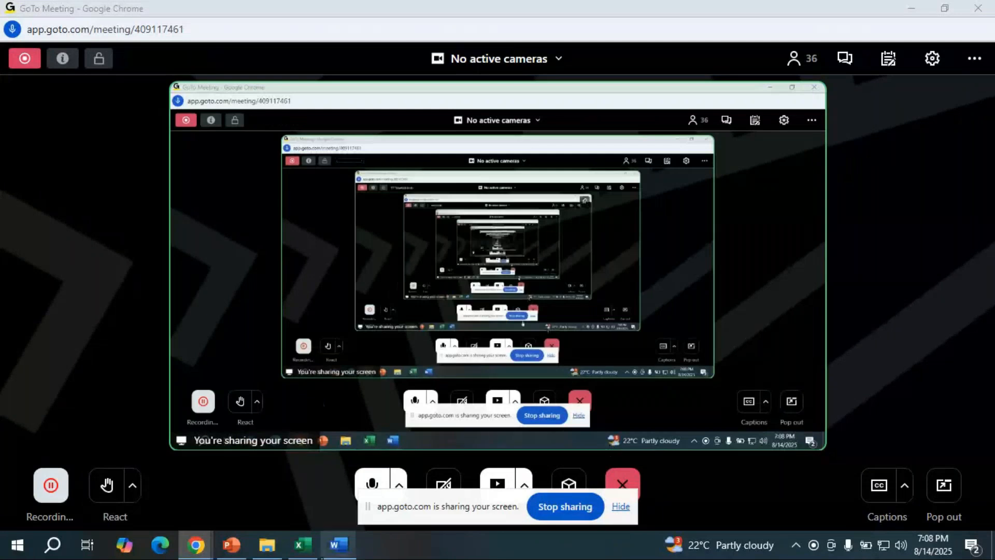
left_click(298, 545)
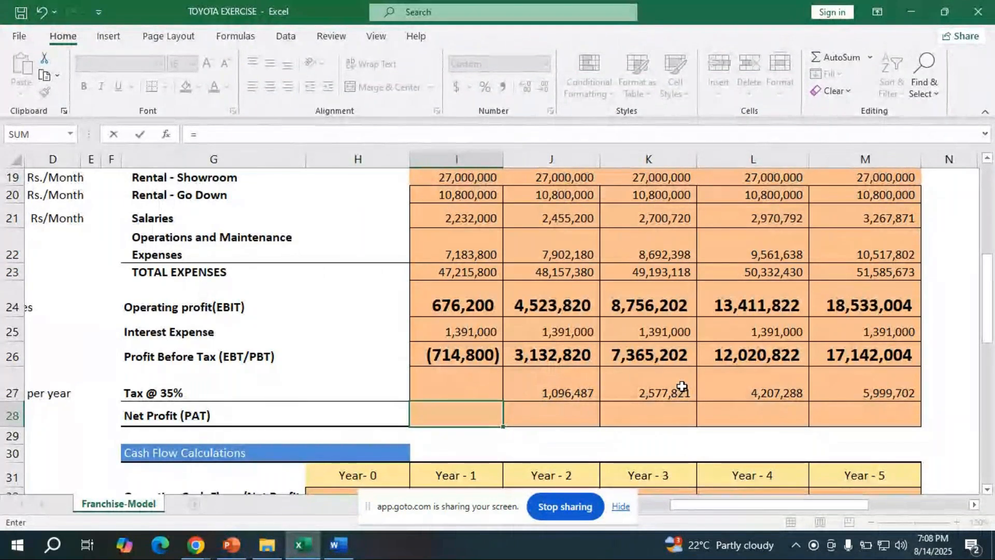
- Complete the Year - 1 Net Profit (PAT) in I28 as =I26, taking the Profit Before Tax without any tax deduction
scroll(682, 386, "up", 2)
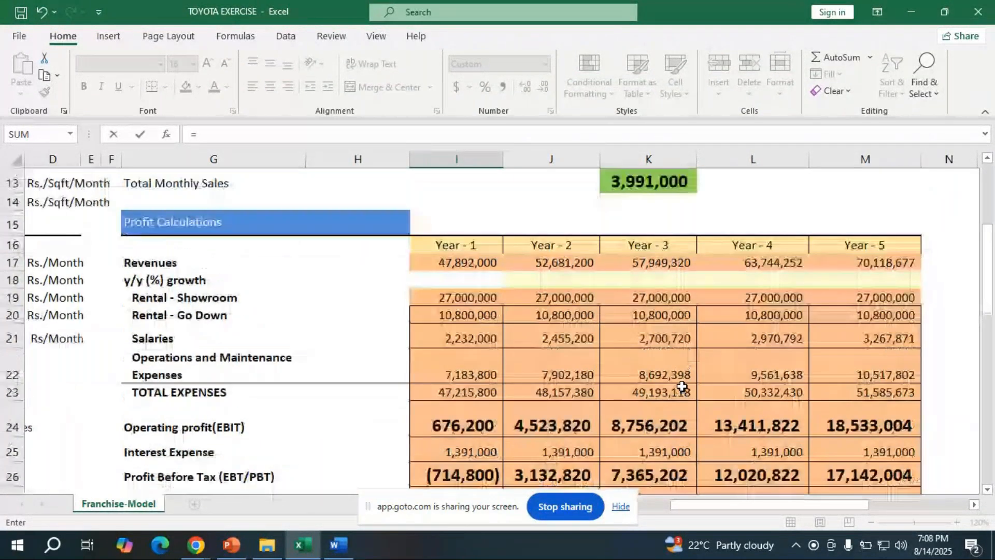
scroll(681, 386, "down", 2)
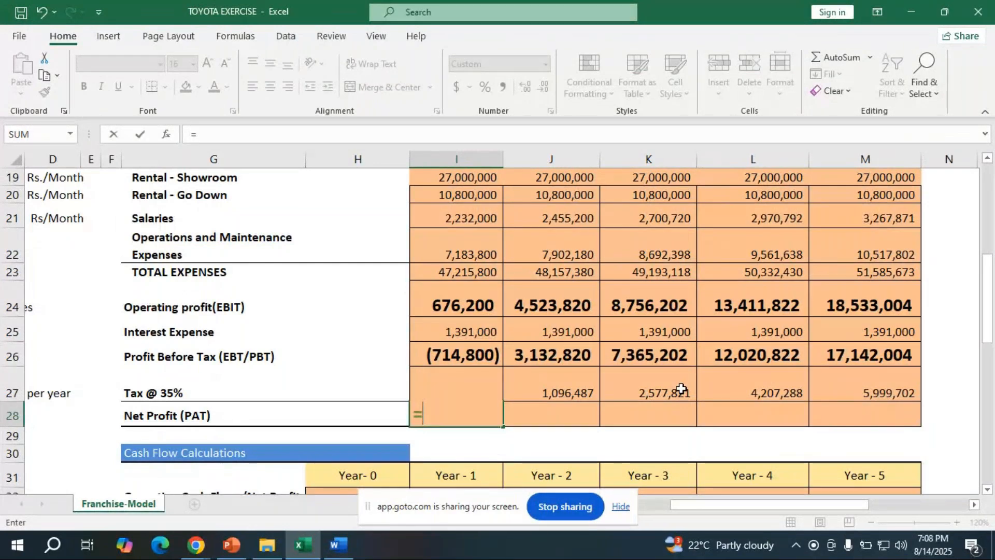
left_click(444, 352)
key("Return")
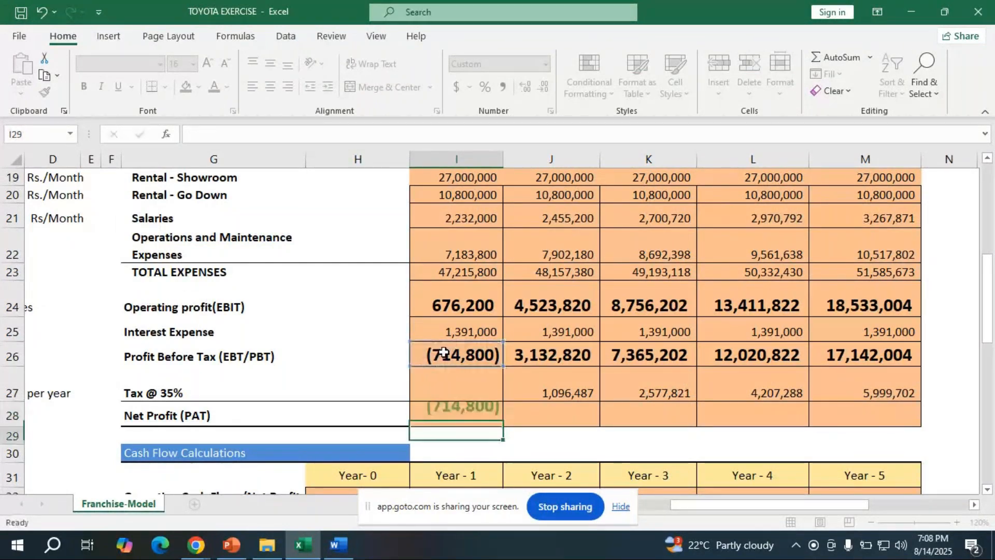
- Calculate the Year - 2 Net Profit (PAT) in J28 with =J26-J27, deducting the tax from the Profit Before Tax
left_click(562, 414)
type("=")
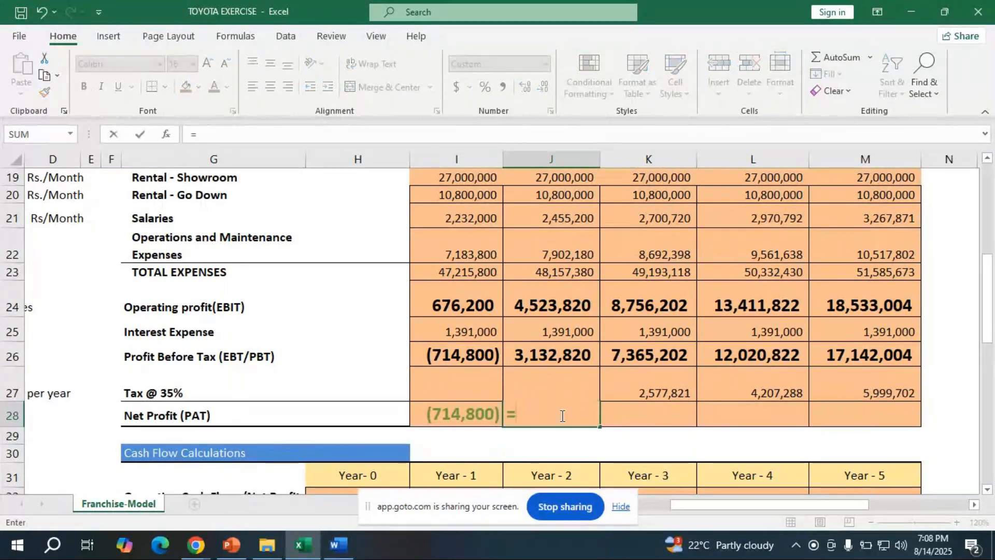
left_click(563, 358)
type("-")
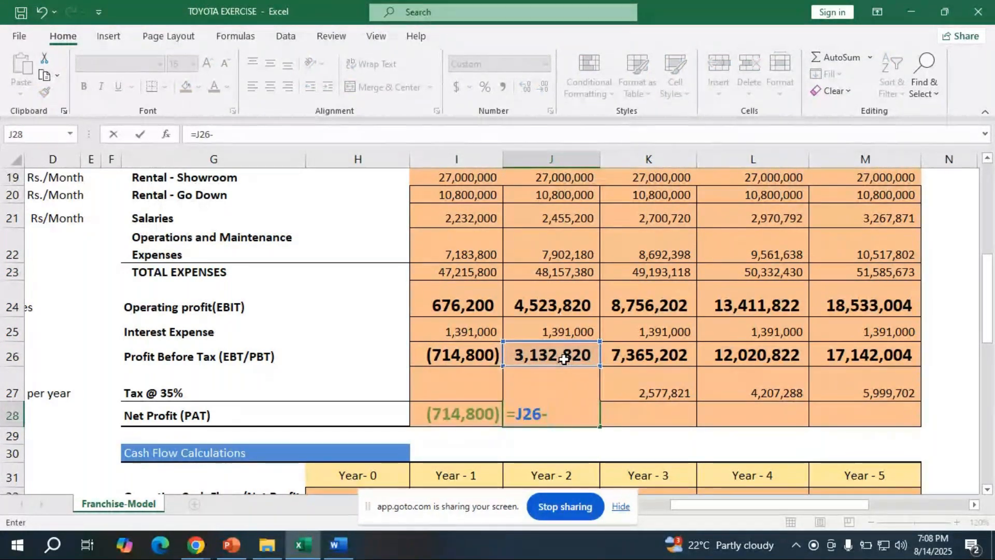
left_click(523, 389)
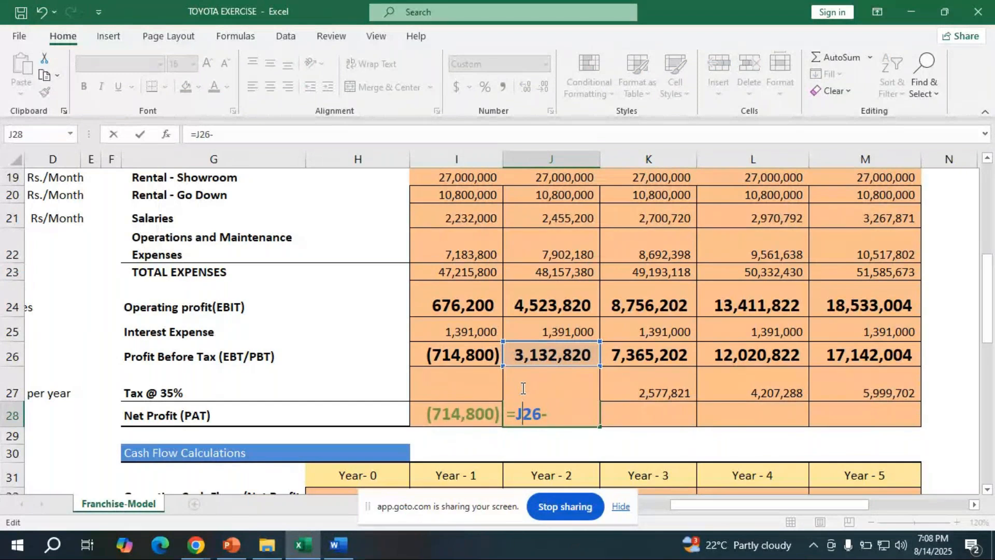
type("J")
type("27")
key("BackSpace")
key("BackSpace")
key("BackSpace")
key("Right")
key("Right")
type("J27")
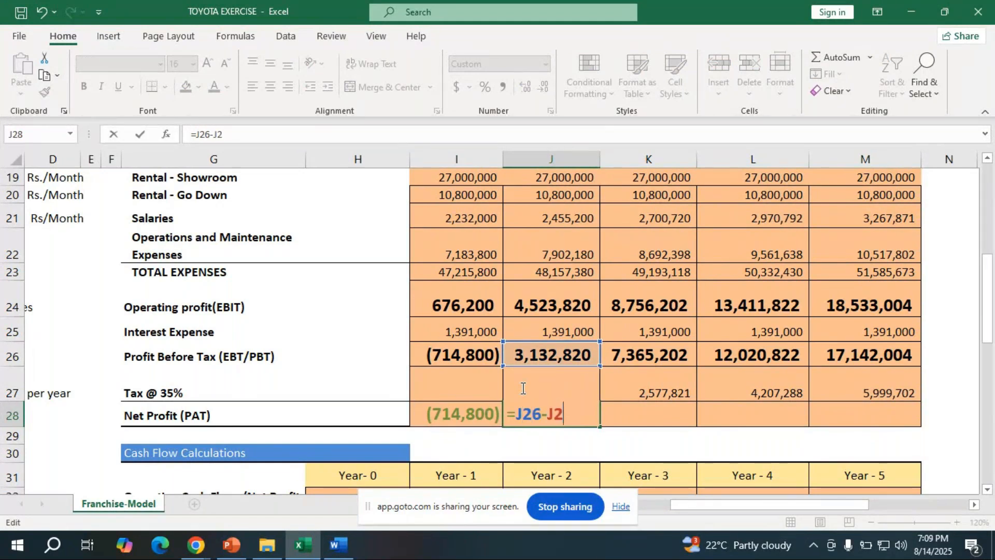
key("Return")
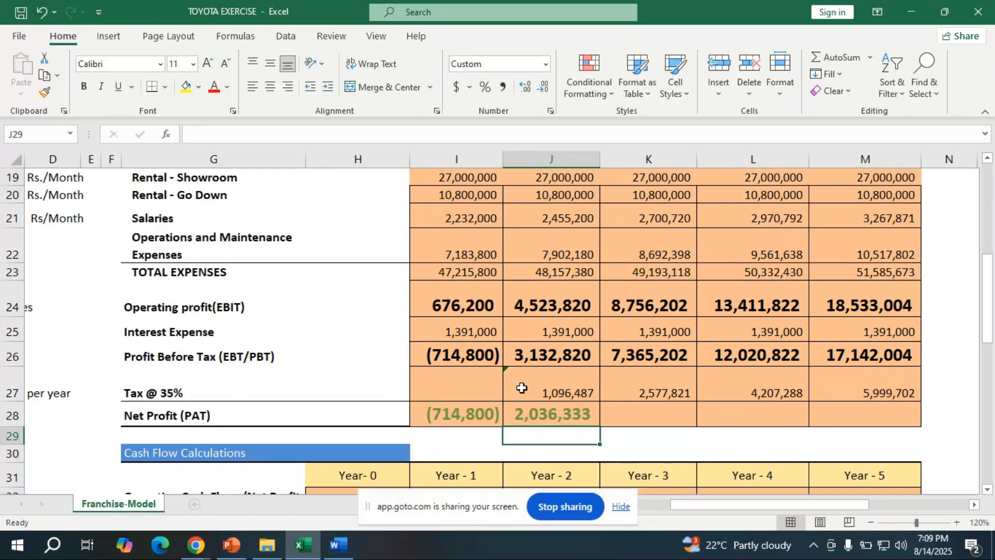
- Fill the Net Profit (PAT) formula from J28 across to Year - 5 in M28
left_click(559, 413)
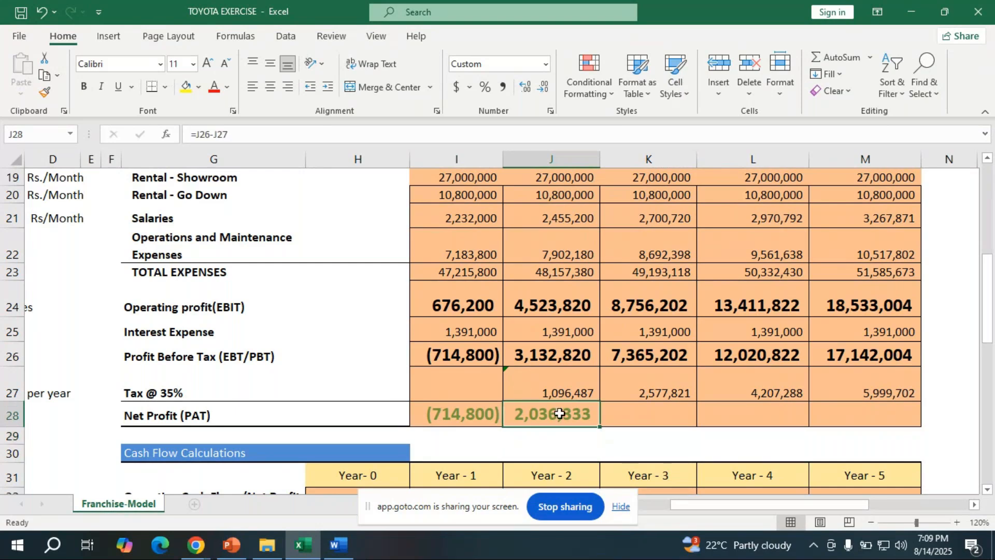
left_click_drag(601, 428, 904, 418)
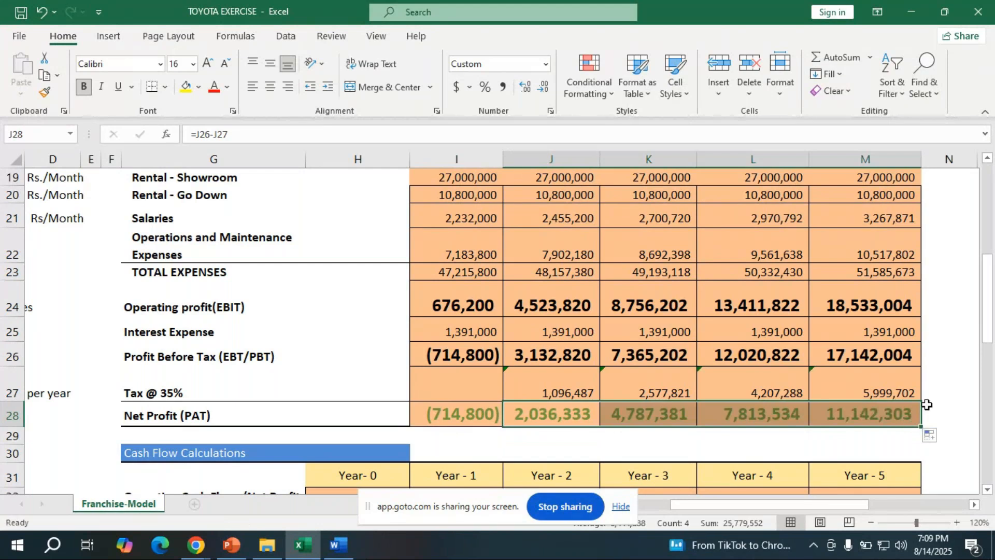
scroll(927, 401, "down", 2)
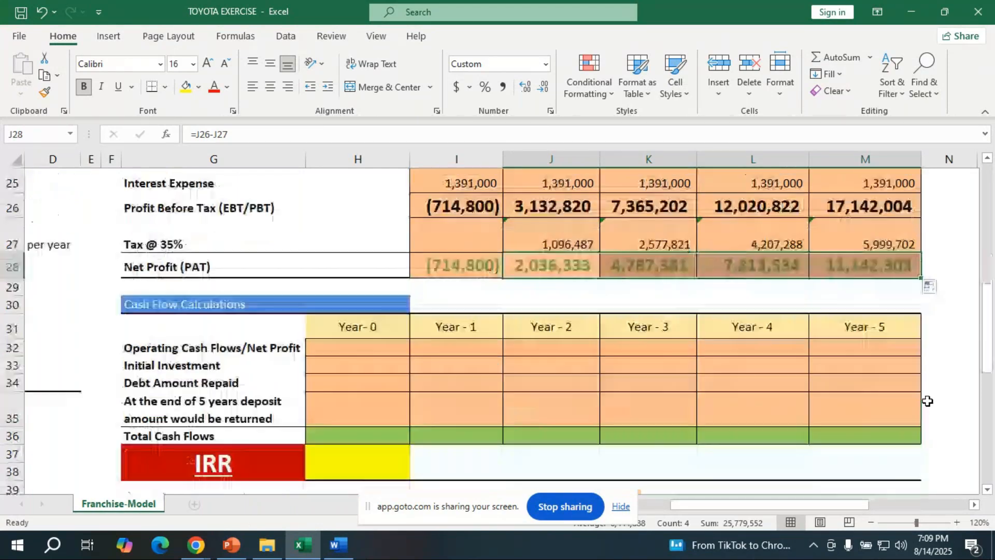
scroll(927, 400, "up", 2)
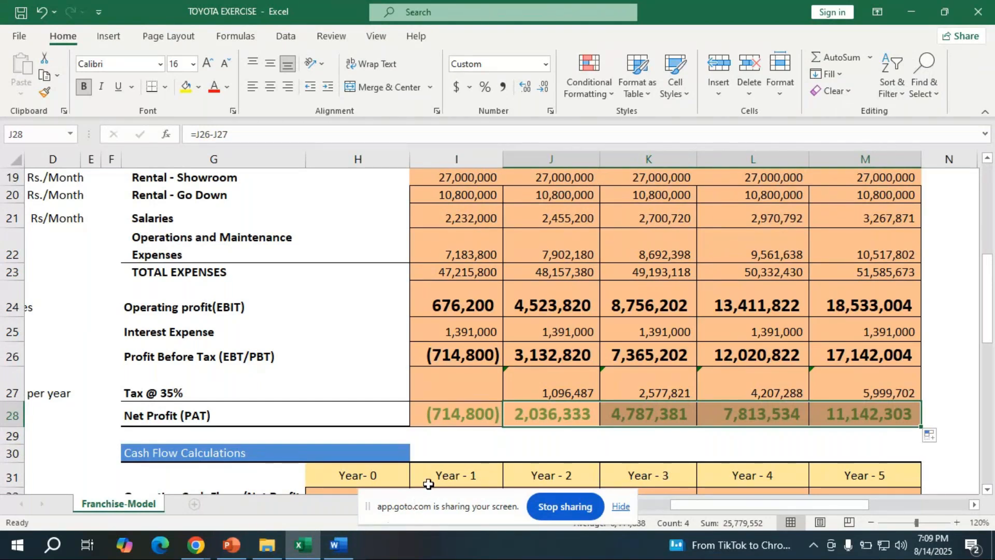
scroll(540, 393, "down", 2)
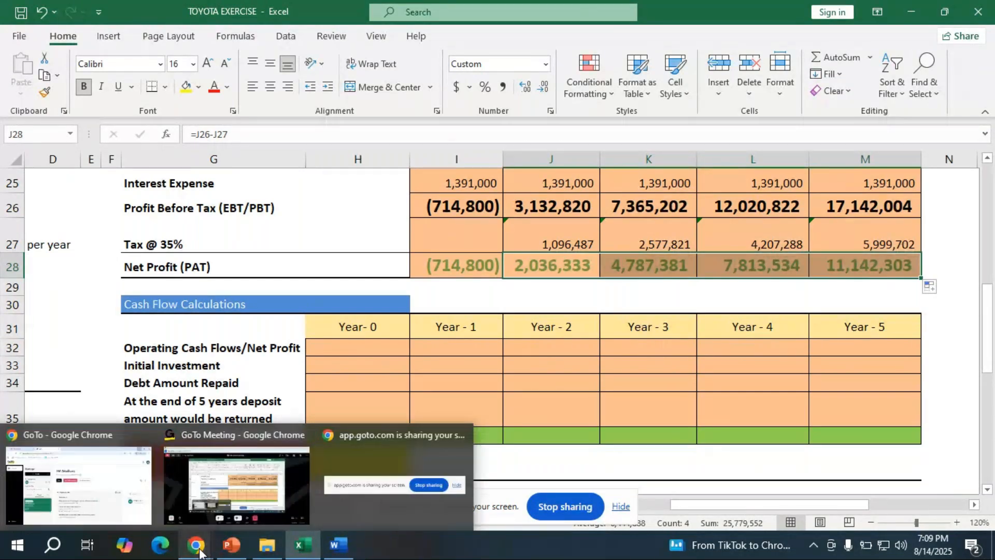
- Switch to the GoTo Meeting window, reveal the private messages in the chat, and return to the TOYOTA EXERCISE workbook in Excel
left_click(229, 525)
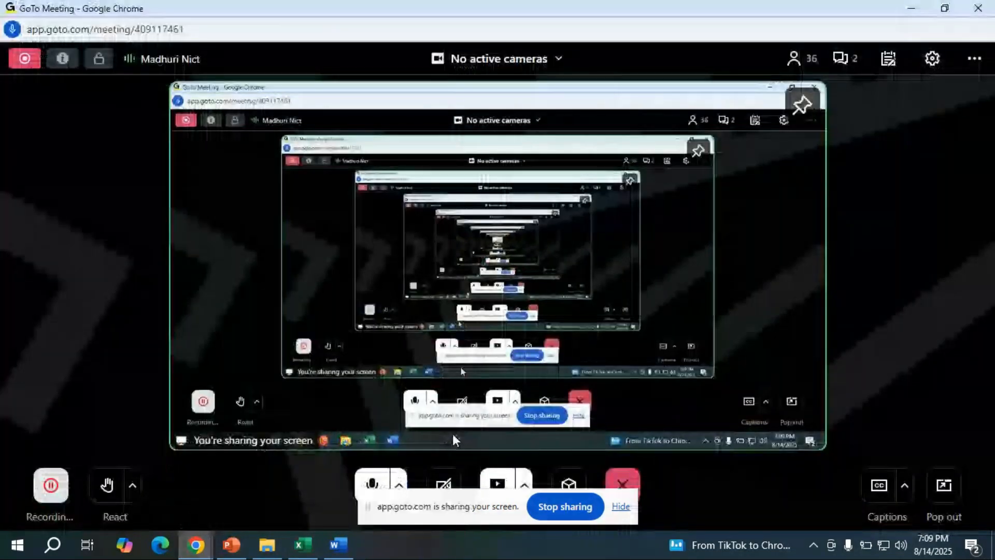
left_click(843, 60)
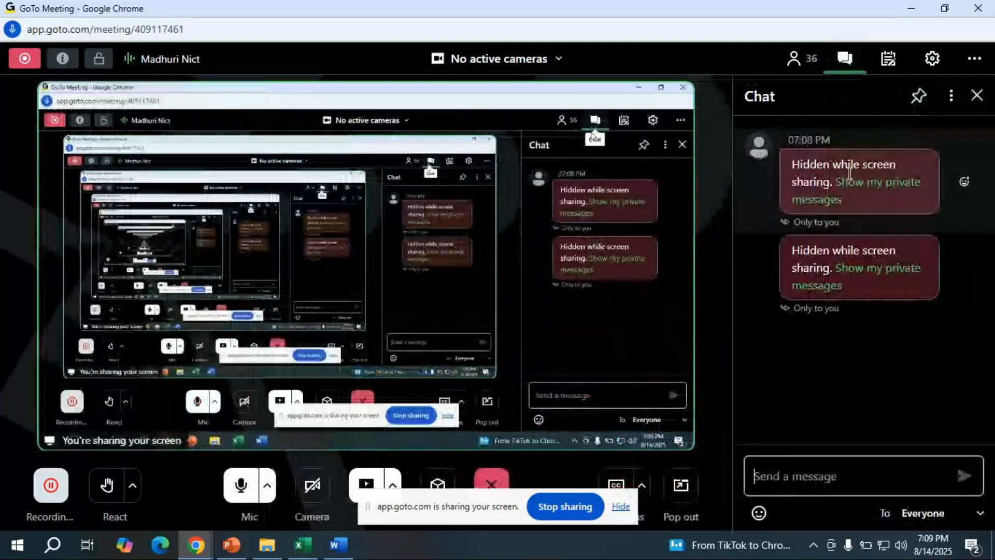
left_click(851, 182)
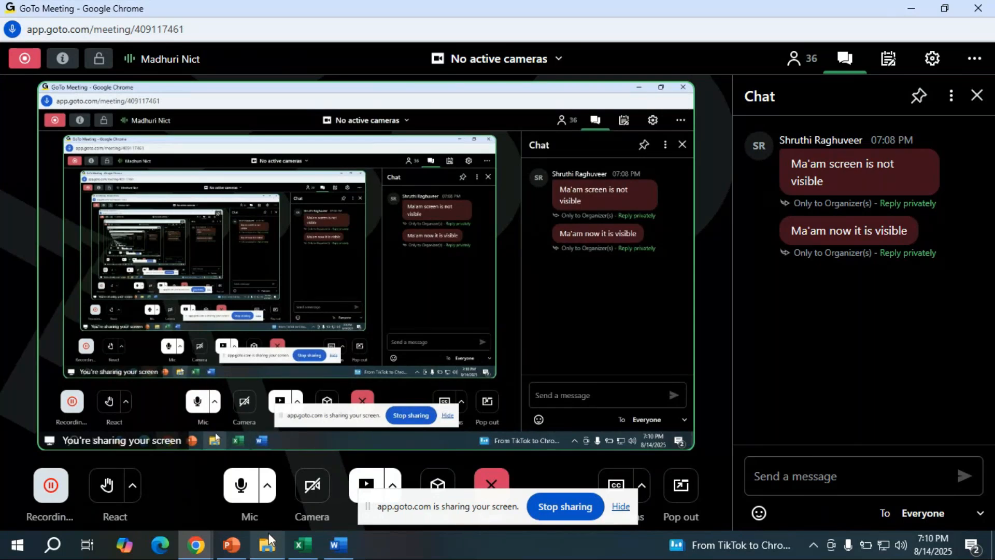
left_click(294, 554)
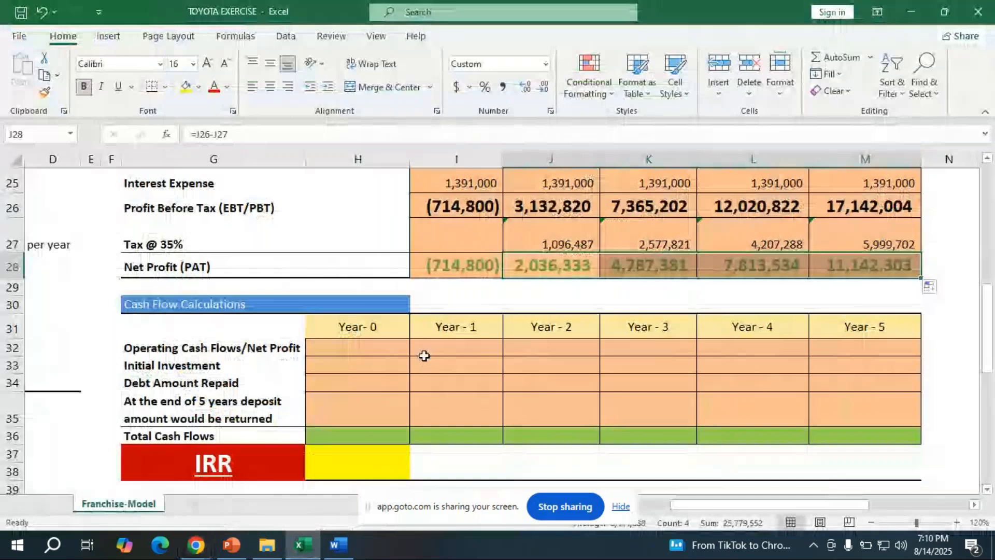
- Link the Year - 1 Operating Cash Flows/Net Profit in I32 to the net profit with =I28 and fill it across to Year - 5
left_click(426, 358)
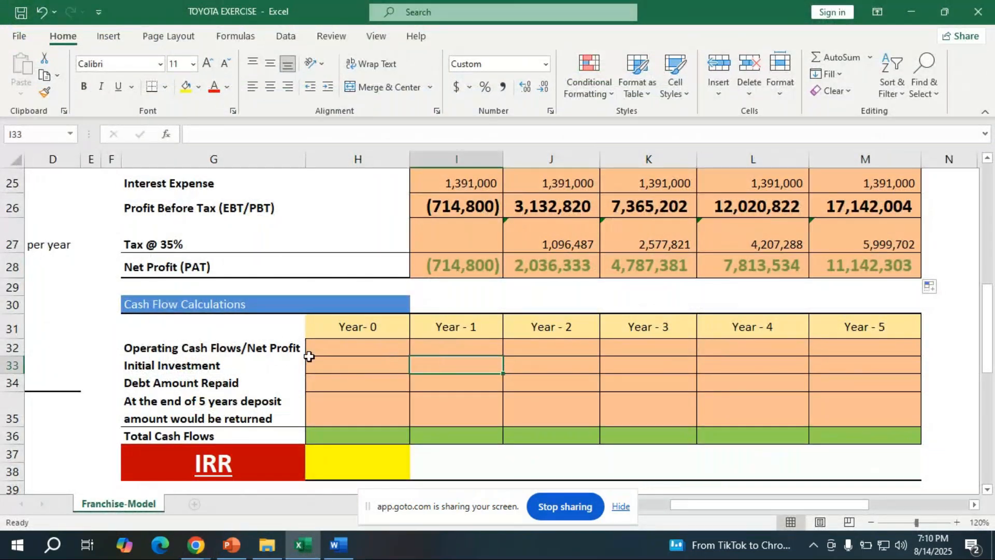
left_click(436, 351)
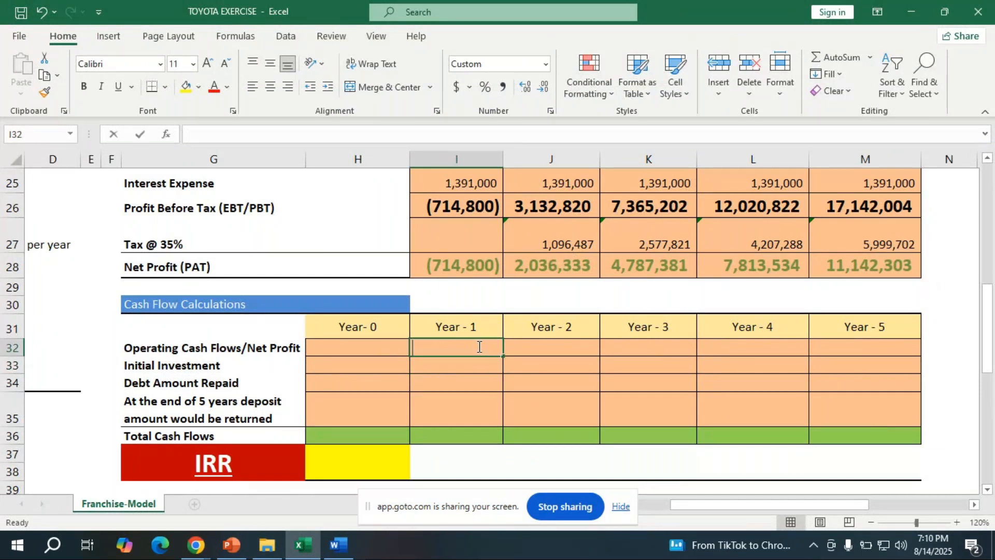
type("=")
left_click(453, 269)
key("Return")
left_click(477, 349)
left_click_drag(502, 356, 879, 349)
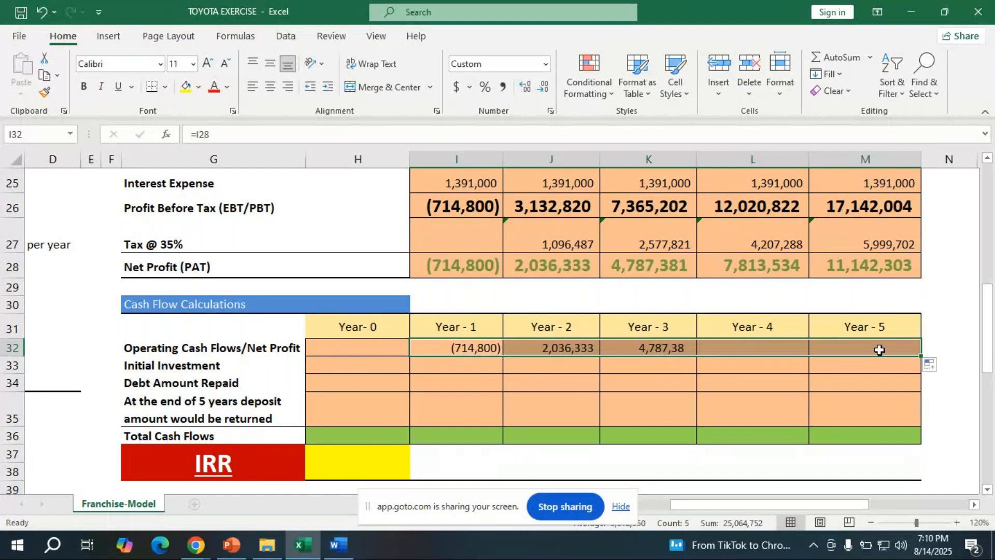
- Link the Year - 0 Initial Investment in H33 to the Total Capital with =C11
left_click(391, 368)
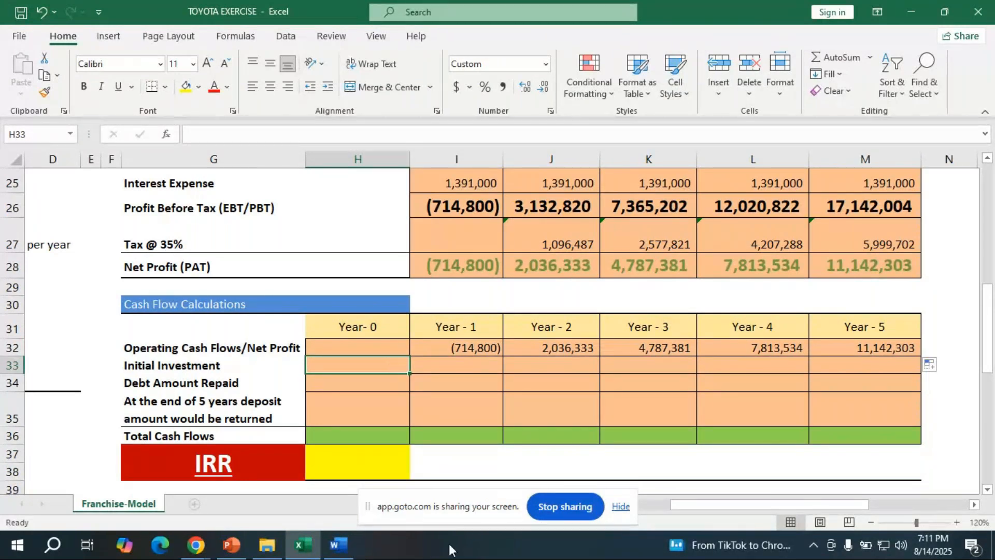
left_click(358, 363)
type("=")
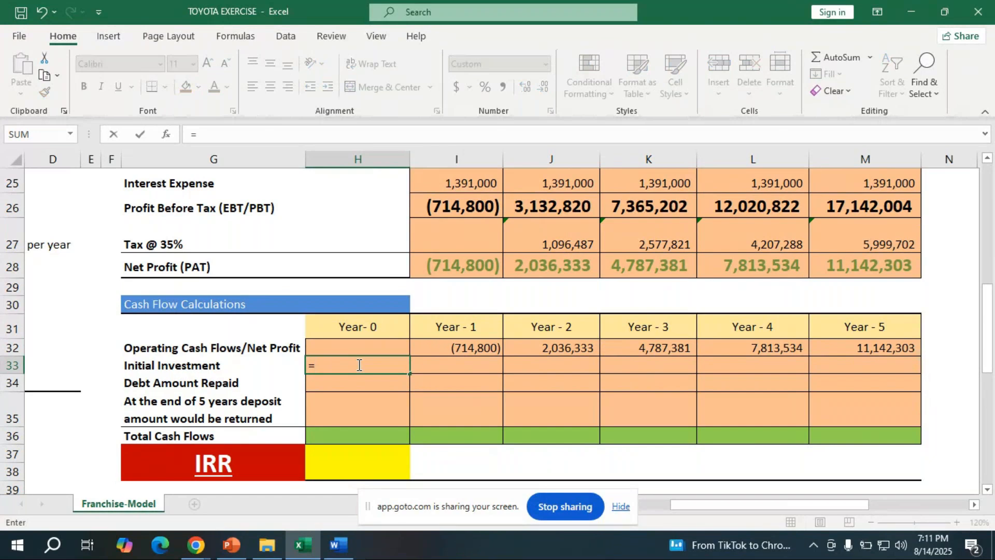
left_click_drag(721, 508, 667, 506)
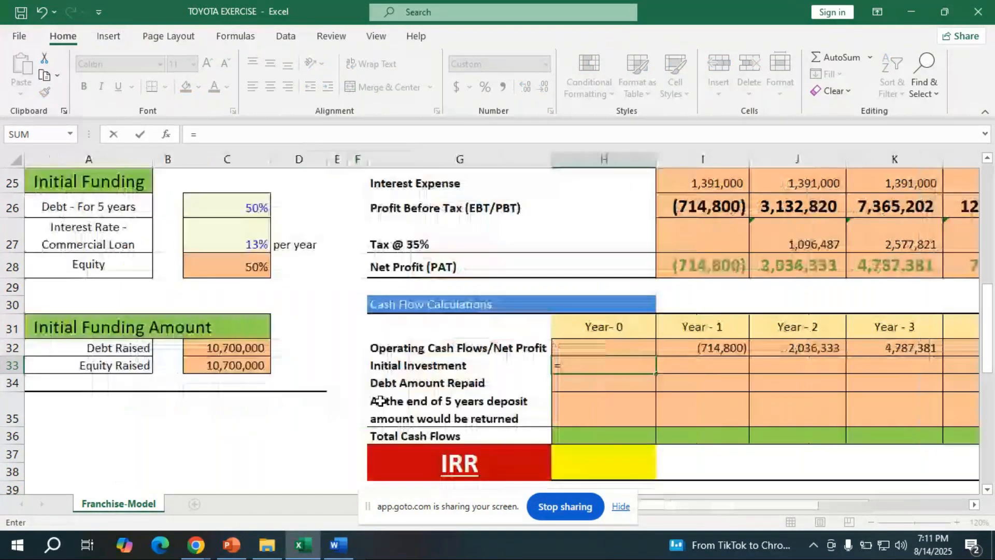
scroll(256, 272, "up", 3)
scroll(256, 271, "up", 4)
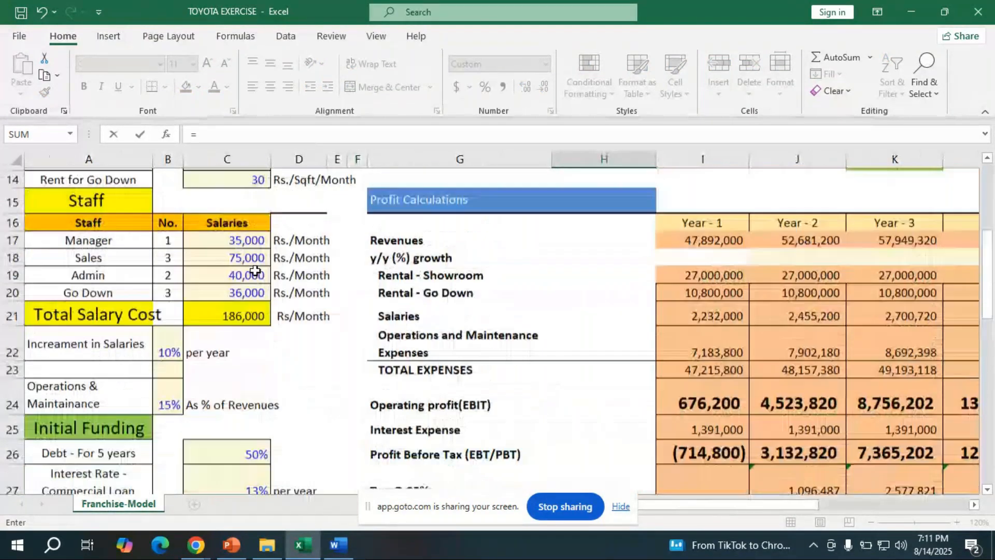
left_click(256, 293)
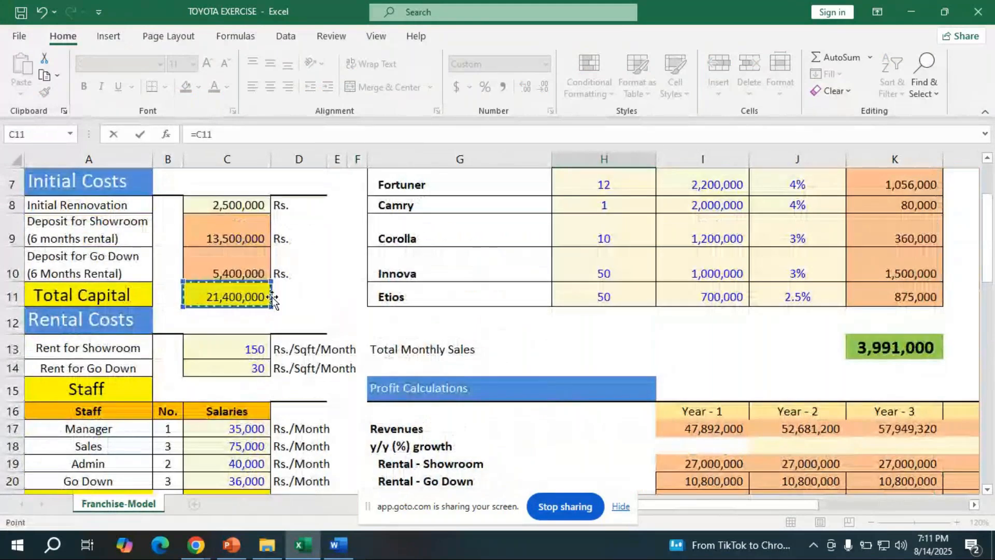
scroll(271, 296, "down", 1)
scroll(272, 296, "down", 11)
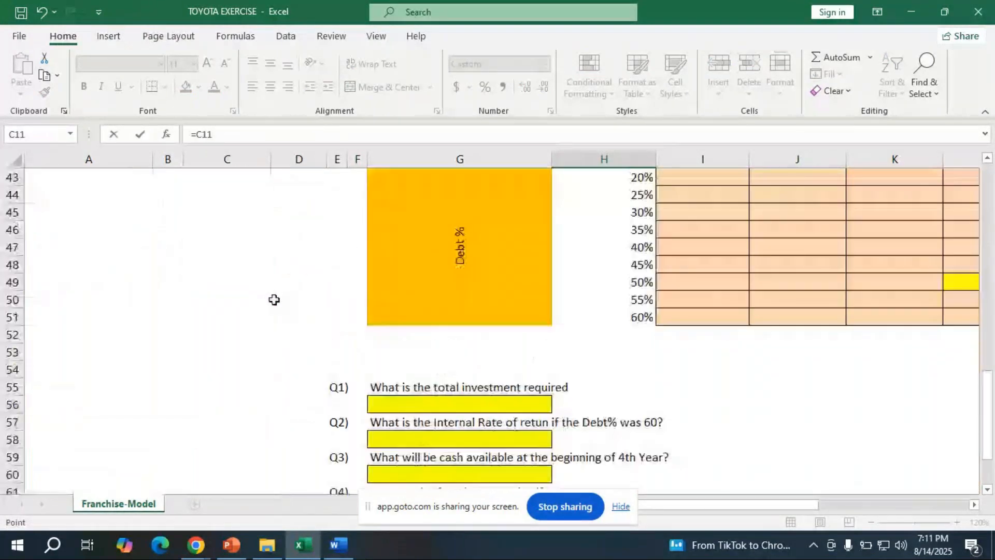
key("Return")
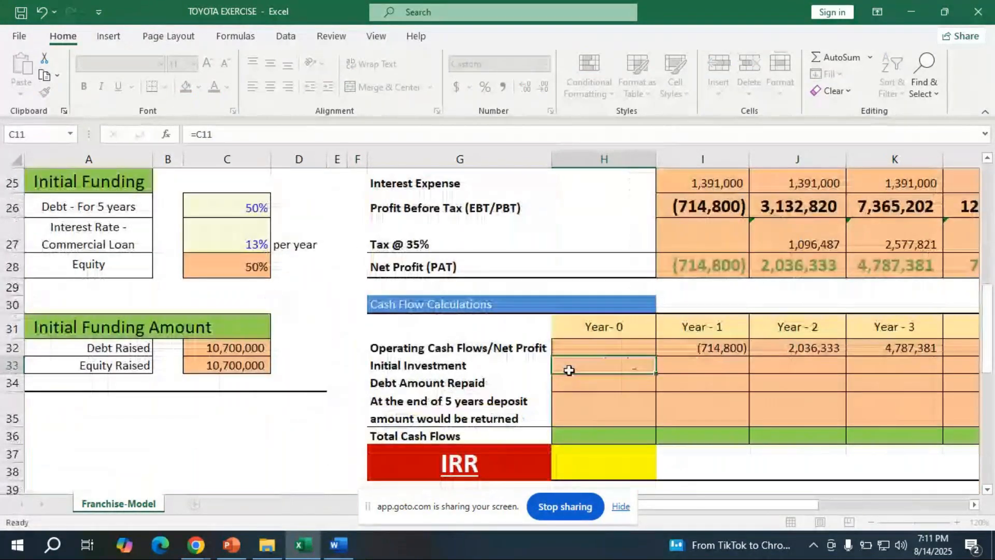
- Change the Year - 0 Initial Investment formula in H33 to =-C11 so it counts as an outflow
double_click(571, 369)
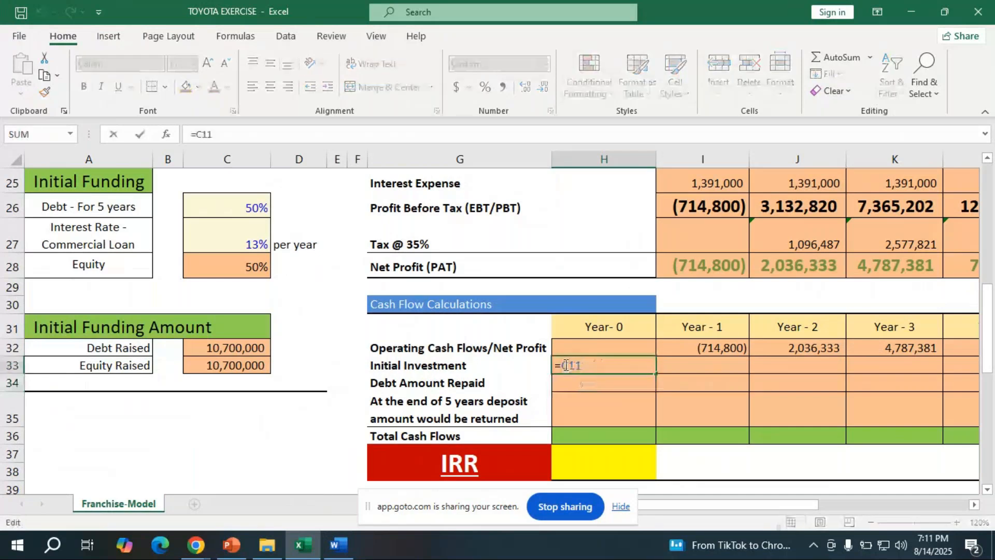
type("-")
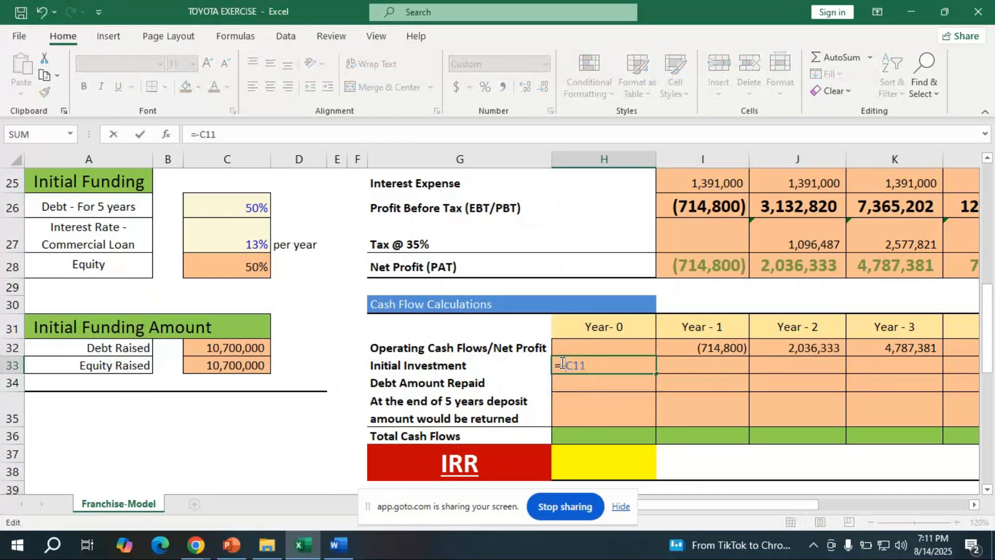
key("Return")
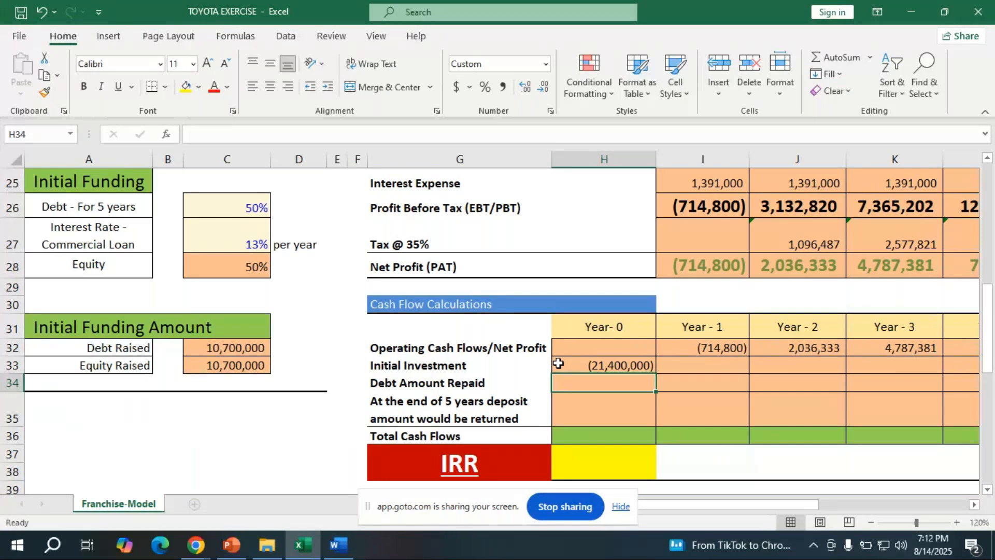
- Enter the Year - 0 Debt Amount in H34 as =C32, taking the Debt Raised
type("=")
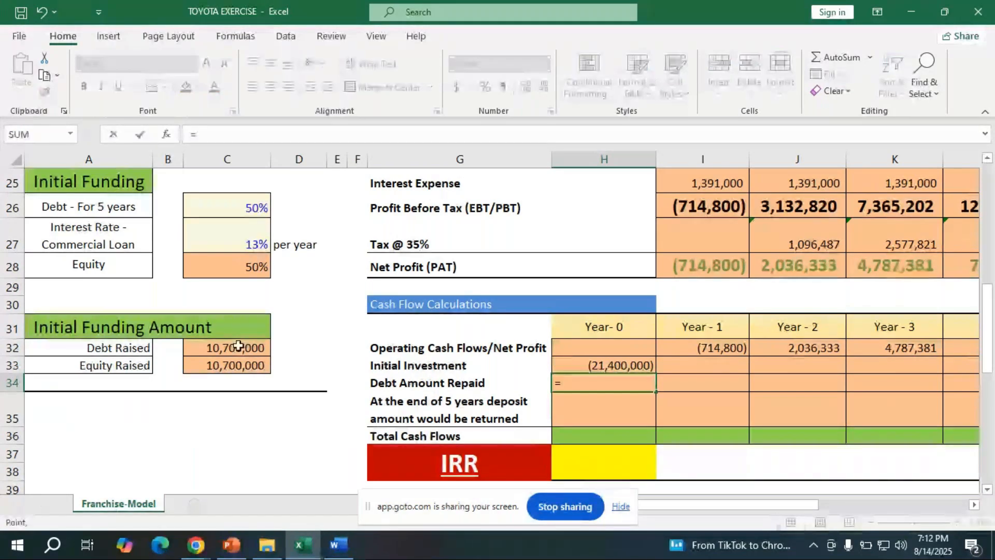
left_click(238, 346)
key("Return")
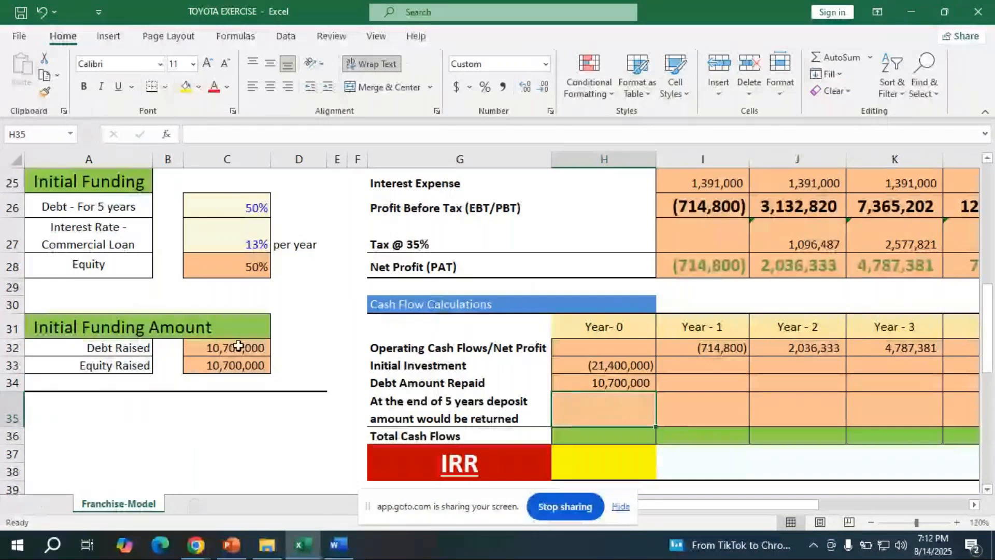
- Enter the Year - 5 Debt Amount Repaid in M34 as =-C32, the negative of the Debt Raised
scroll(800, 418, "right", 3)
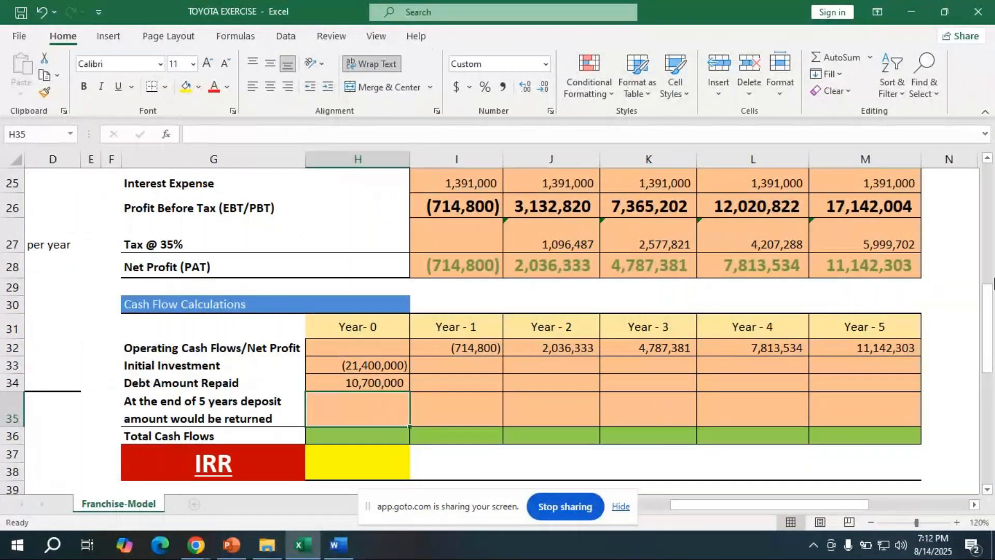
left_click(858, 383)
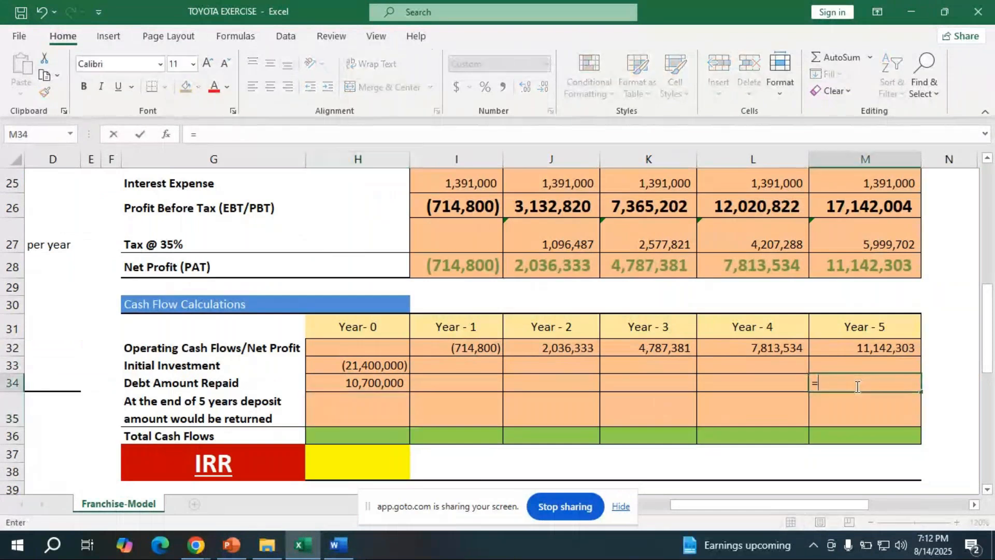
type("=-")
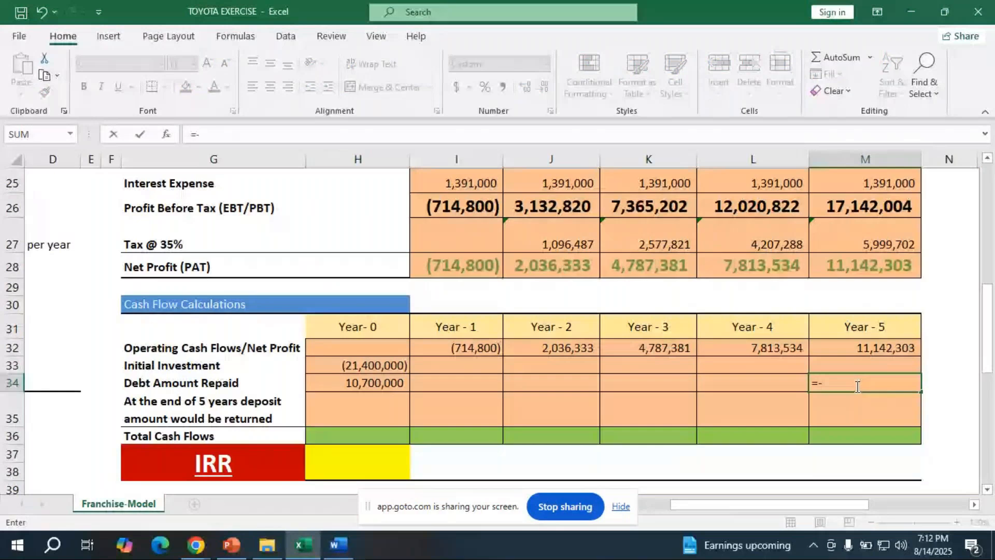
left_click_drag(751, 507, 674, 508)
left_click(236, 346)
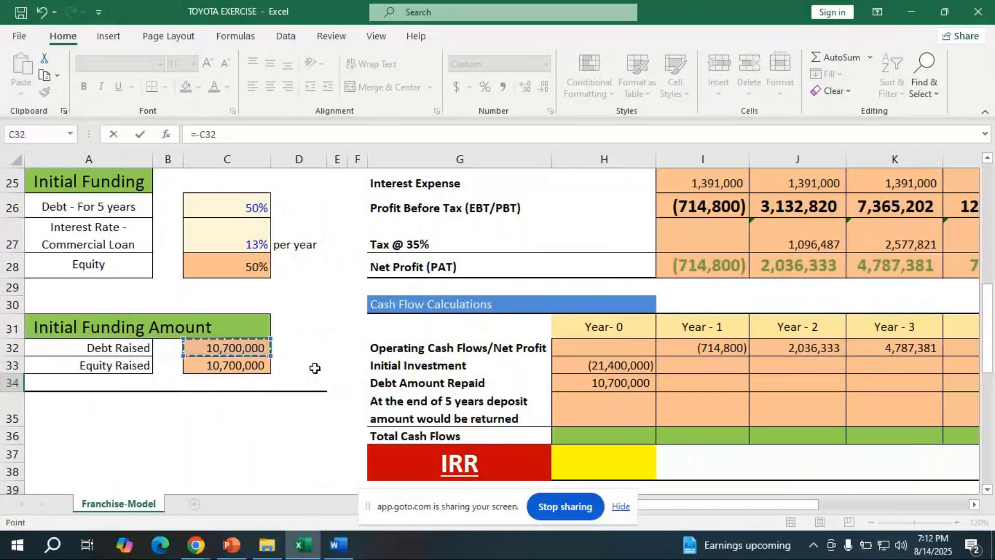
left_click_drag(748, 506, 895, 513)
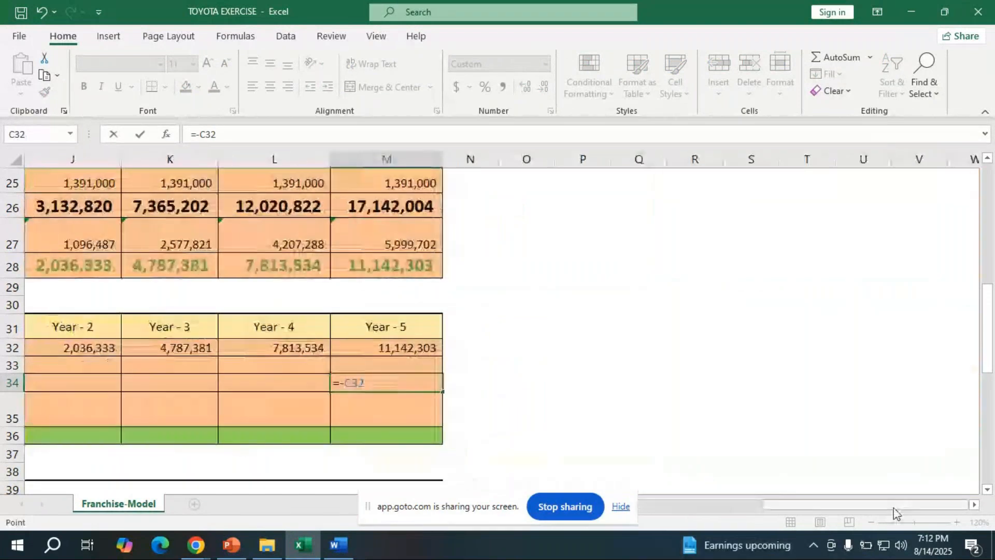
key("Return")
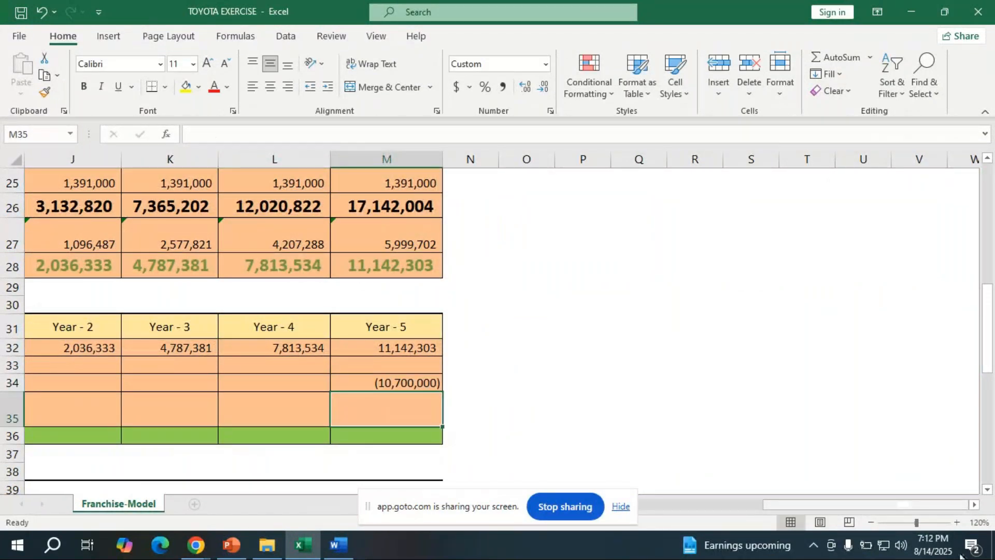
- Review the showroom and go-down deposits under Initial Costs alongside the deposit-return row in the Cash Flow Calculations
left_click_drag(819, 506, 692, 510)
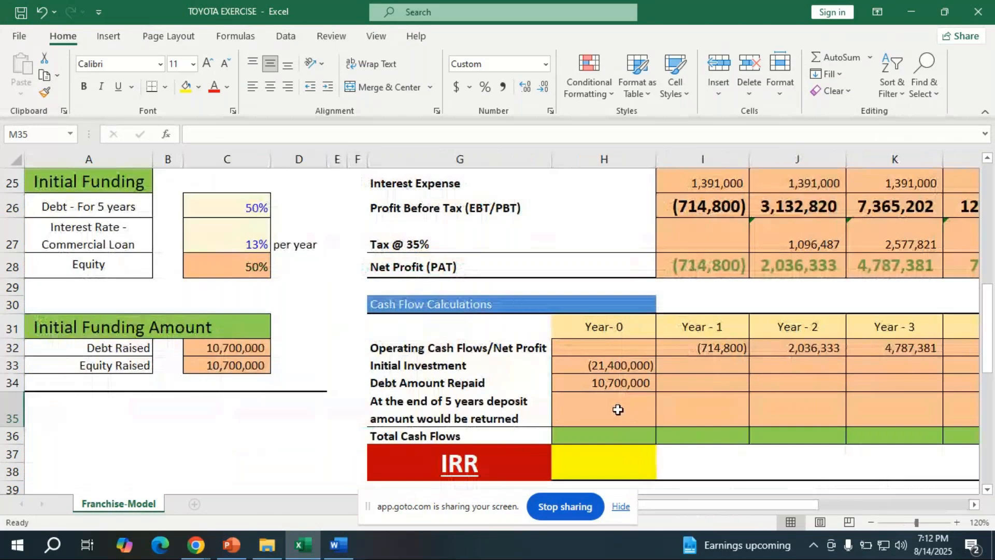
left_click(613, 410)
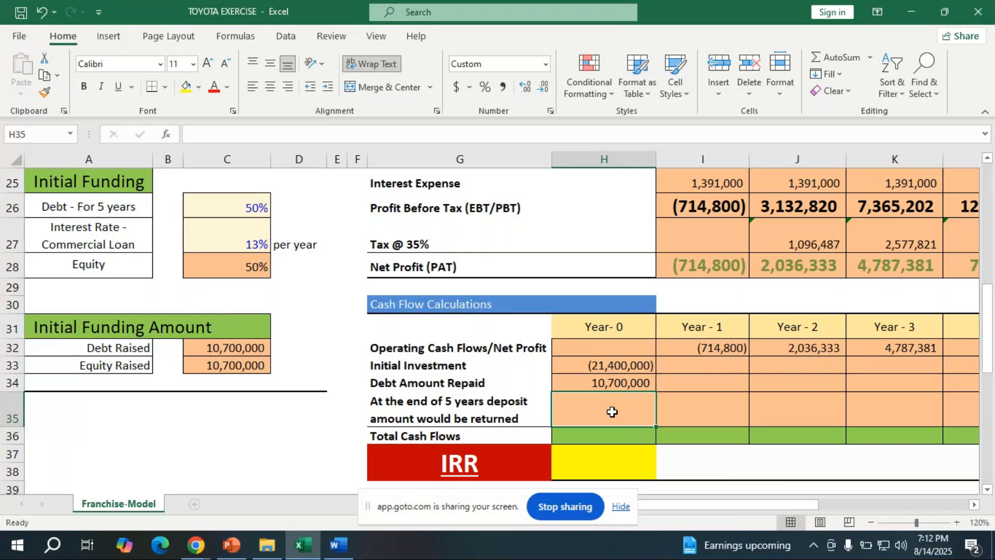
scroll(136, 294, "up", 6)
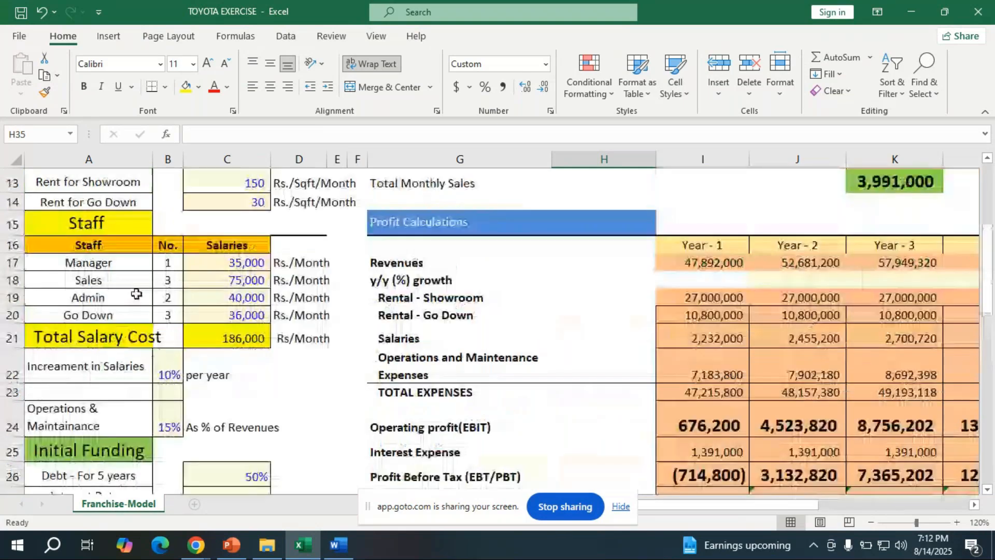
scroll(136, 294, "up", 2)
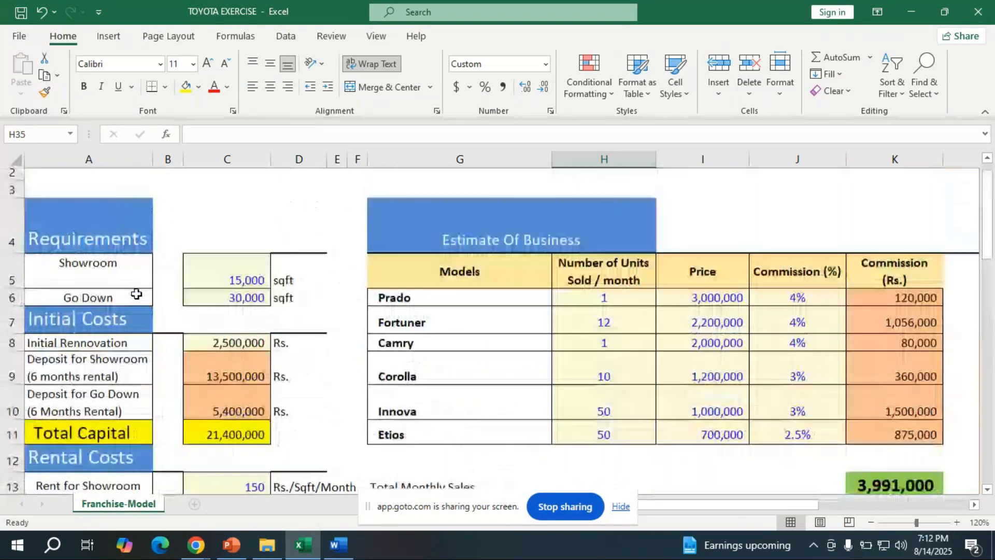
scroll(137, 294, "down", 1)
scroll(136, 294, "down", 1)
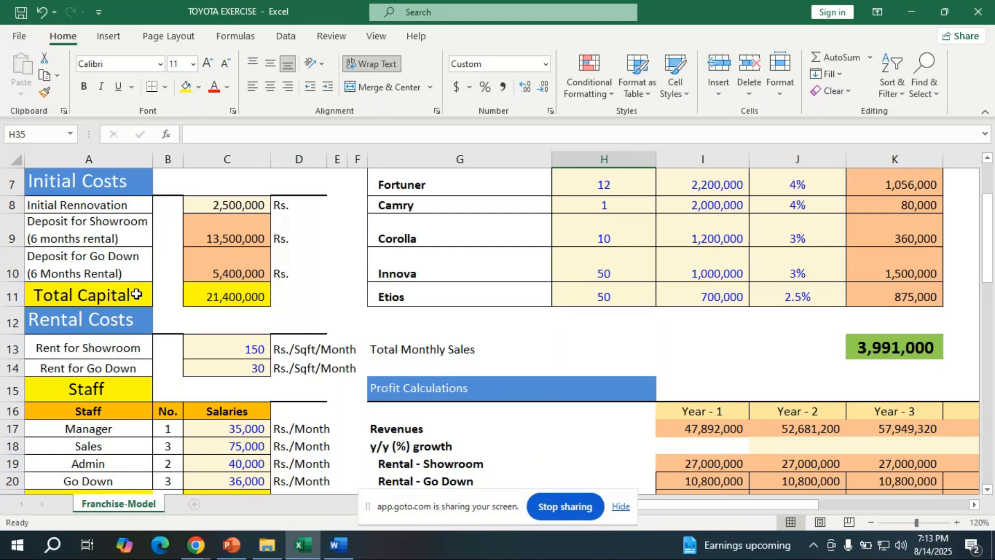
scroll(706, 410, "down", 3)
scroll(706, 410, "down", 5)
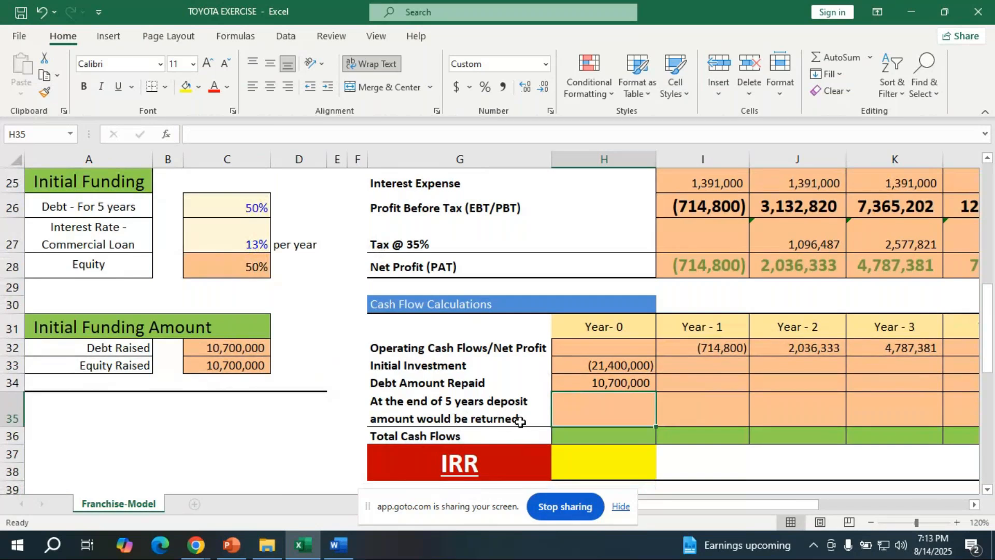
scroll(215, 284, "up", 4)
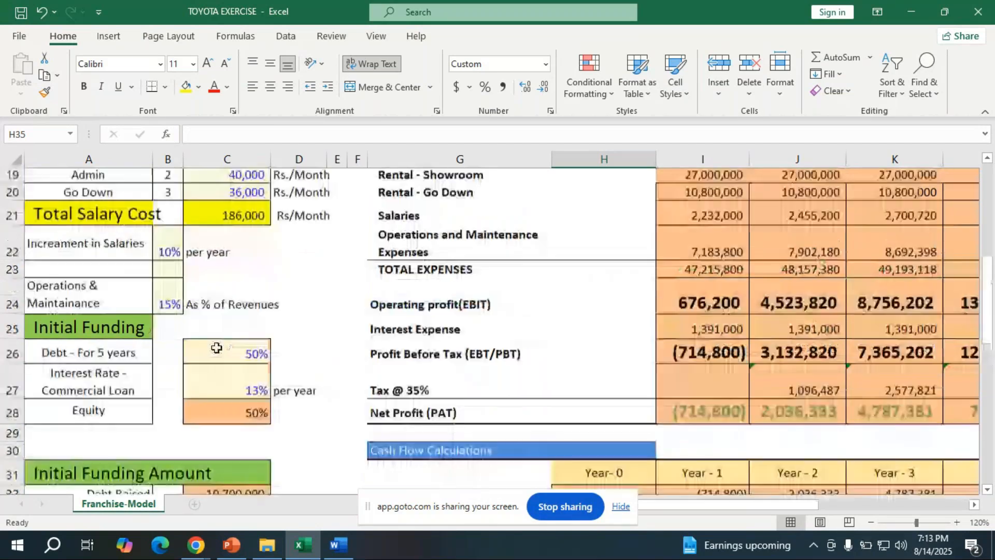
scroll(172, 346, "up", 2)
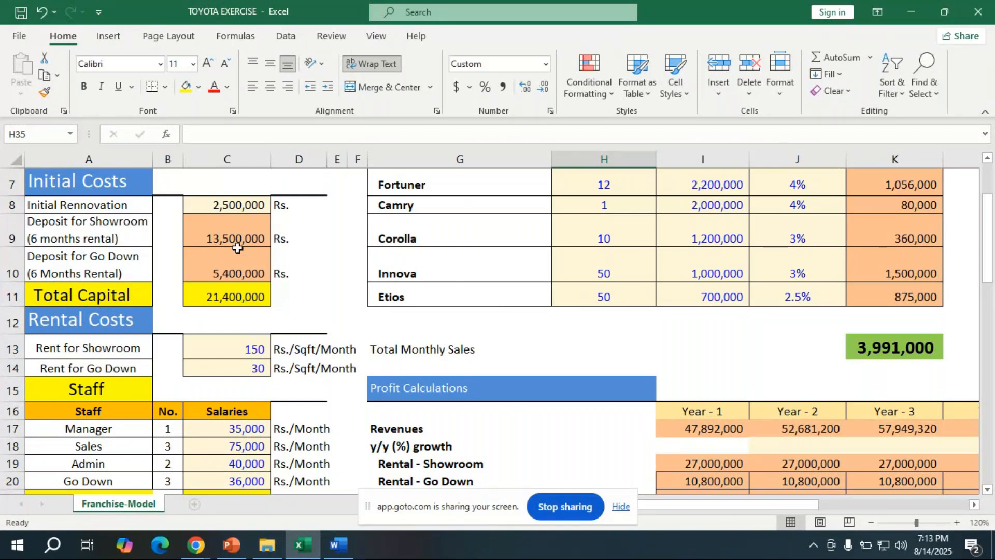
scroll(529, 397, "down", 2)
scroll(529, 398, "down", 6)
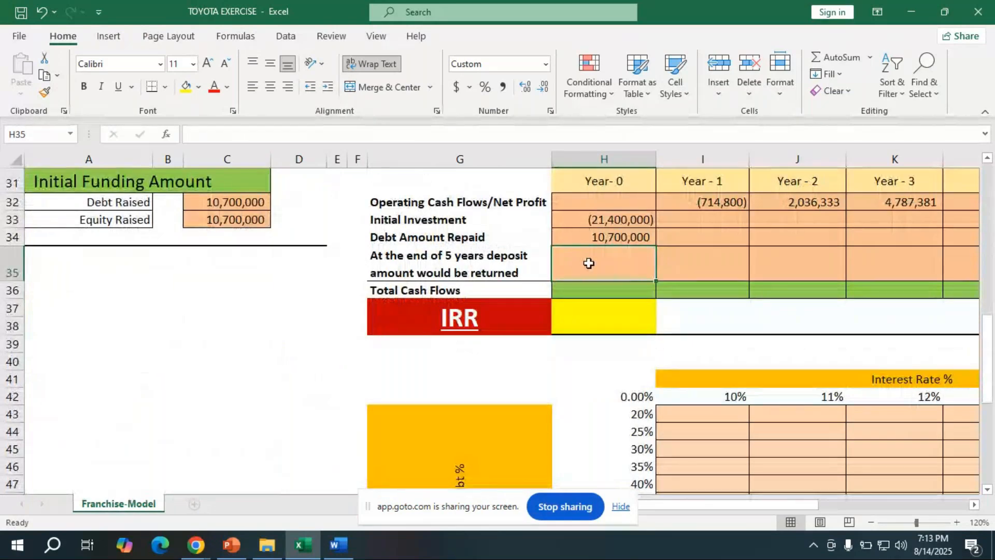
type("=")
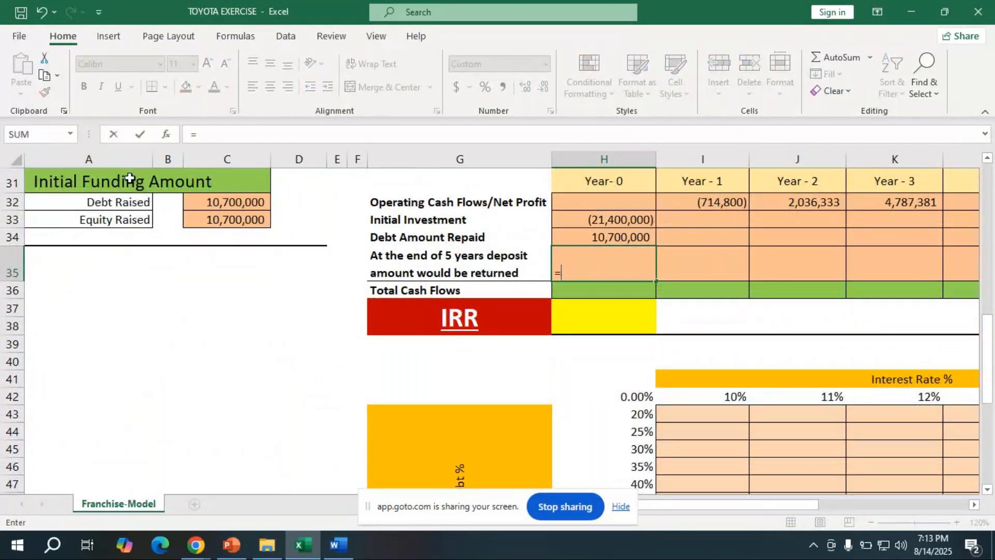
scroll(127, 241, "up", 4)
scroll(127, 241, "up", 2)
scroll(342, 295, "down", 6)
key("BackSpace")
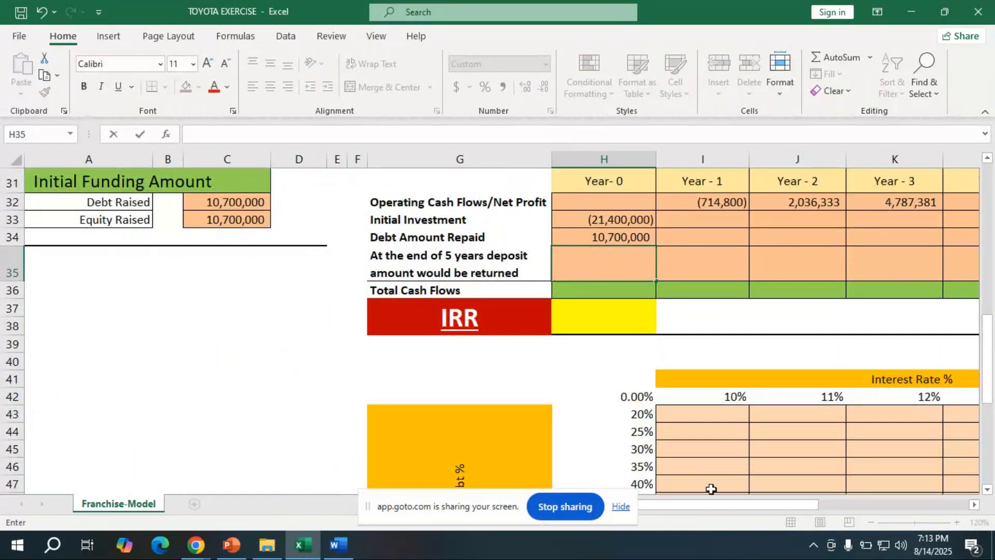
- Enter the Year - 5 deposit return in M35 as =C9+C10, adding the showroom and go-down deposits
left_click_drag(716, 504, 850, 504)
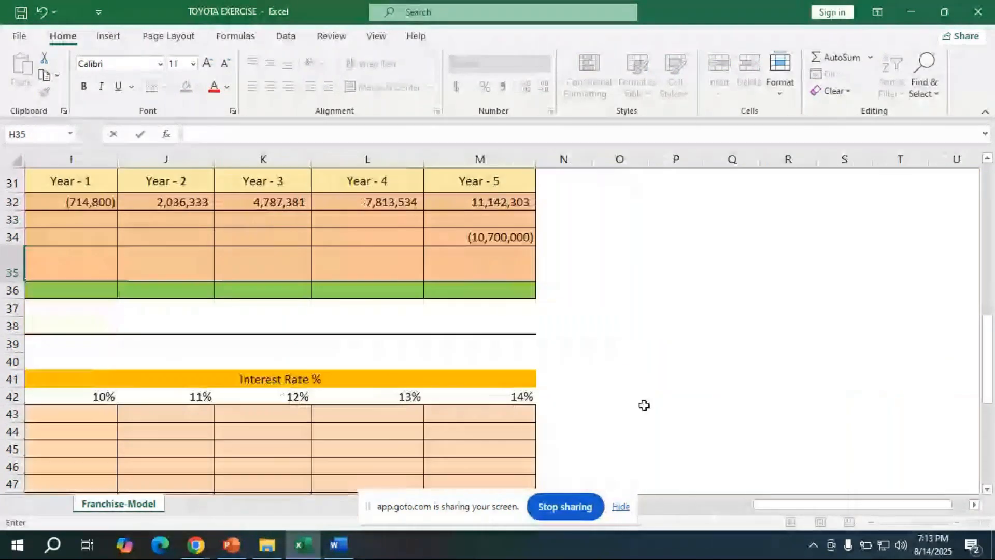
left_click(476, 277)
type("=")
left_click_drag(764, 506, 629, 514)
scroll(157, 284, "up", 4)
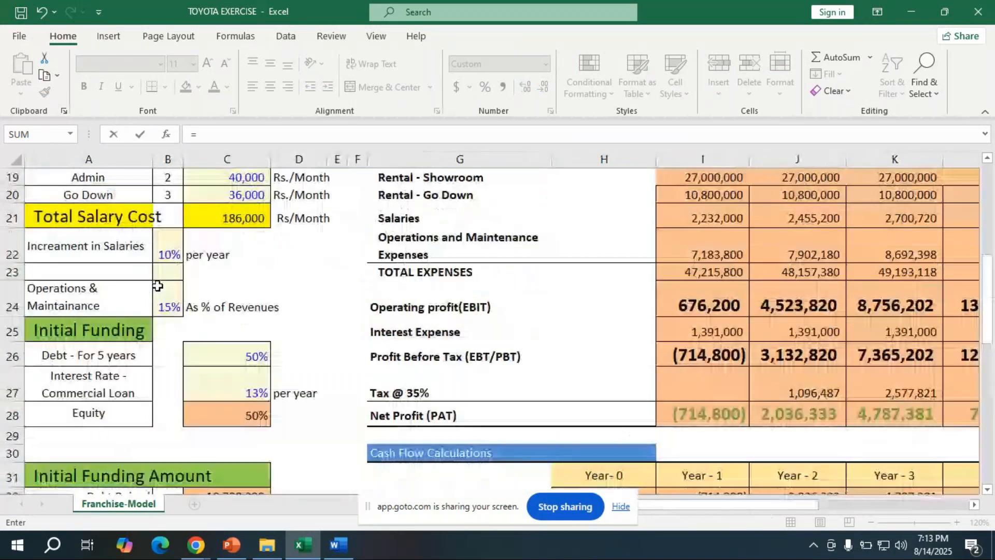
scroll(157, 284, "up", 6)
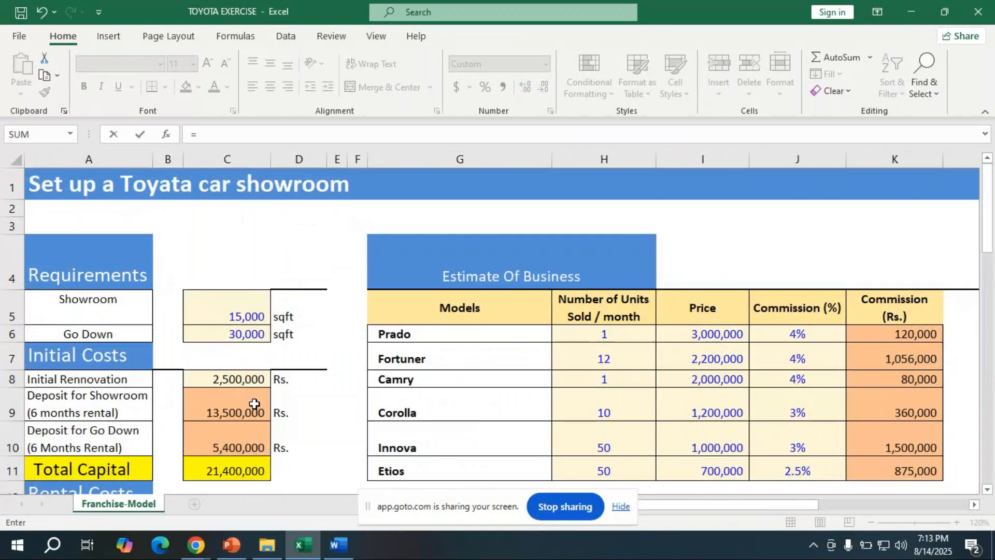
left_click(254, 404)
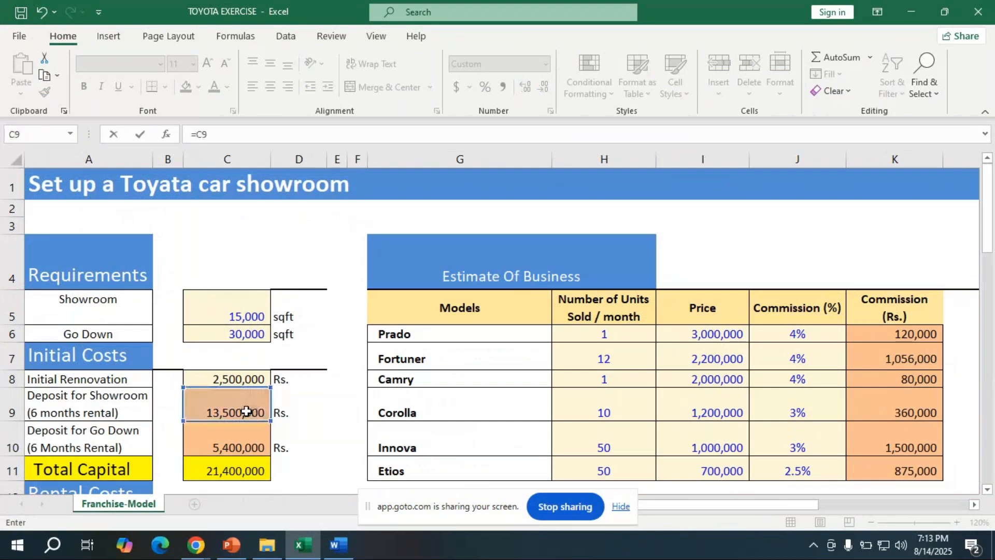
type("+")
left_click(242, 440)
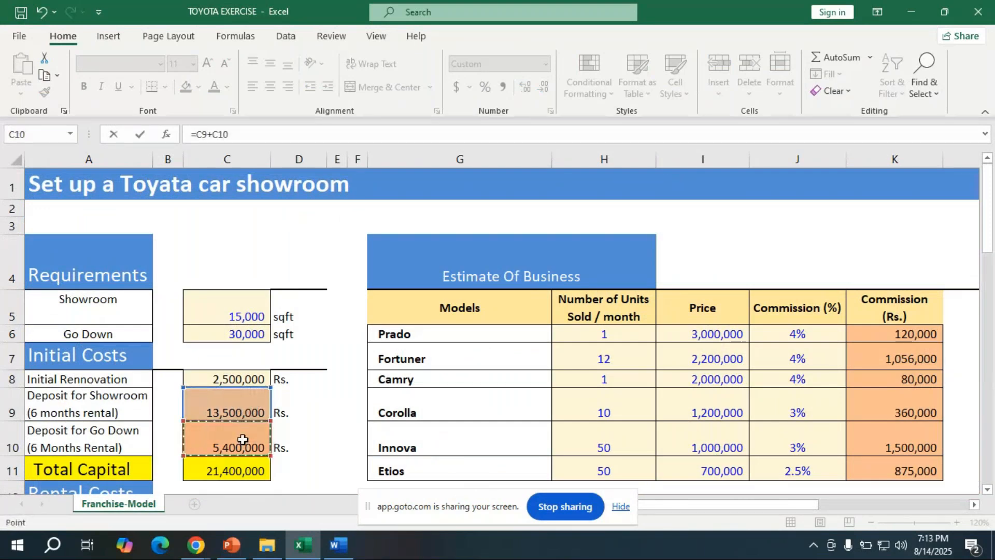
key("Return")
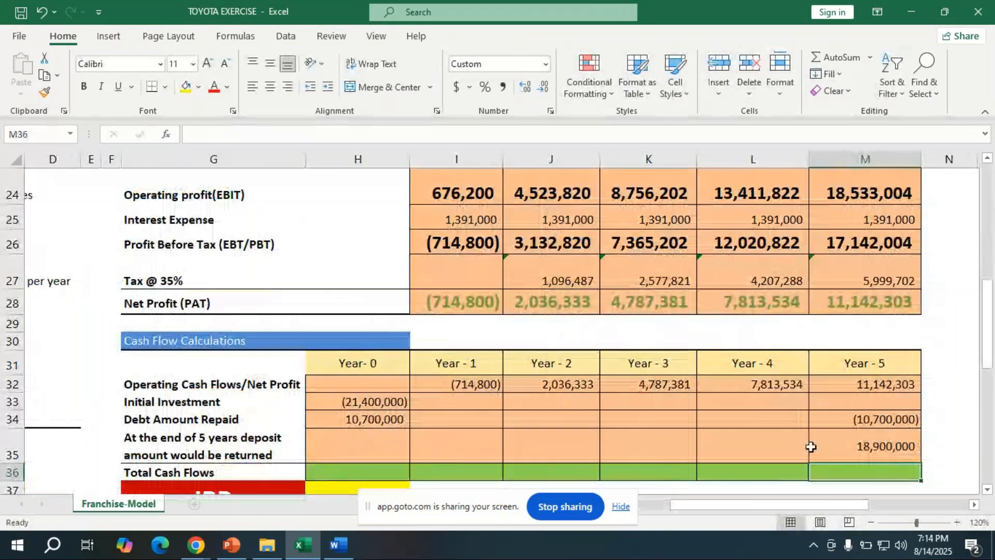
- Calculate the Year - 0 Total Cash Flows in H36 with =SUM(H32:H35)
scroll(833, 440, "down", 2)
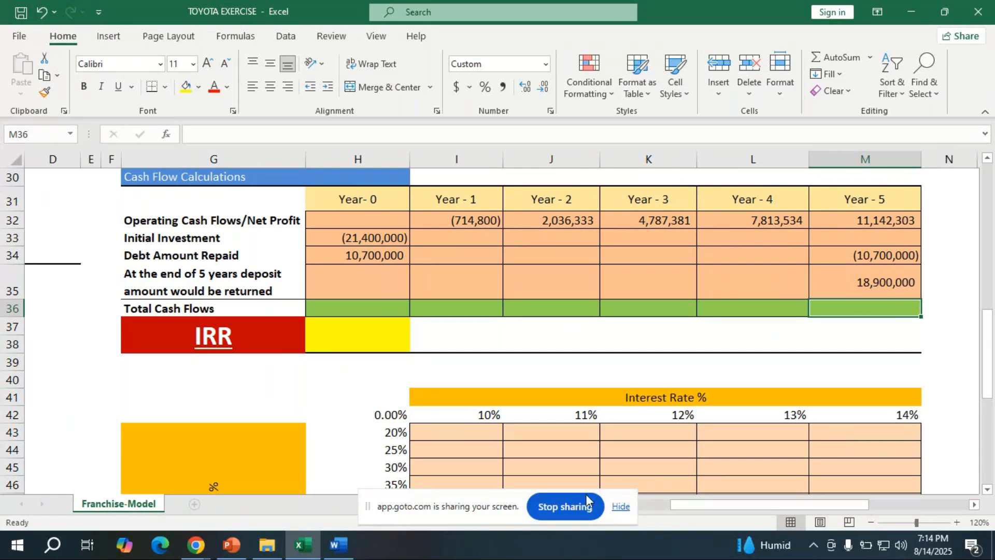
left_click(352, 309)
type("=")
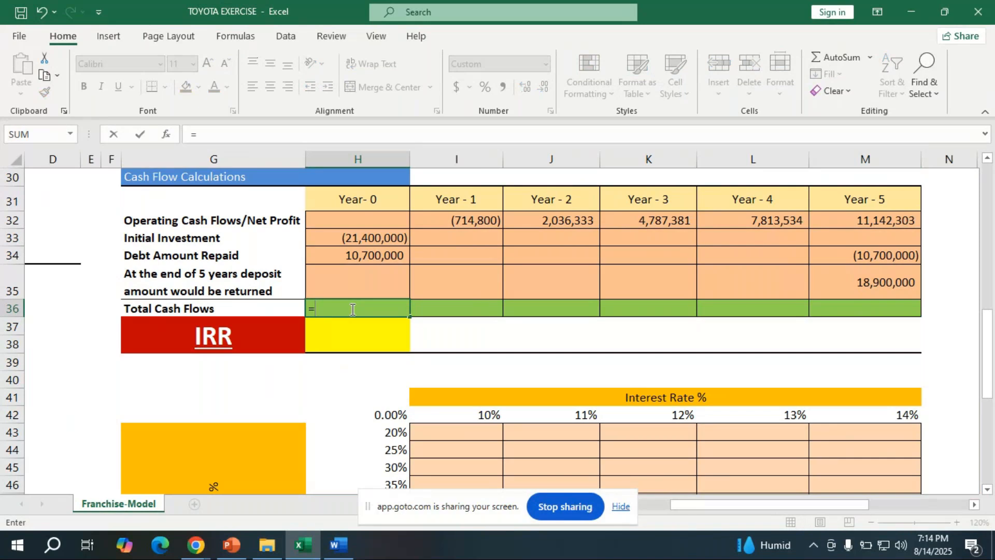
type("SUM")
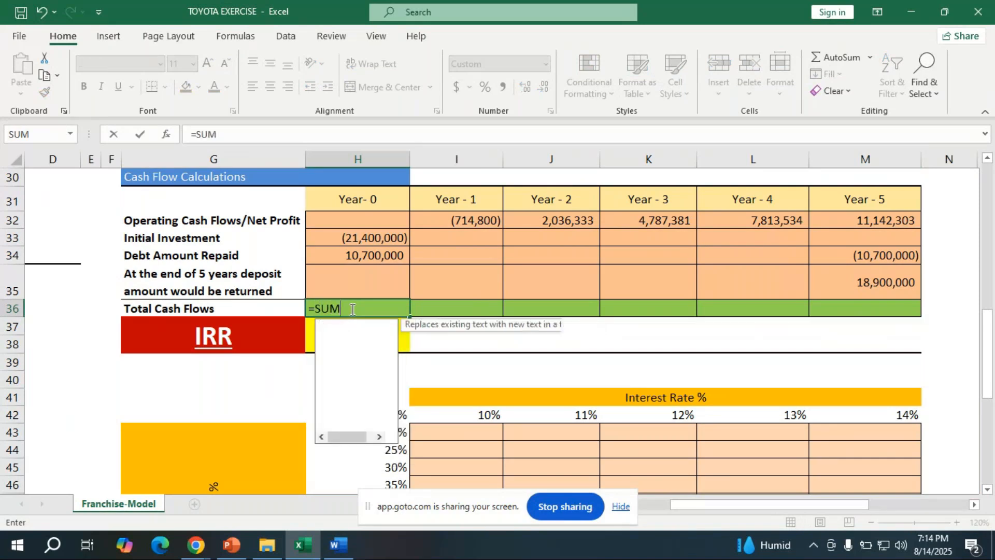
type("(")
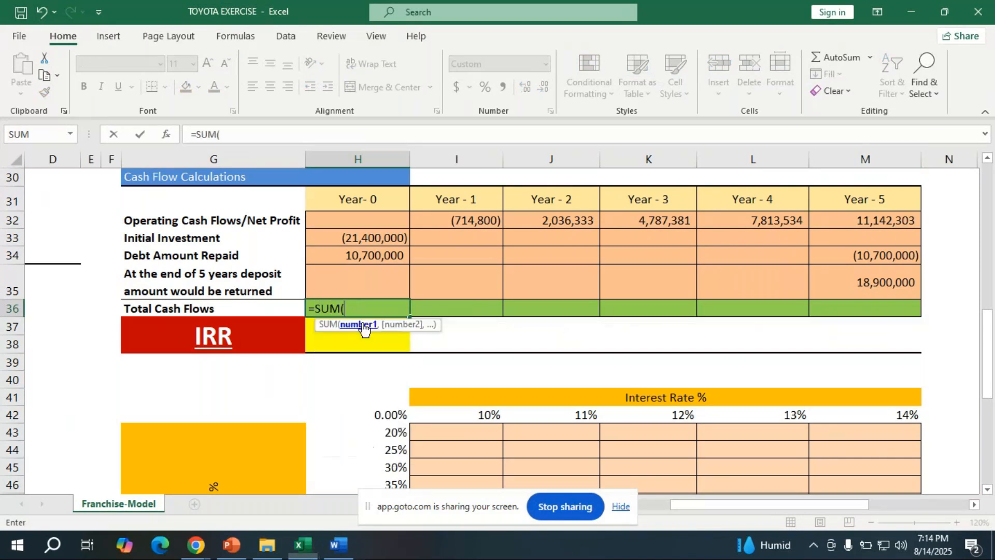
left_click_drag(369, 220, 374, 278)
type(")")
key("Return")
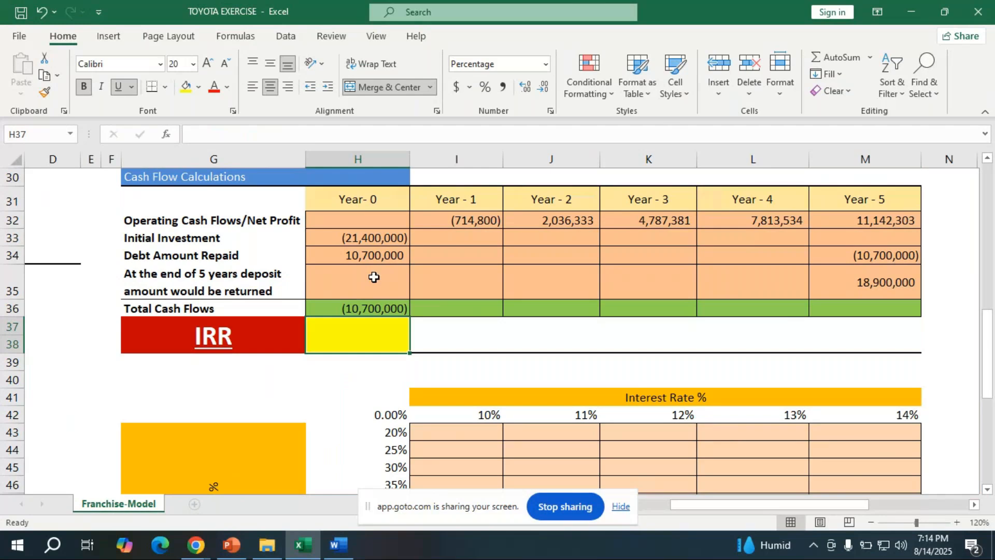
- Switch to the GoTo Meeting window in Chrome to check the class chat
left_click(201, 544)
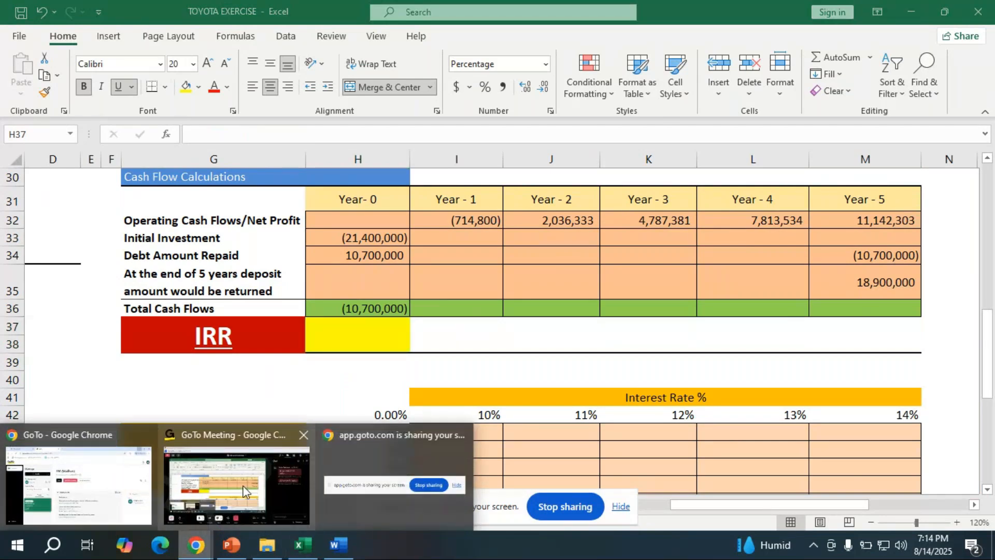
left_click(264, 487)
left_click(264, 486)
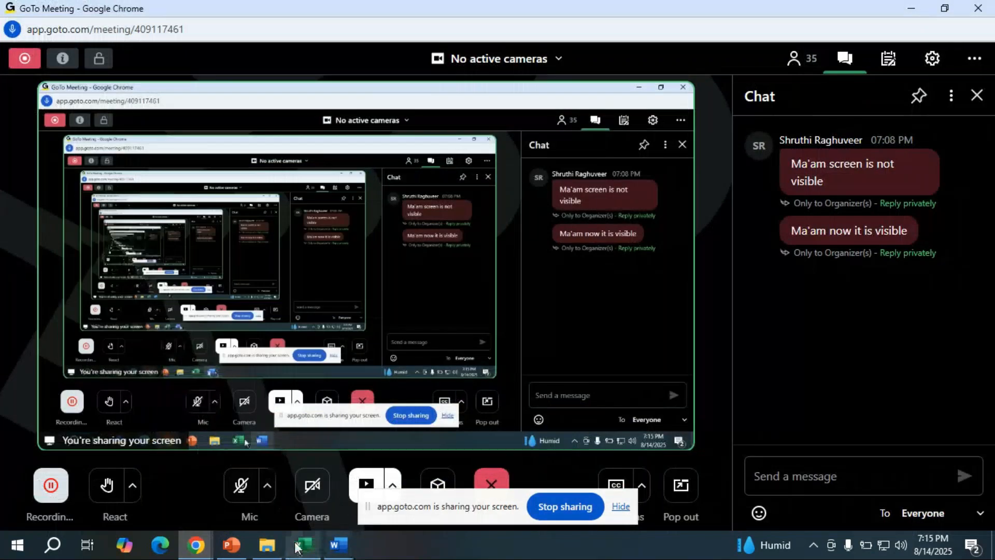
- Return to the Excel workbook and fill the Total Cash Flows formula from H36 across to Year - 5 in M36
left_click(301, 544)
left_click_drag(409, 316, 866, 326)
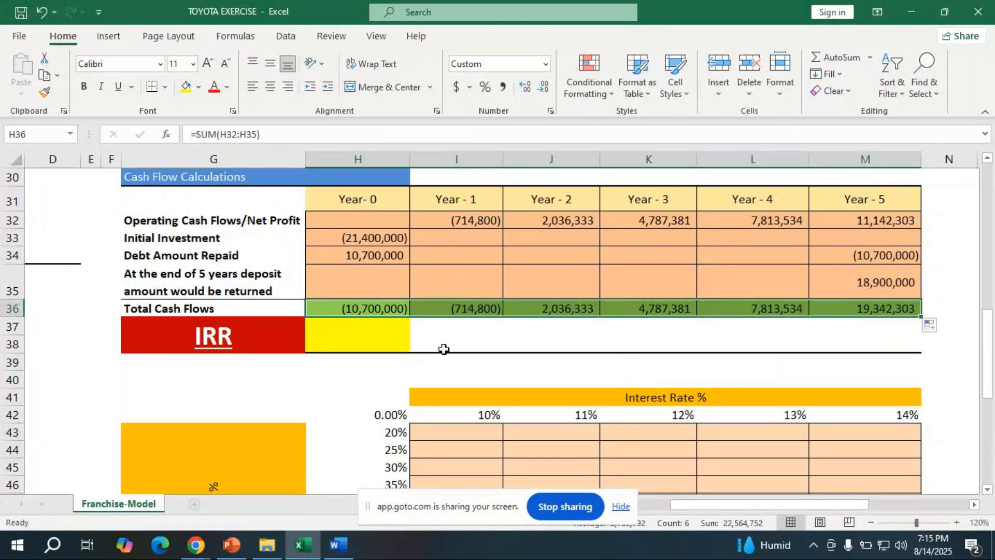
- Calculate the IRR of the yearly total cash flows in H37 with =IRR(H36:M36)
left_click(368, 337)
type("=")
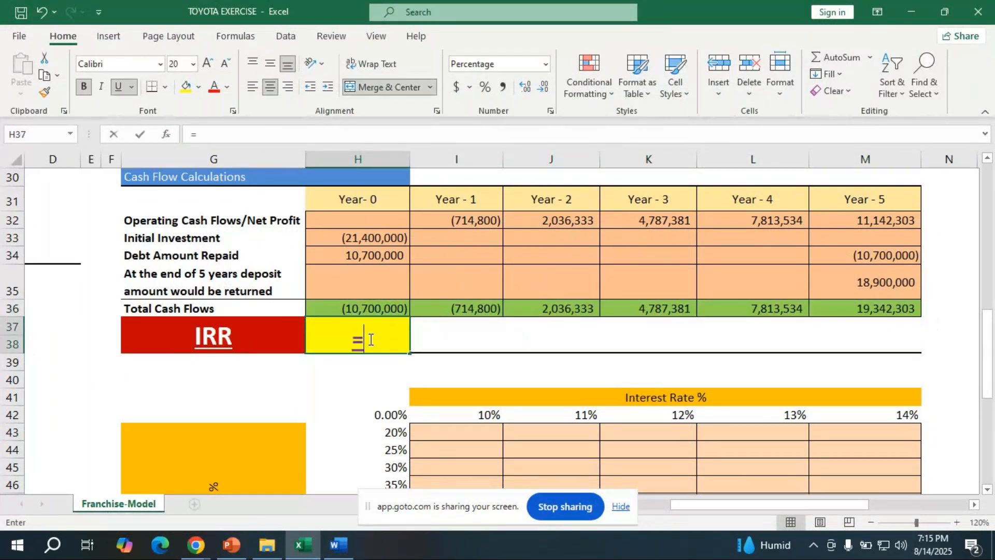
type("IRR")
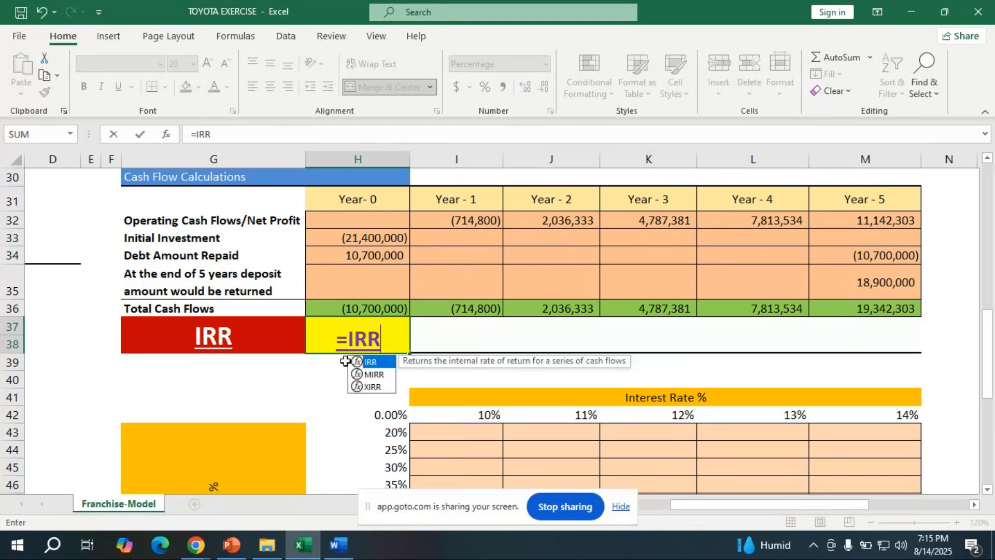
type("(")
left_click_drag(363, 305, 856, 309)
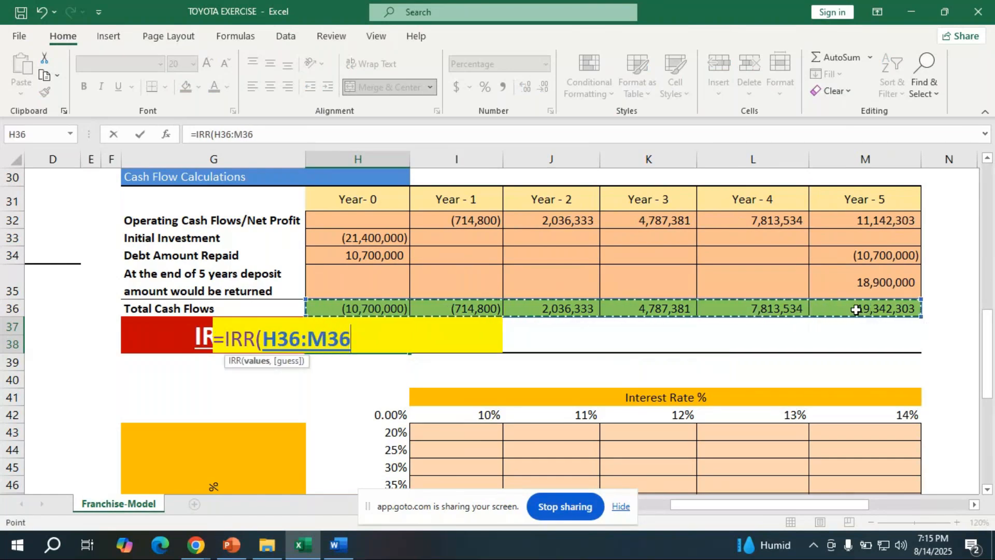
type(")")
key("Return")
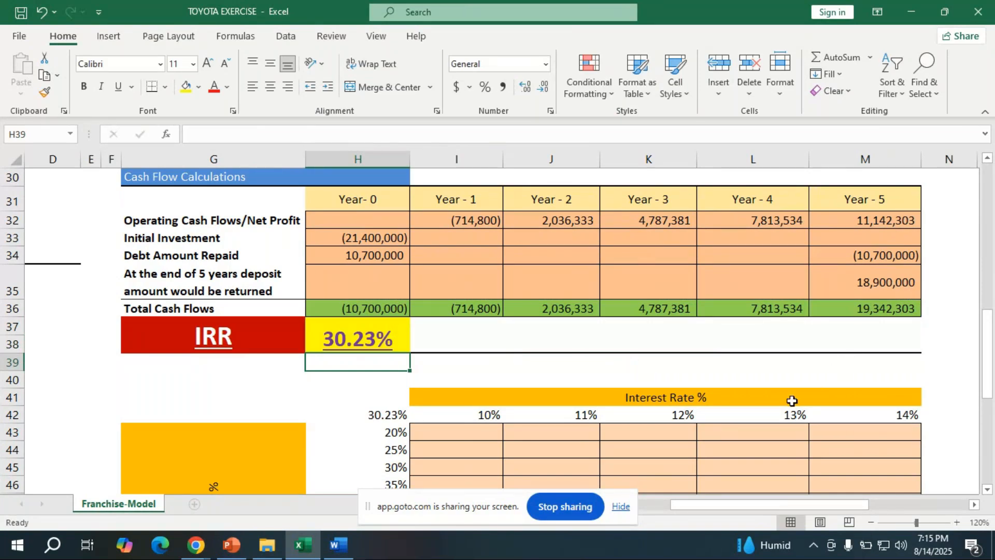
scroll(389, 349, "down", 2)
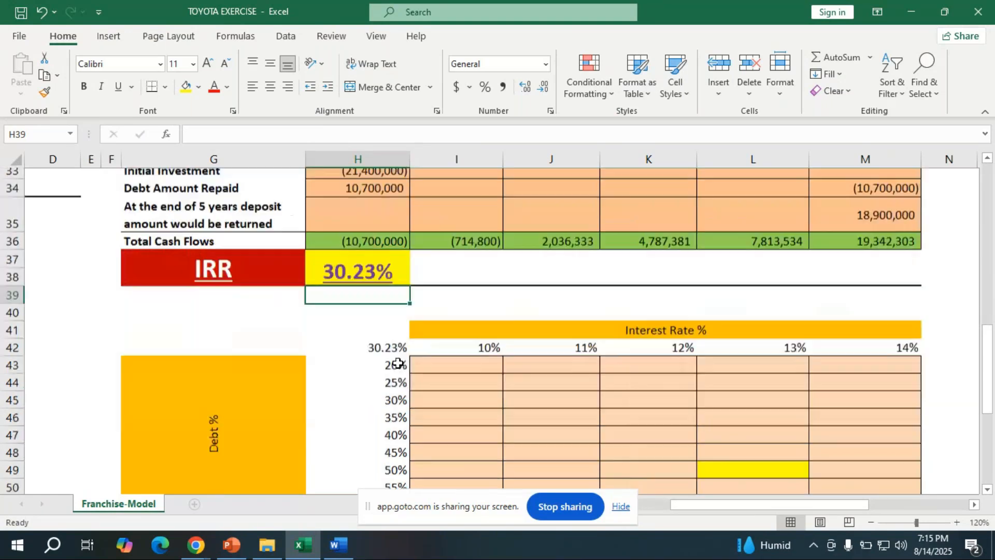
scroll(398, 364, "up", 2)
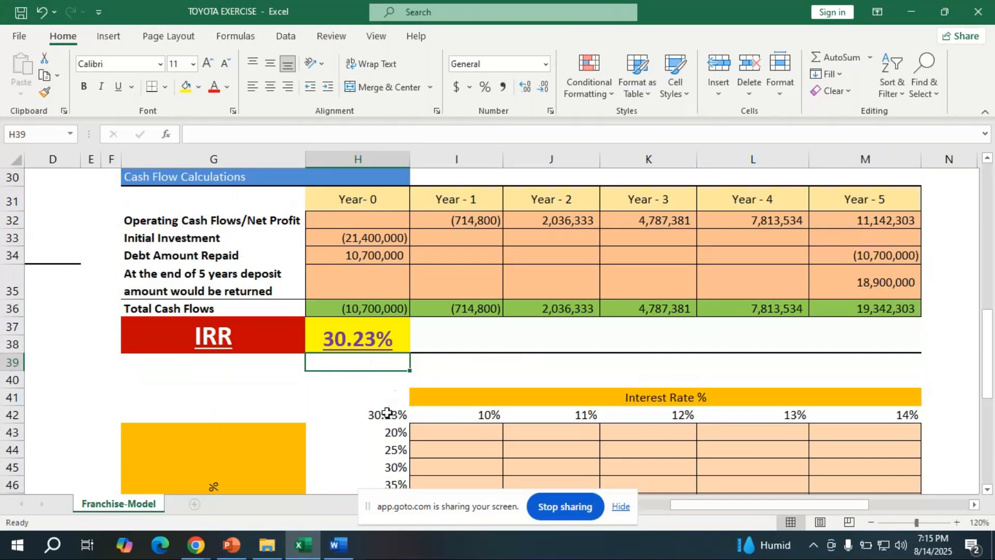
- Switch to the GoTo Meeting window, unmute the microphone and mute it again
left_click(193, 547)
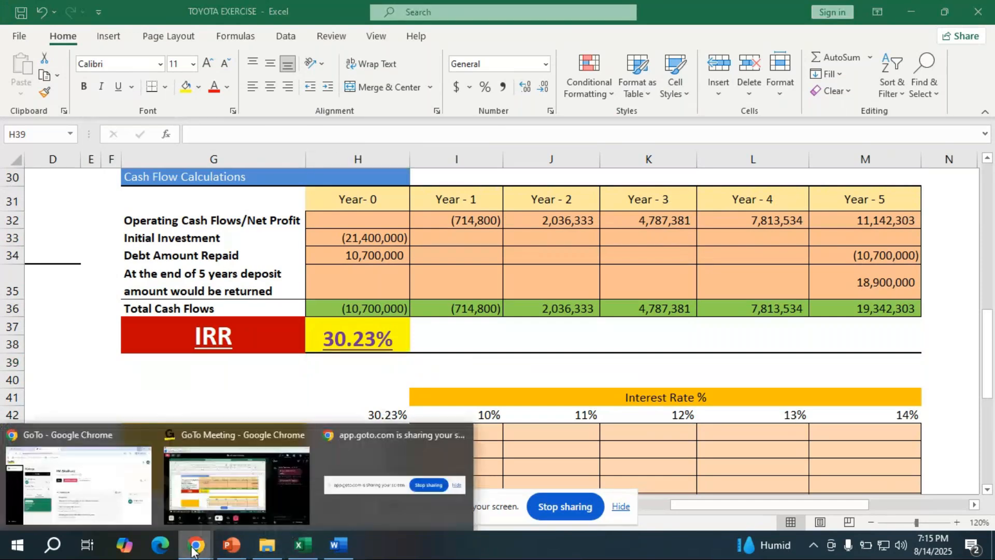
left_click(236, 482)
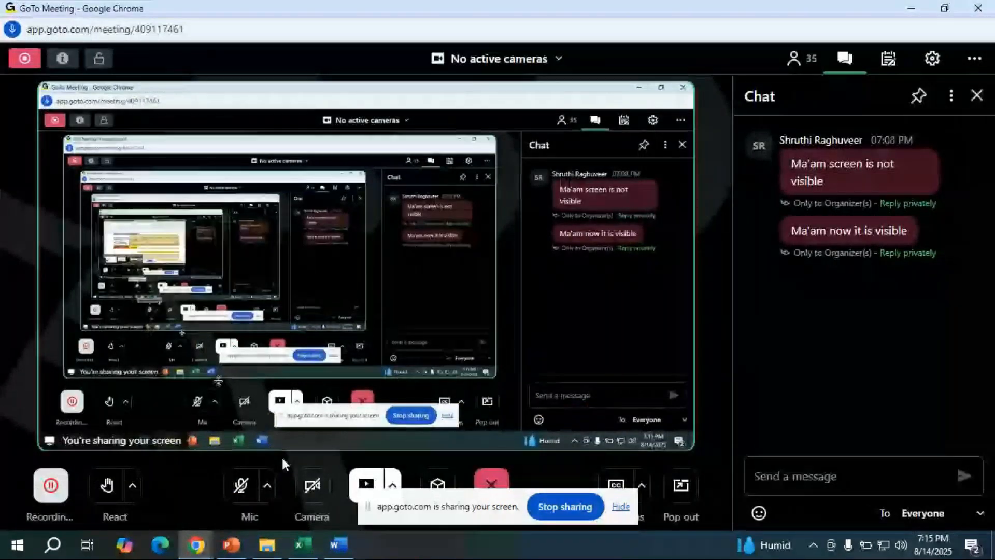
left_click(240, 485)
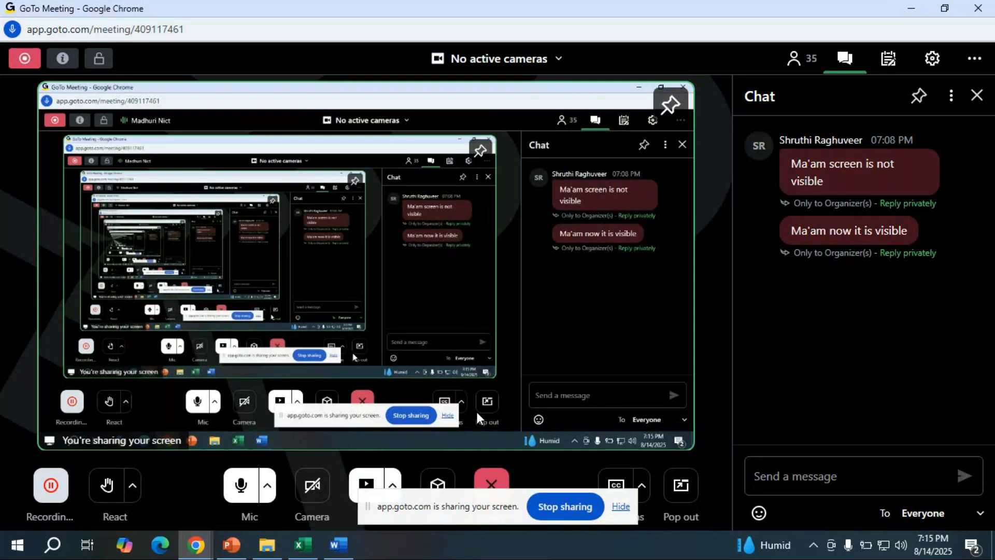
left_click(243, 487)
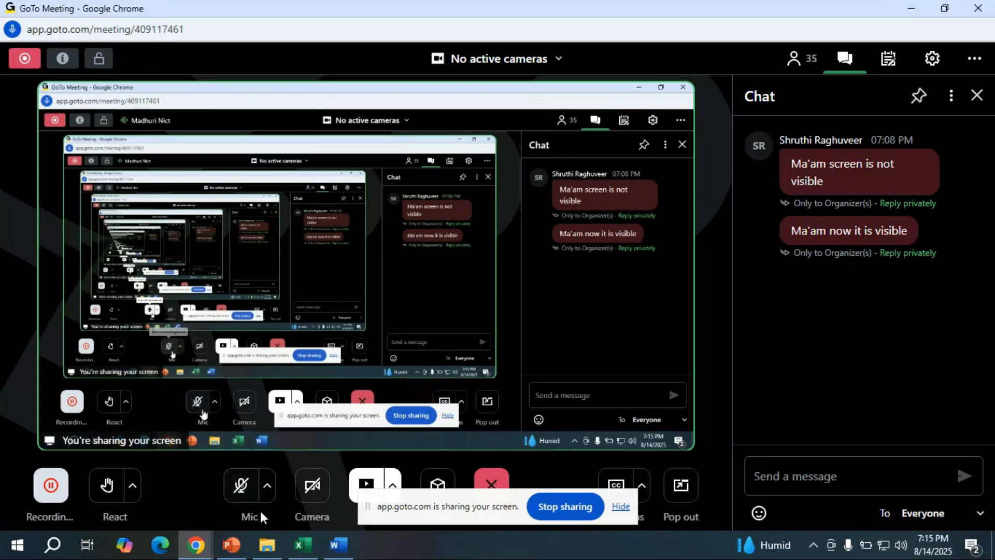
- Return from GoTo Meeting to the Toyota workbook and look over the debt and interest-rate table and questions Q1 to Q5
left_click(302, 544)
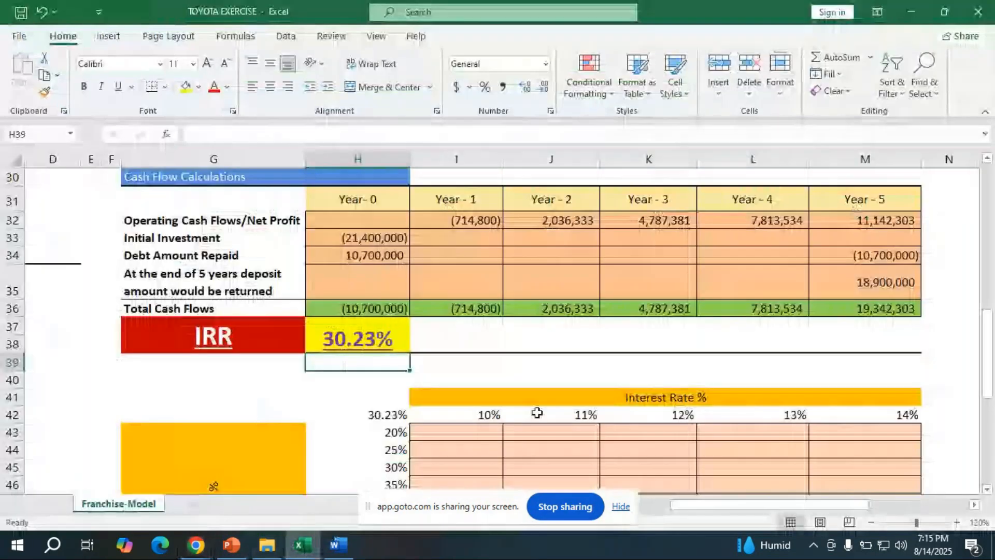
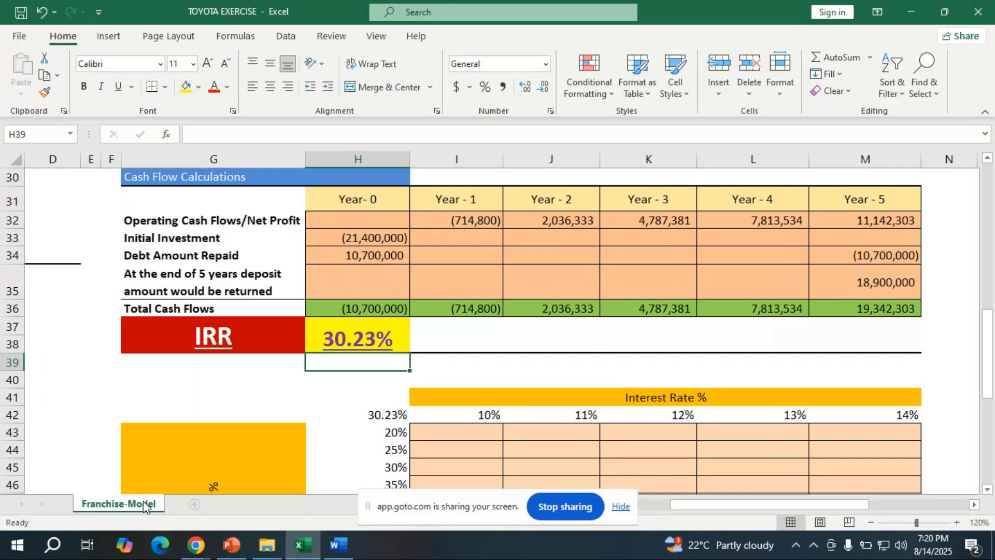
left_click(194, 539)
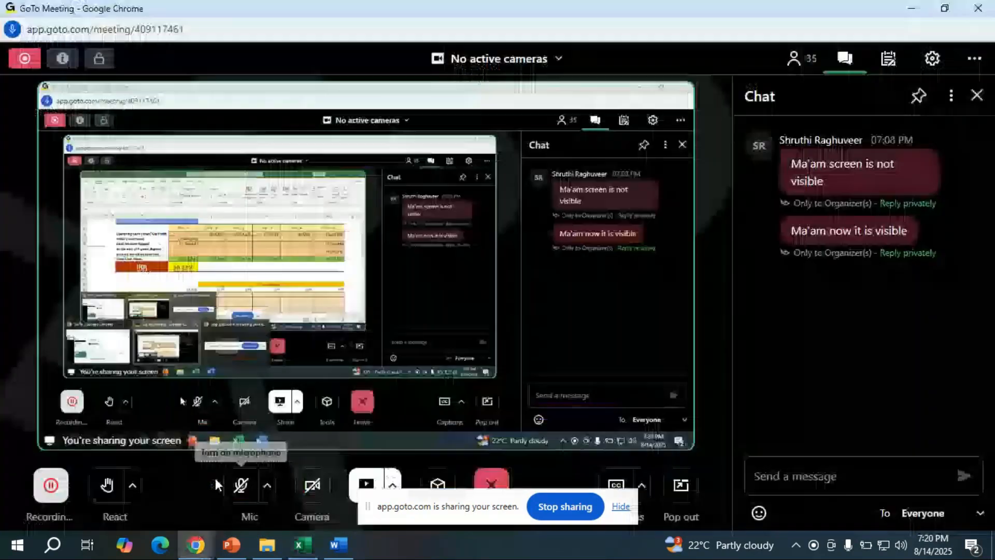
left_click(301, 546)
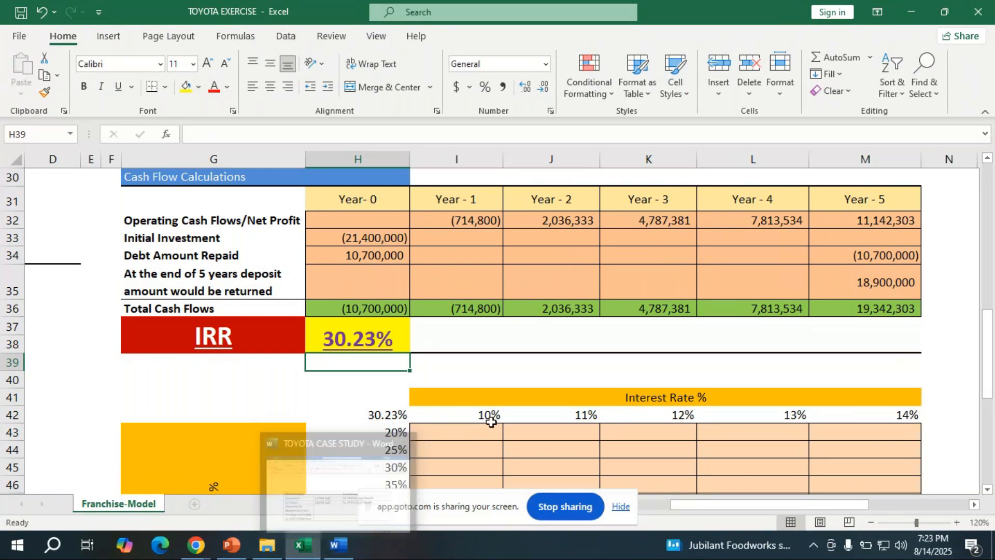
scroll(491, 422, "down", 4)
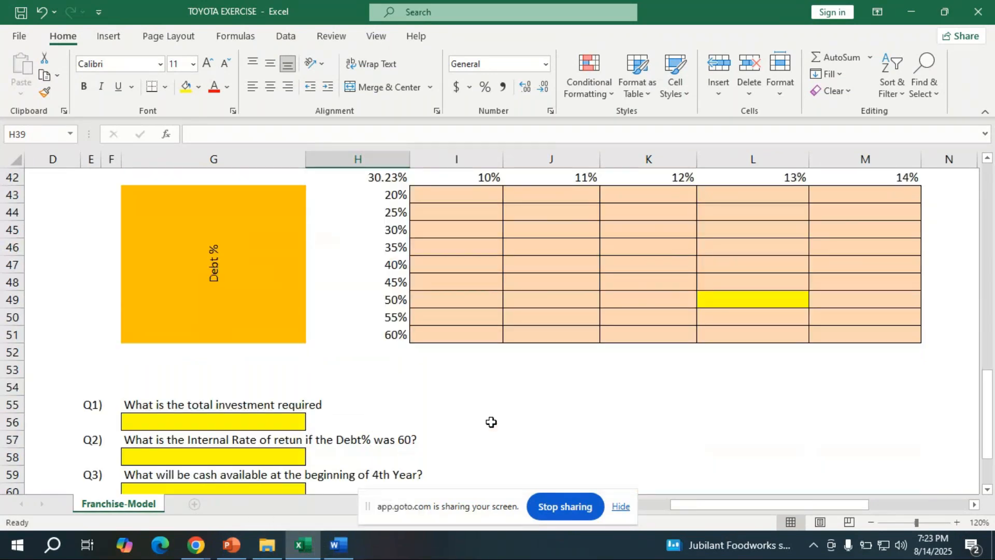
scroll(491, 422, "down", 4)
scroll(491, 422, "up", 7)
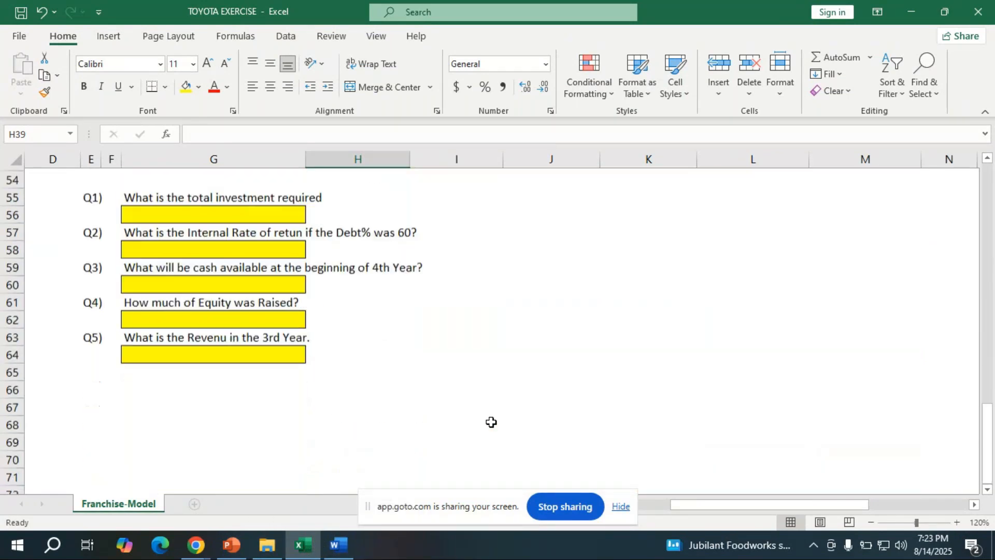
scroll(491, 422, "up", 2)
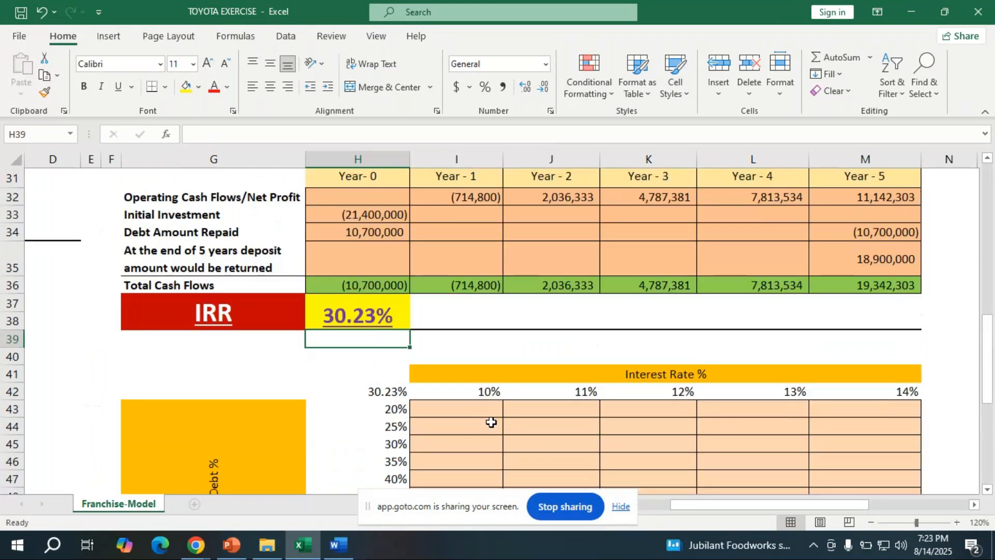
- Switch to the GoTo Meeting window, turn the microphone on and mute it again
left_click(197, 545)
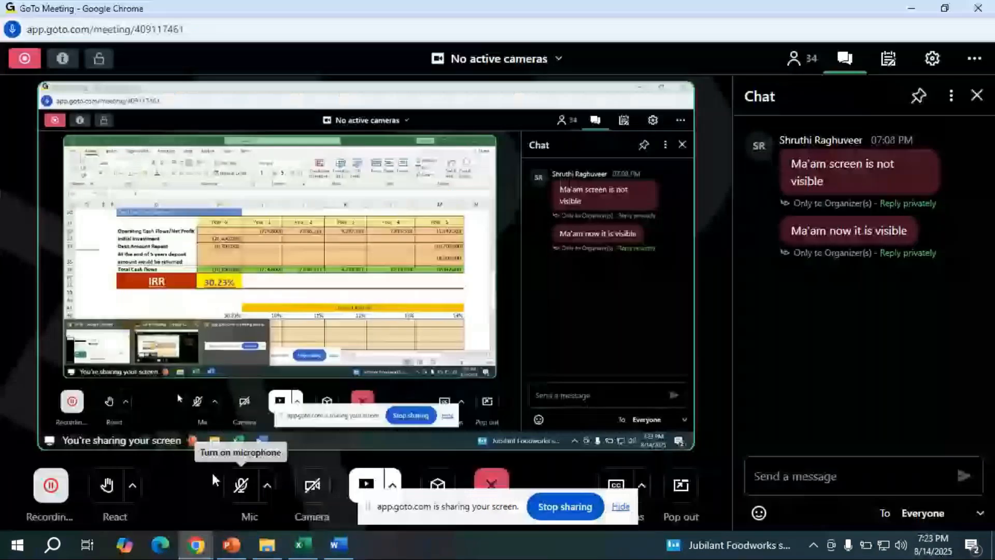
left_click(240, 483)
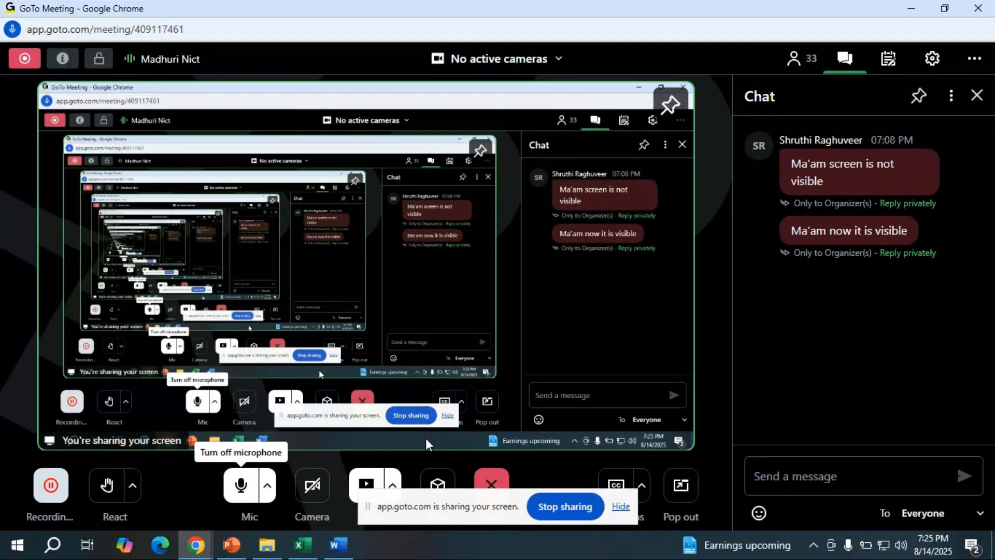
left_click(243, 486)
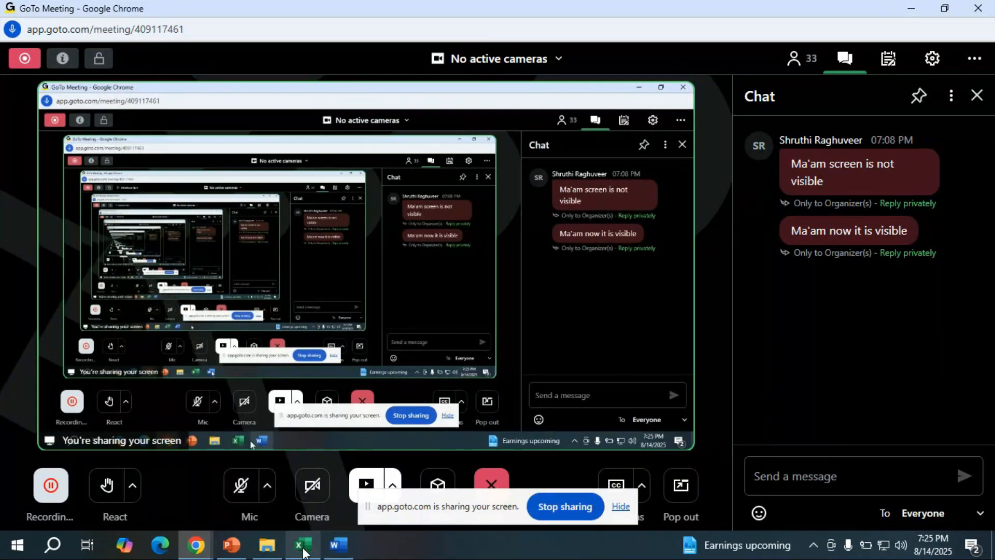
- Return to Excel and close the TOYOTA EXERCISE workbook
left_click(303, 550)
scroll(521, 409, "down", 8)
scroll(518, 394, "up", 16)
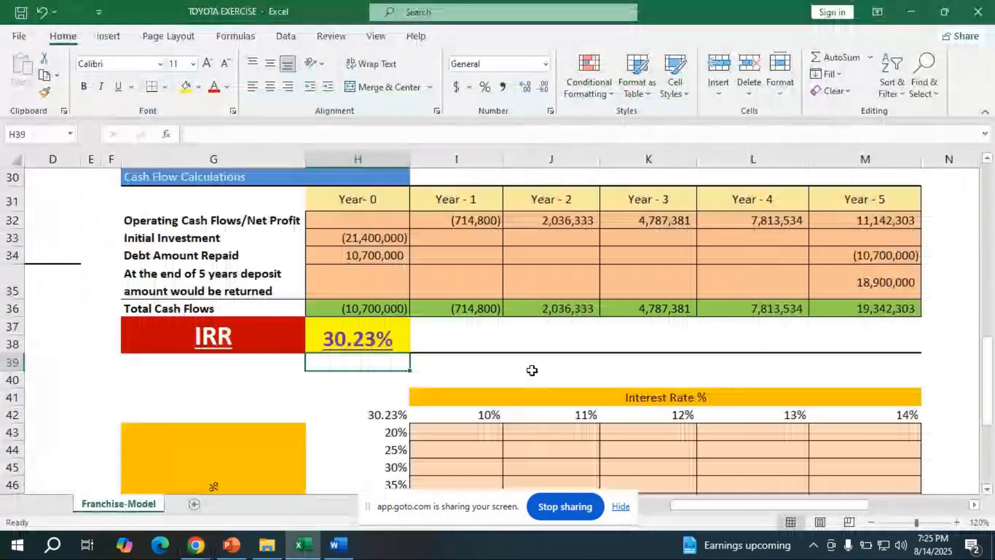
left_click(967, 12)
left_click(449, 306)
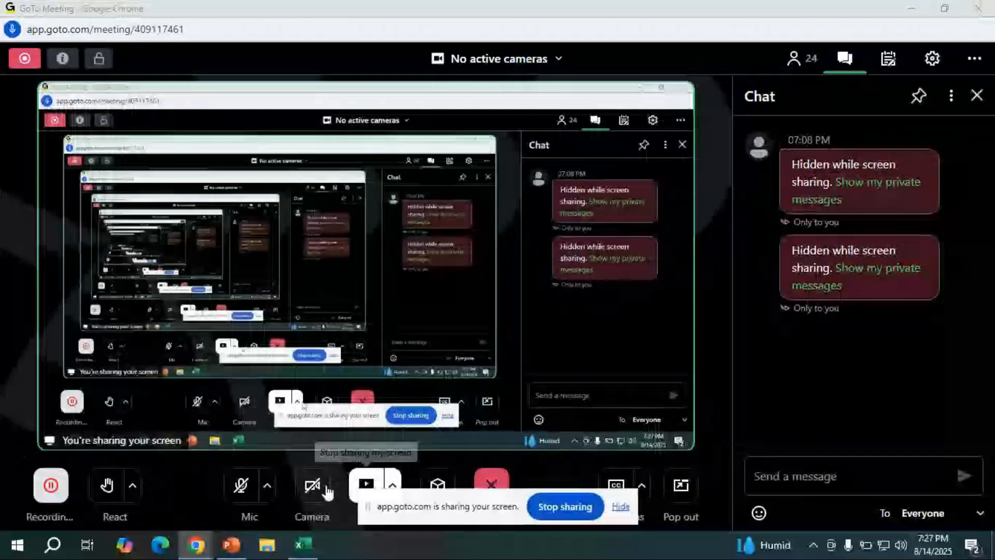
- Unmute the microphone in GoTo Meeting and present the Pie Chart slide of the Charting FM PowerPoint file full screen
left_click(241, 485)
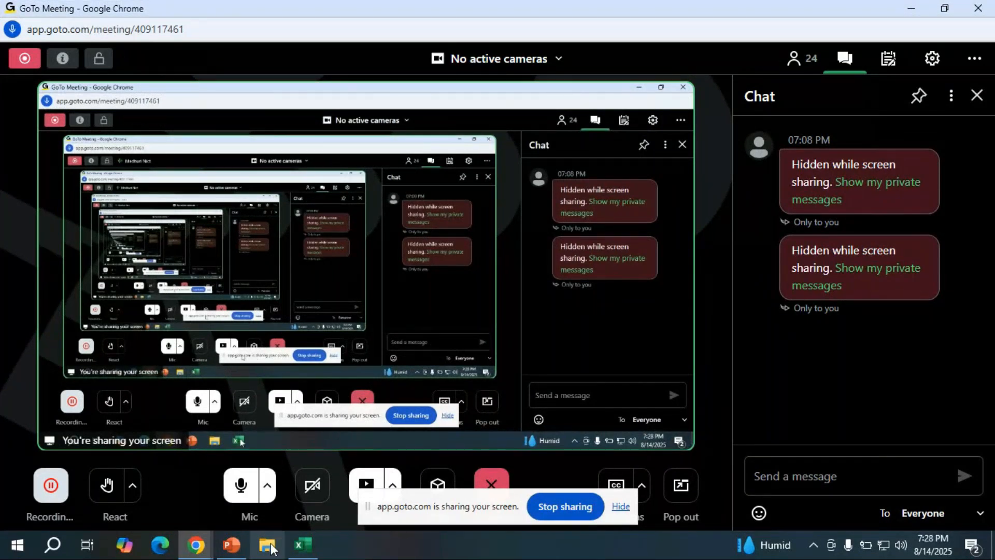
mouse_move(239, 553)
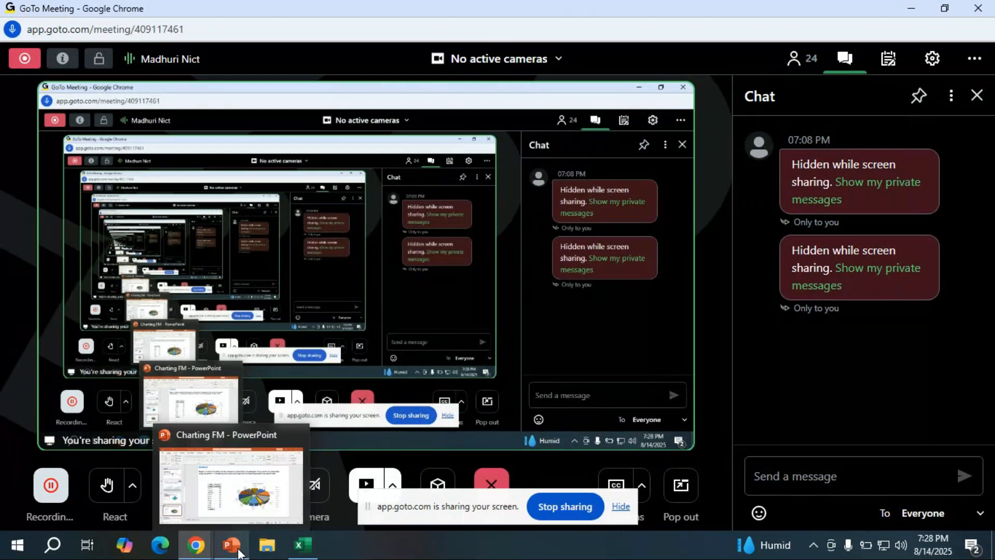
left_click(238, 552)
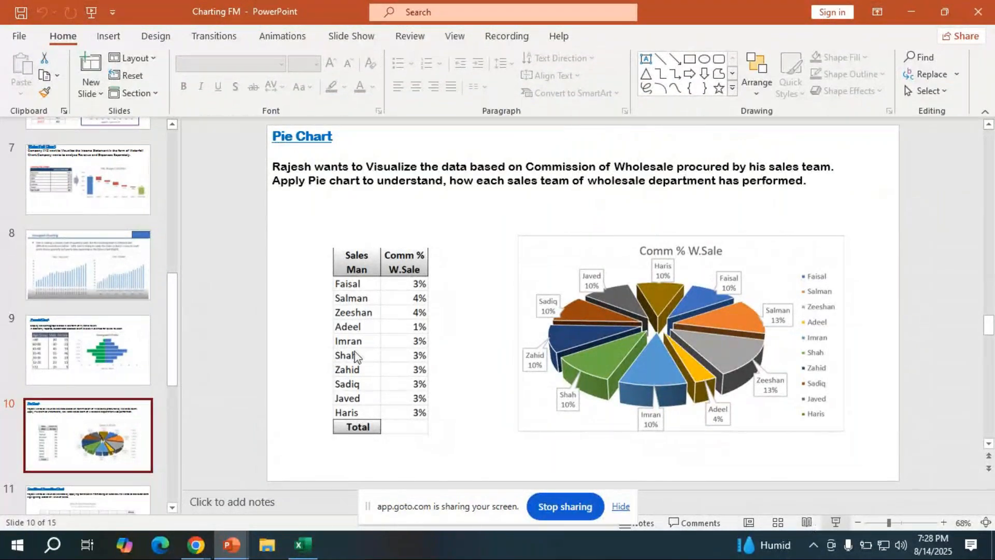
key("shift+F5")
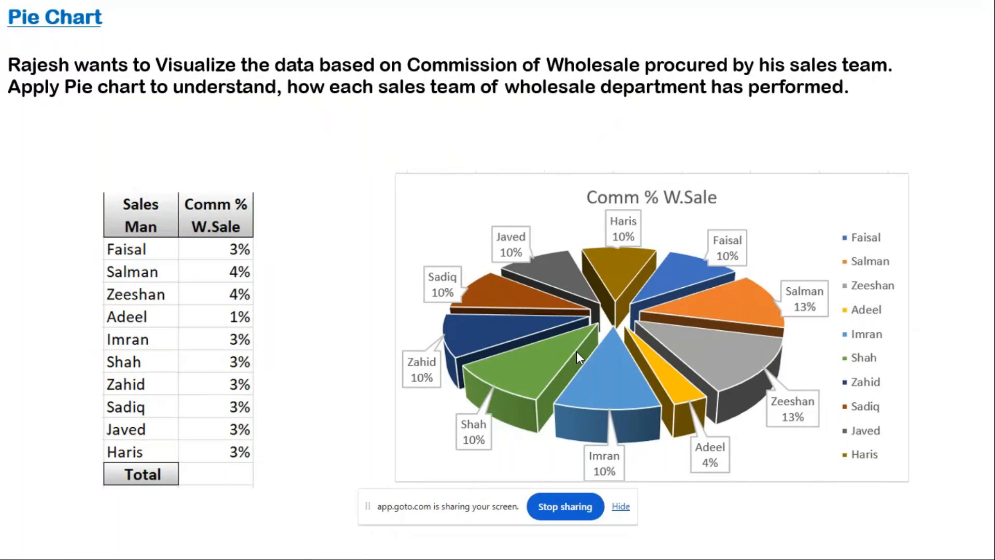
- End the slide show and mute the microphone in the GoTo Meeting window
key("Escape")
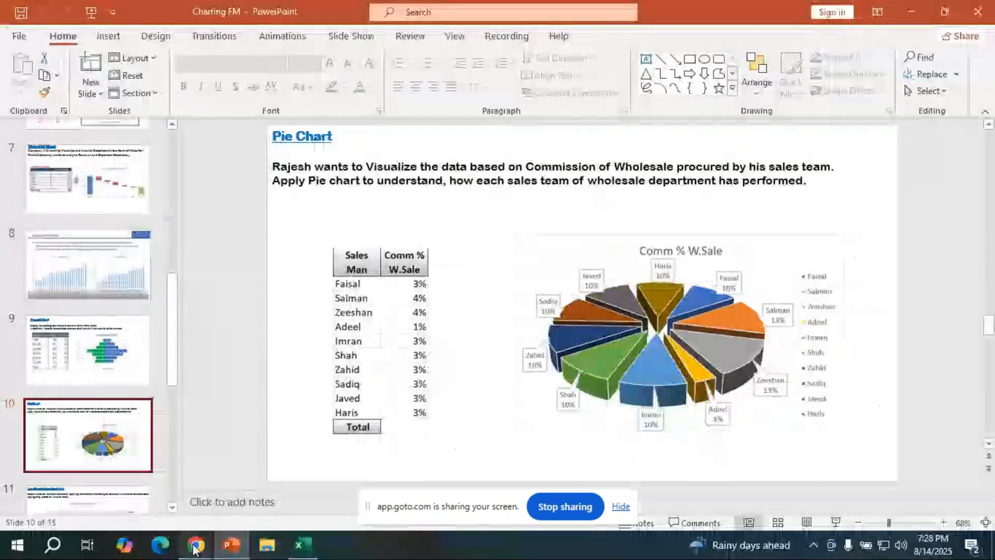
mouse_move(204, 547)
left_click(205, 469)
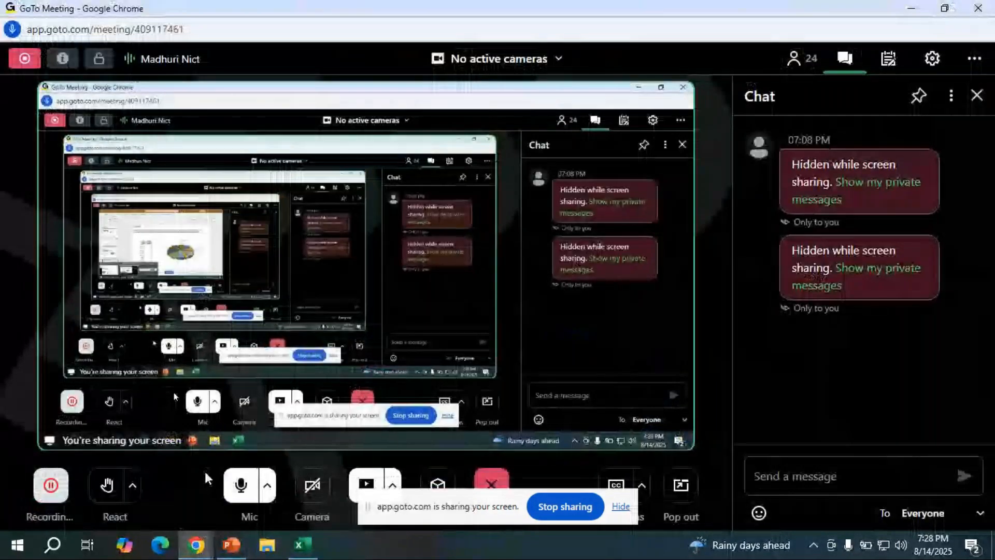
left_click(240, 481)
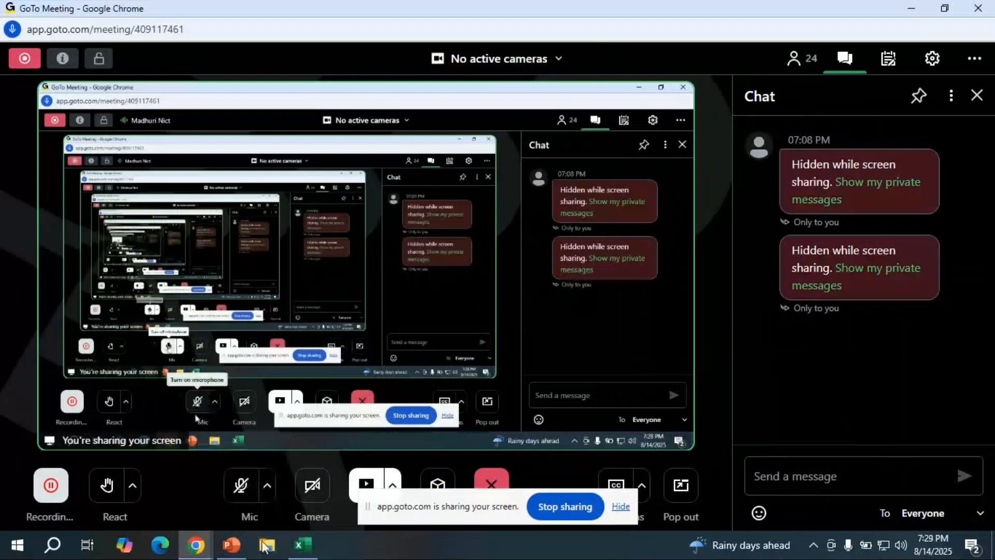
- Switch back to the Charting FM presentation in PowerPoint and restart the slide show at the Pie Chart slide
left_click(231, 545)
mouse_move(302, 545)
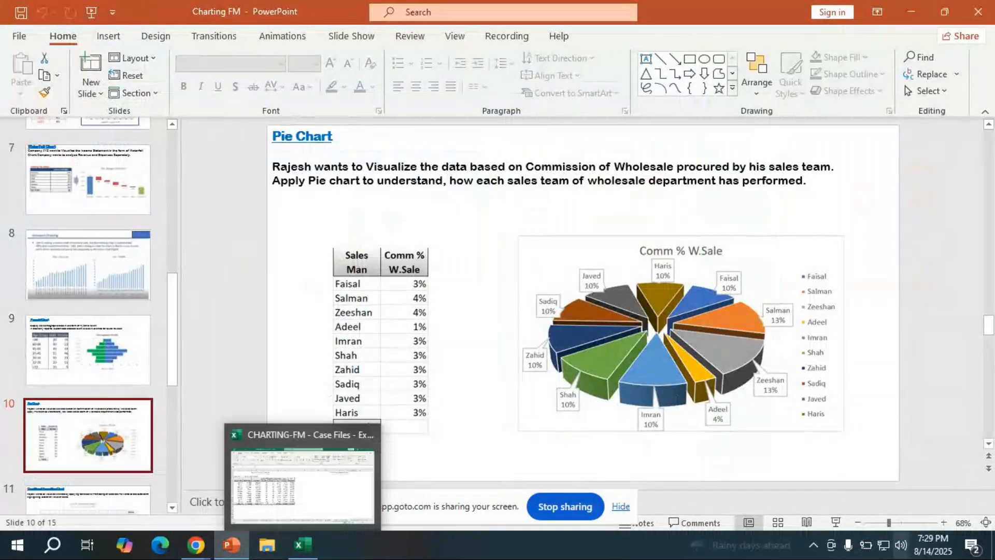
left_click(834, 523)
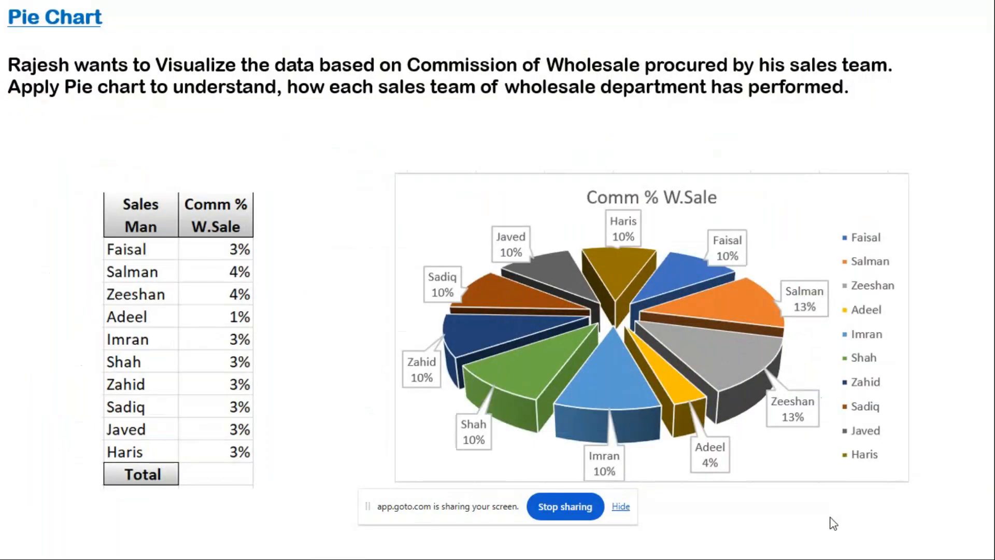